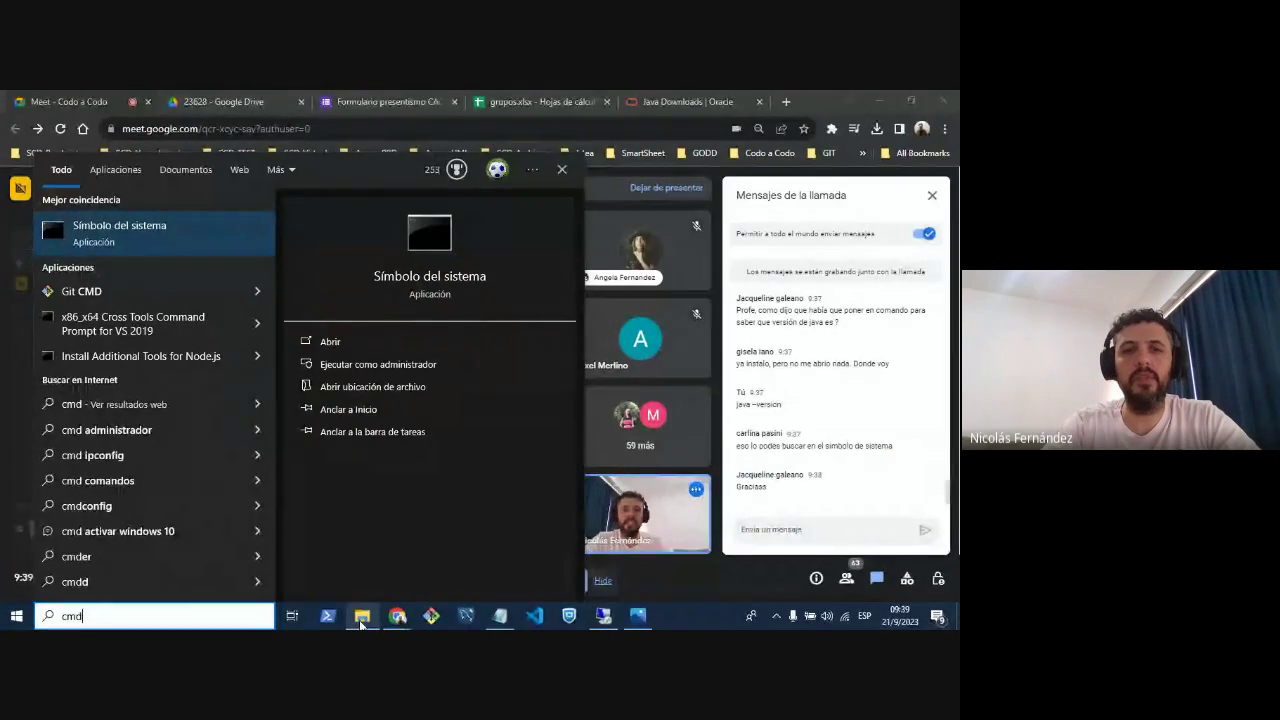
Switch to File Explorer, browse to the Program Files folder on drive C, and launch a Command Prompt from that location.
click(361, 621)
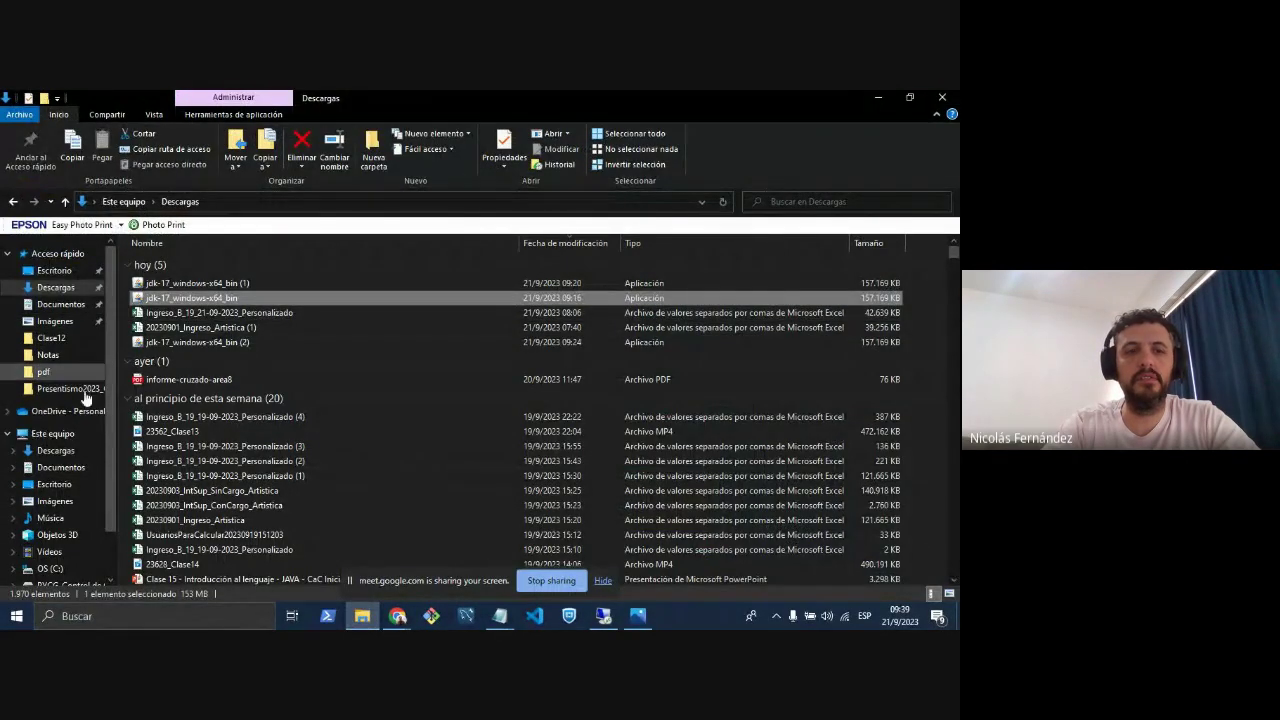
click(50, 569)
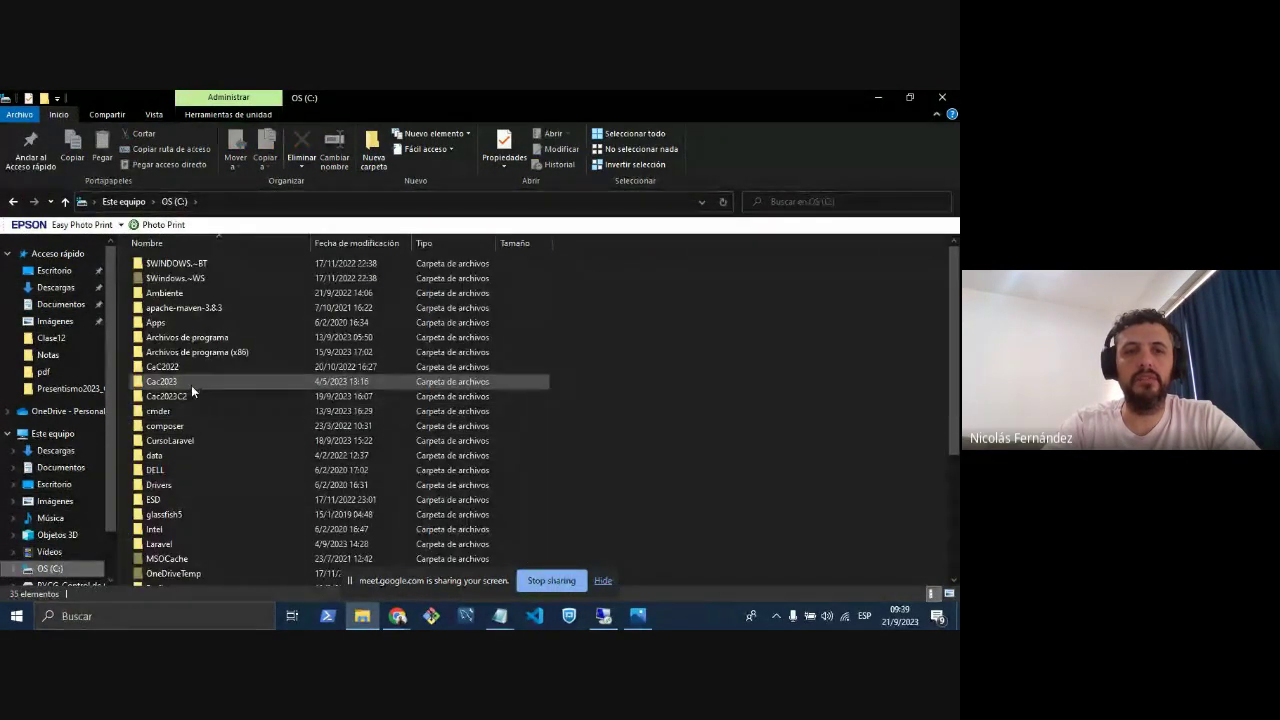
double_click(217, 336)
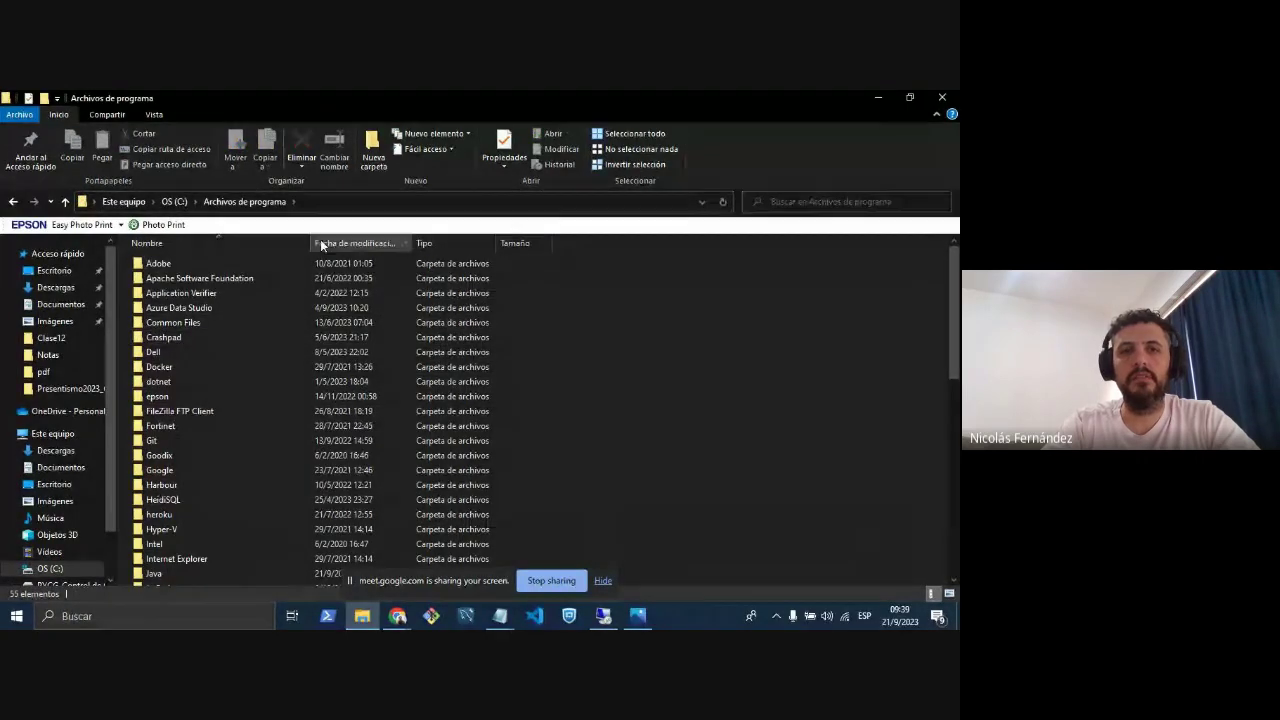
click(496, 204)
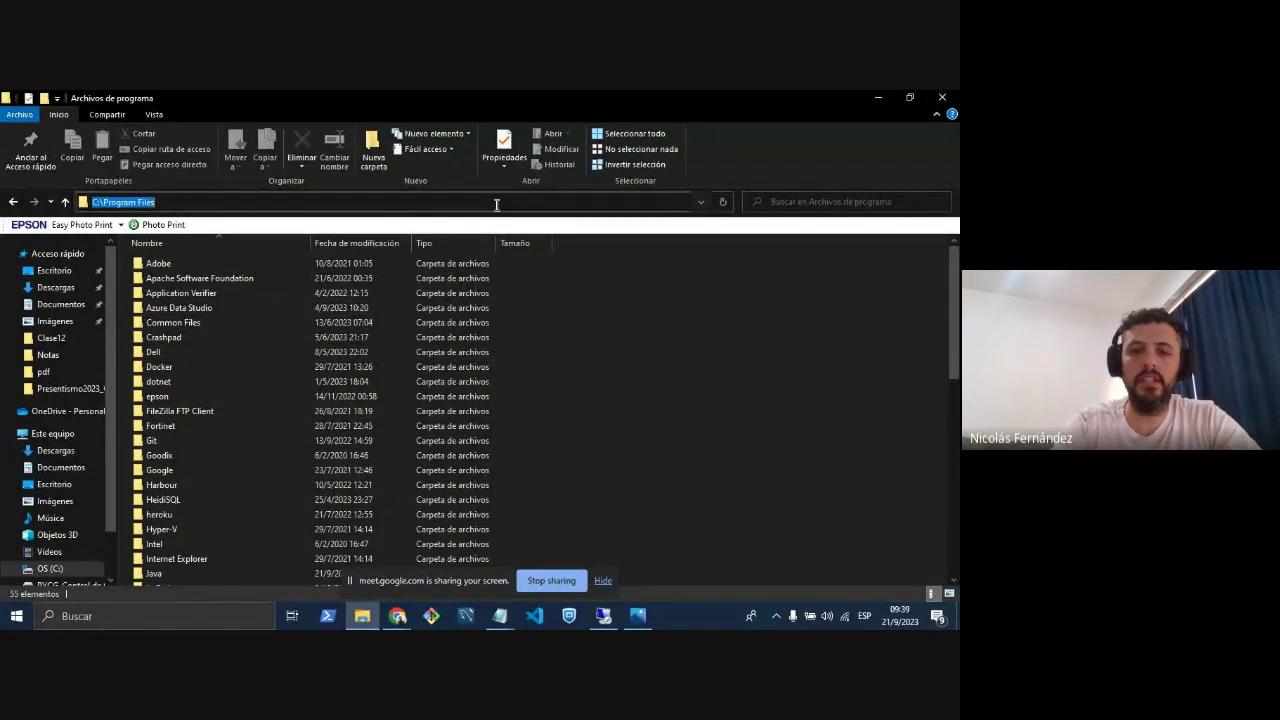
text(cmd)
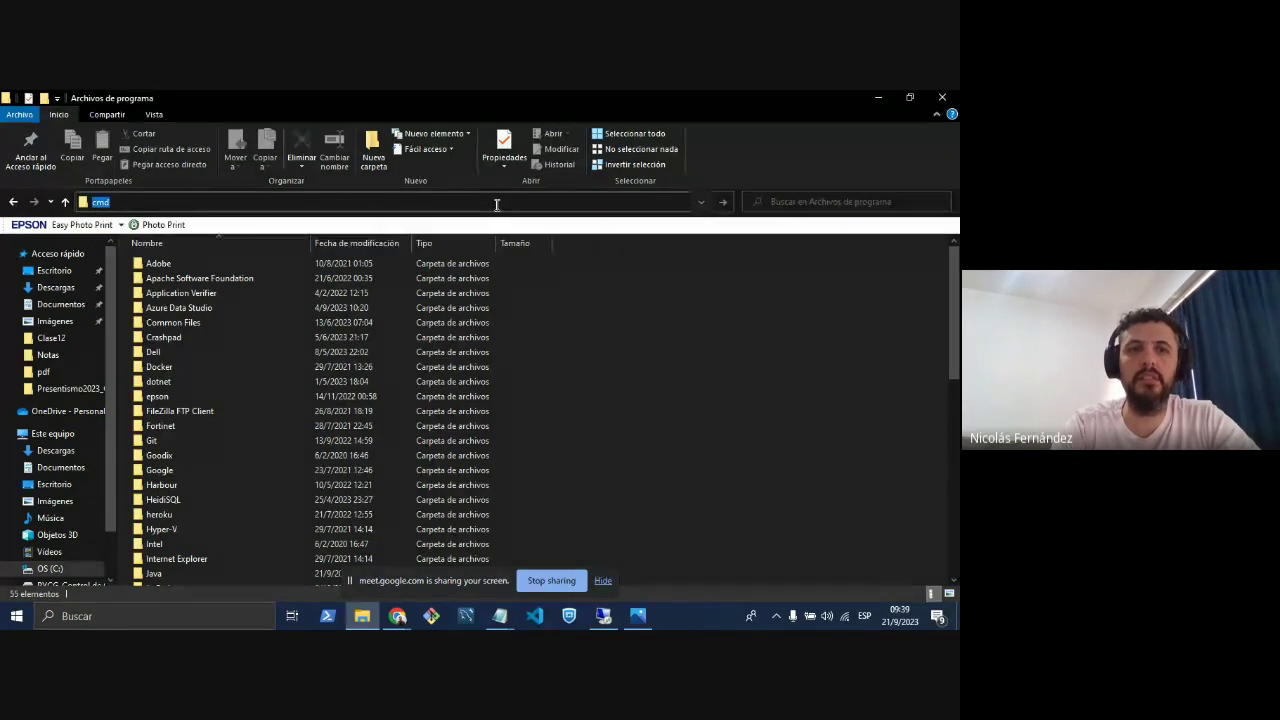
key(Return)
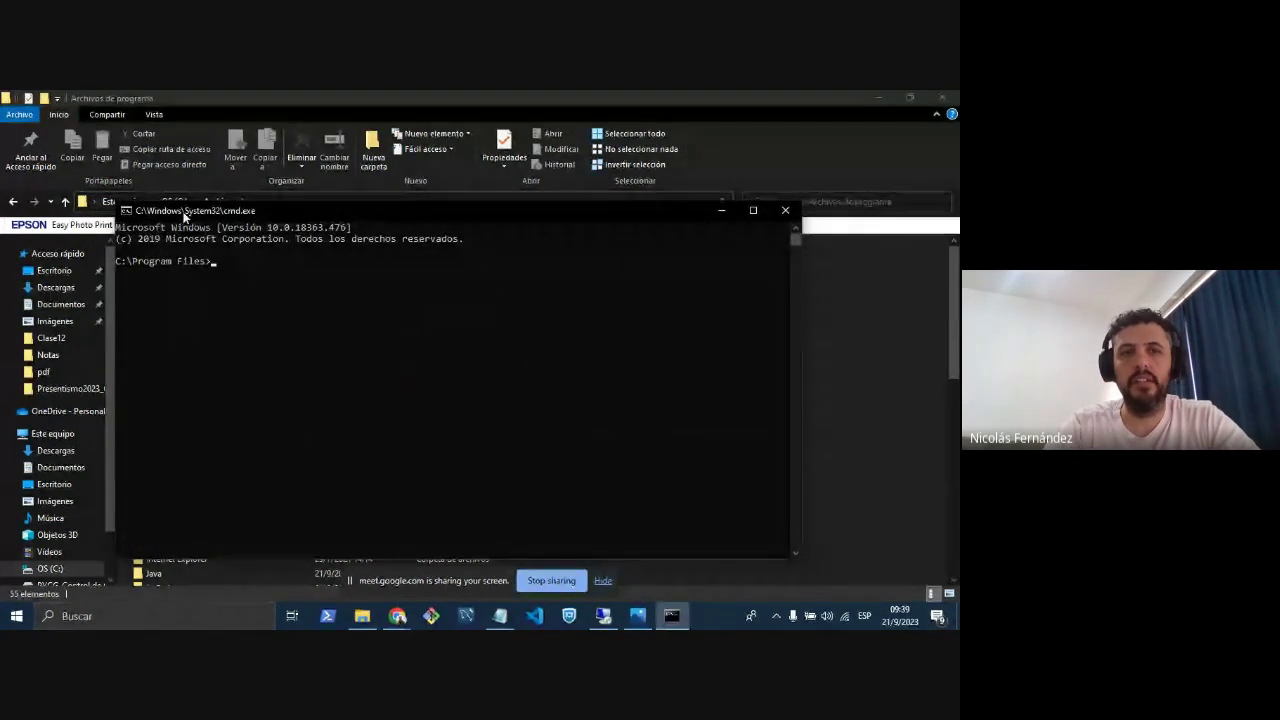
drag(296, 210, 328, 230)
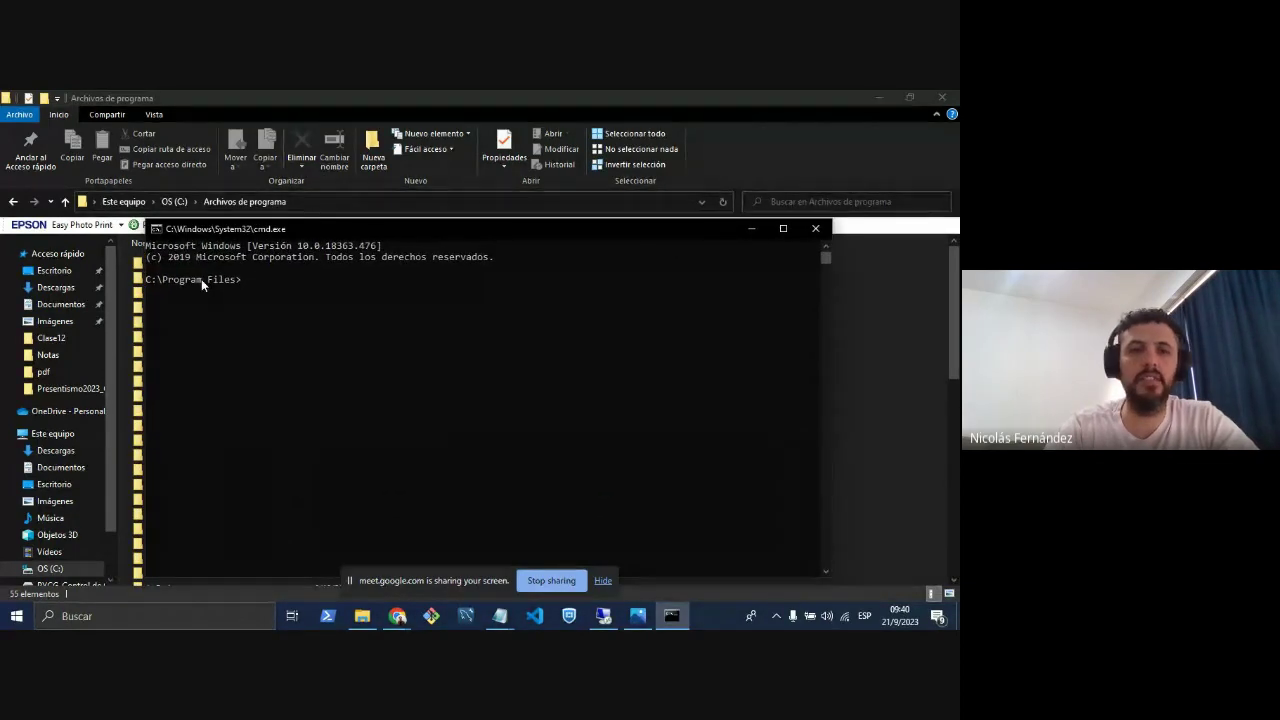
Query the installed Java version with java --version, correcting the command that lacks the word java.
text(--version)
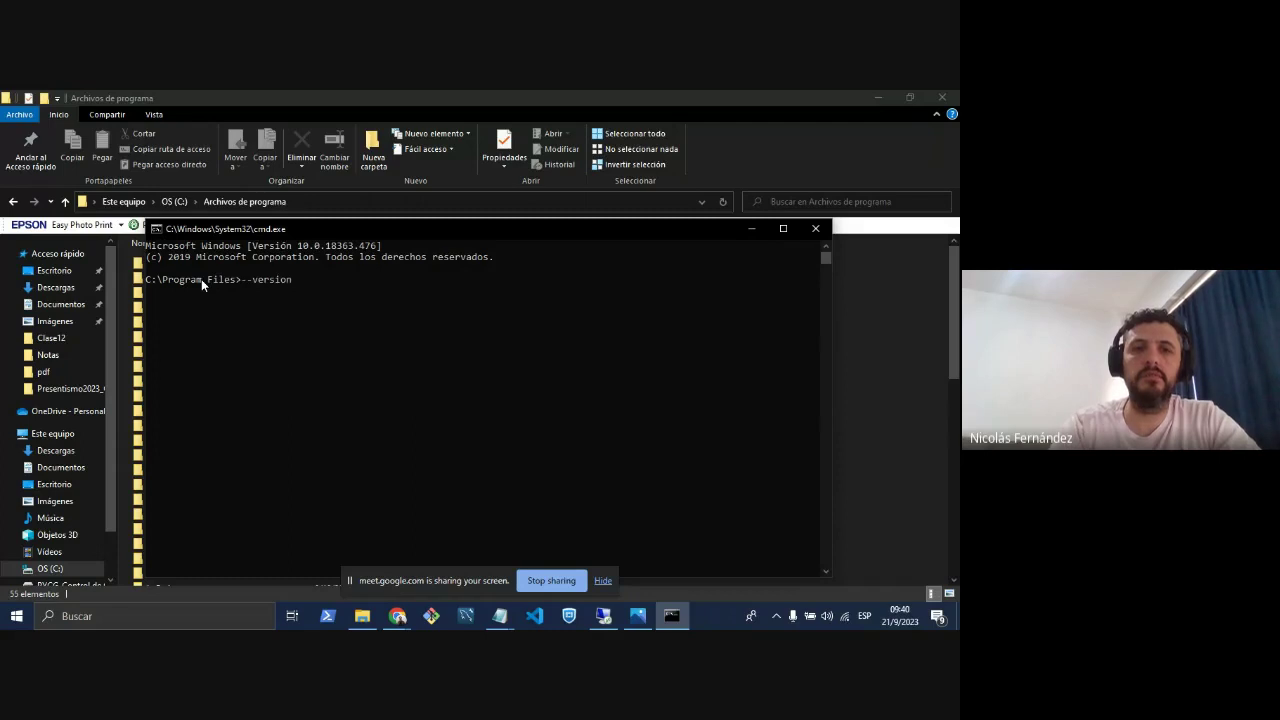
key(Return)
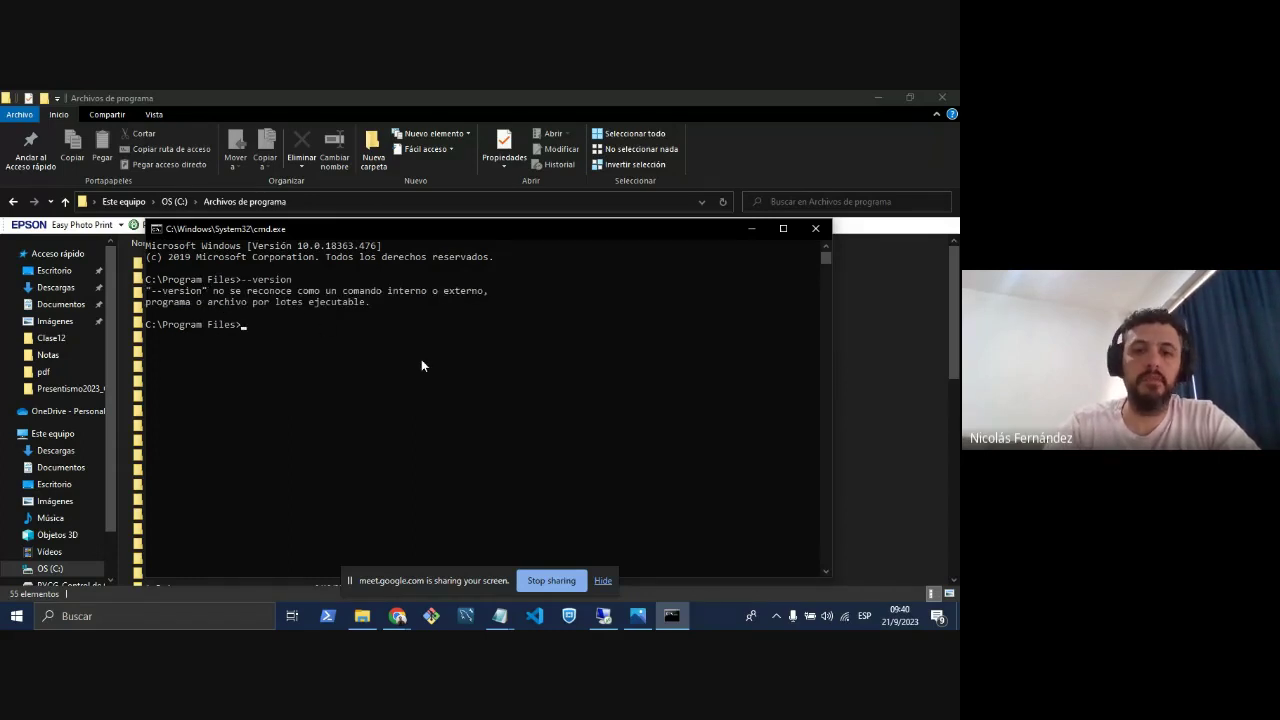
key(Up)
key(Home)
text(java)
key(Return)
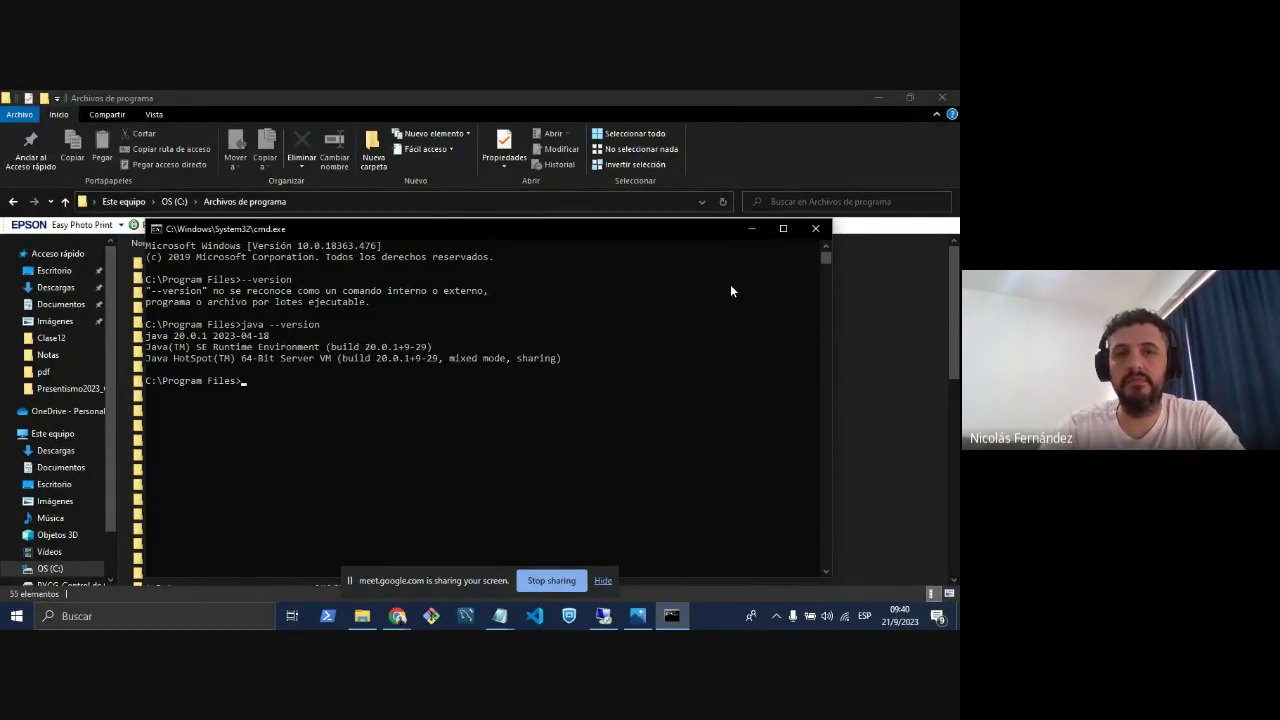
Close the console and minimise File Explorer to return to the message box of the meeting chat.
click(817, 231)
click(876, 97)
click(815, 526)
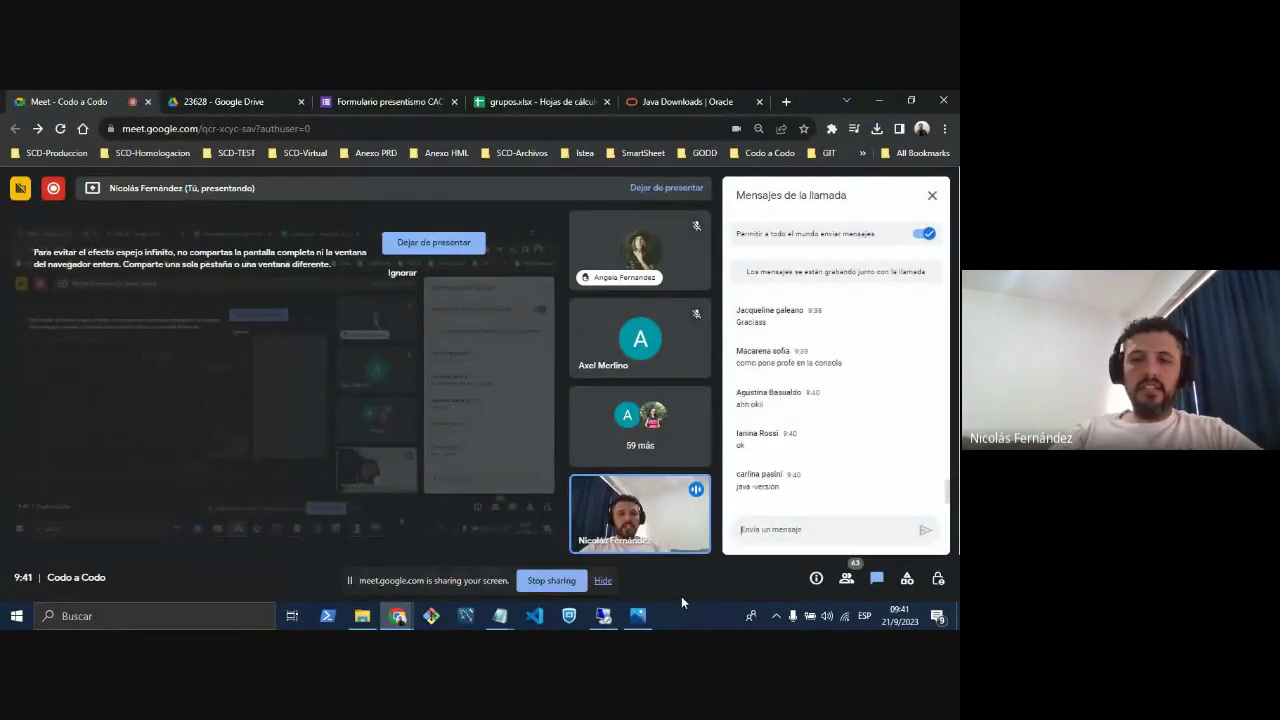
click(215, 618)
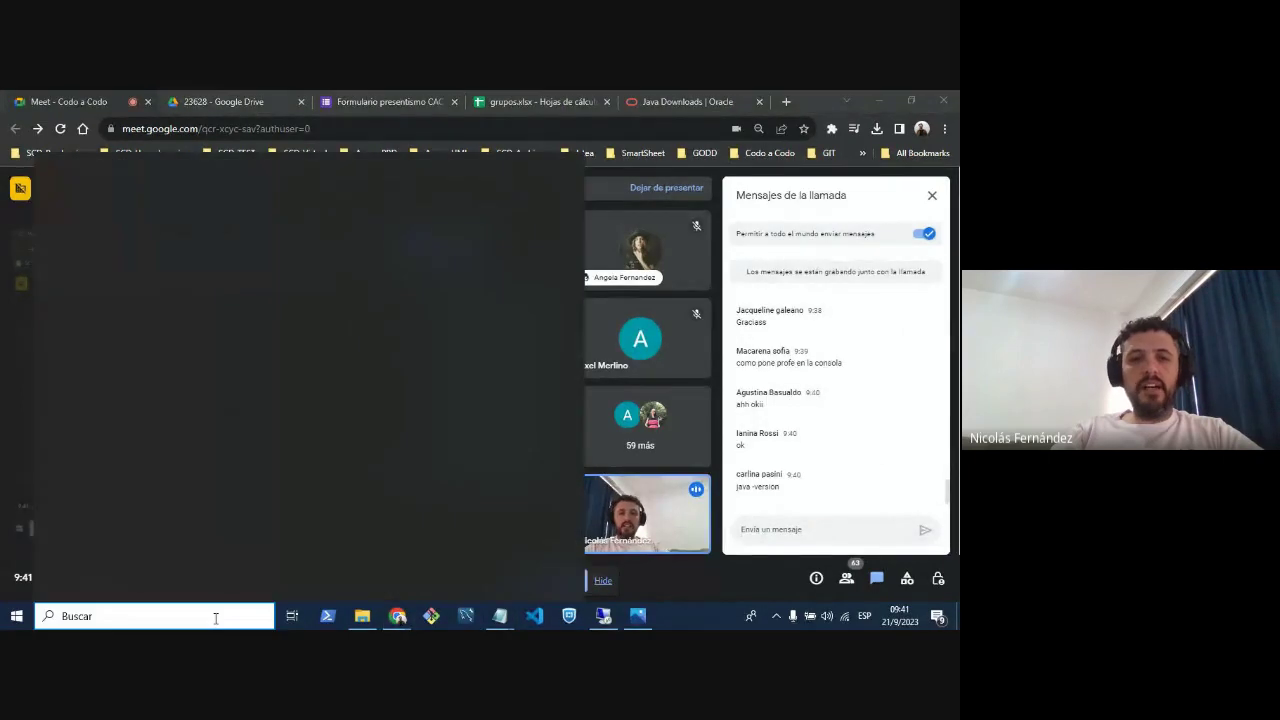
text(cmd)
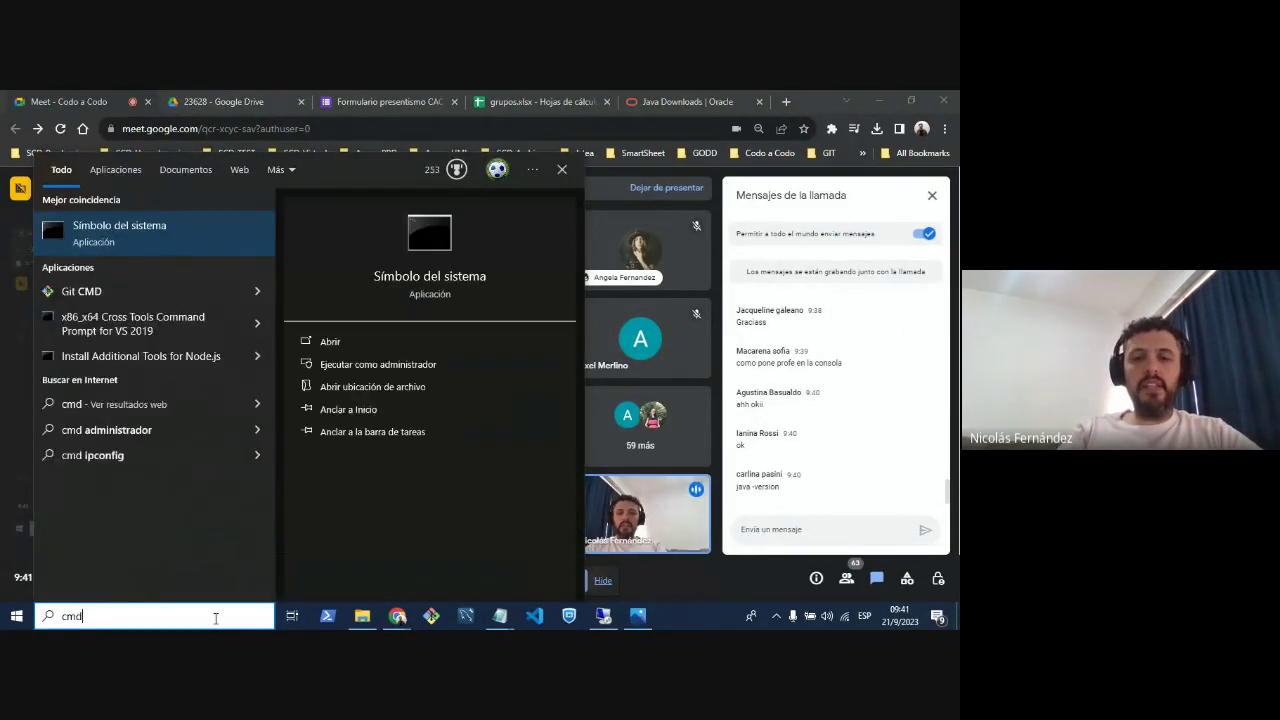
key(Return)
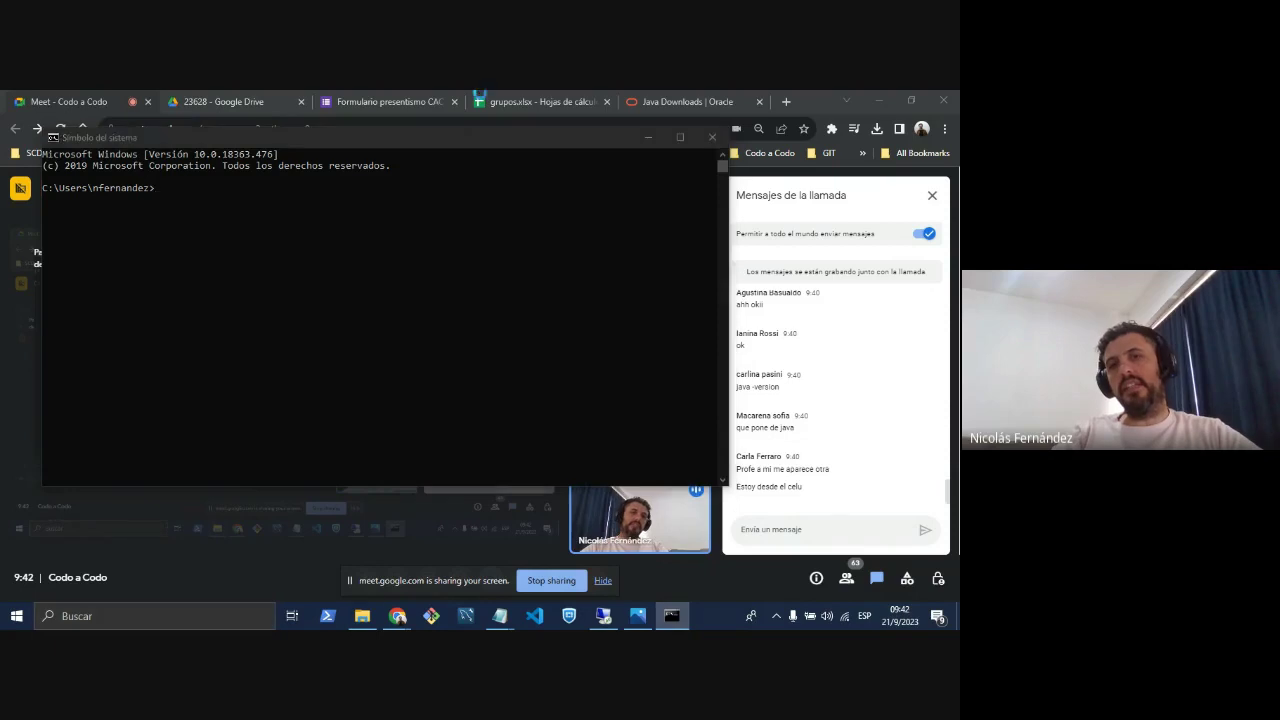
click(712, 137)
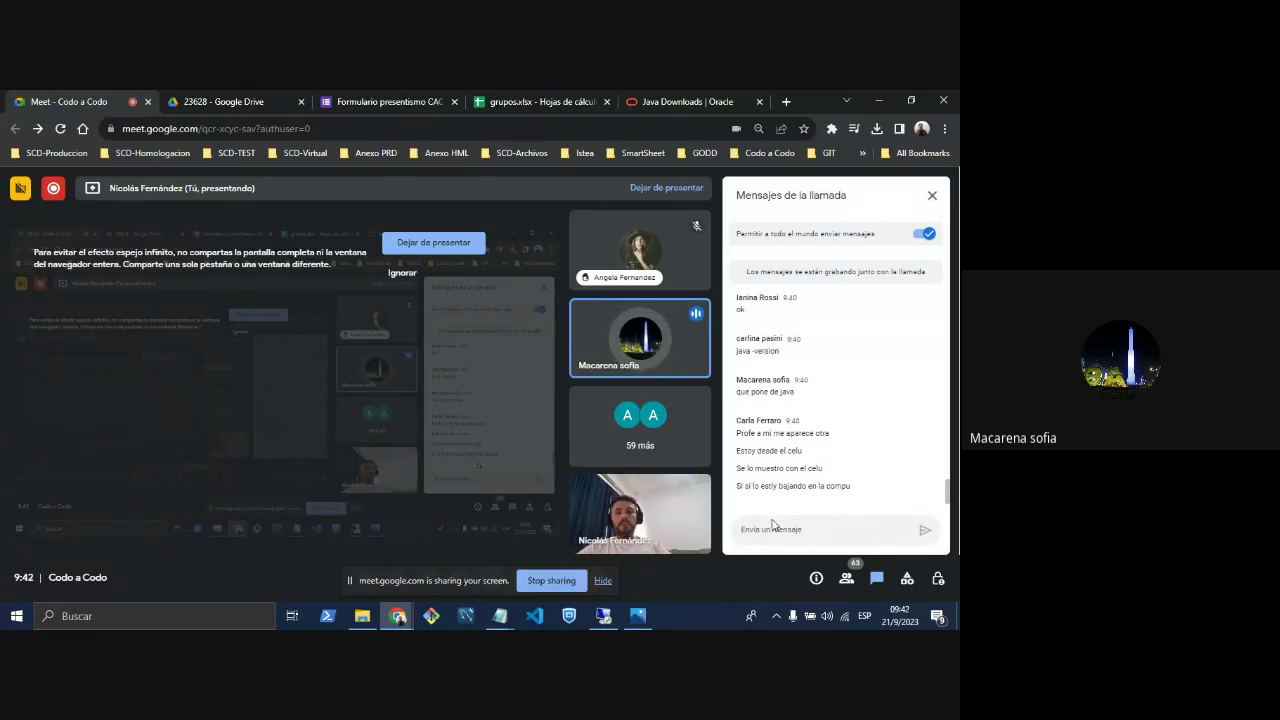
Find Command Prompt by searching Windows for cmd, run java --version in it, and return to the meeting chat.
click(163, 616)
text(cmd)
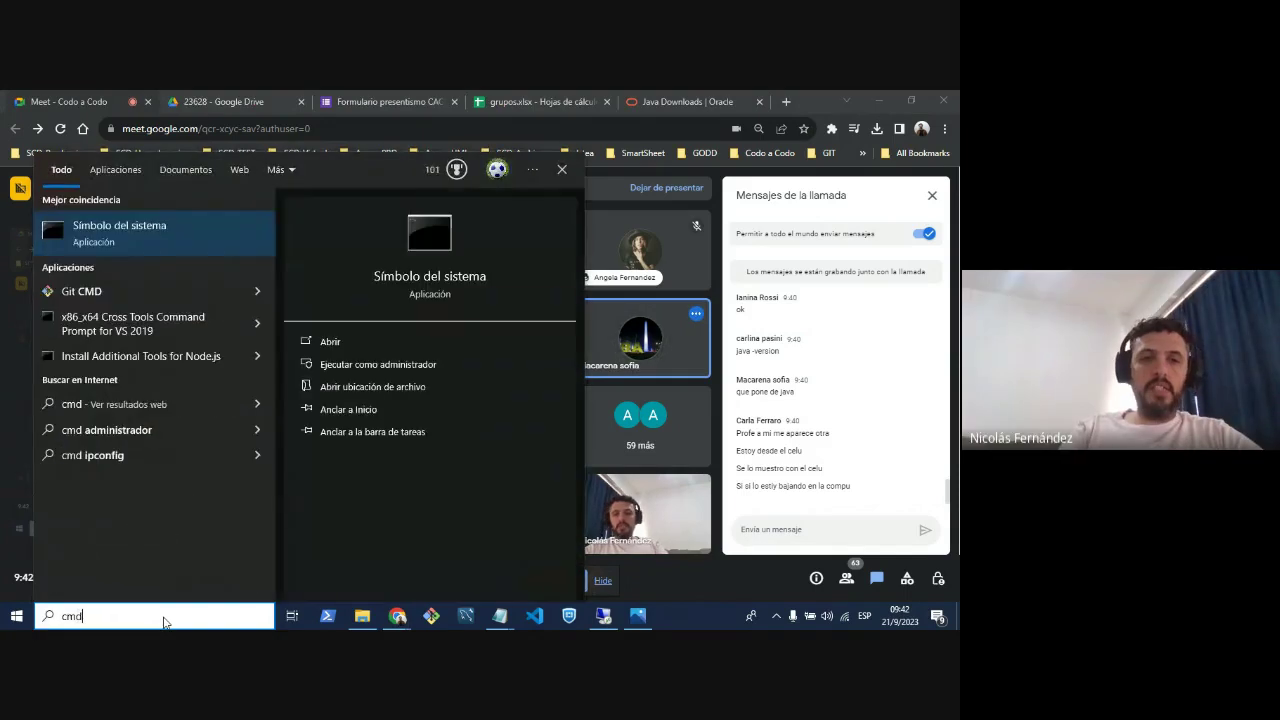
key(Return)
text(java -)
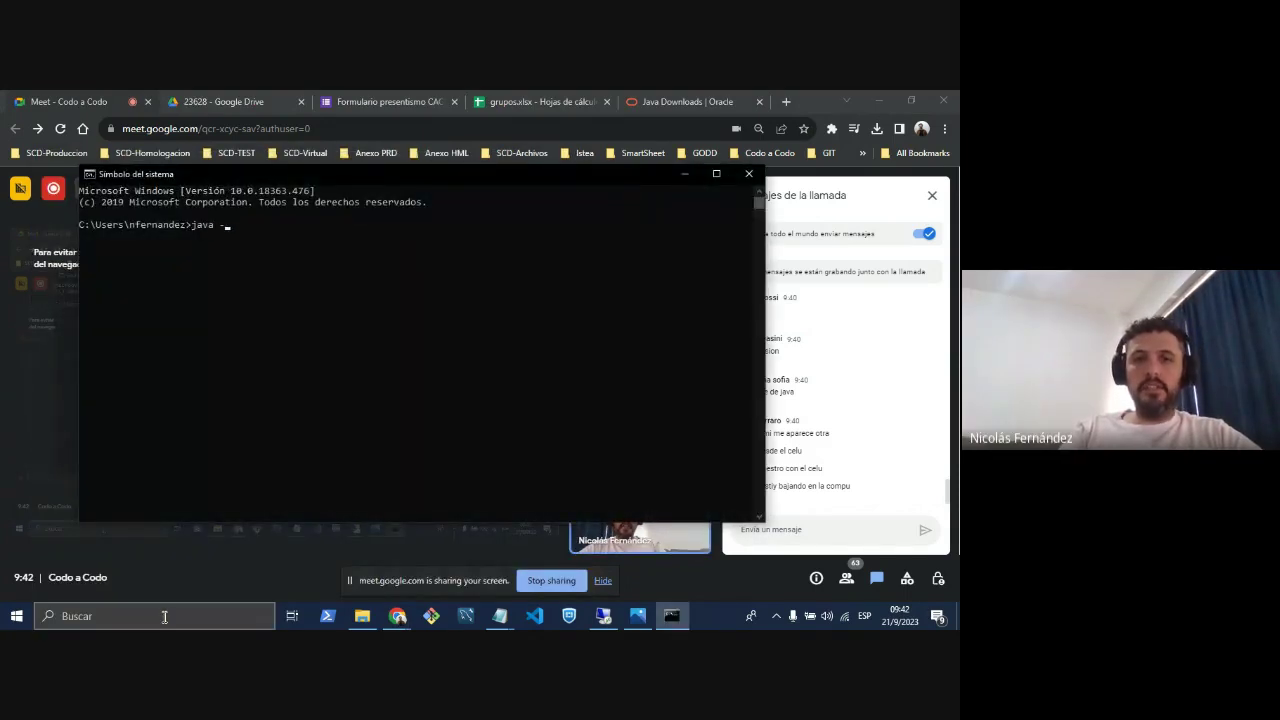
text(-version)
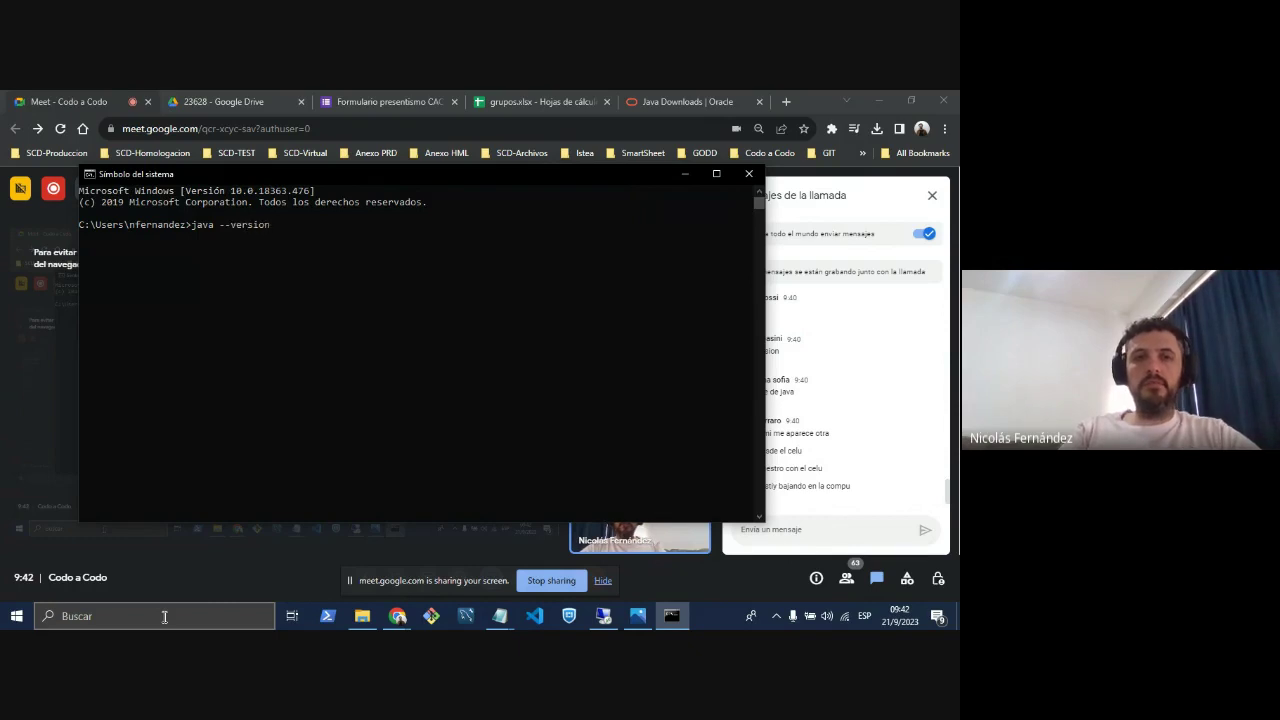
key(Return)
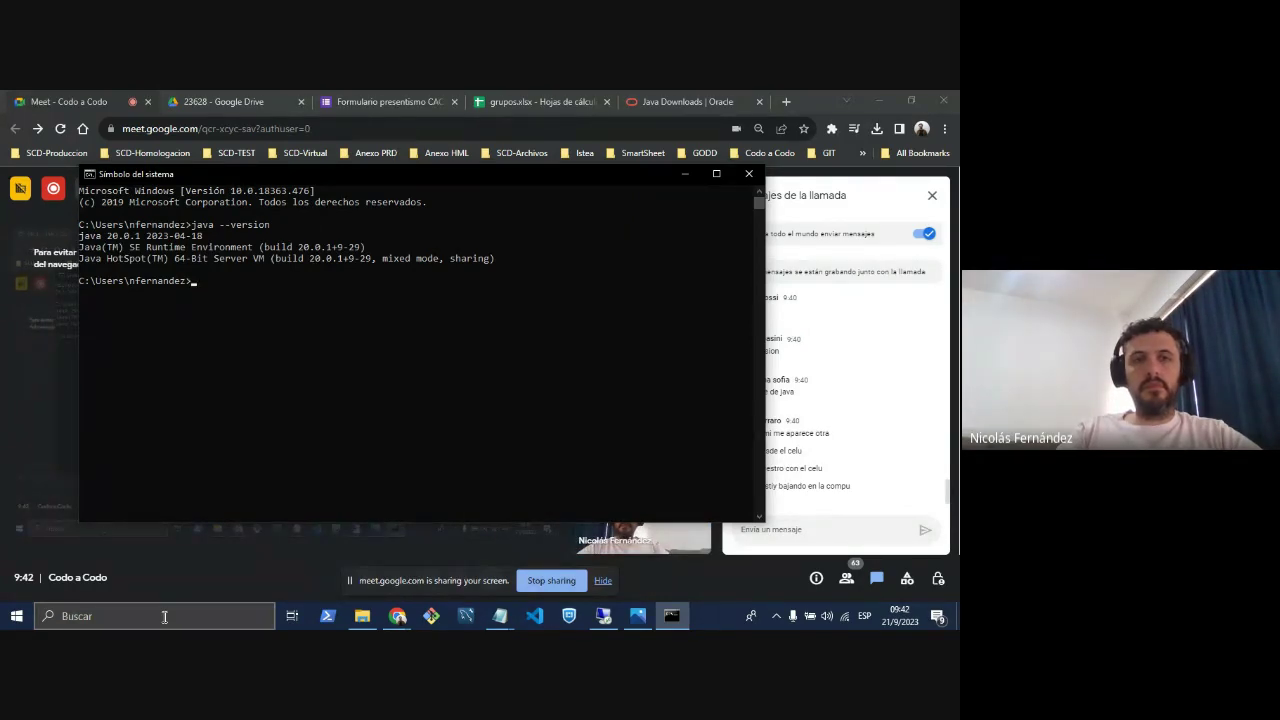
click(748, 173)
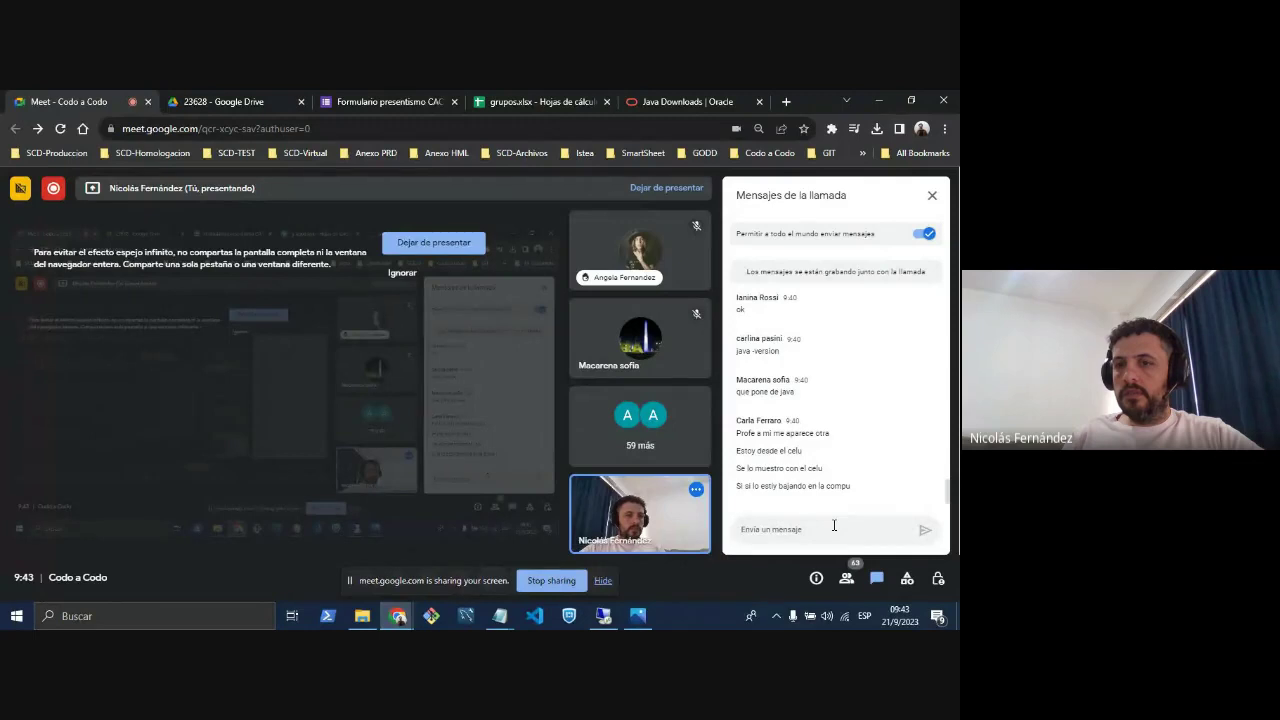
click(834, 525)
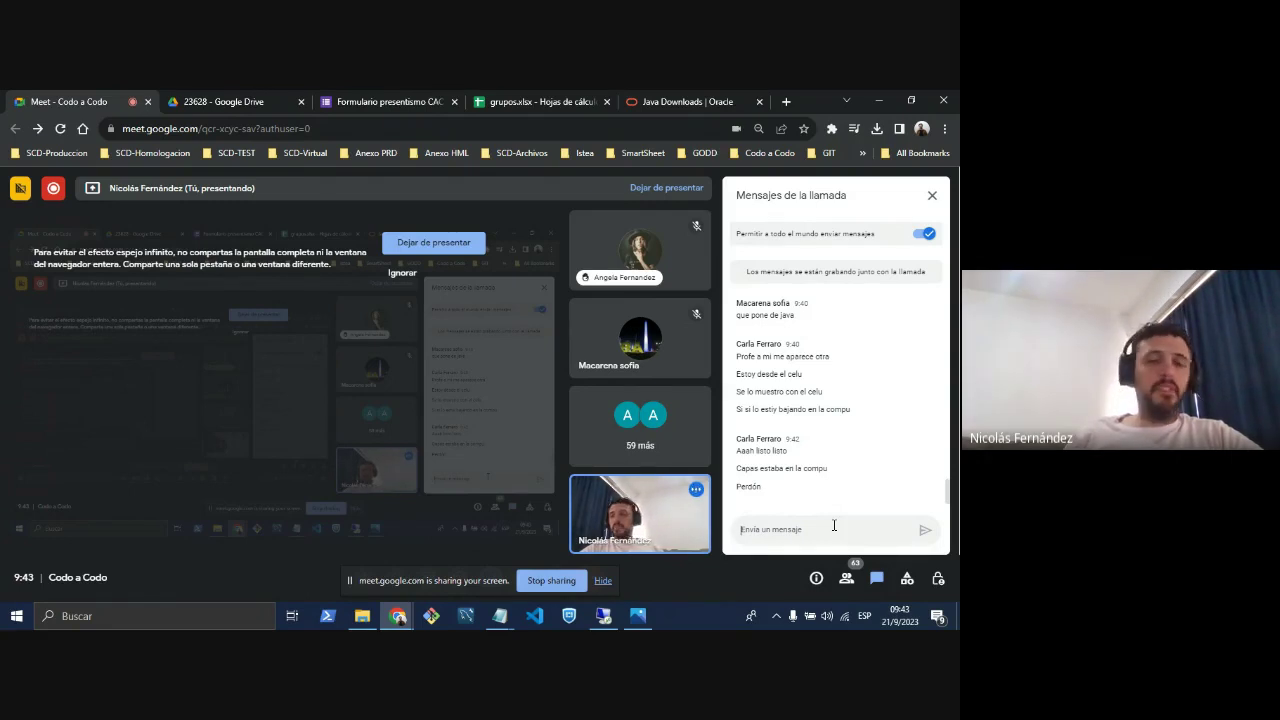
Switch to a maximised blank Notepad window and write si on the first line and finsi on the fourth.
click(500, 614)
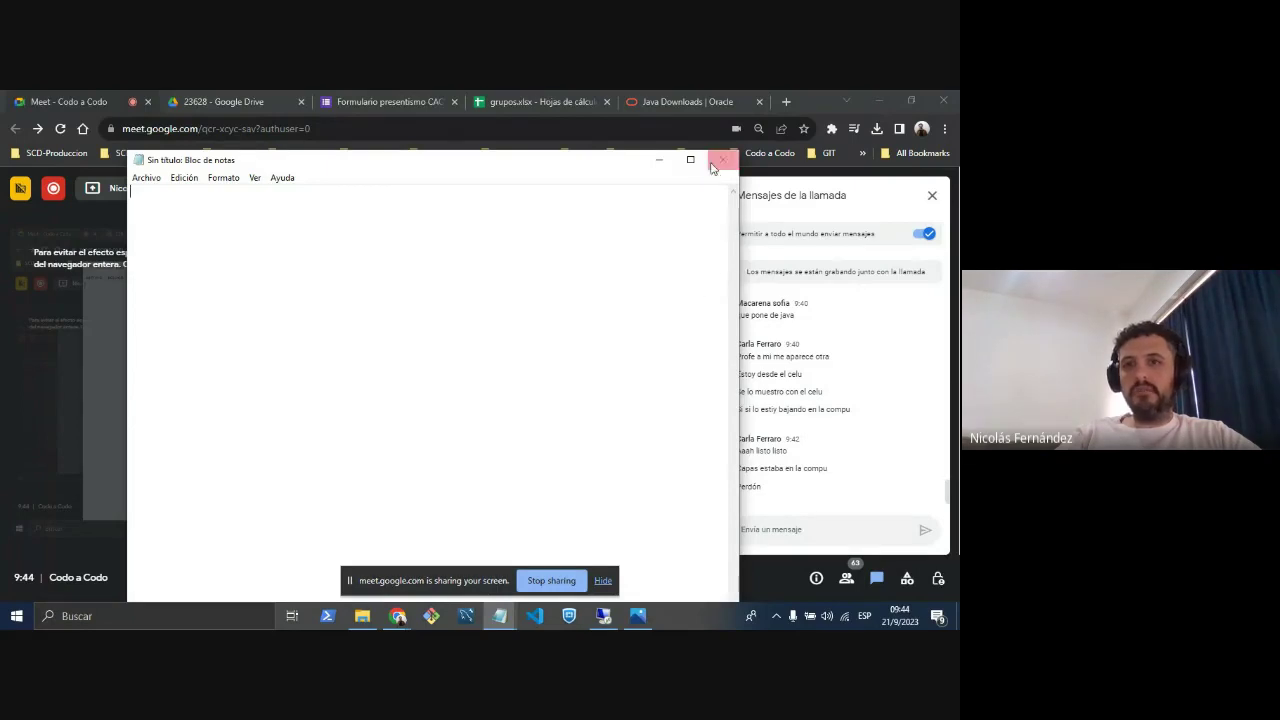
click(690, 159)
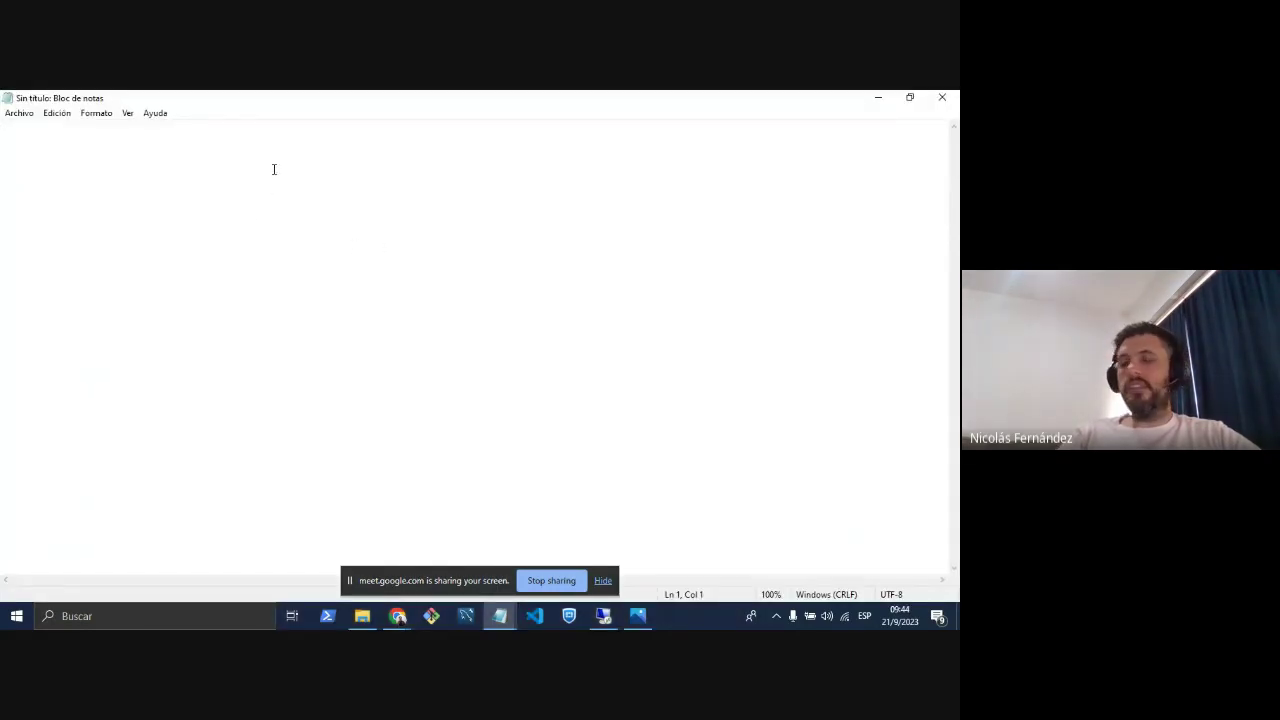
text(s1)
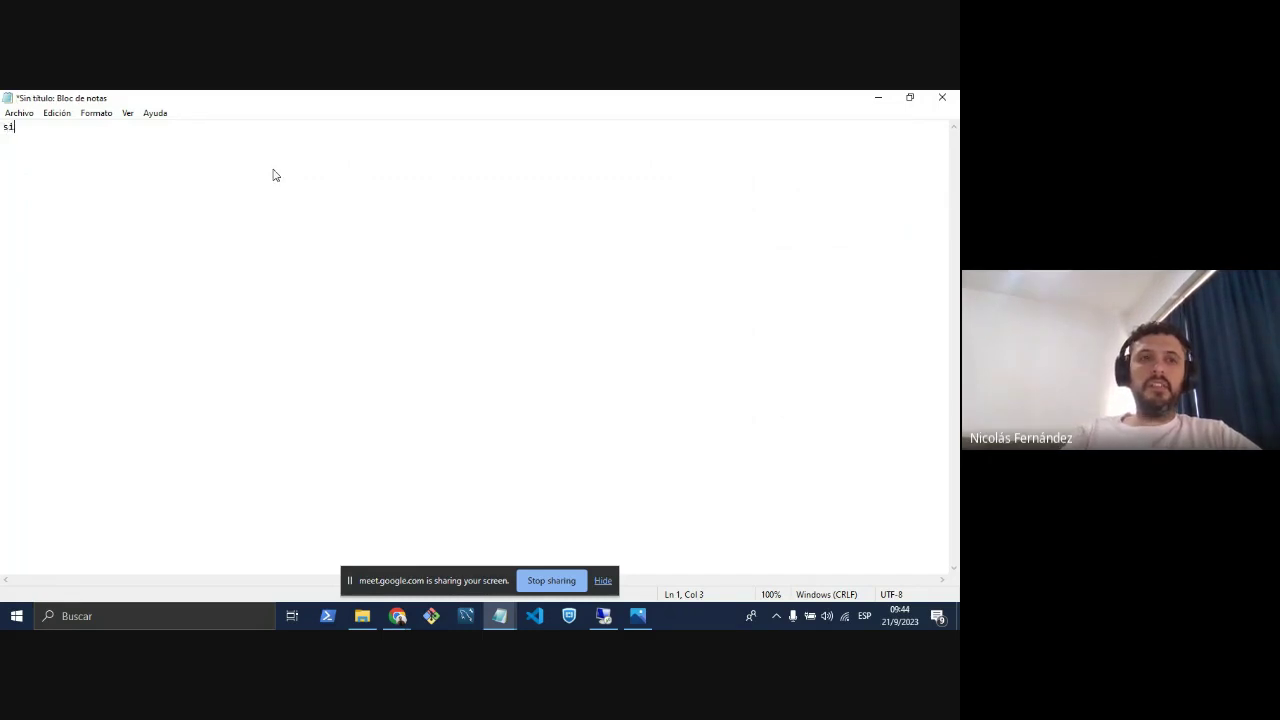
key(Return)
key(Return)
text(finsi)
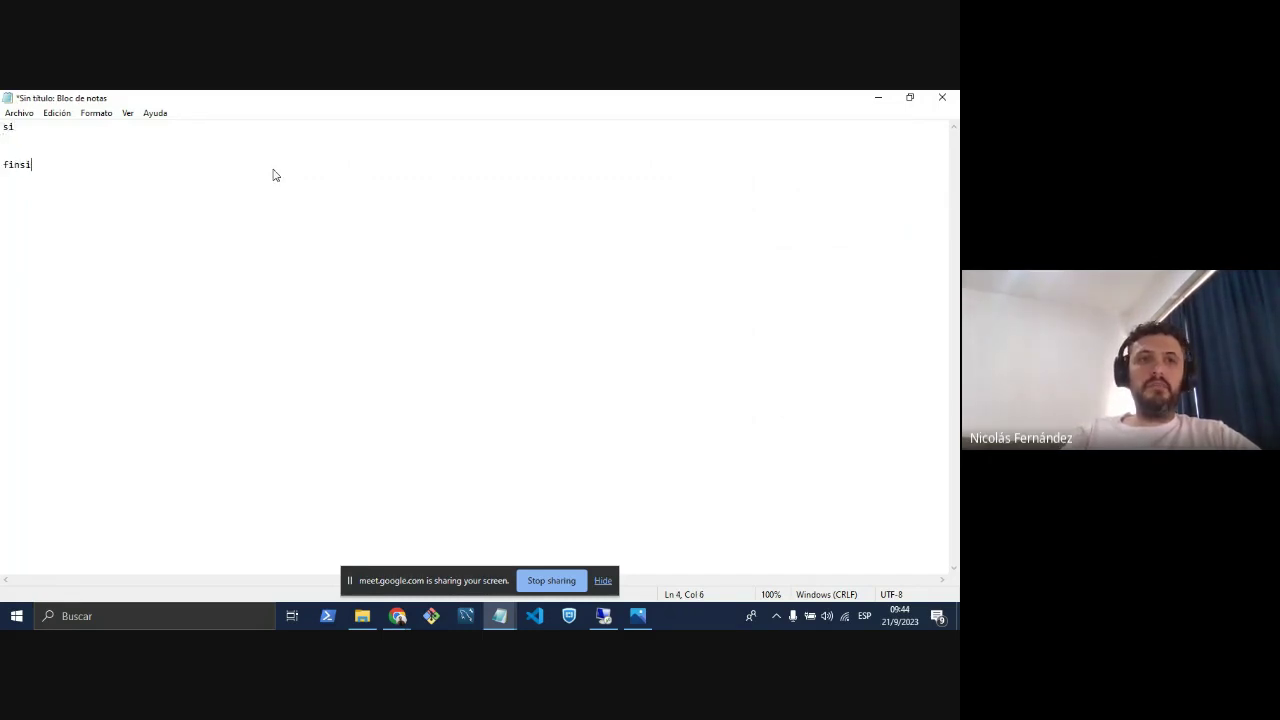
Add the line escribir "Hola Mundo..." directly below si, inside the si and finsi block.
key(Up)
key(Up)
text(escr)
text(ibir )
text("")
text(Hola Ma)
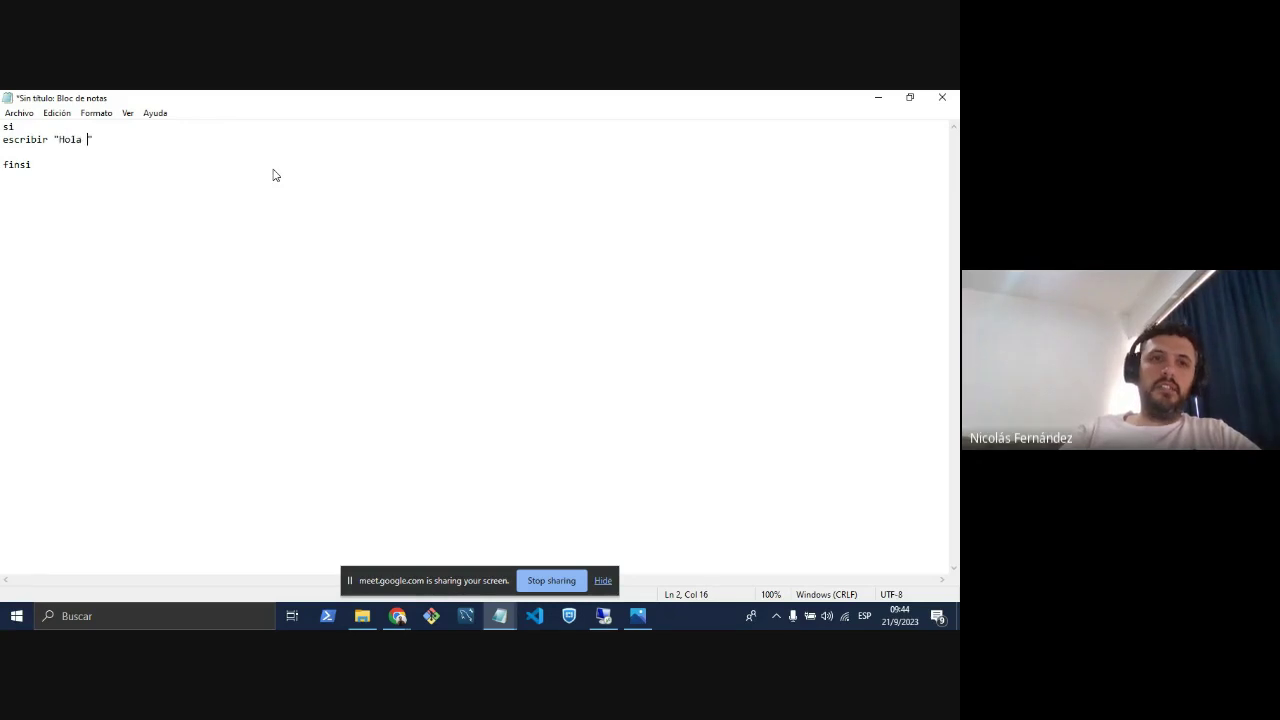
text(ndo)
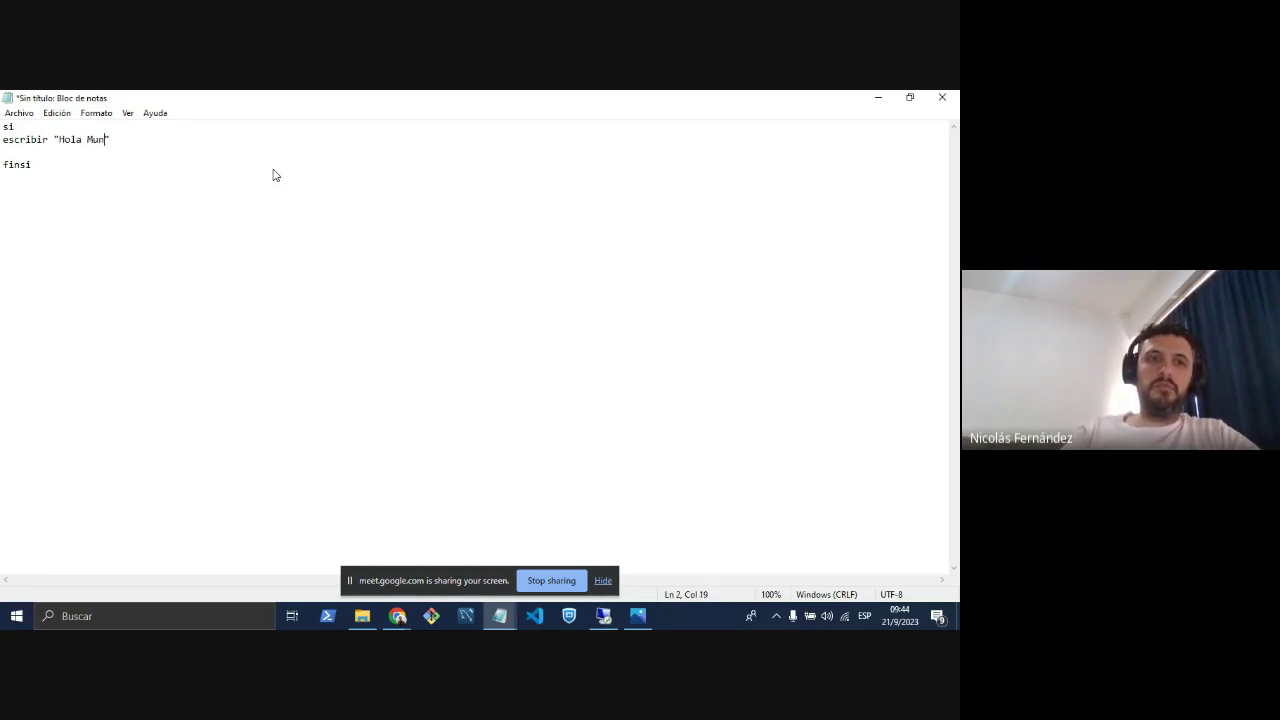
text(...)
key(Right)
Save the pseudocode file in the Escritorio folder under the name holamundo with the extension psc.
click(19, 113)
click(95, 191)
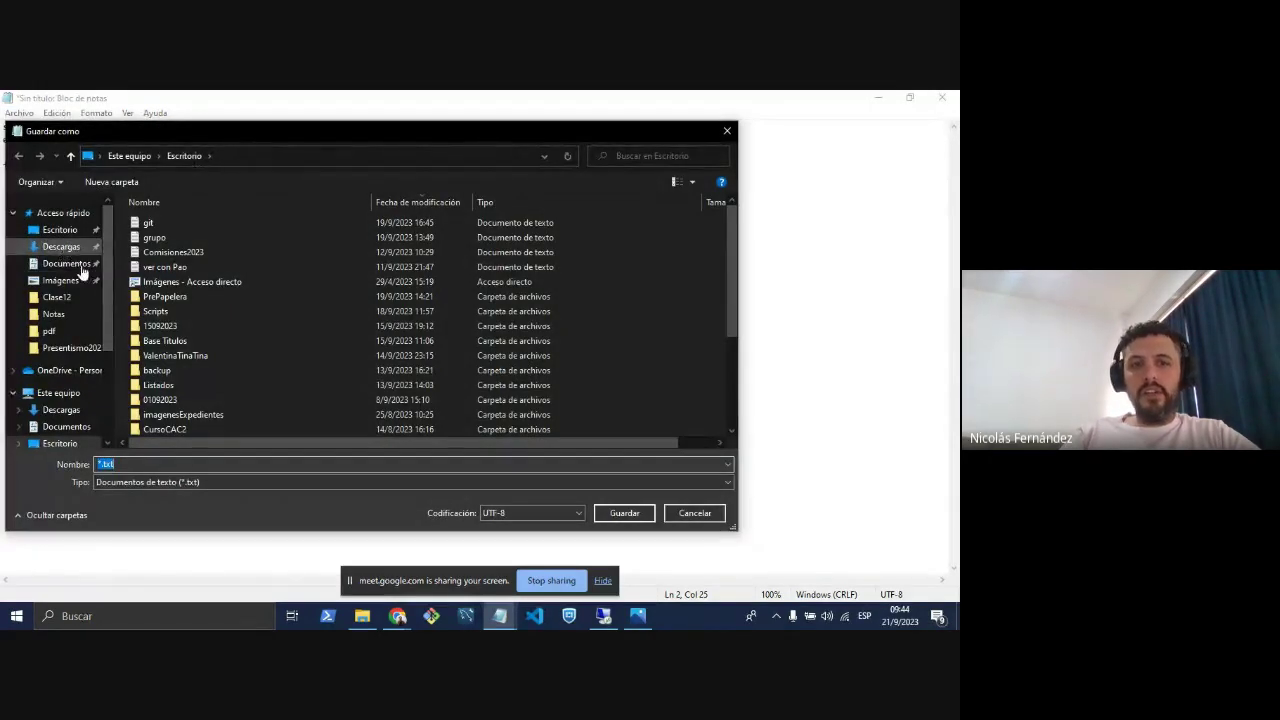
click(129, 463)
key(BackSpace)
key(BackSpace)
key(BackSpace)
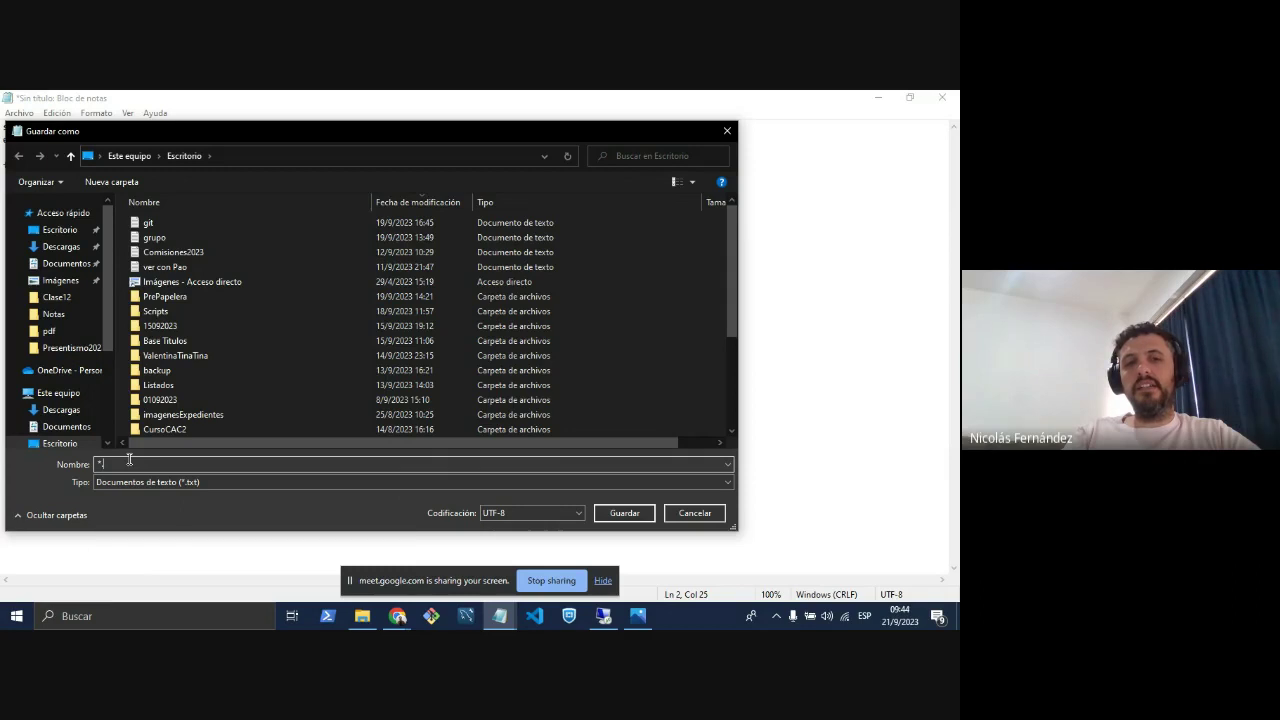
text(ps)
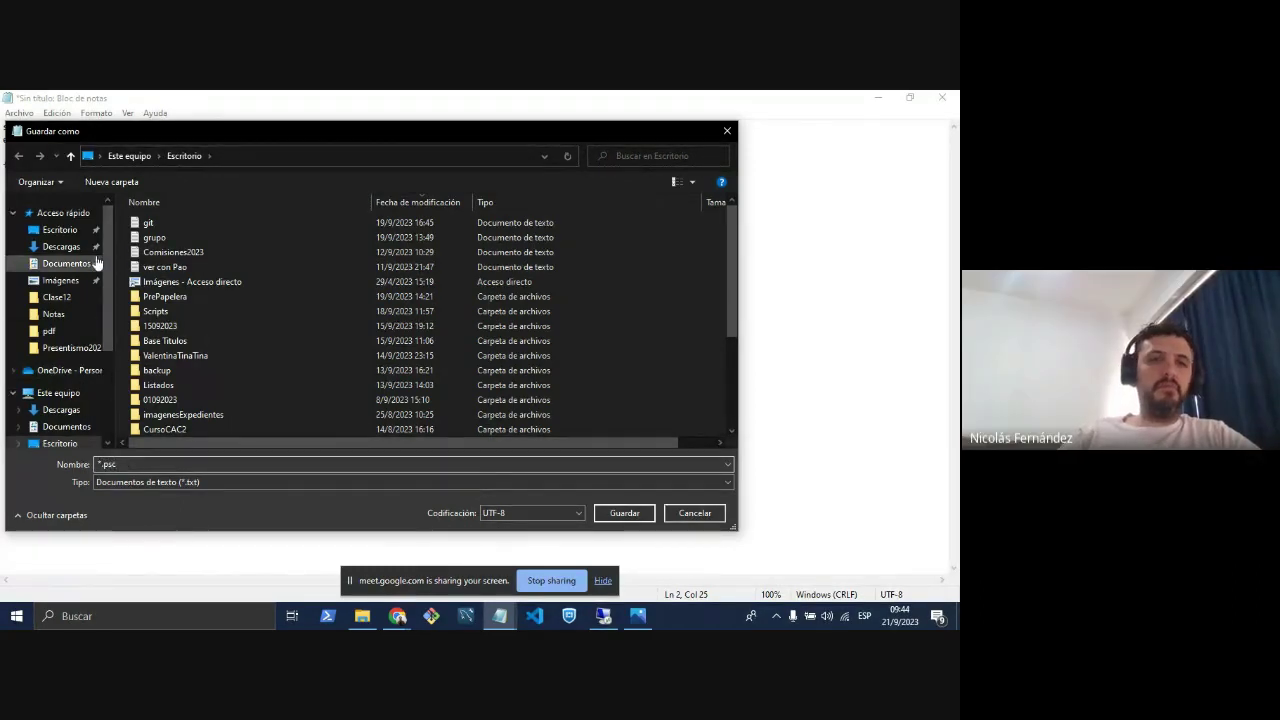
text(c)
click(624, 513)
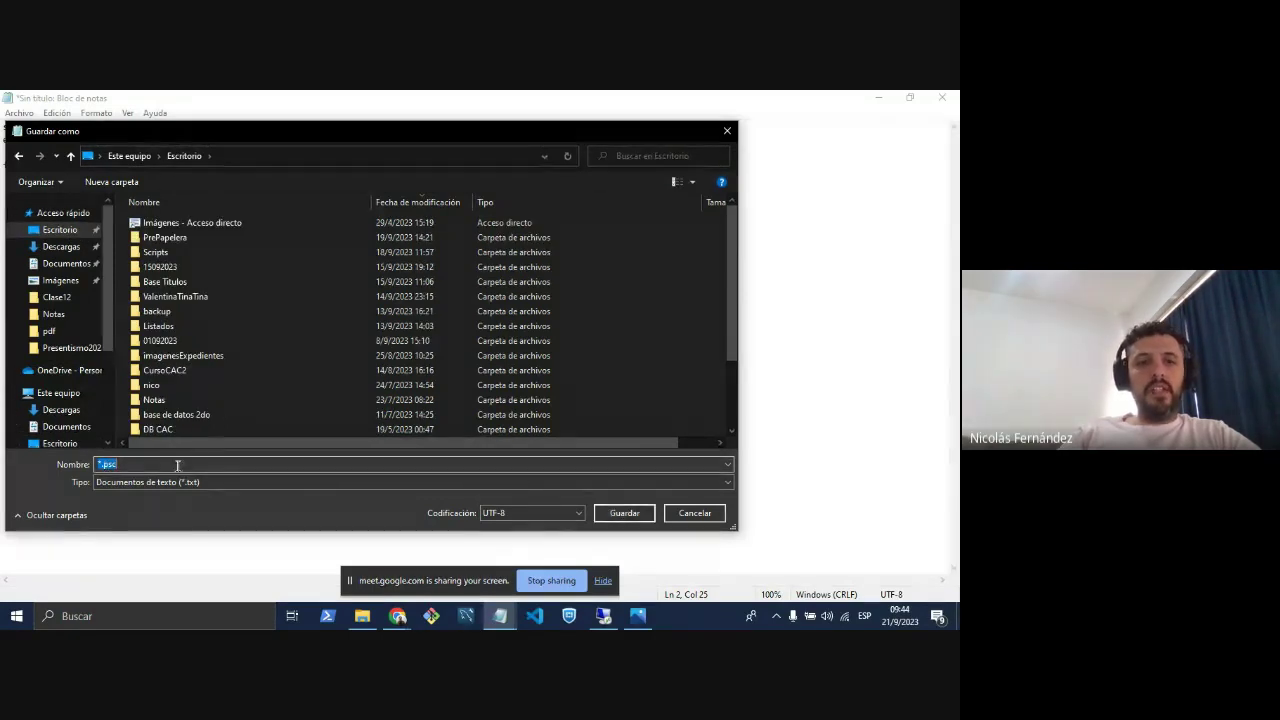
click(227, 464)
text(holamundo)
key(Return)
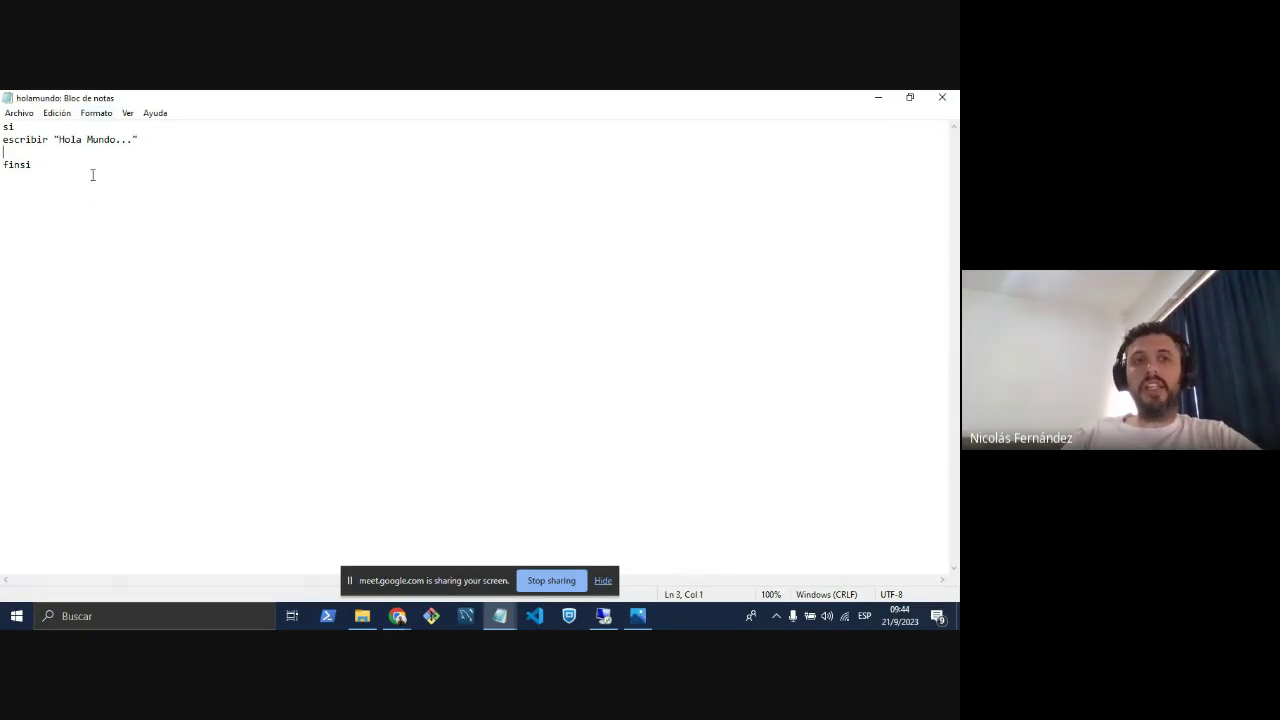
drag(32, 164, 3, 127)
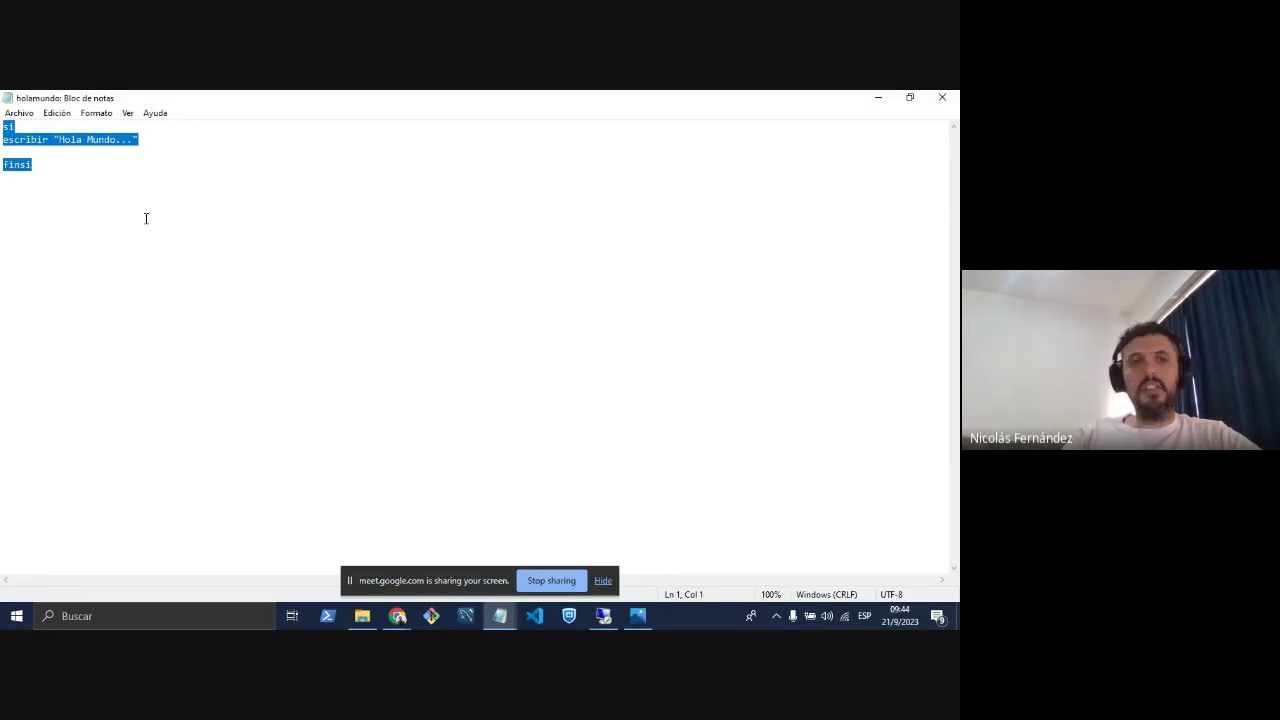
click(146, 218)
drag(34, 164, 3, 127)
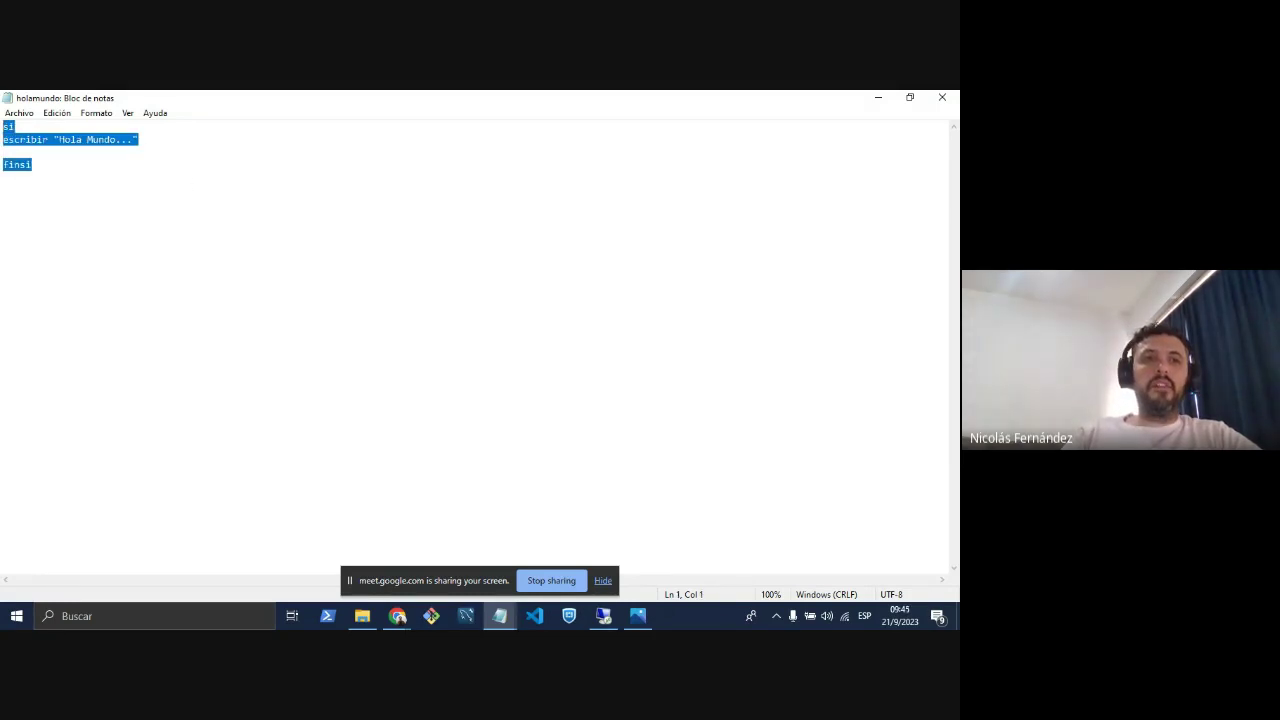
click(115, 173)
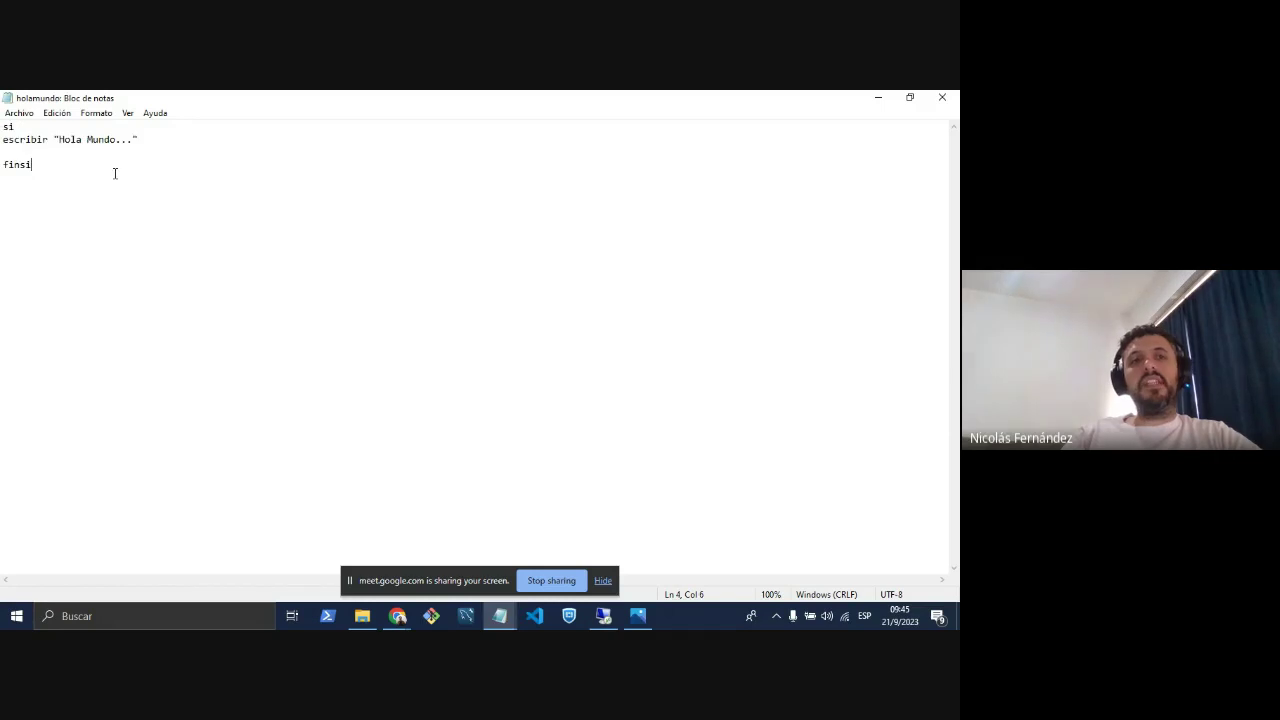
click(148, 141)
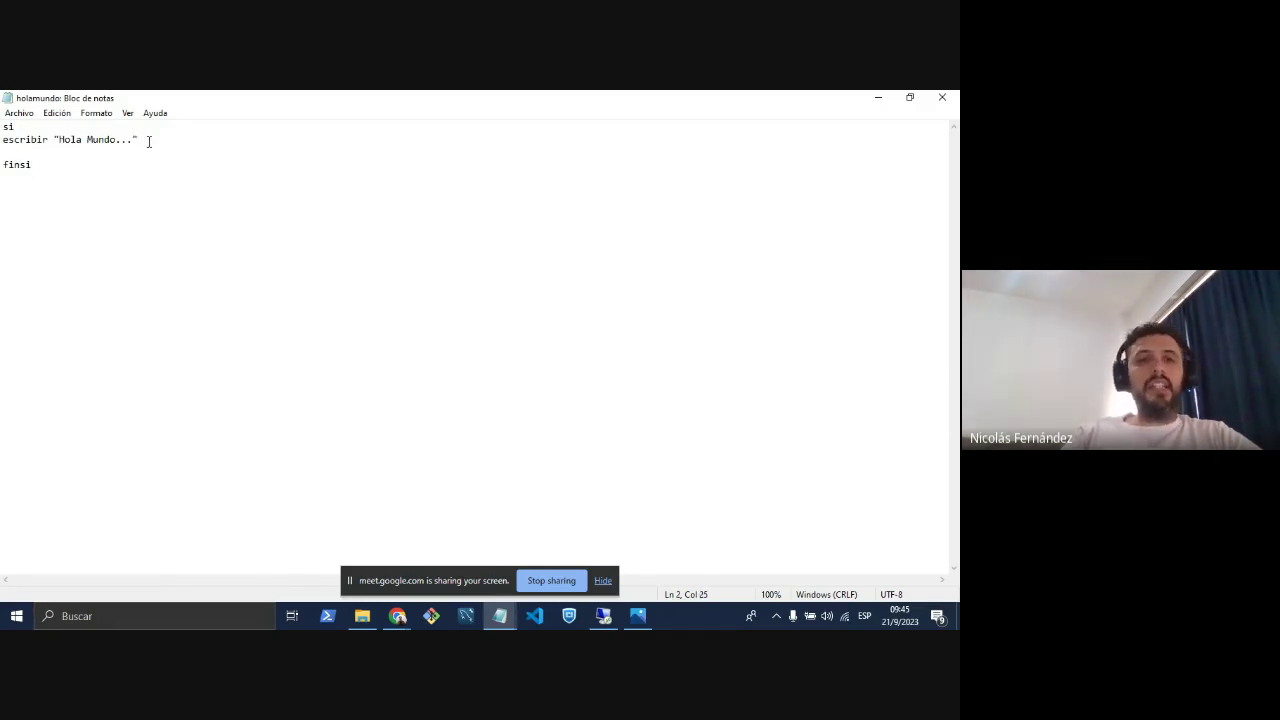
key(Return)
text(dafdf)
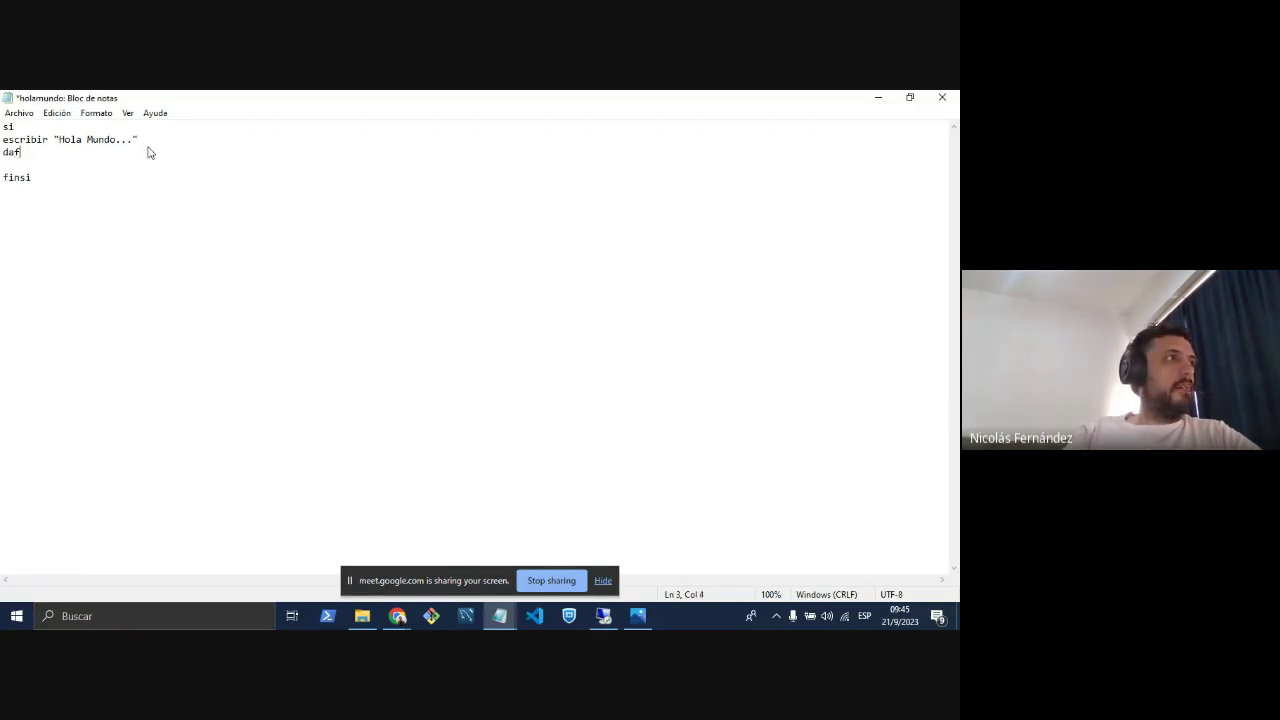
key(BackSpace)
key(BackSpace)
key(BackSpace)
key(BackSpace)
key(BackSpace)
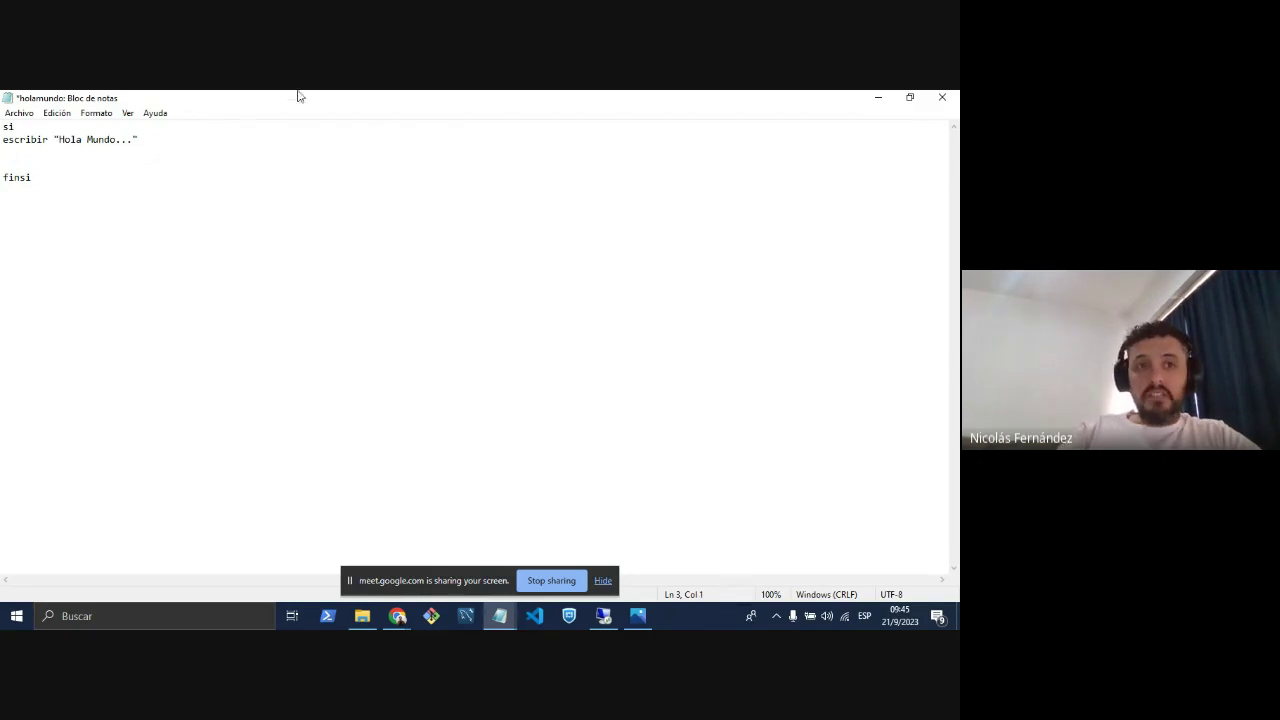
Minimise Notepad, lower the participant's raised hand in the Meet call, and return to the call messages.
click(878, 97)
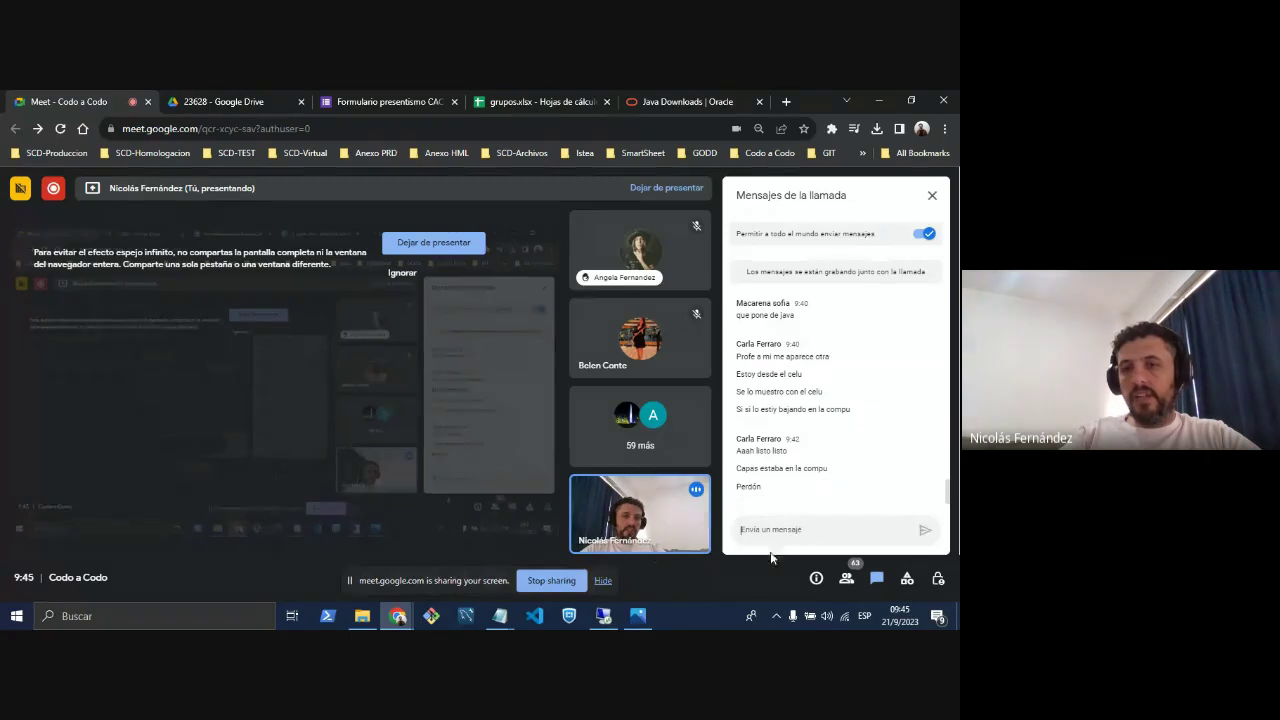
click(850, 580)
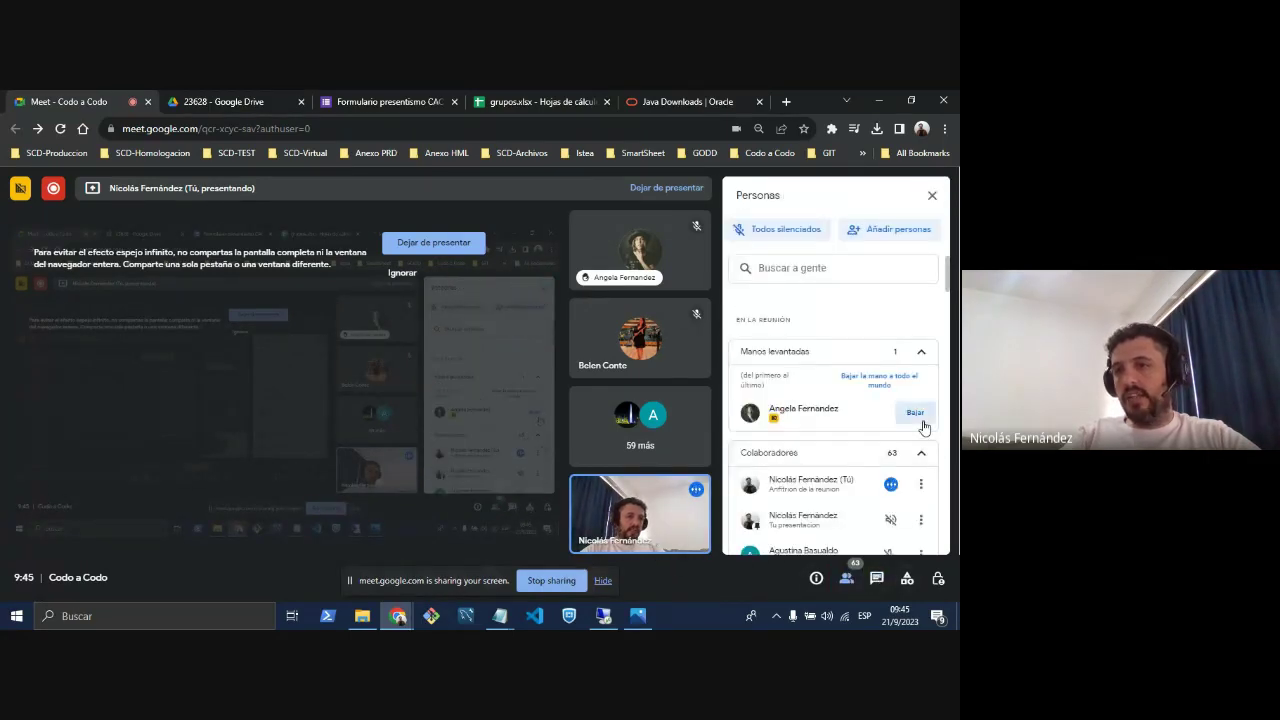
click(920, 413)
click(880, 581)
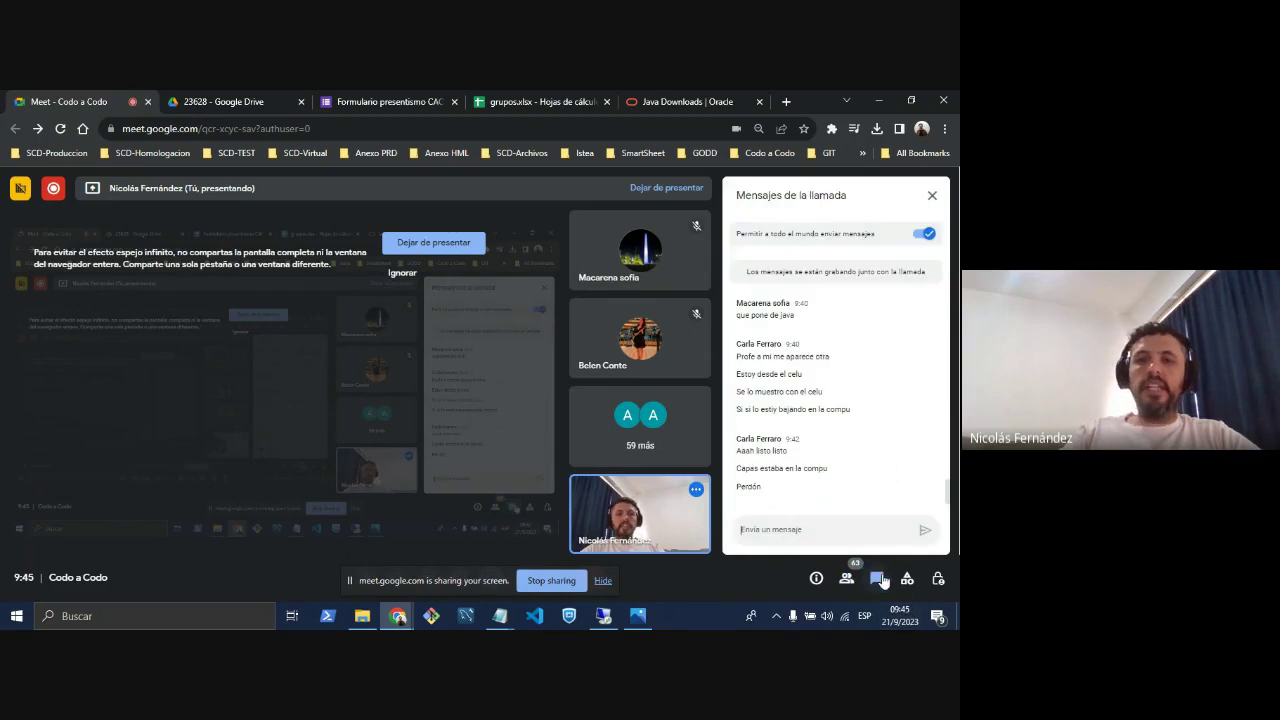
Return to the holamundo Notepad window, highlight the code from si to finsi, and clear the selection.
mouse_move(500, 614)
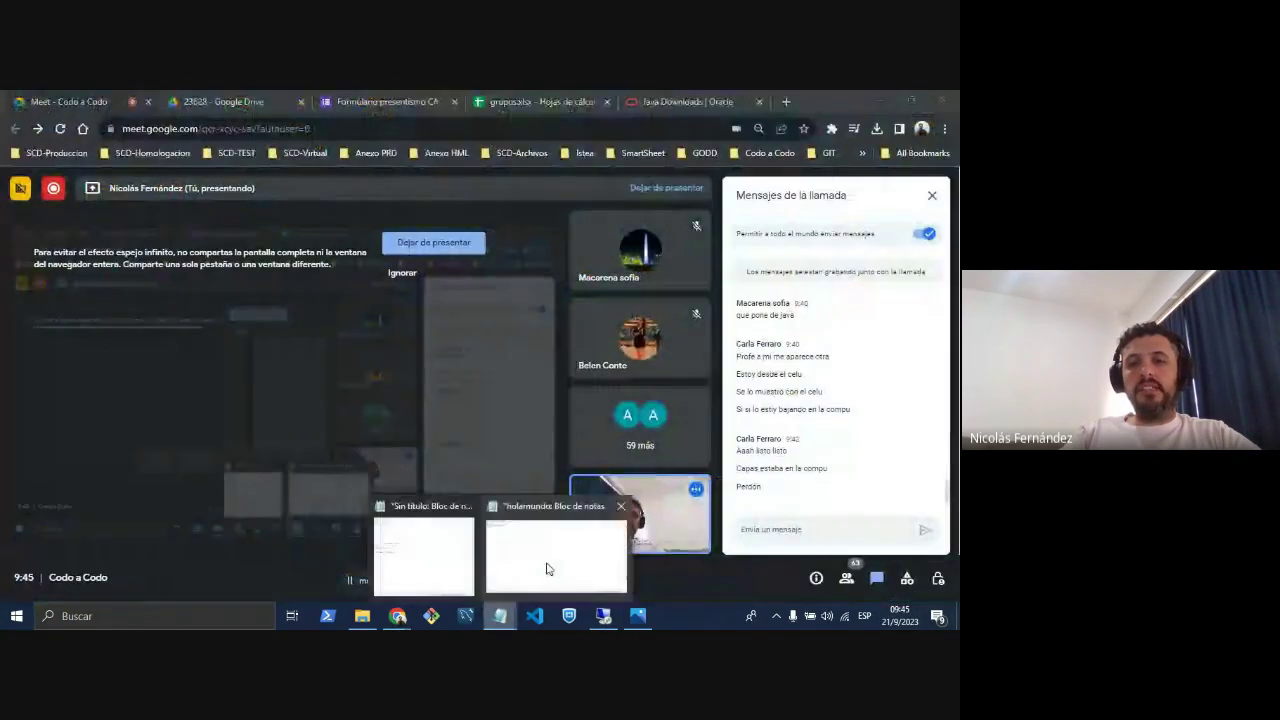
click(546, 566)
key(shift+Home)
key(shift+Up)
key(shift+Up)
key(shift+Up)
key(shift+Up)
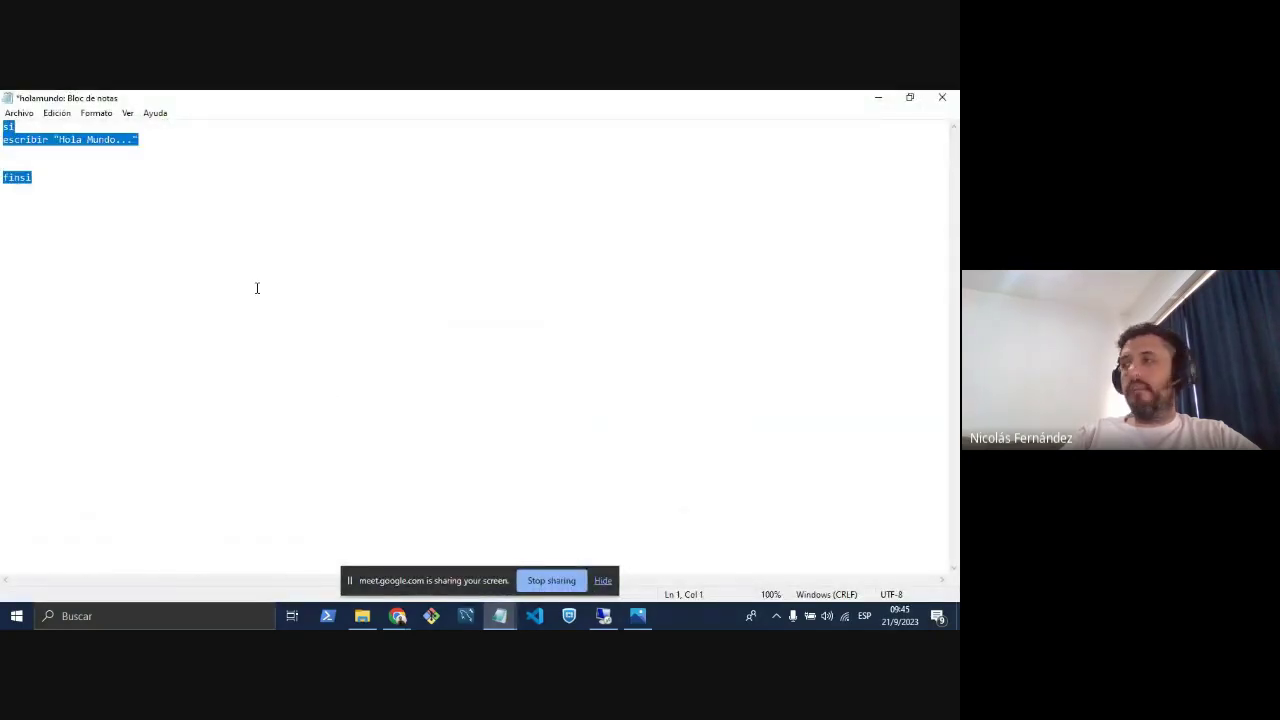
click(254, 349)
key(shift+Home)
key(shift+Up)
key(shift+Up)
key(shift+Up)
click(138, 241)
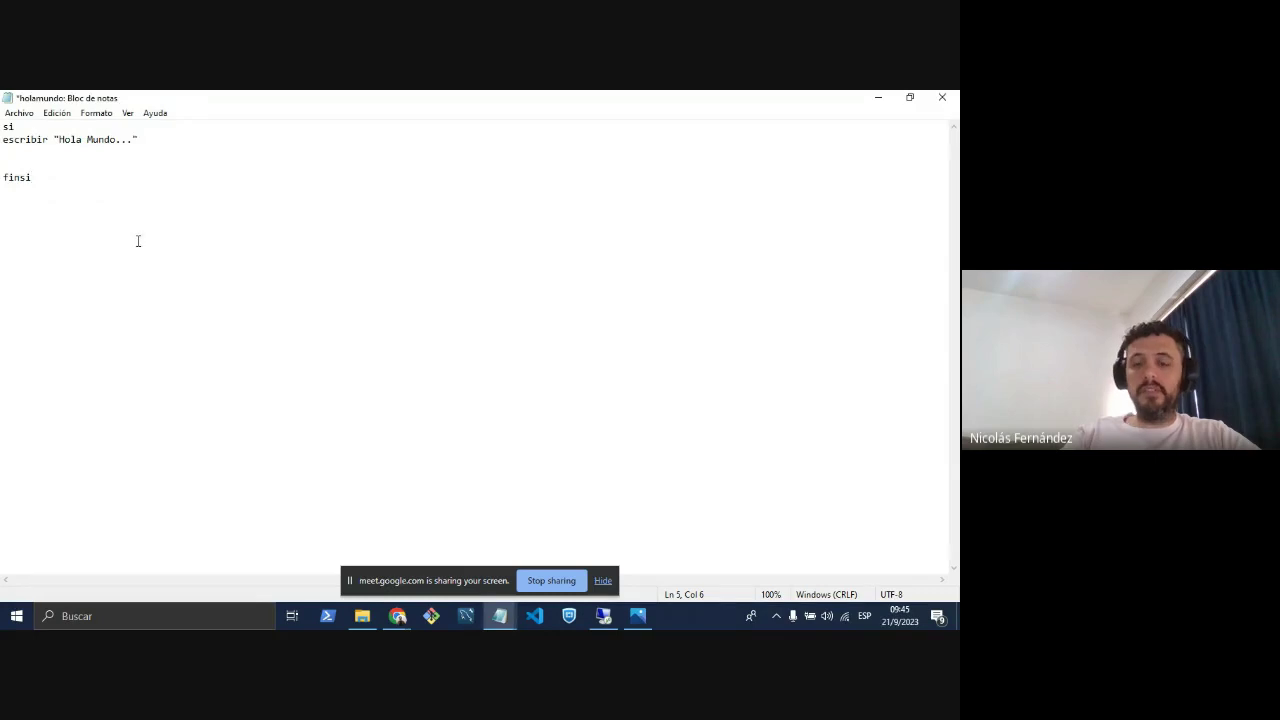
Insert four more blank lines between the escribir line and finsi.
key(Up)
key(Up)
key(Return)
key(Return)
key(Return)
key(Return)
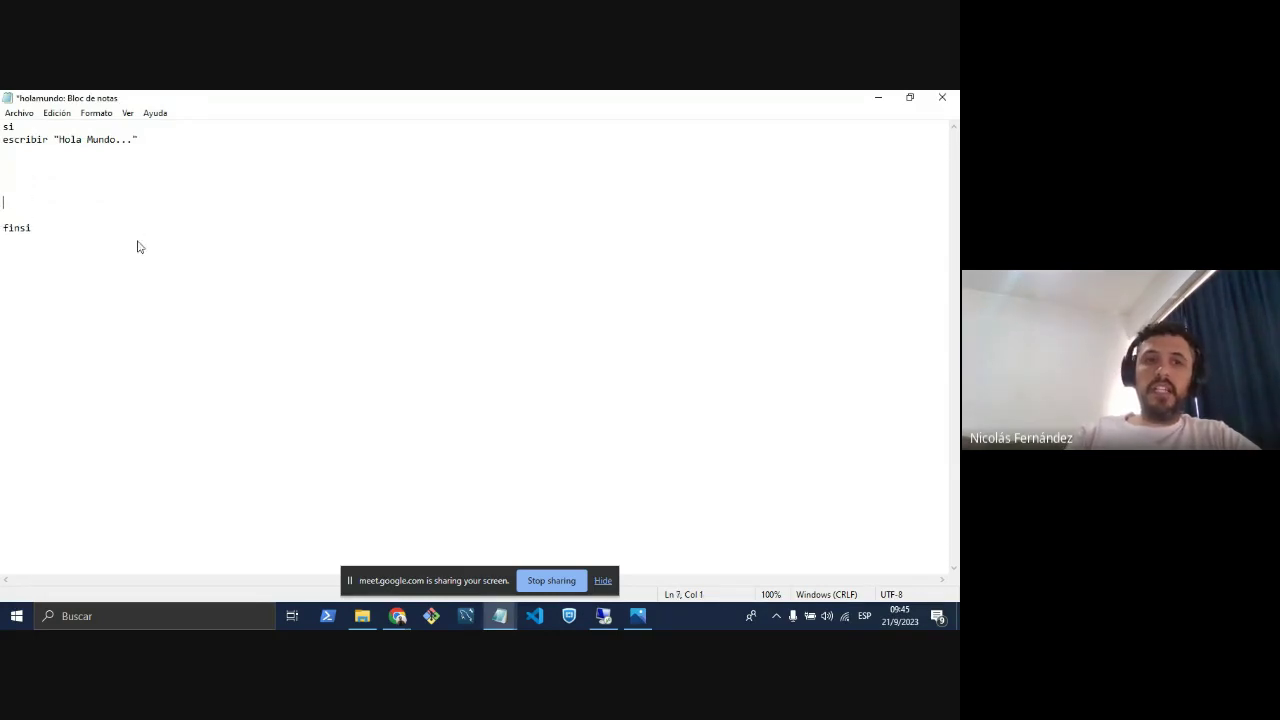
key(Up)
key(Up)
key(Up)
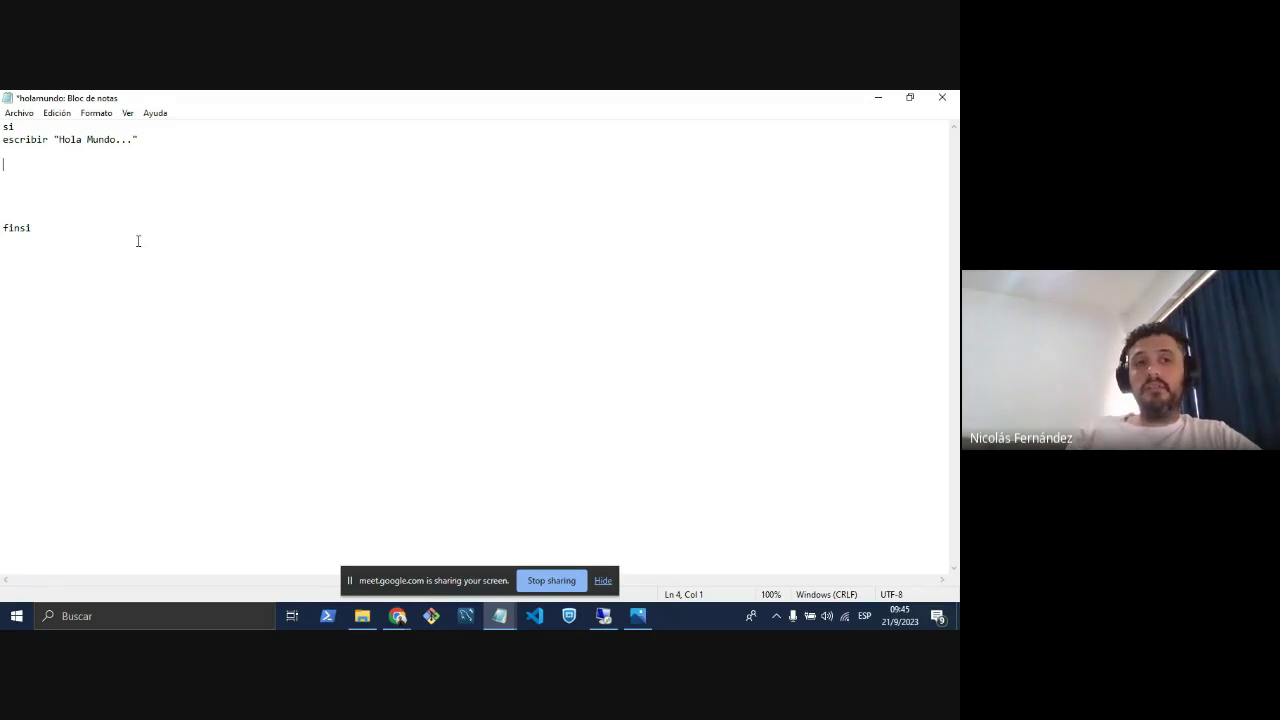
Highlight the whole si to finsi block, and end the escribir "Hola Mundo..." line with a semicolon.
drag(131, 271, 3, 124)
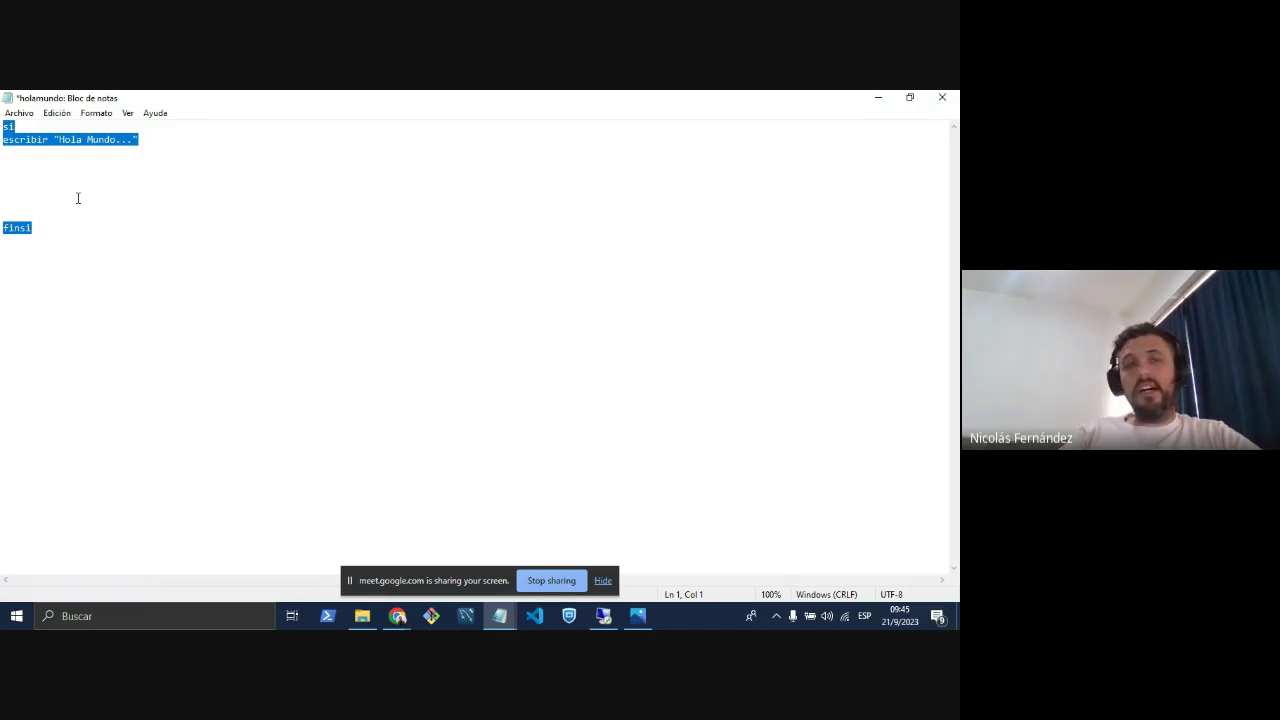
click(188, 163)
click(166, 140)
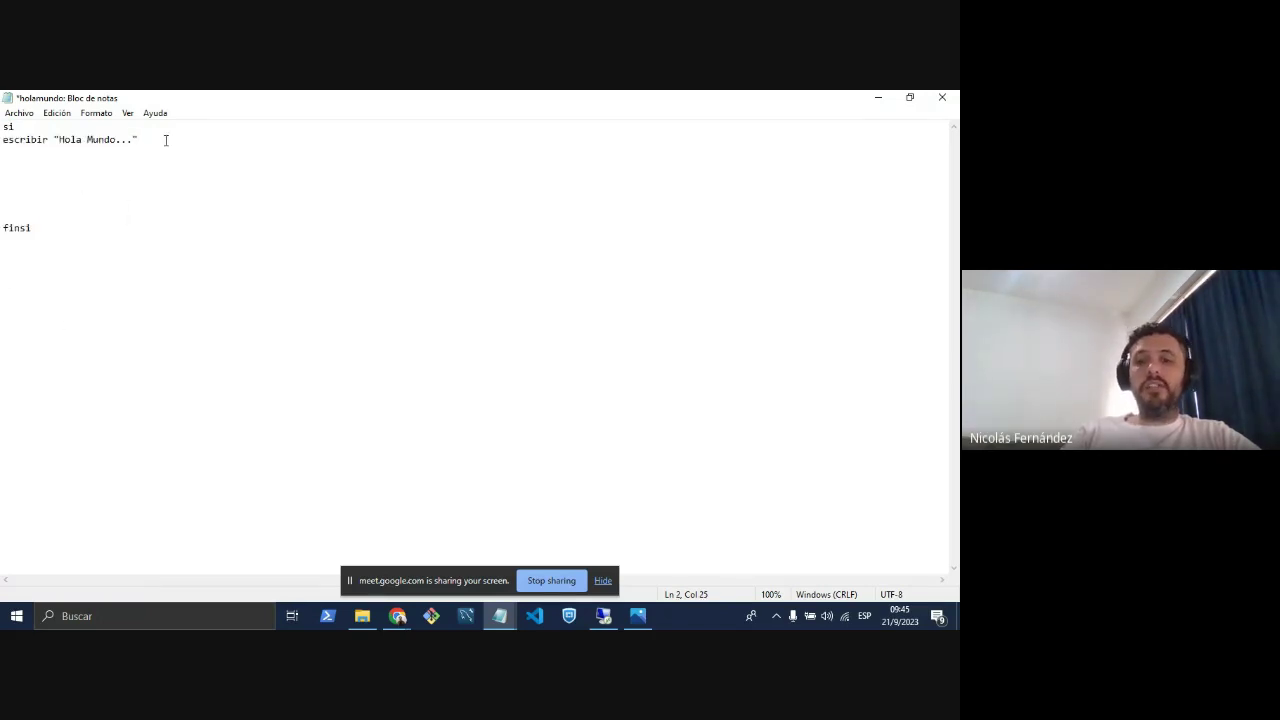
text(;)
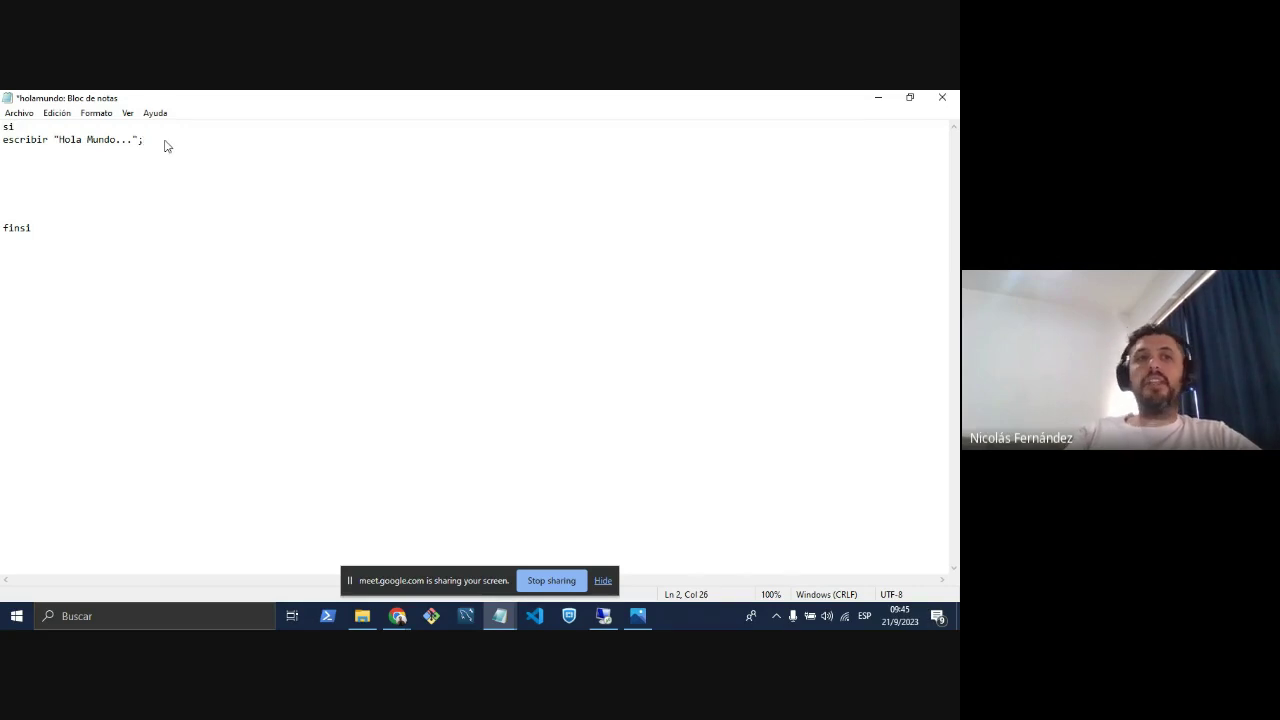
key(Home)
key(ctrl+Right)
key(End)
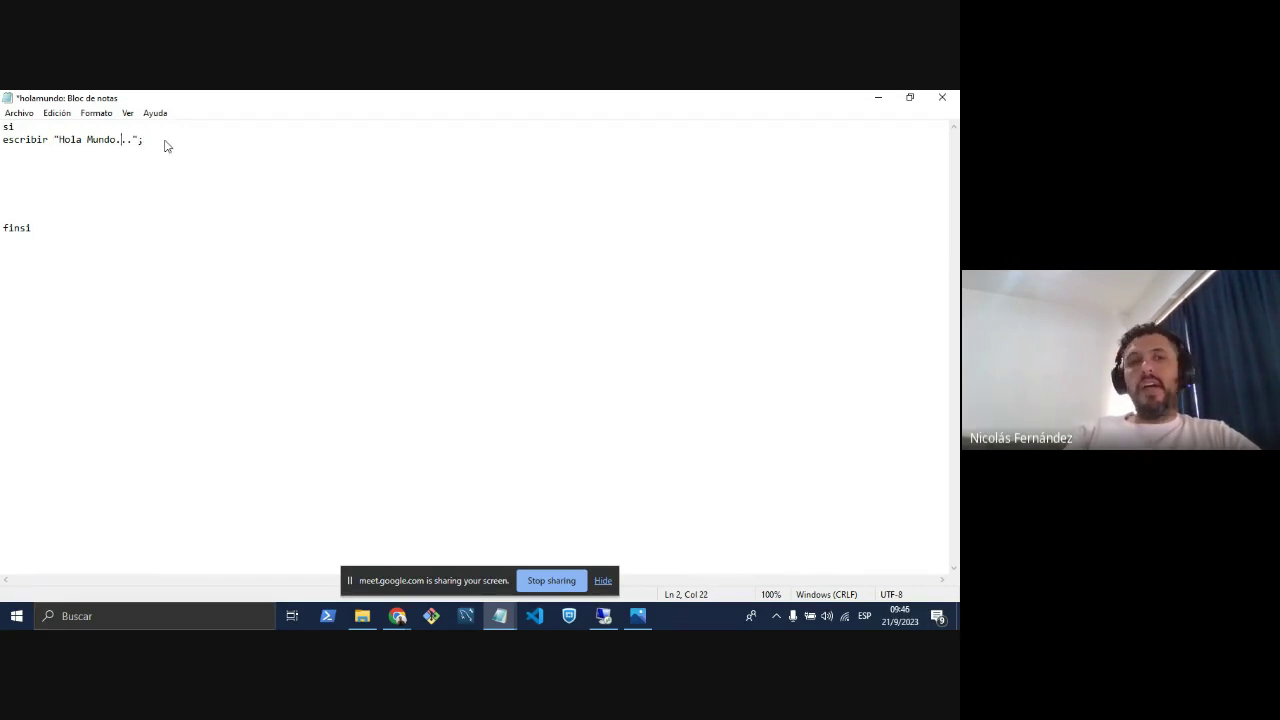
Add the variable name nombre below the escribir line, leaving two blank lines between them.
key(Return)
key(Return)
key(Return)
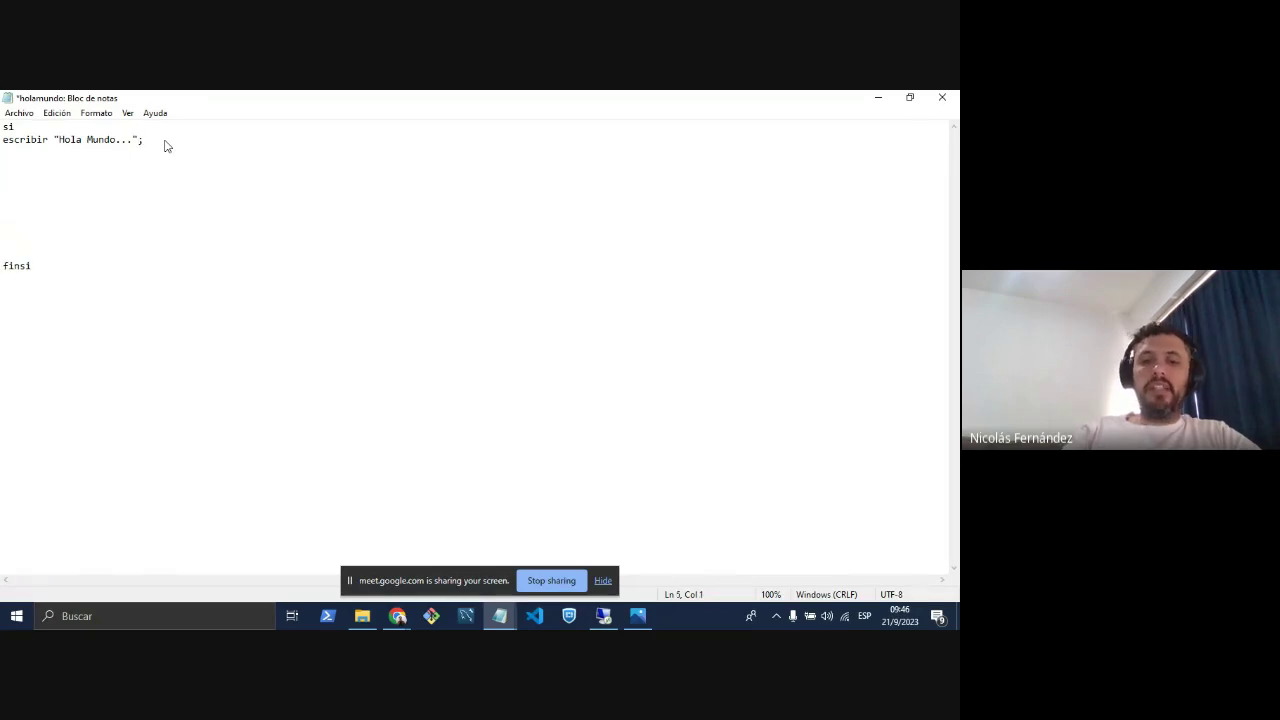
text(nombre)
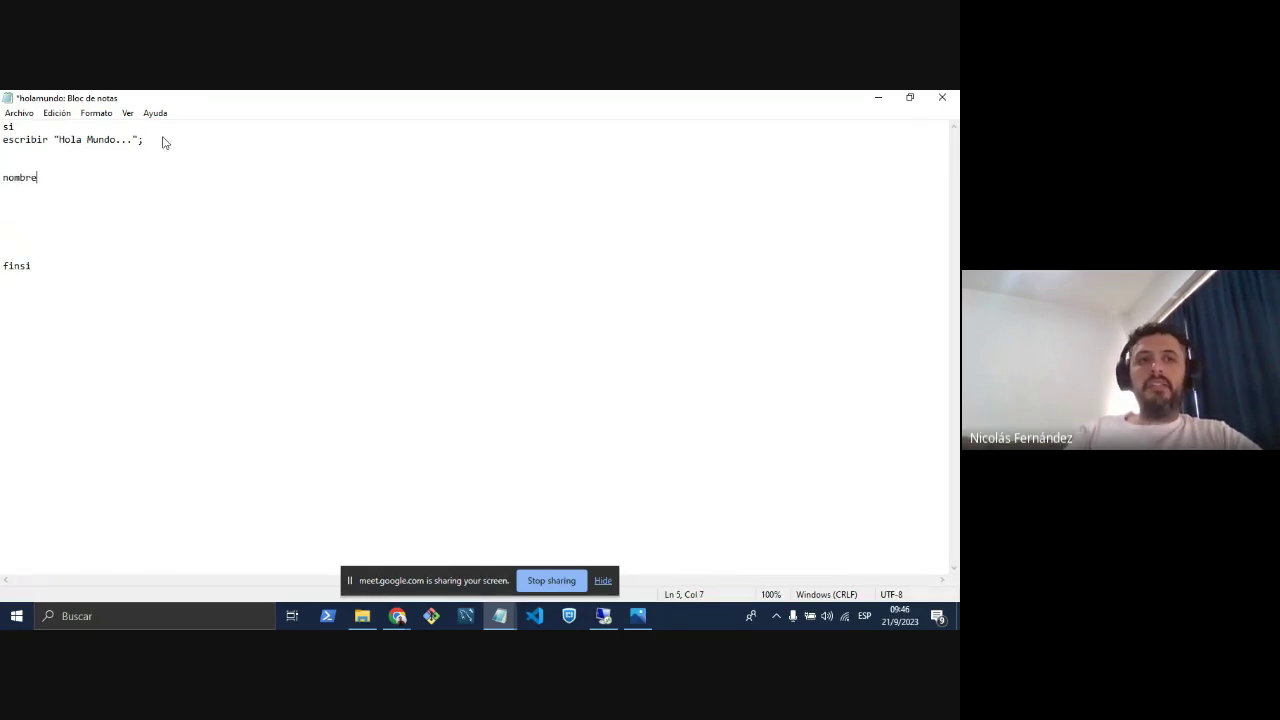
Write nombreALumno six lines below nombre as a second variable name example, and erase it again.
key(Return)
key(Return)
key(Return)
key(Return)
key(Return)
key(Return)
text(nom)
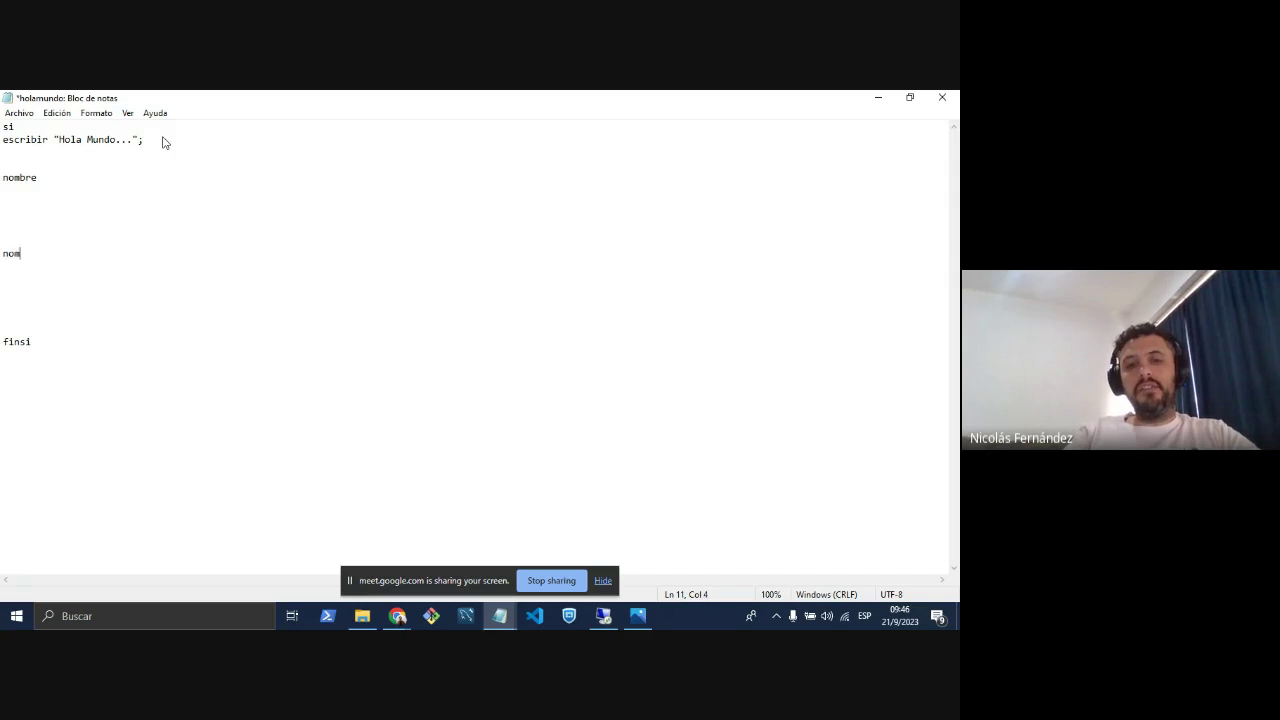
text(breALumno)
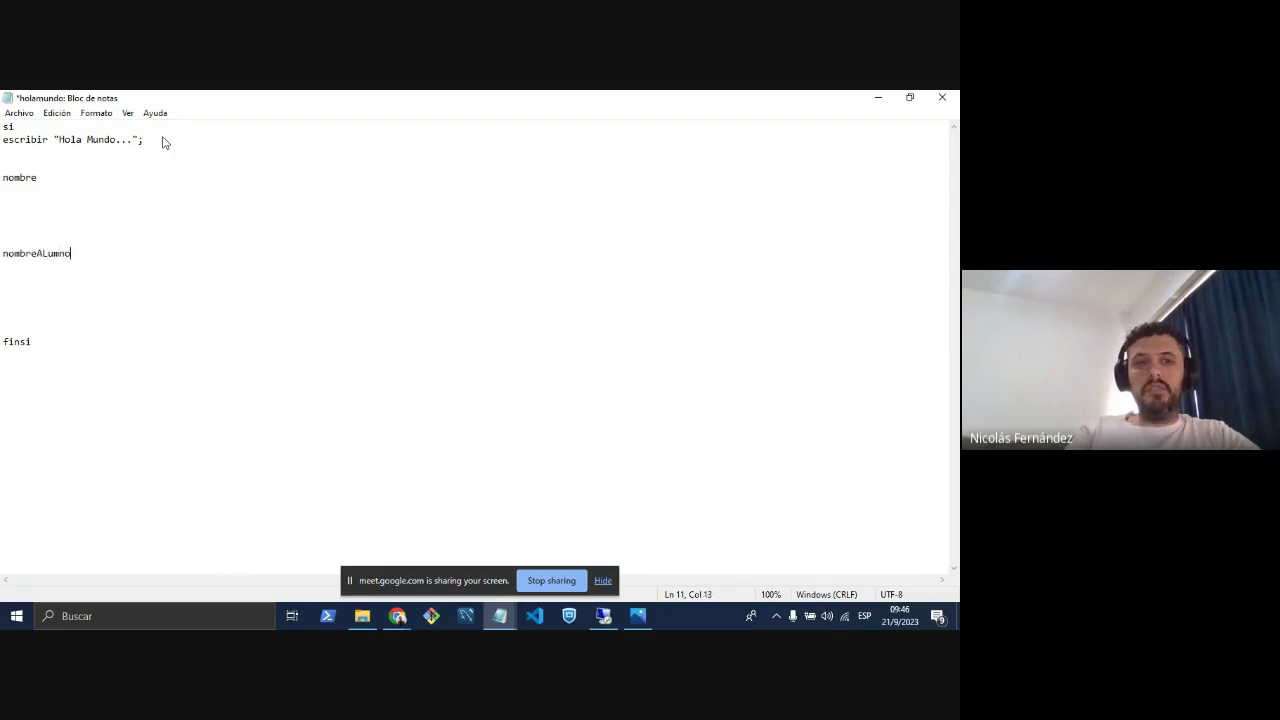
key(BackSpace)
key(BackSpace)
key(BackSpace)
key(BackSpace)
key(BackSpace)
key(BackSpace)
key(BackSpace)
key(BackSpace)
key(BackSpace)
key(BackSpace)
key(BackSpace)
key(BackSpace)
key(Up)
key(Up)
key(Up)
key(Up)
key(Up)
key(Up)
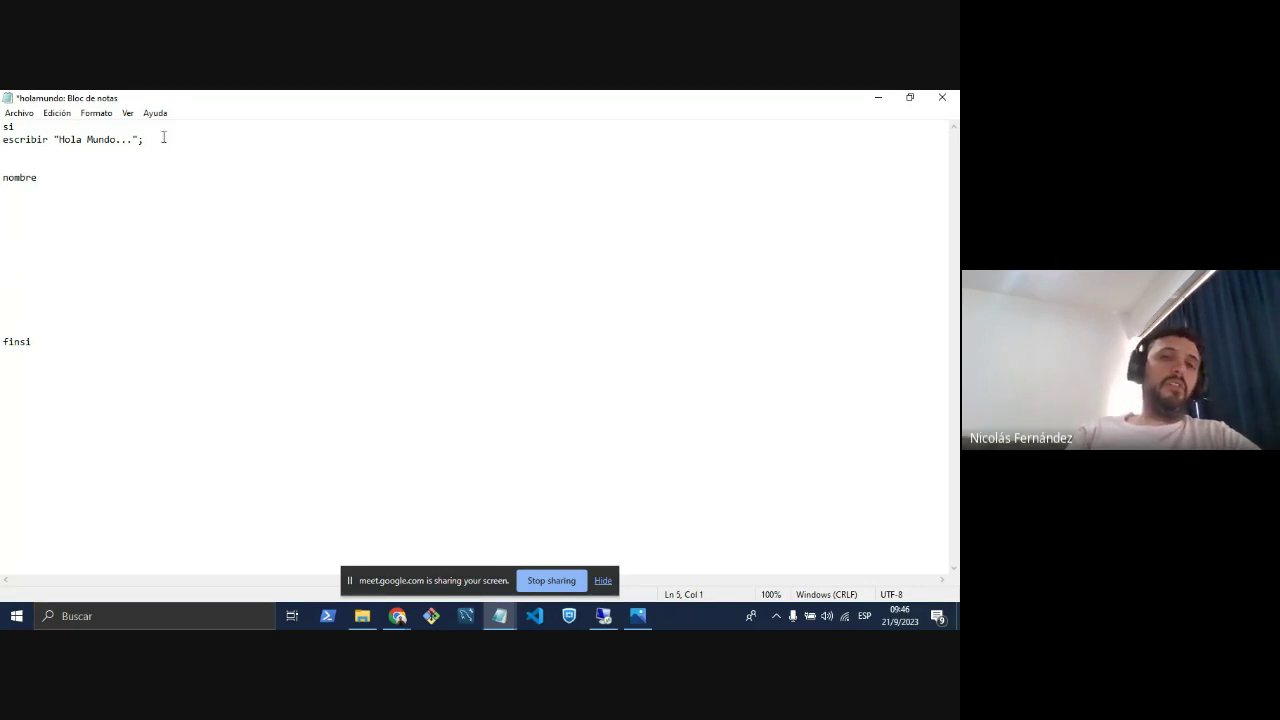
key(Up)
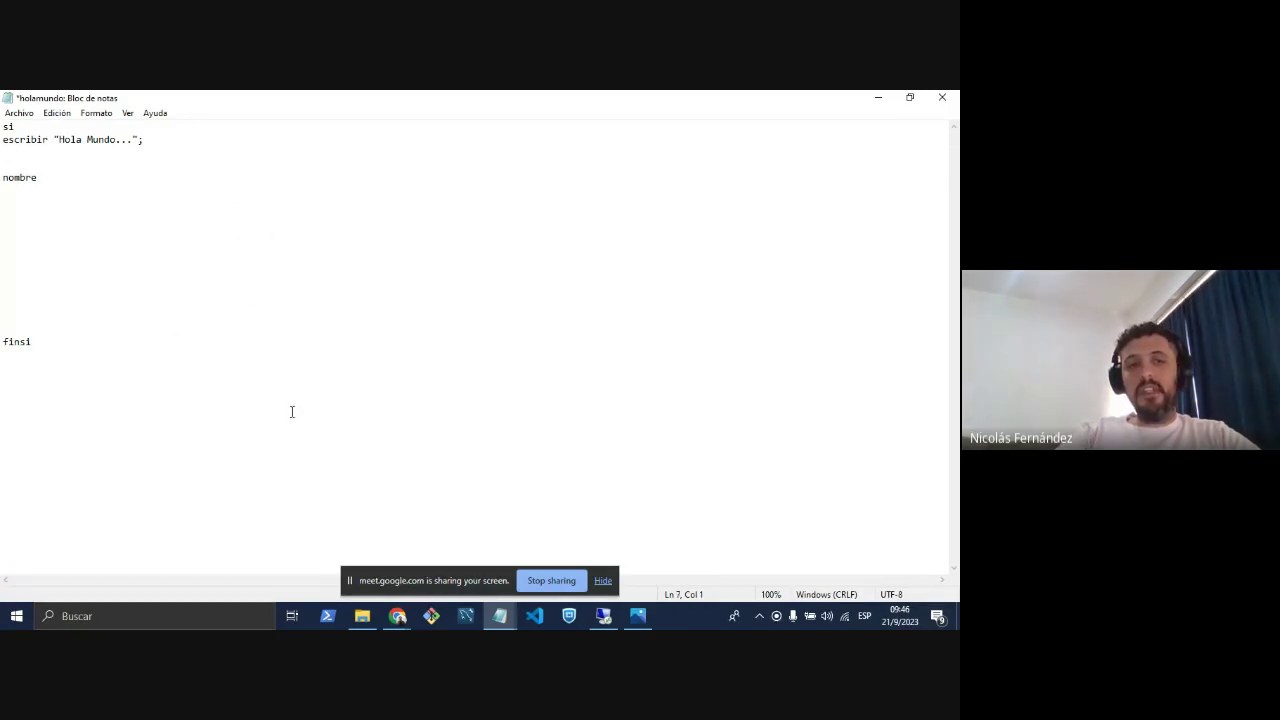
Close the holamundo file without saving its changes and admit the waiting participant to the Meet call.
click(955, 96)
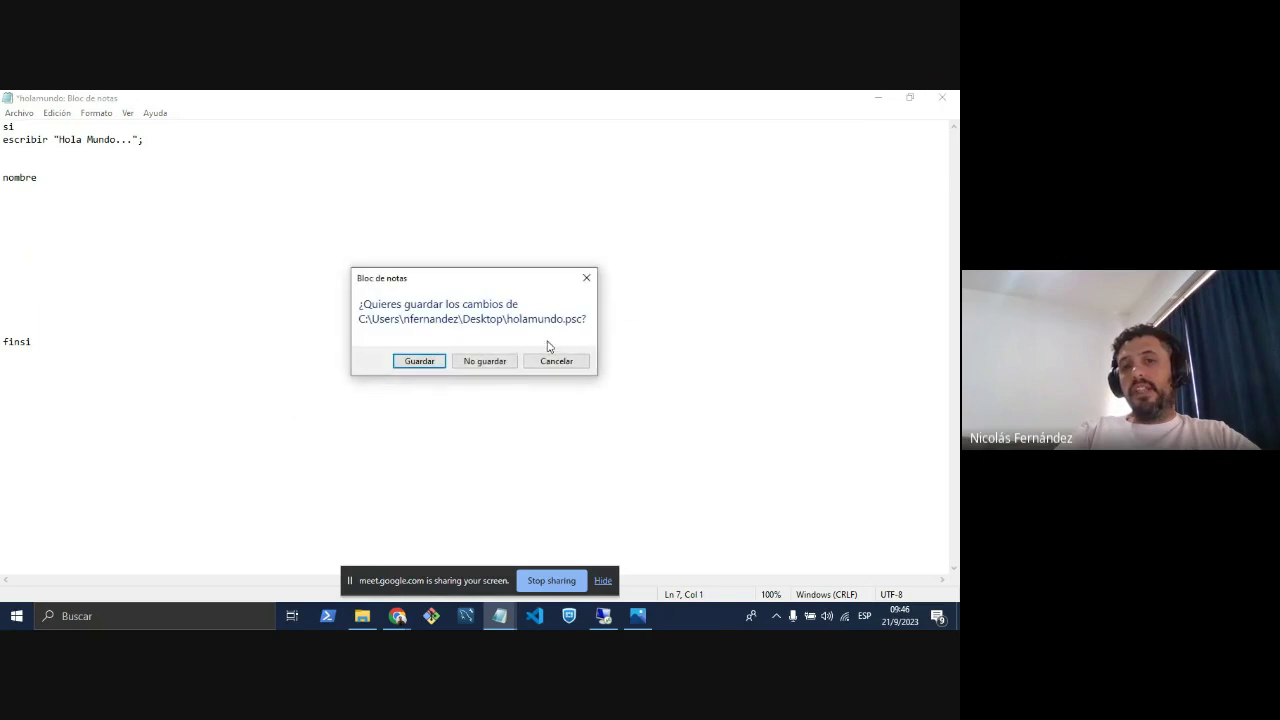
click(492, 365)
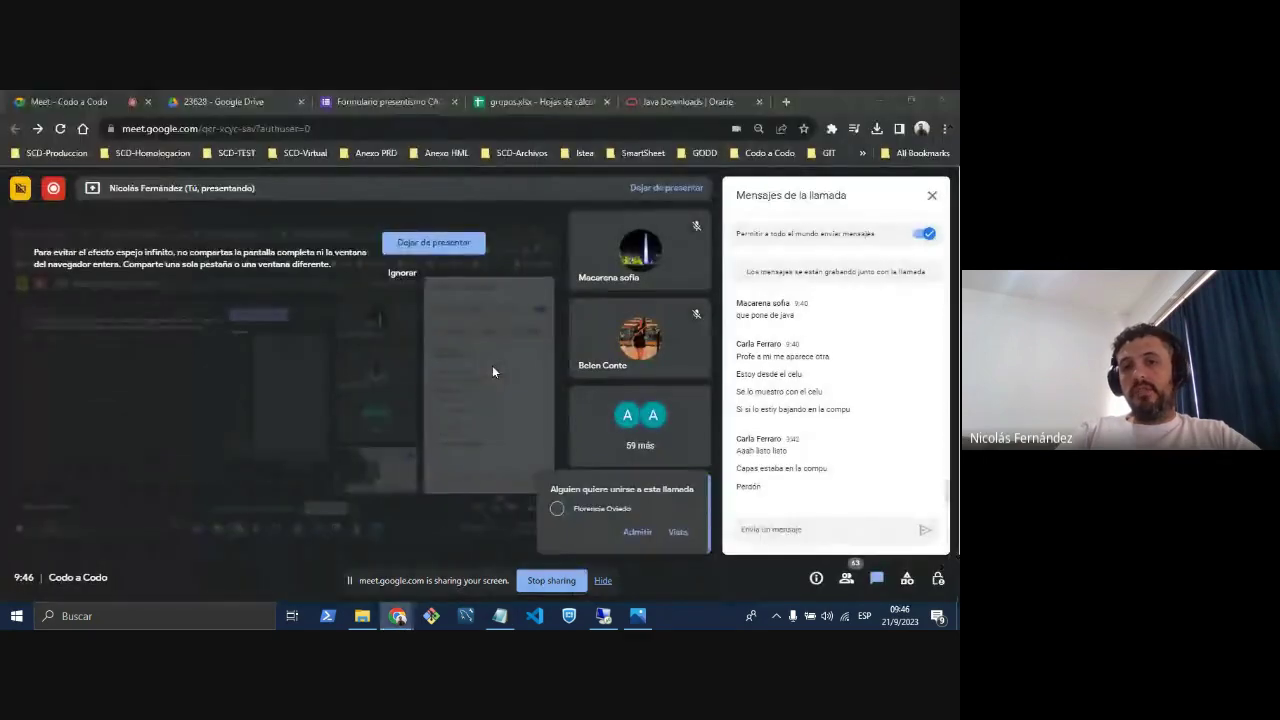
click(633, 531)
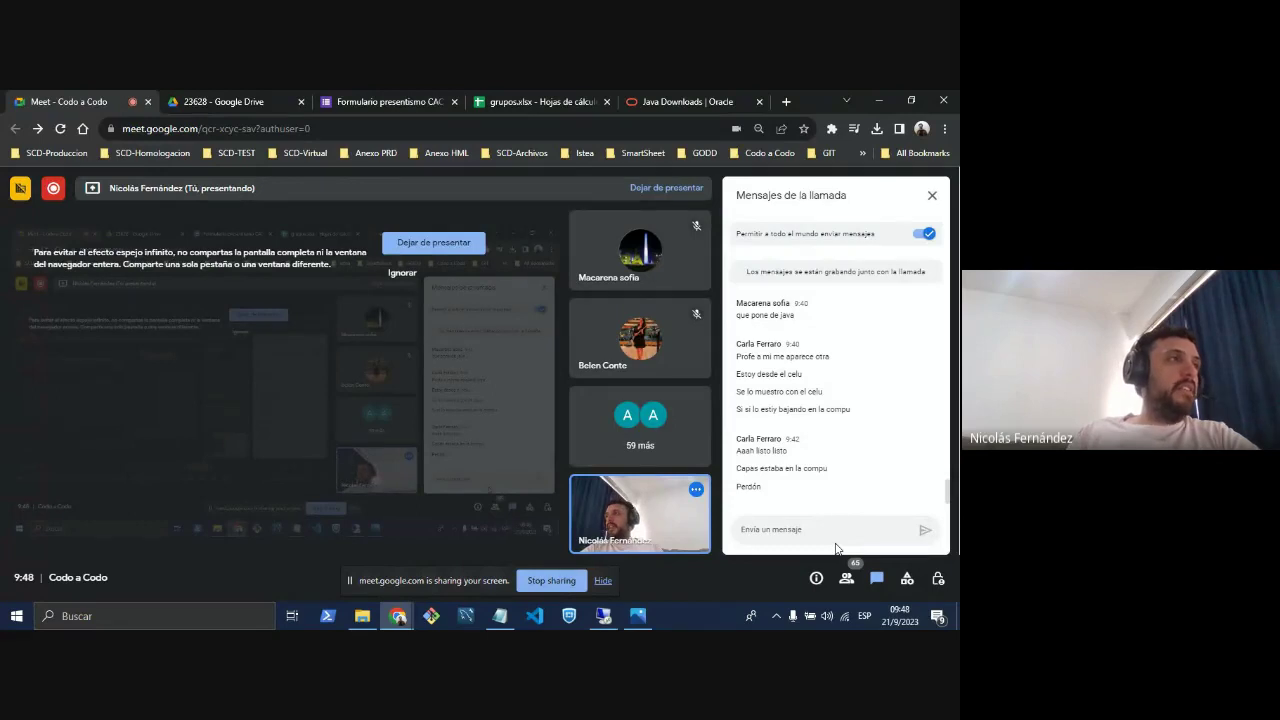
Send the message Eclipse in the call chat.
click(842, 533)
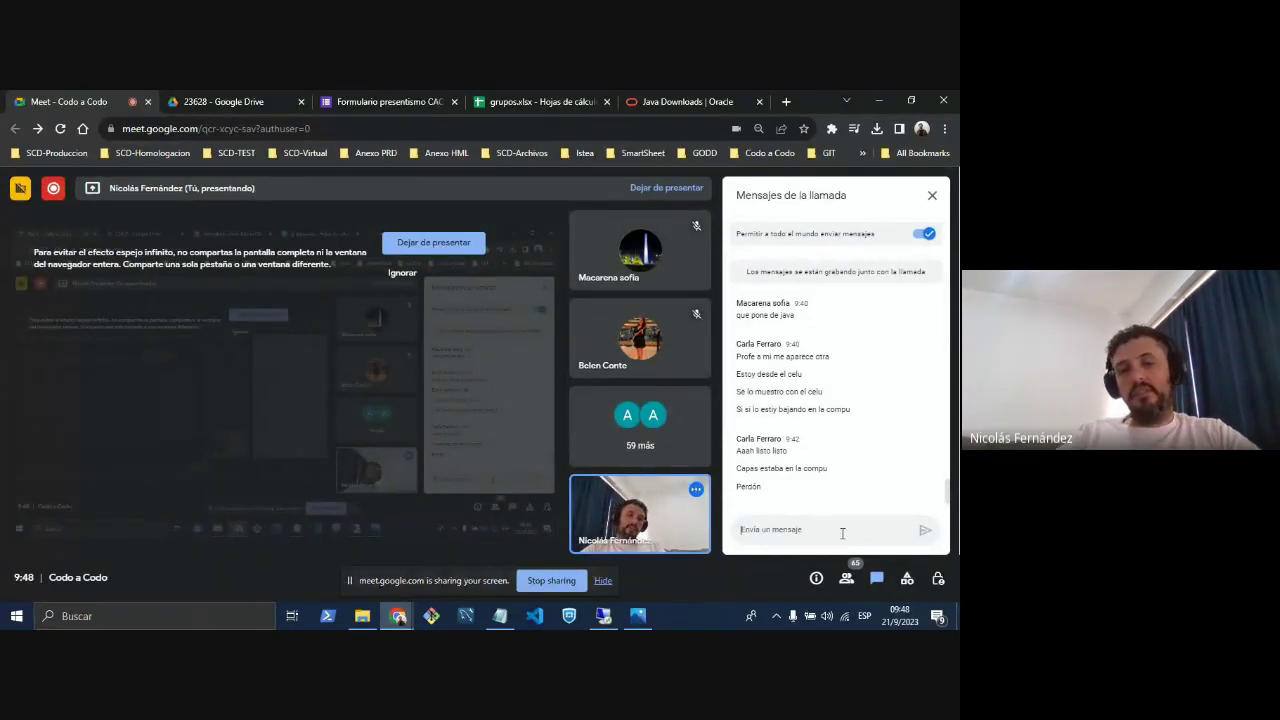
text(eclipse)
key(Return)
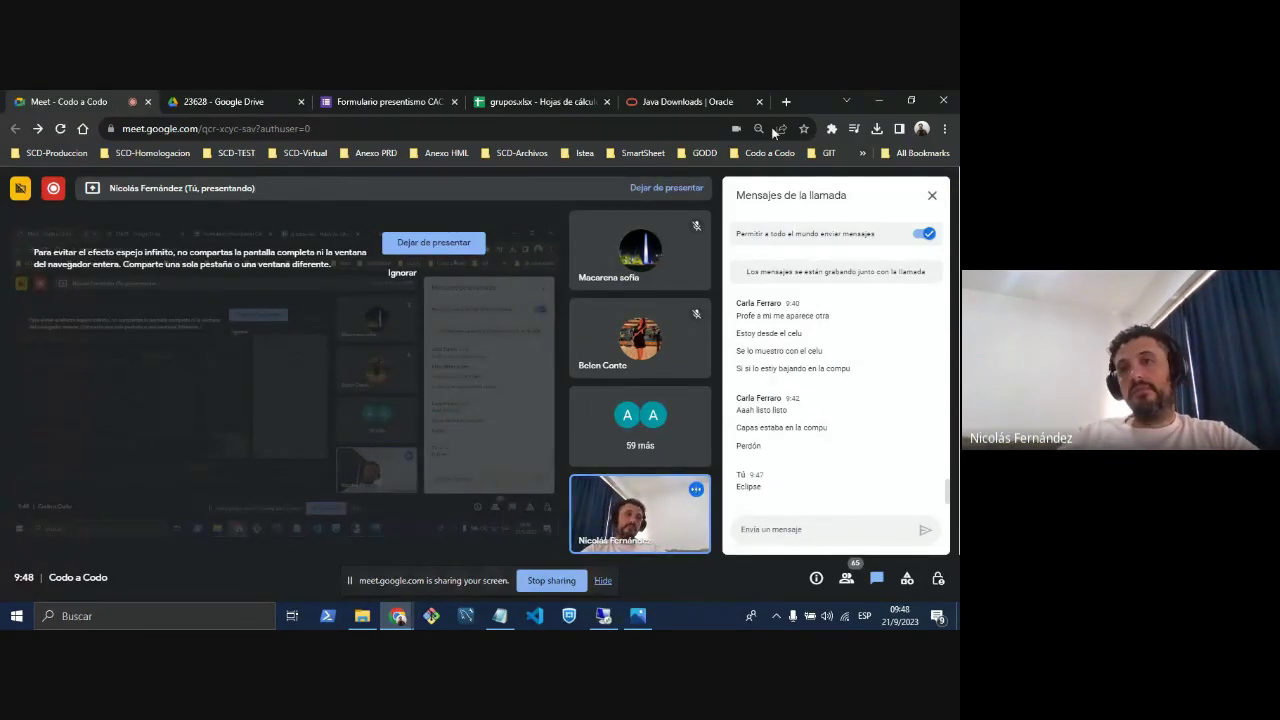
Search the web for eclipse java in a new browser tab.
click(786, 101)
text(ecl)
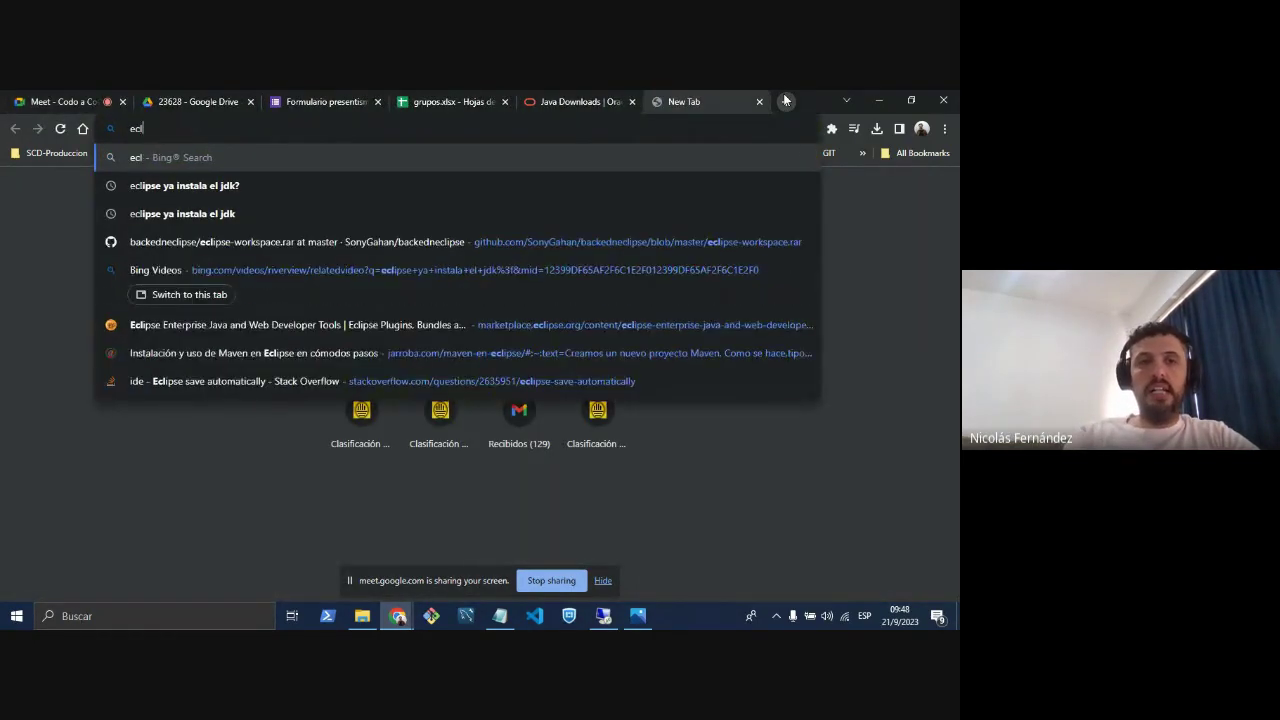
text(ip)
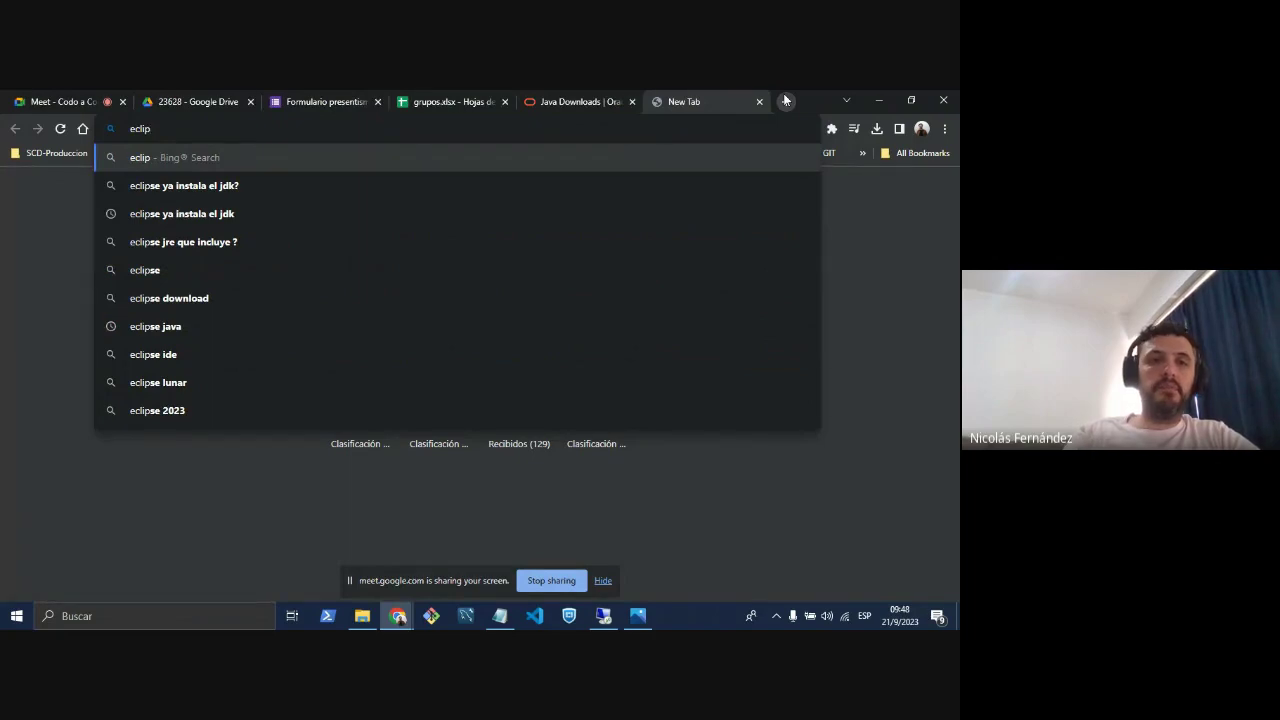
text(se)
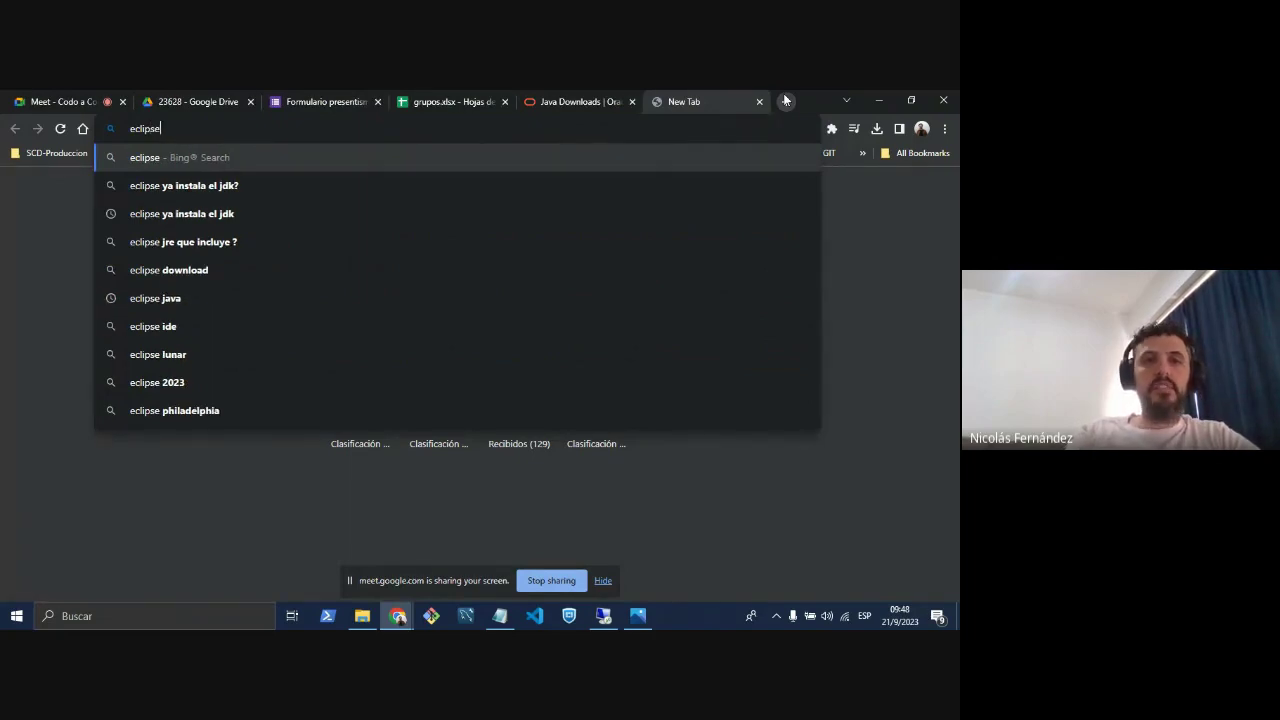
text( java)
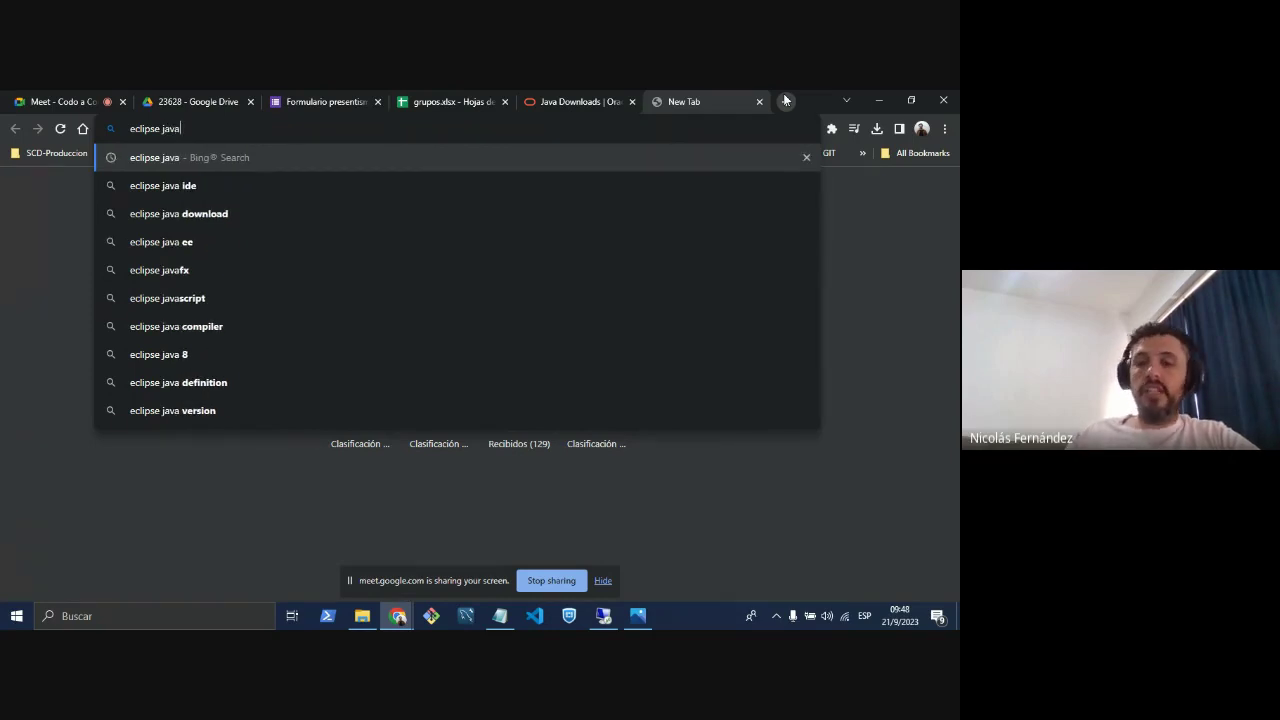
key(Return)
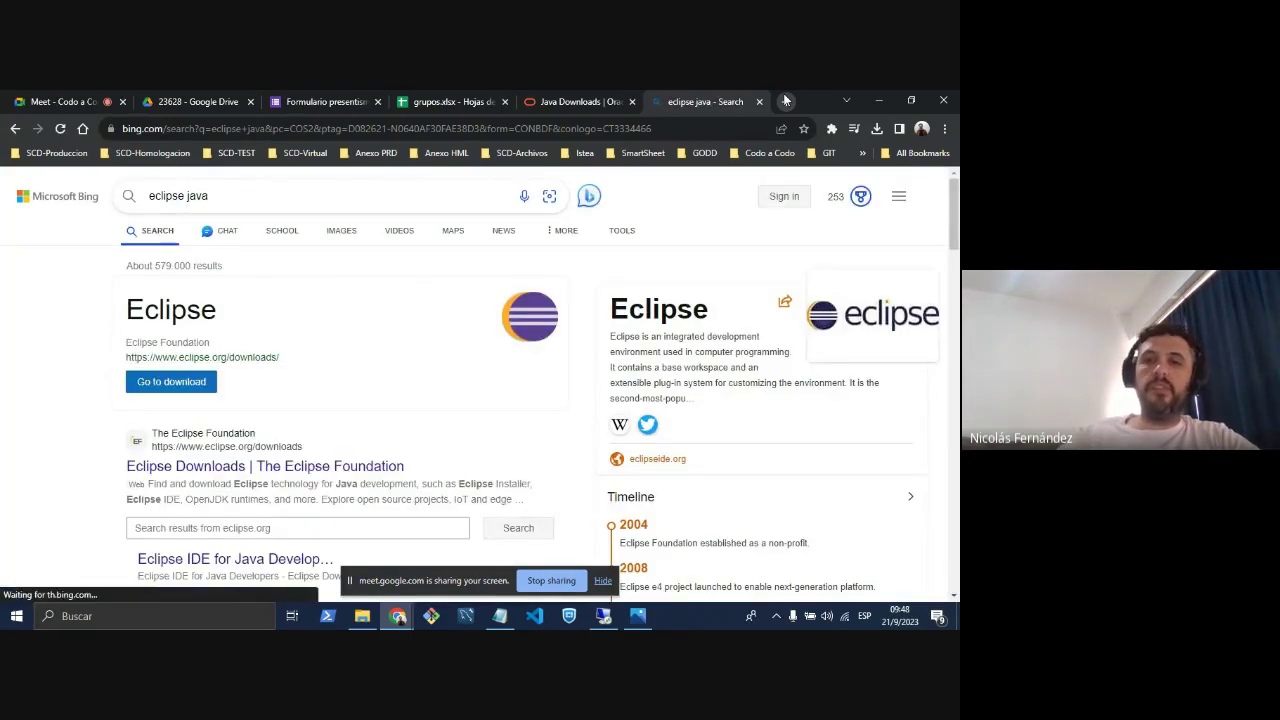
Open the Eclipse Foundation's Eclipse Downloads page from the search results and select its web address.
scroll(72, 482, down, 3)
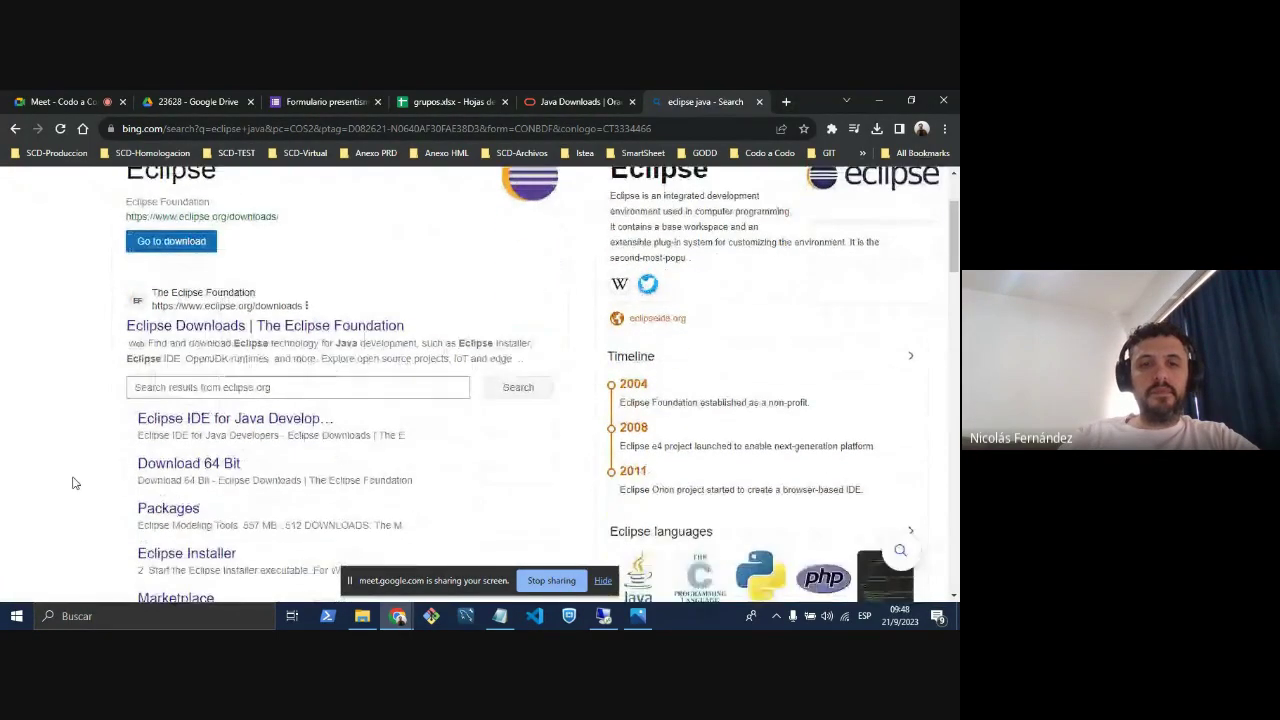
click(381, 326)
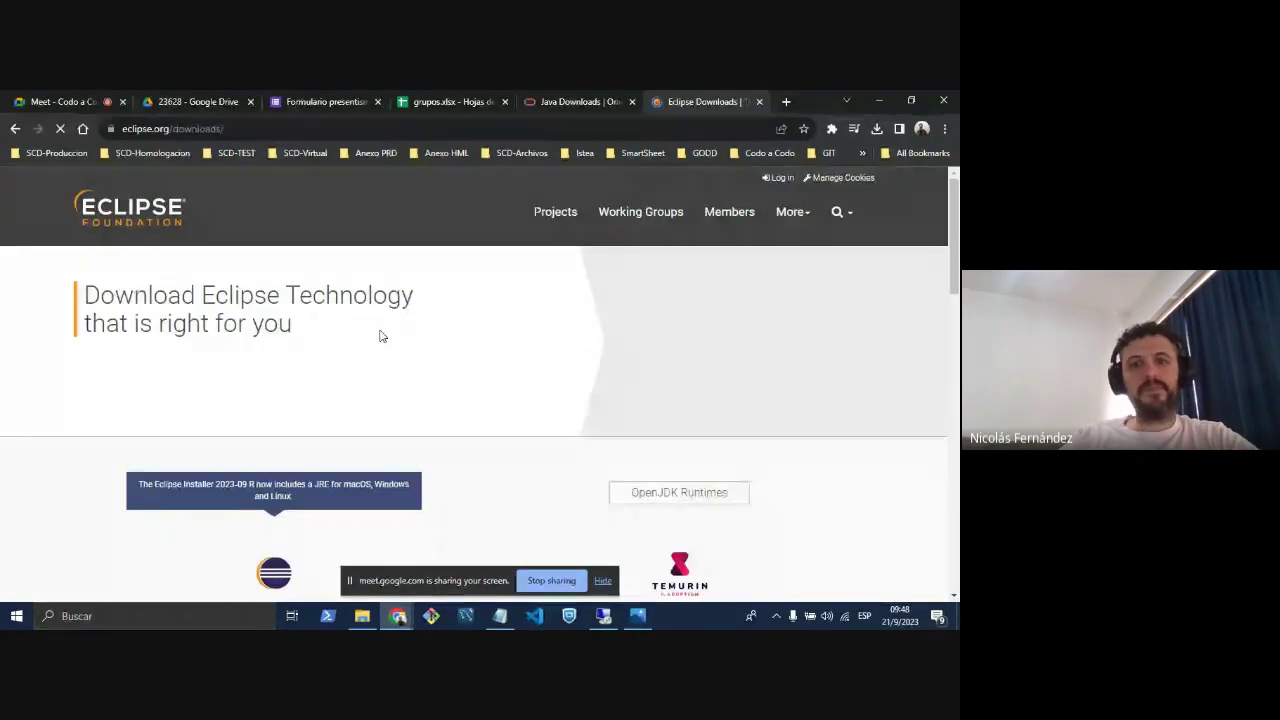
scroll(396, 329, down, 1)
scroll(370, 250, up, 3)
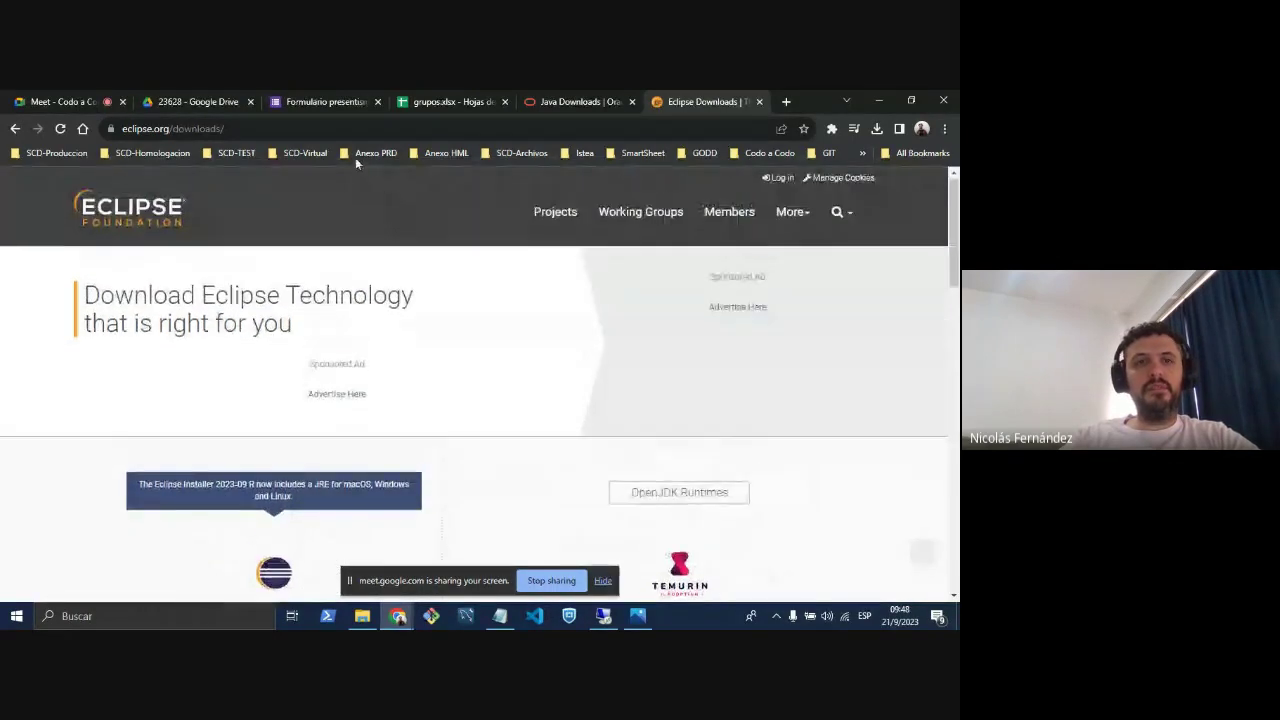
click(328, 129)
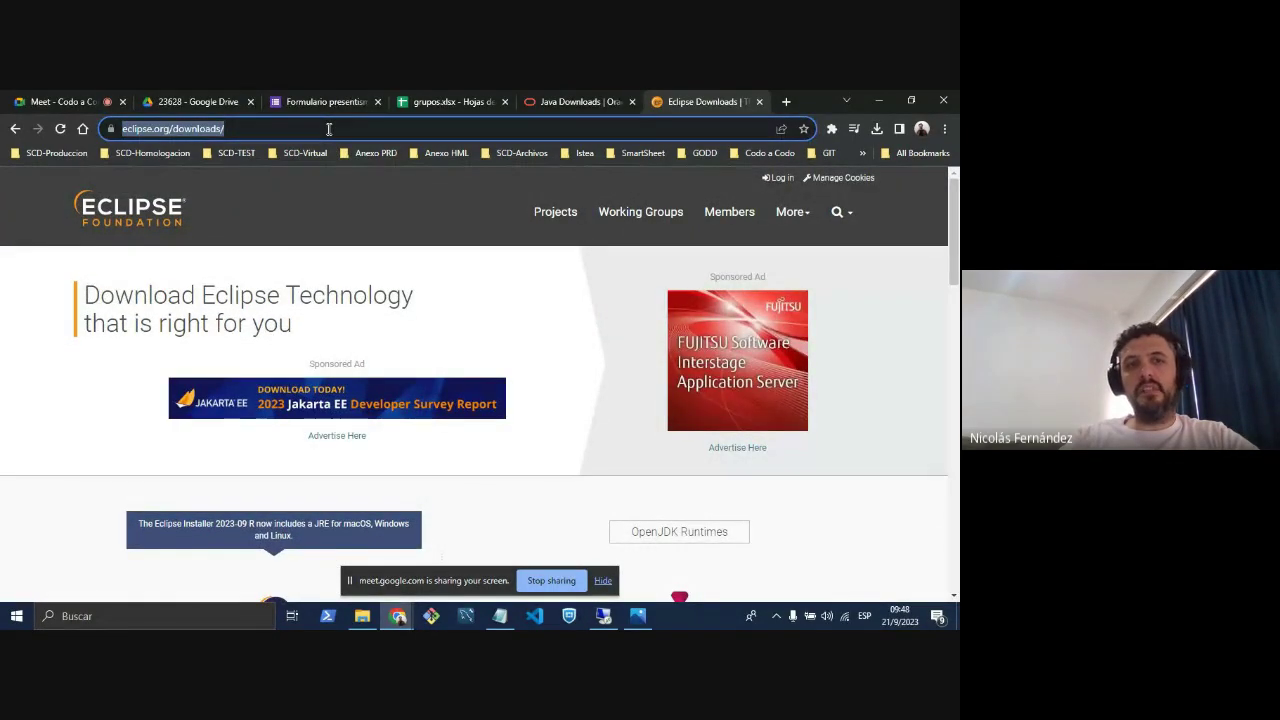
Examine the Eclipse IDE 2023-09 download section, highlighting the year and month of the version, and compare them with the current date.
scroll(180, 444, down, 3)
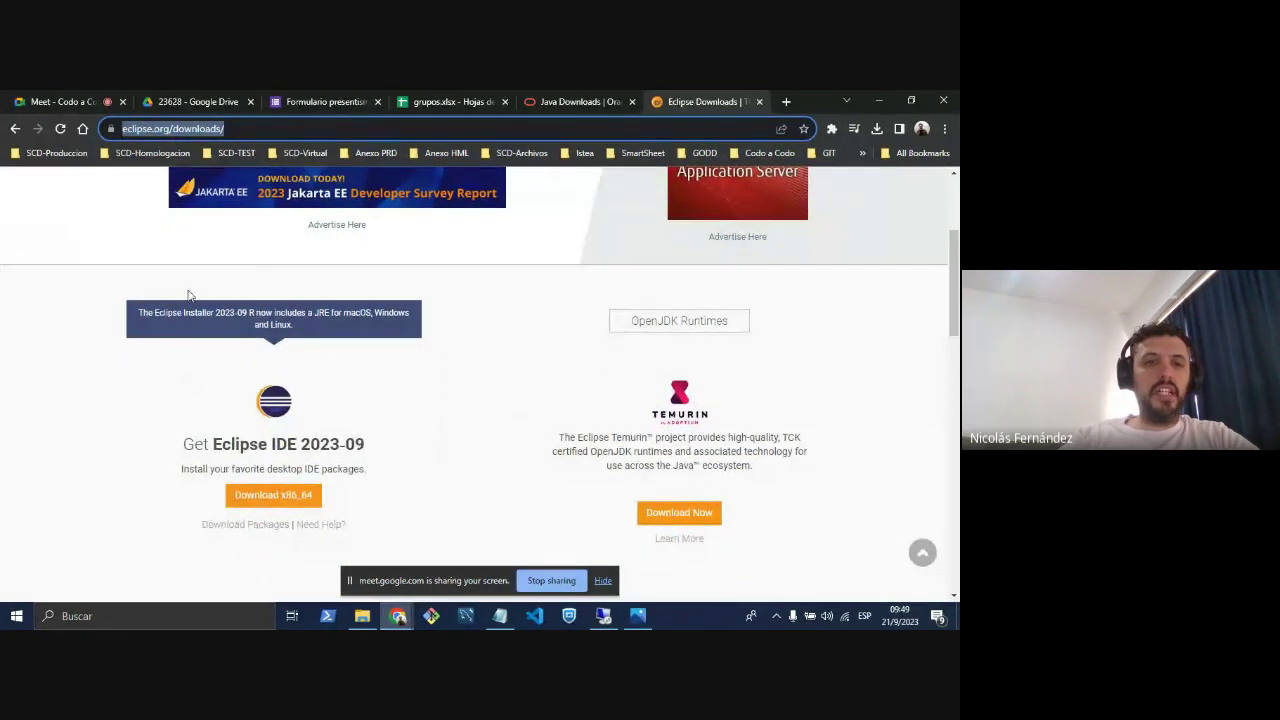
scroll(103, 437, down, 2)
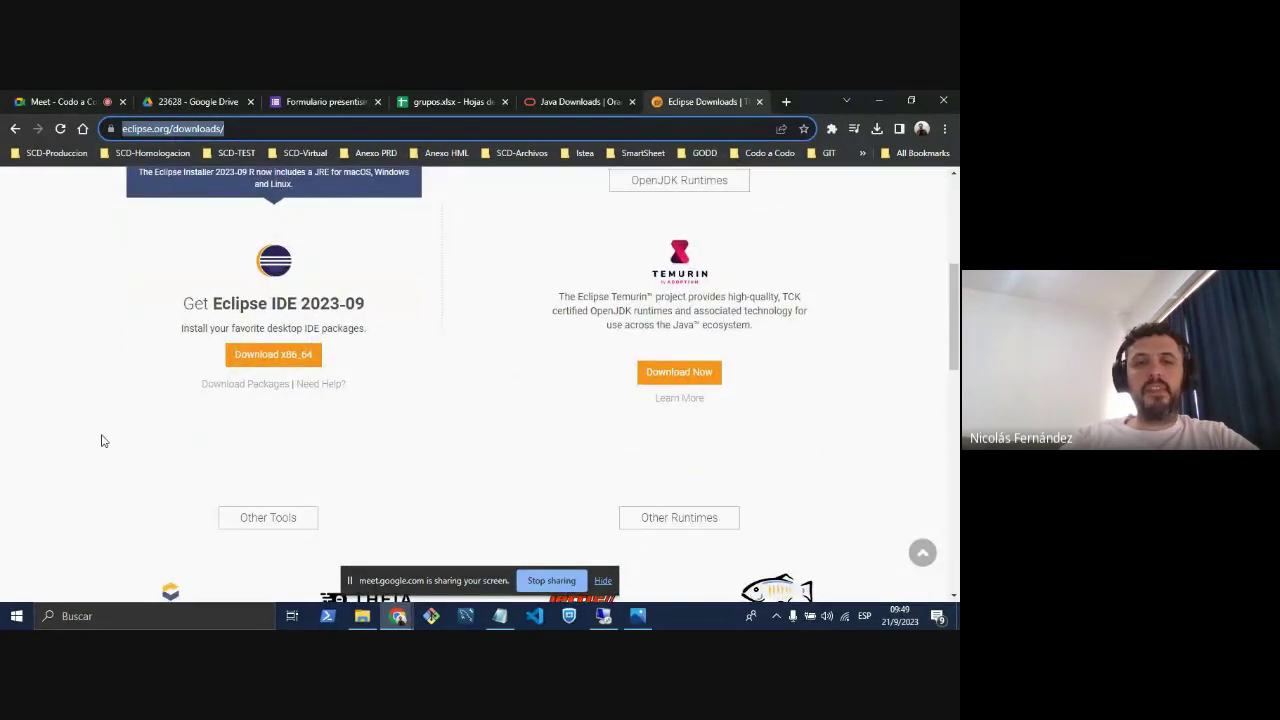
scroll(101, 440, down, 1)
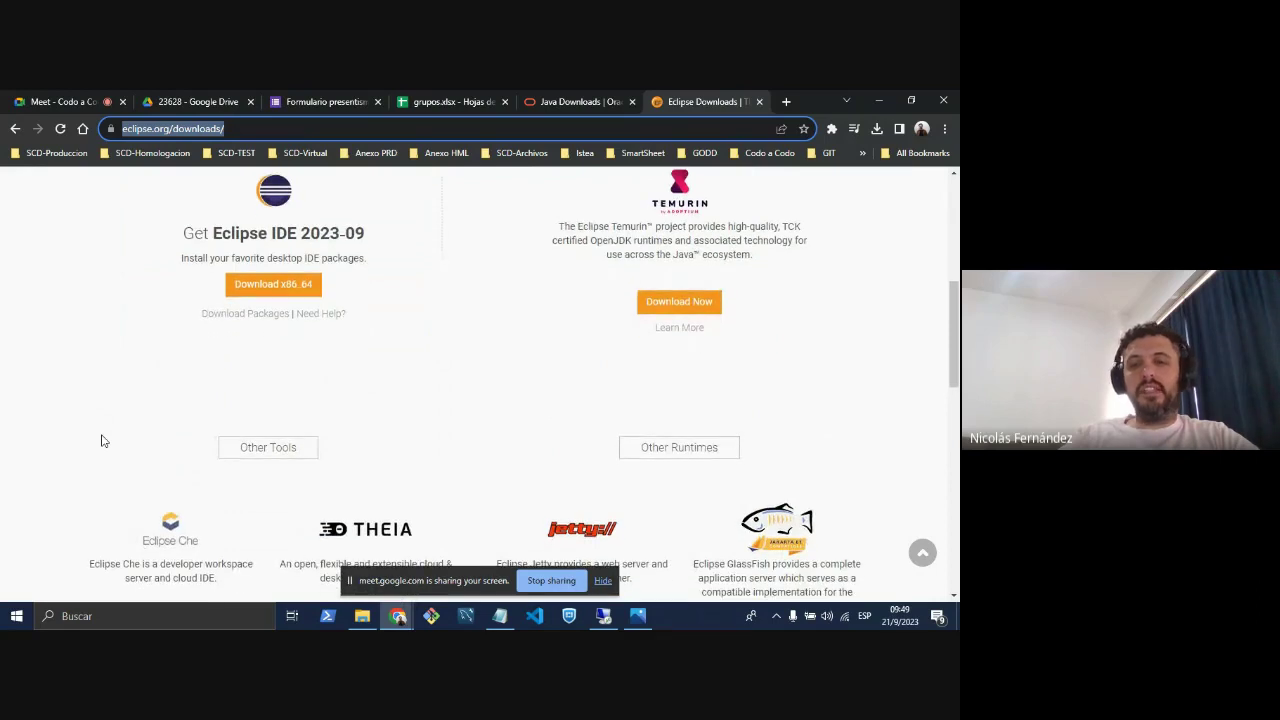
scroll(101, 440, up, 3)
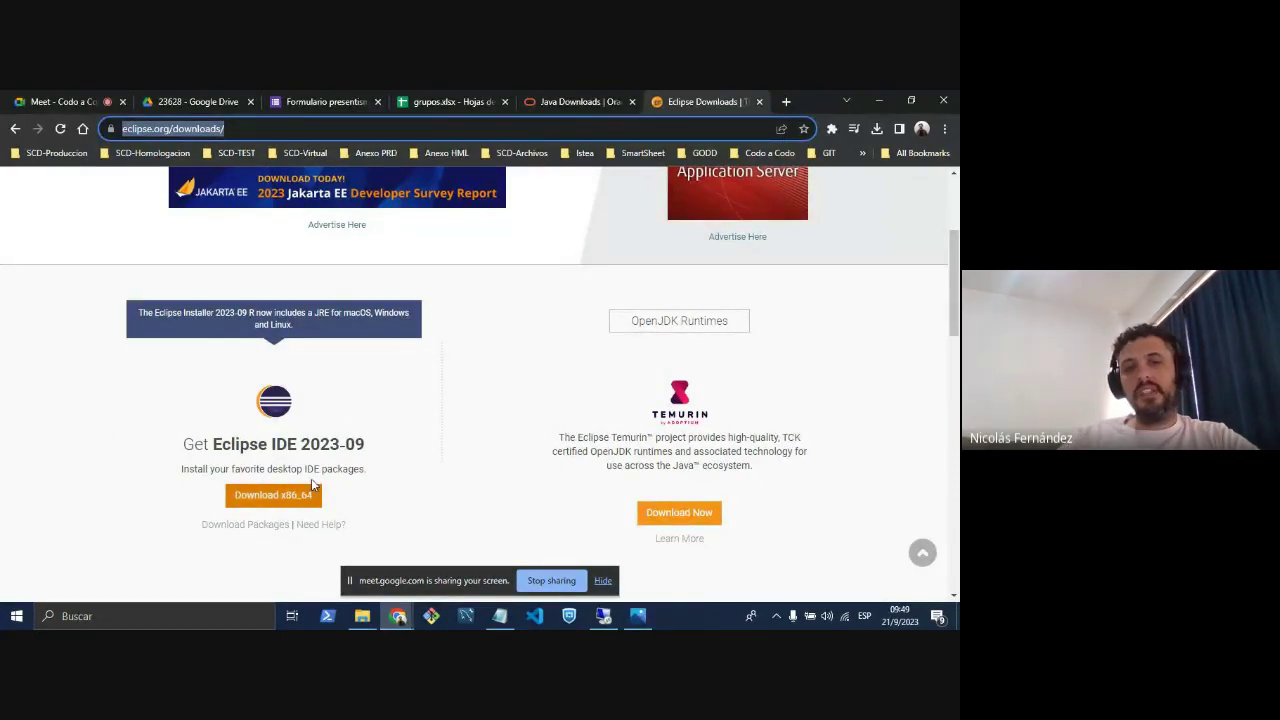
double_click(303, 444)
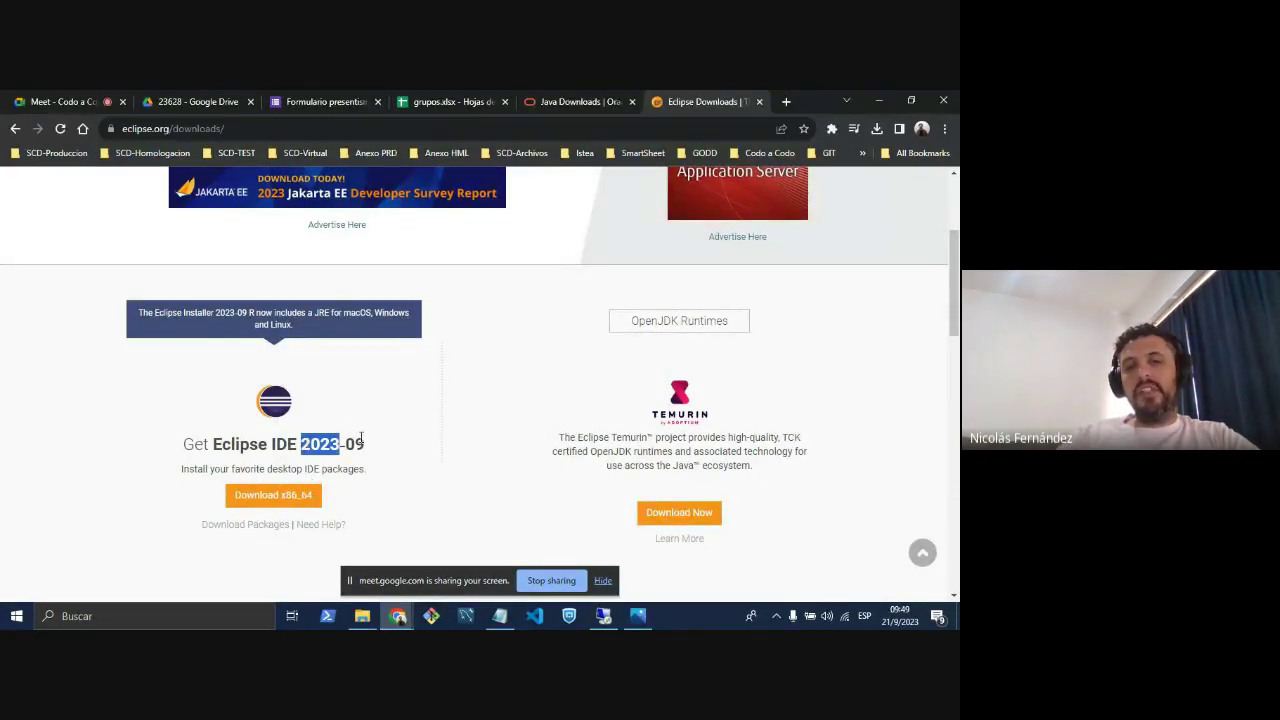
click(343, 444)
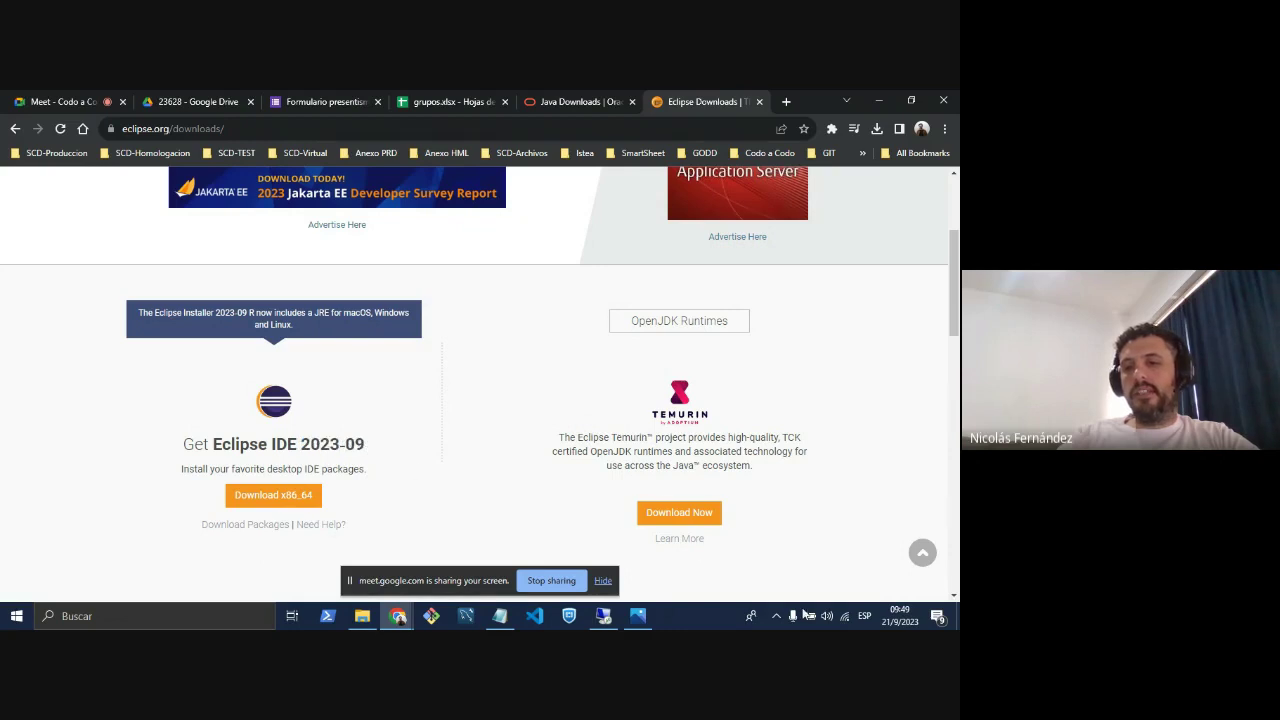
mouse_move(902, 627)
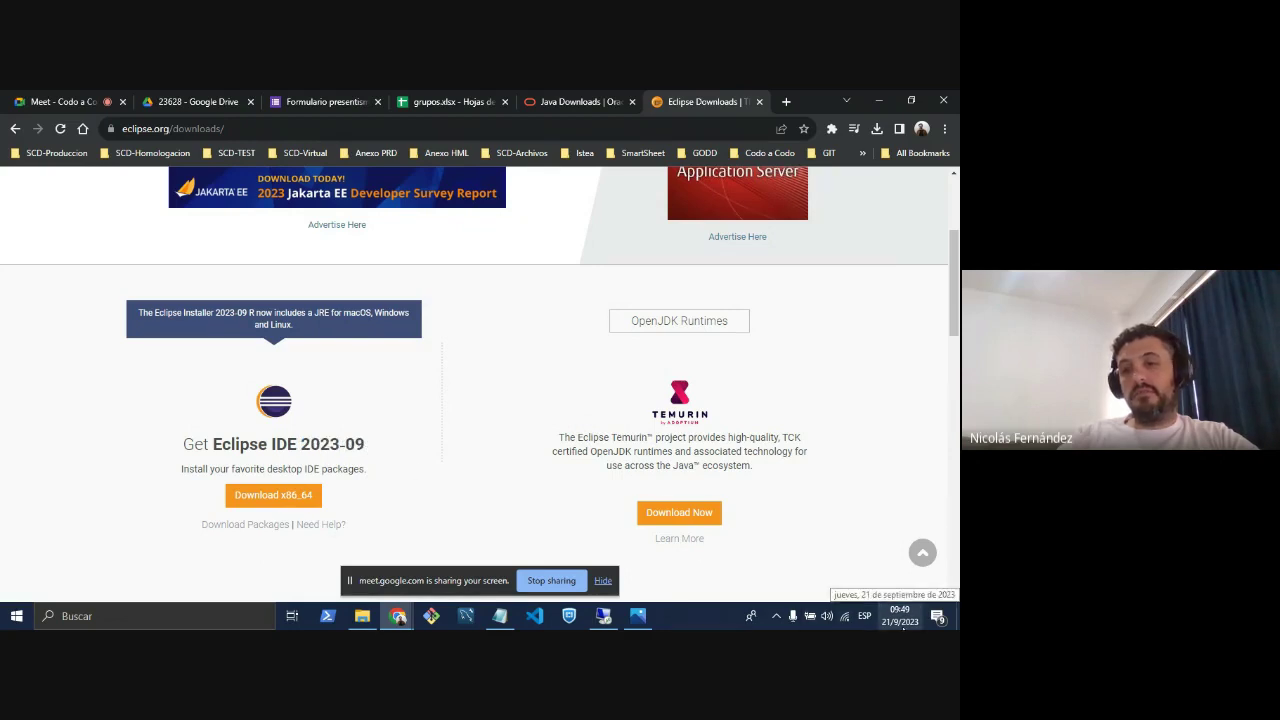
double_click(358, 444)
click(374, 444)
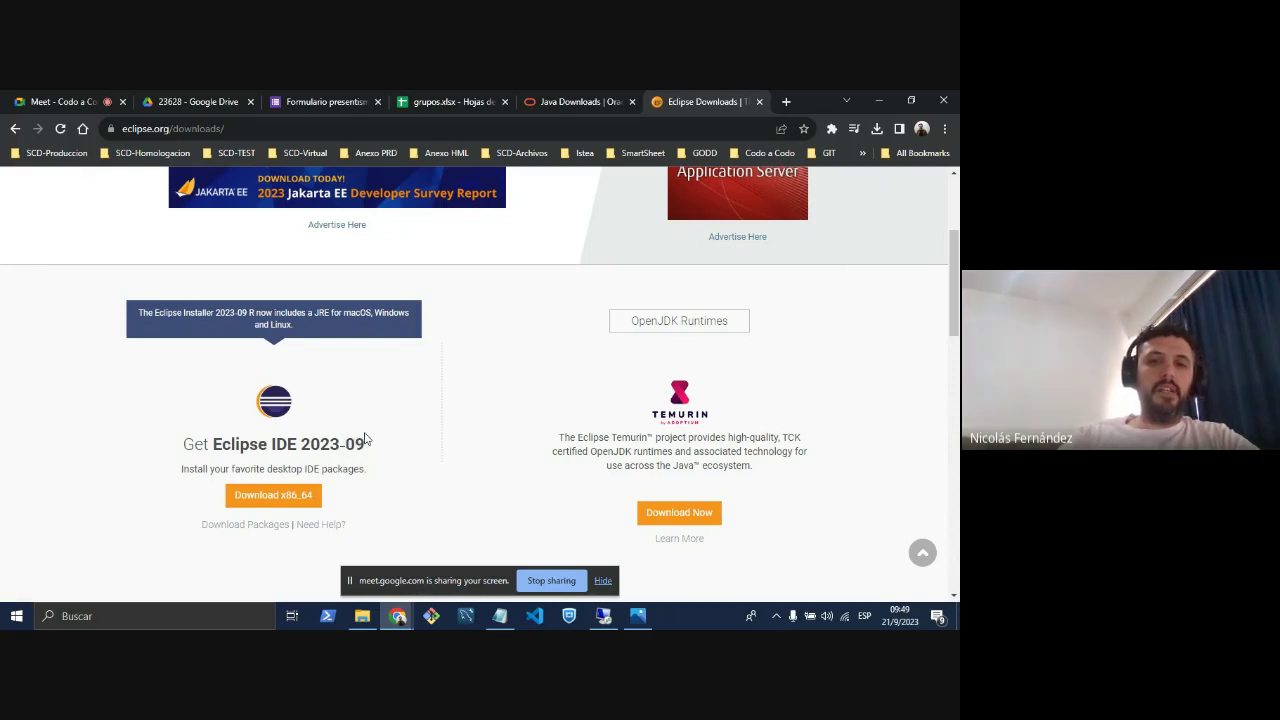
Open the x86_64 download page for Eclipse IDE 2023-09 and send its link in the Meet call chat.
click(265, 499)
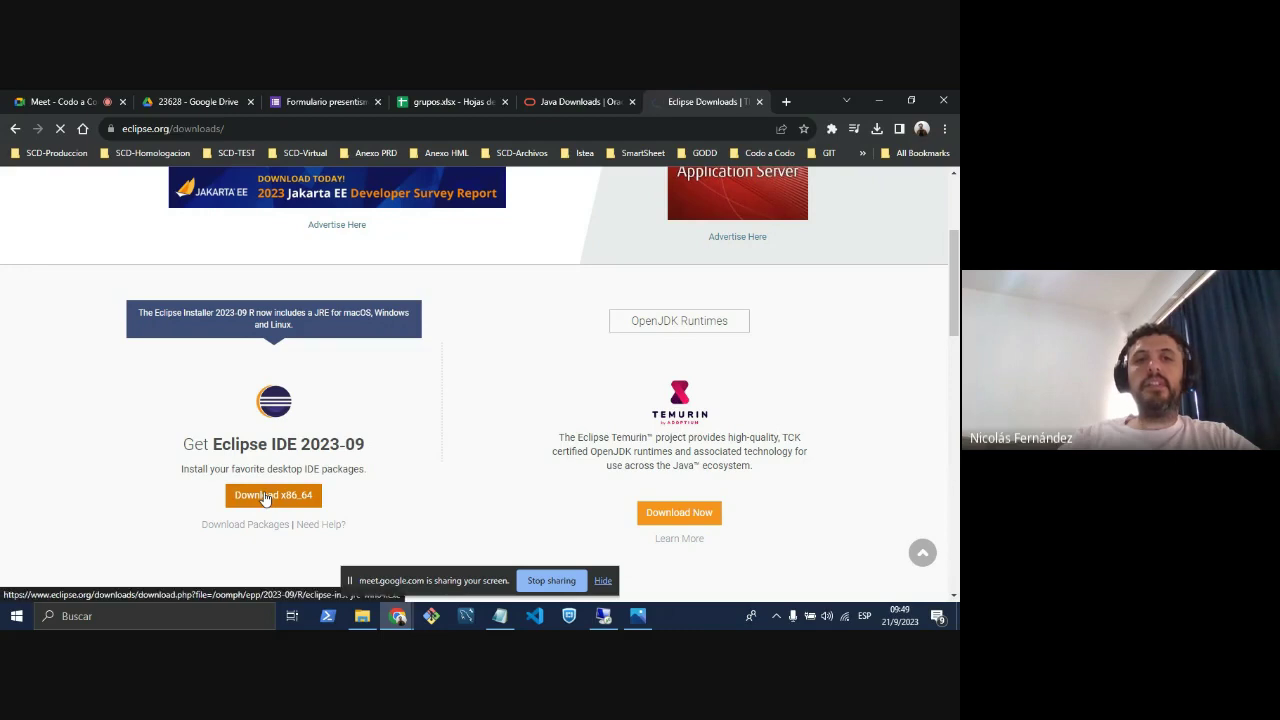
click(265, 497)
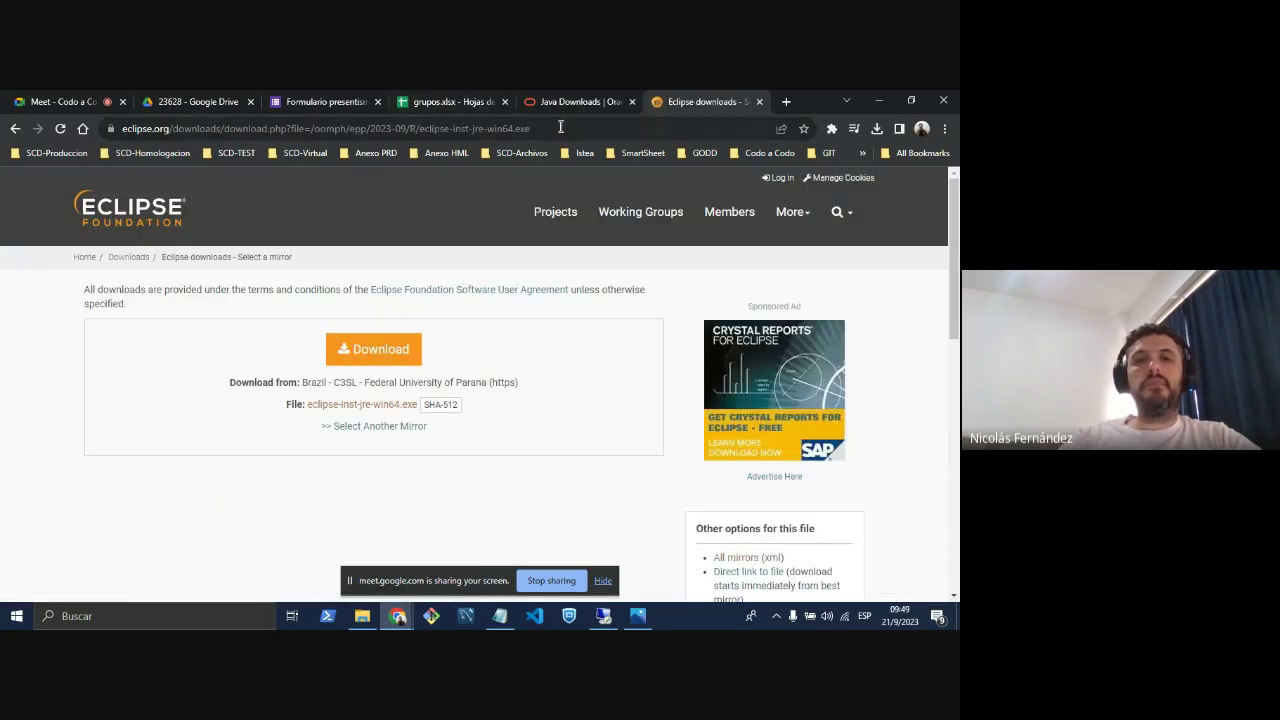
click(561, 127)
key(ctrl+c)
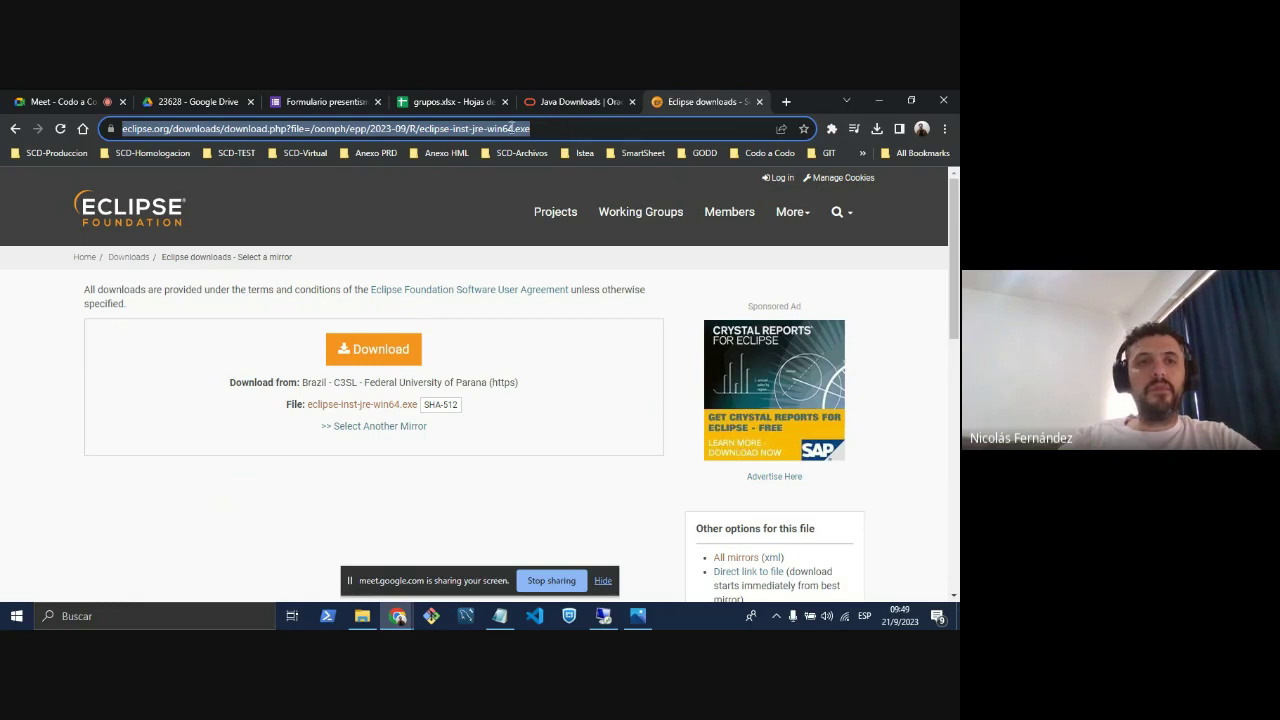
click(60, 101)
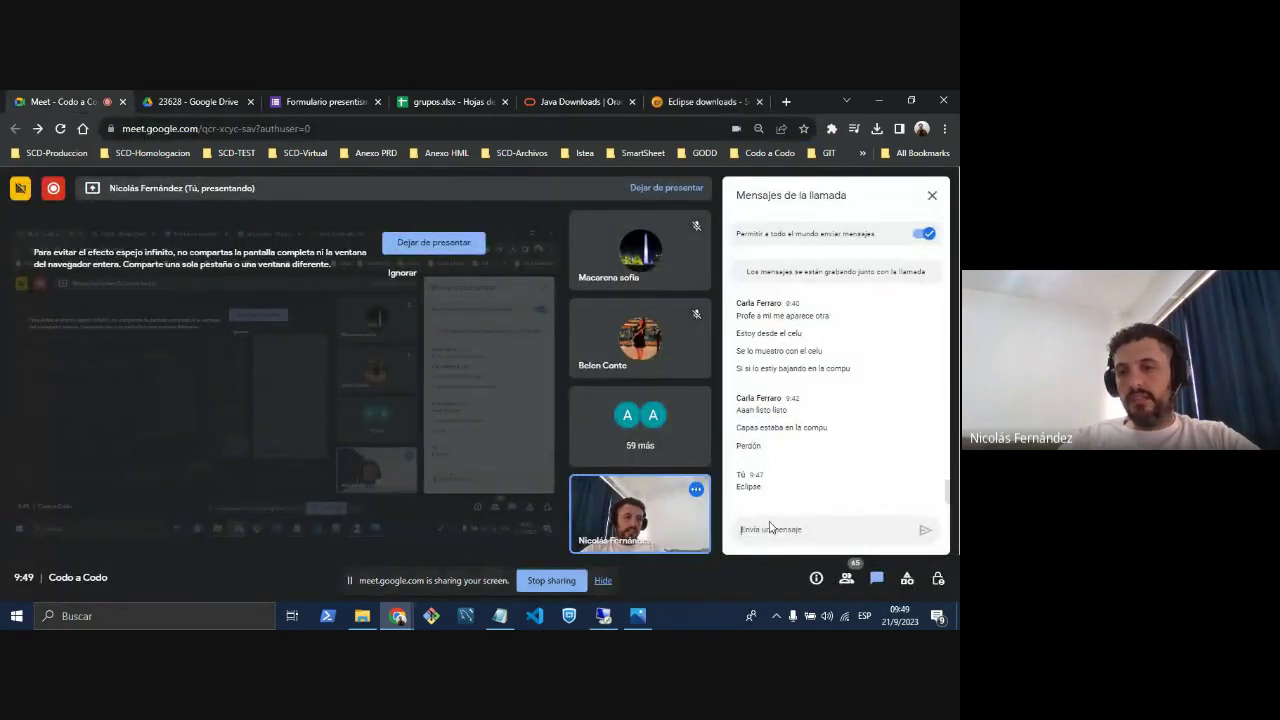
key(ctrl+v)
key(Return)
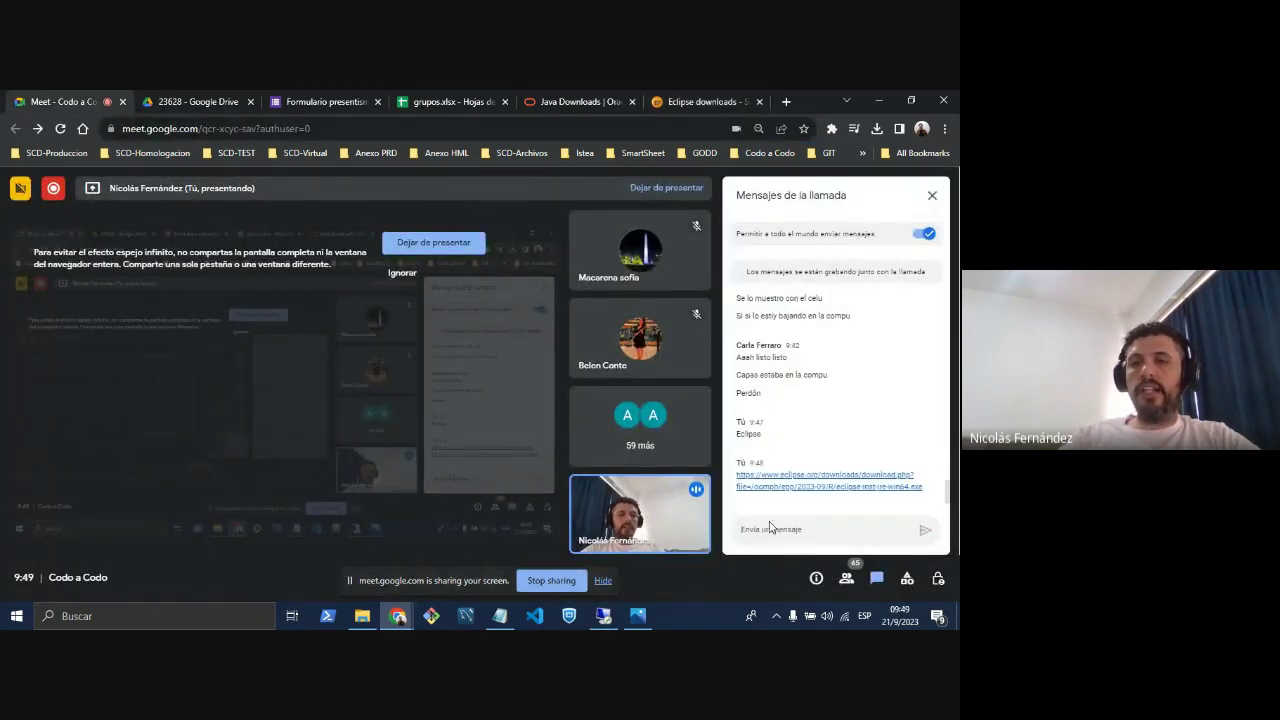
Download the installer eclipse-inst-jre-win64.exe from the Eclipse page and check it in the browser's recent downloads.
click(693, 99)
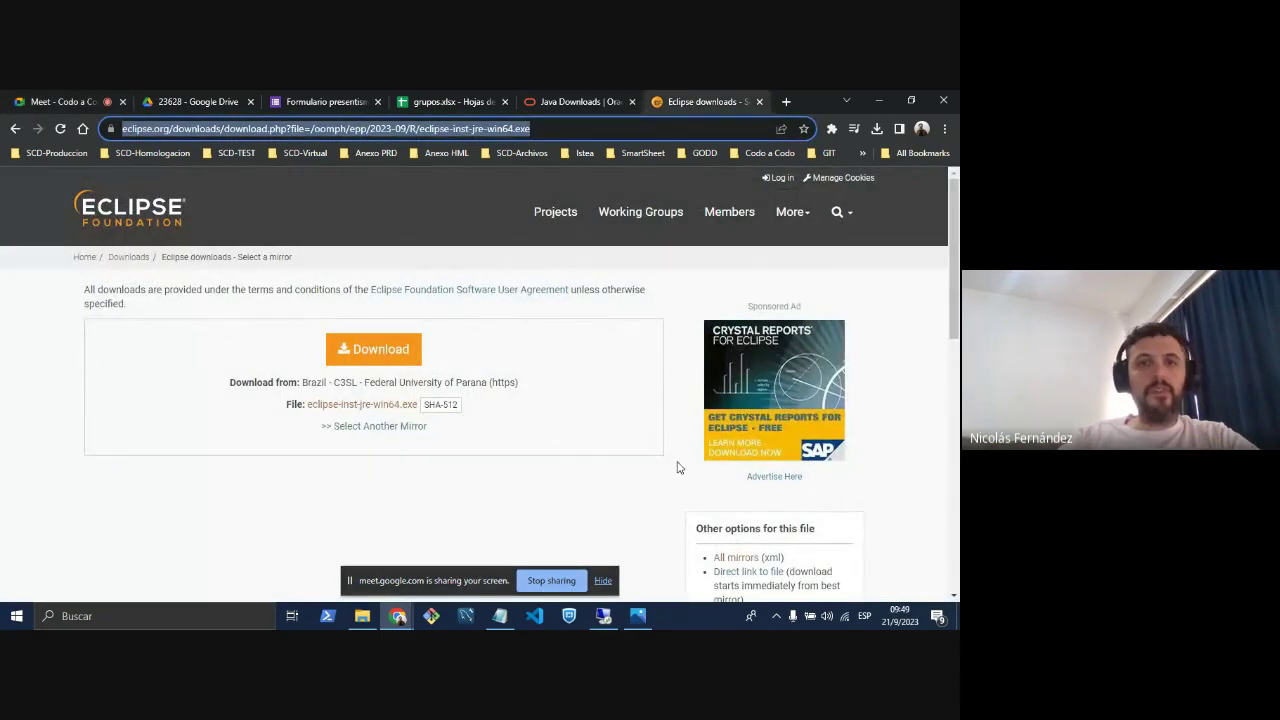
click(532, 375)
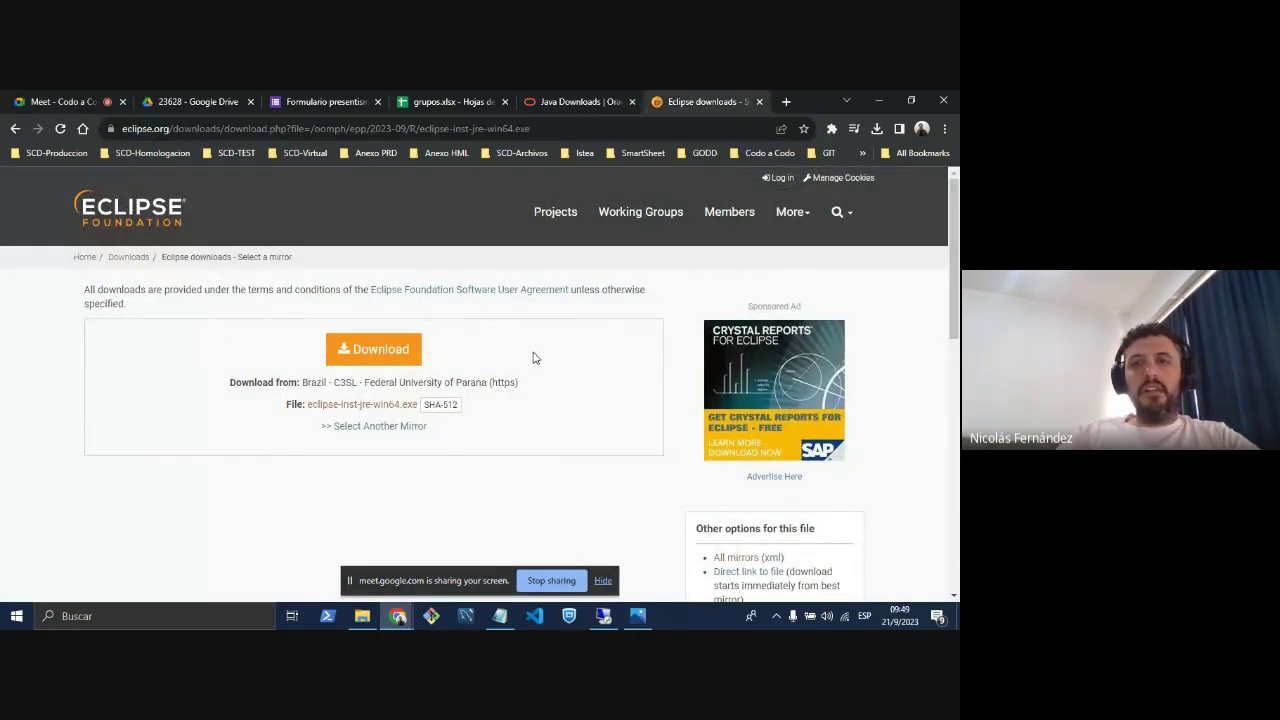
click(405, 358)
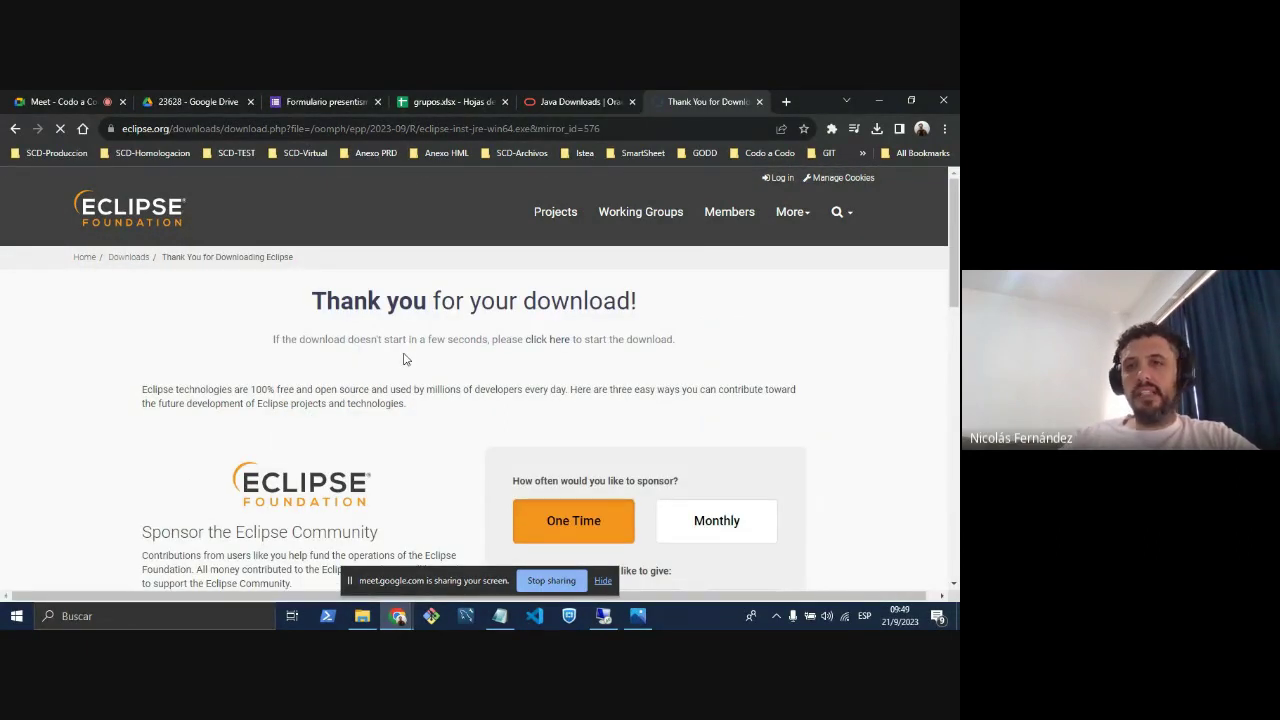
scroll(490, 408, down, 3)
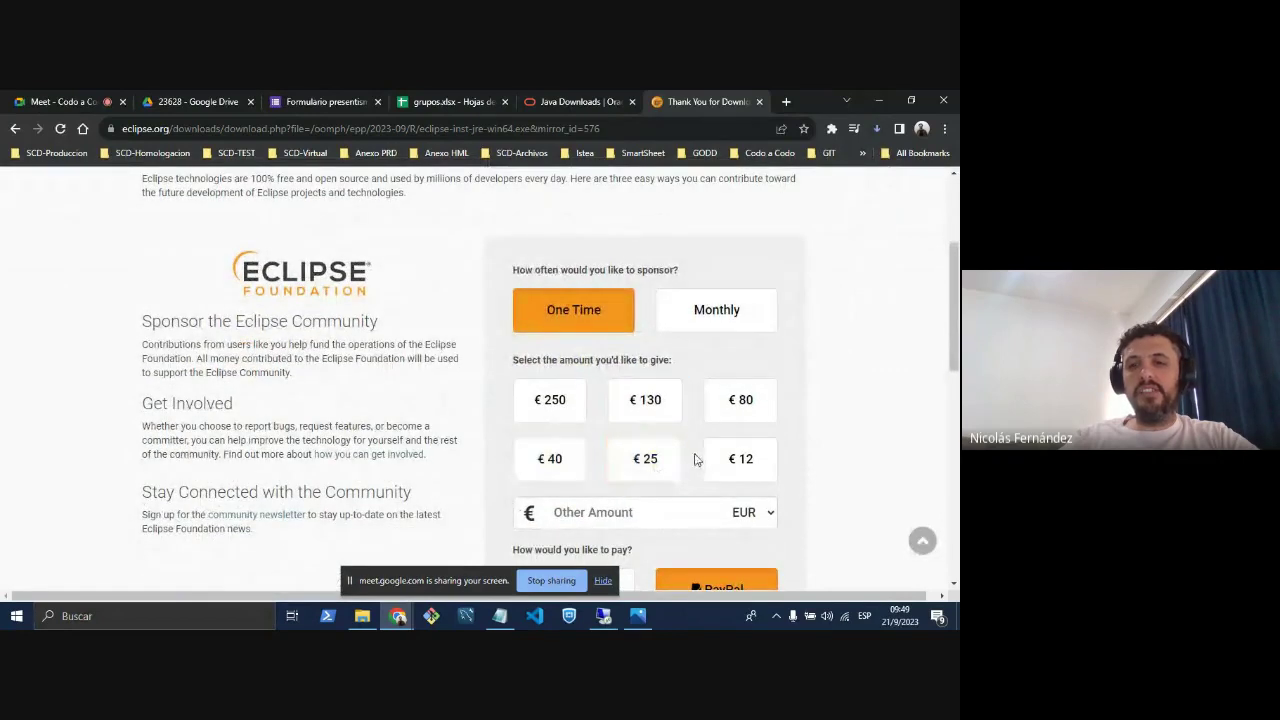
scroll(360, 458, up, 3)
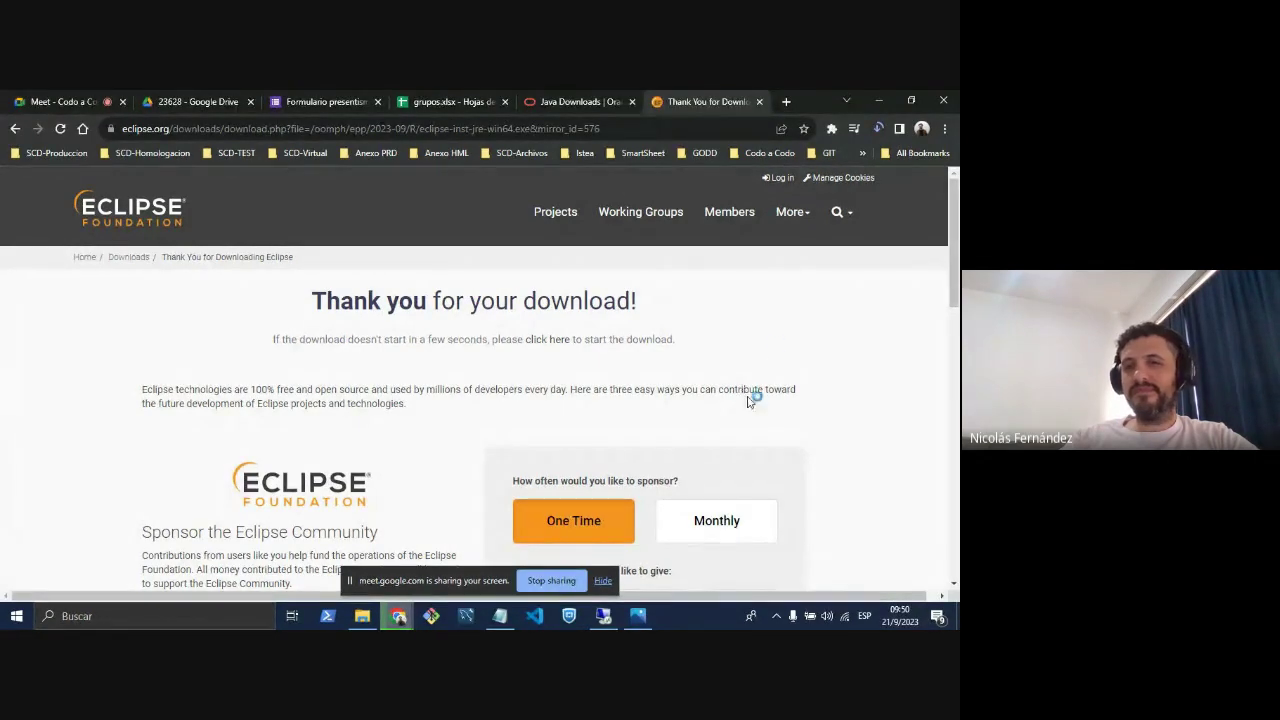
click(878, 129)
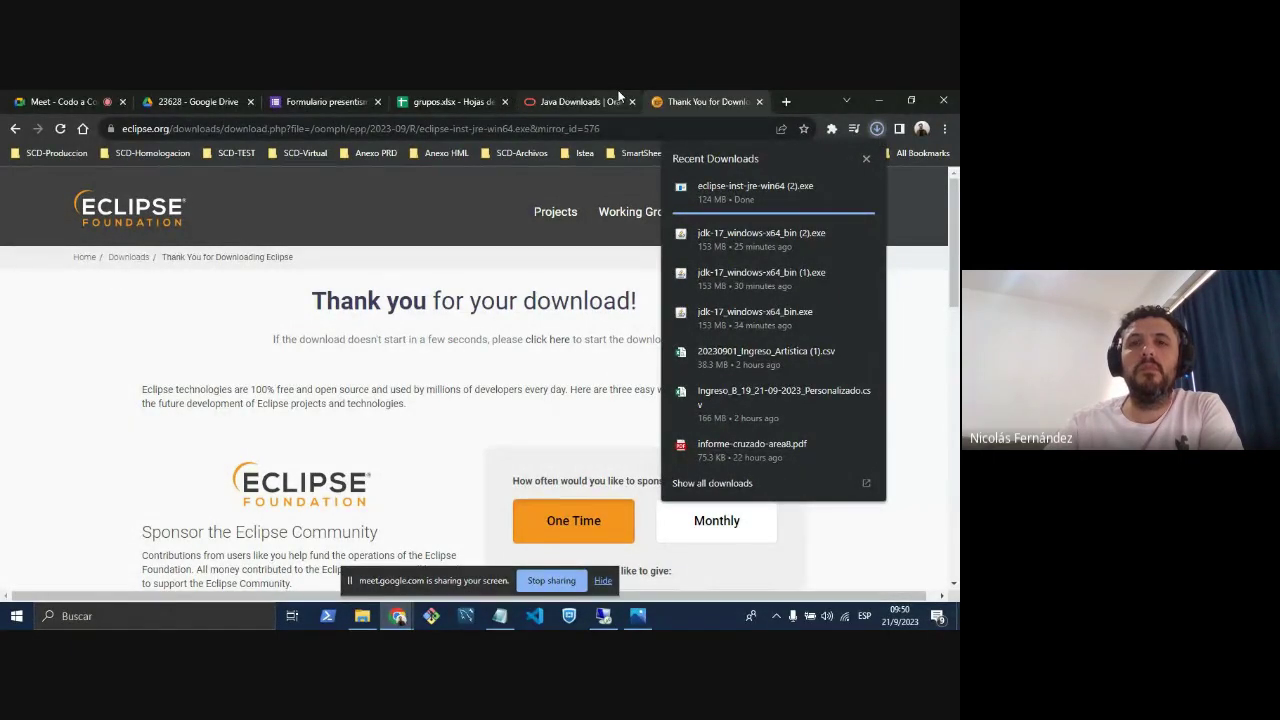
click(570, 307)
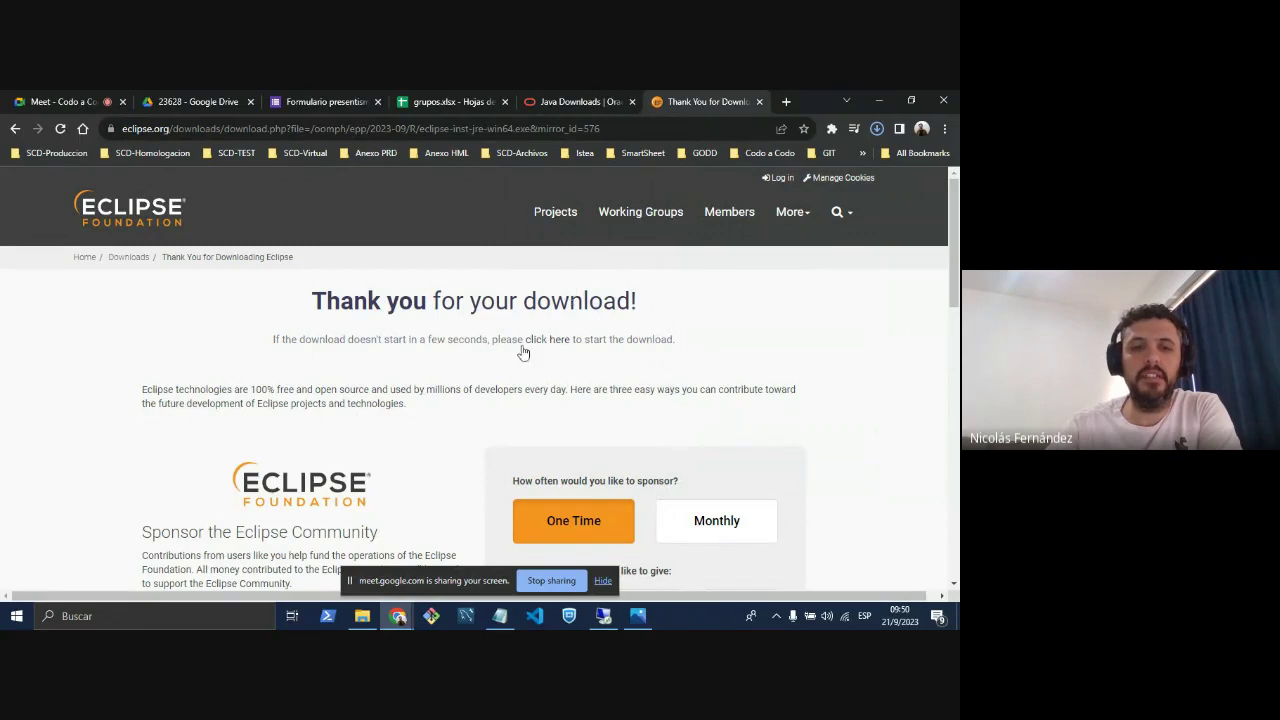
Return to the Meet call and bring up the Eclipse installer screenshot showing the package list in the image viewer.
scroll(451, 362, down, 1)
scroll(451, 365, down, 2)
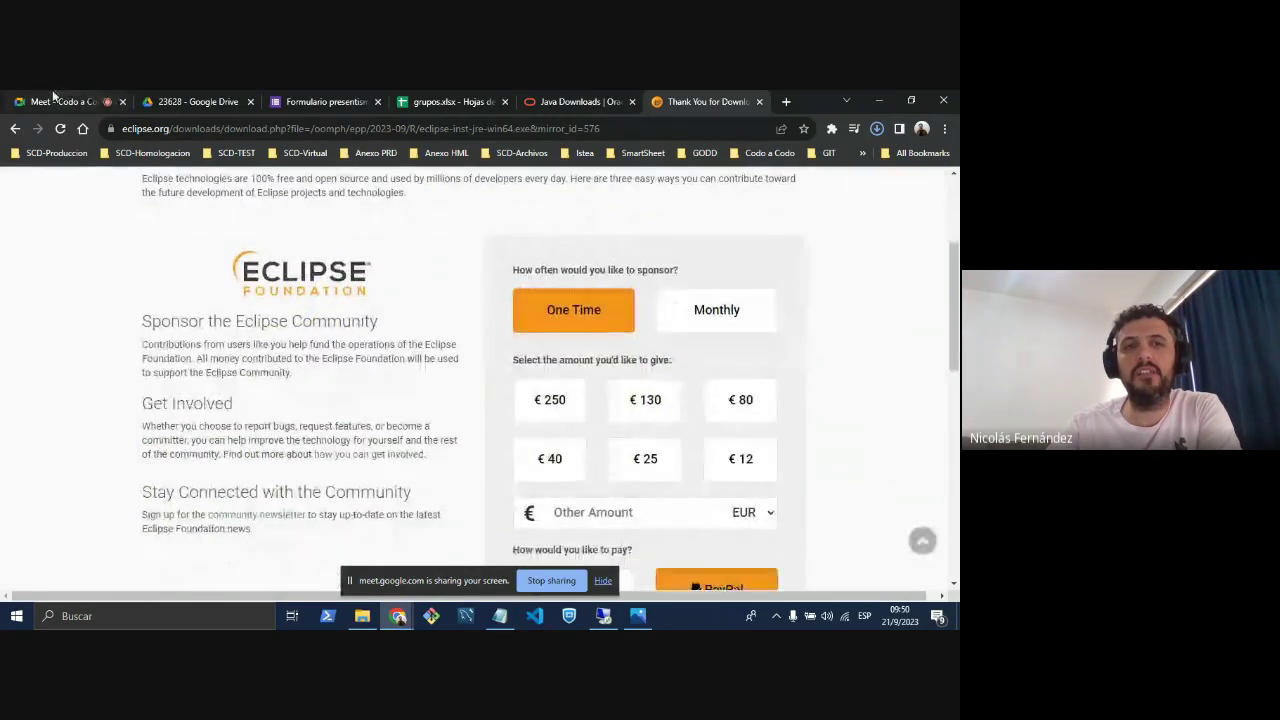
click(50, 92)
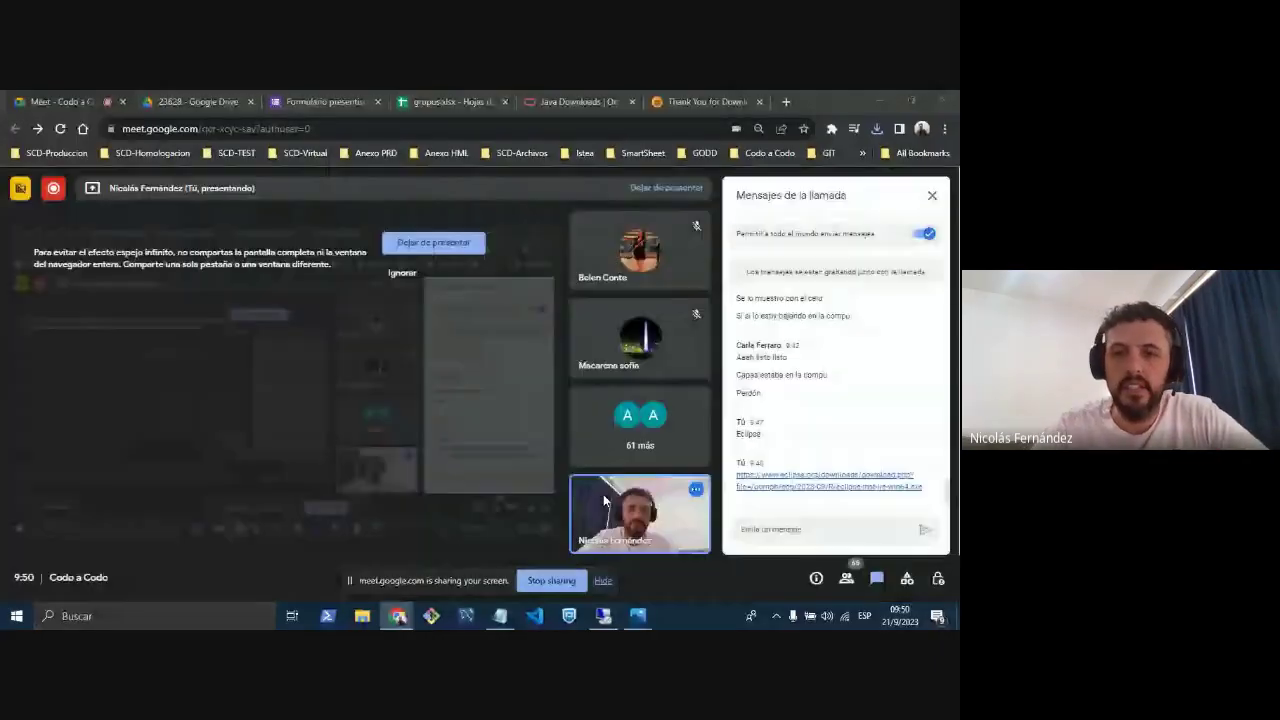
mouse_move(645, 619)
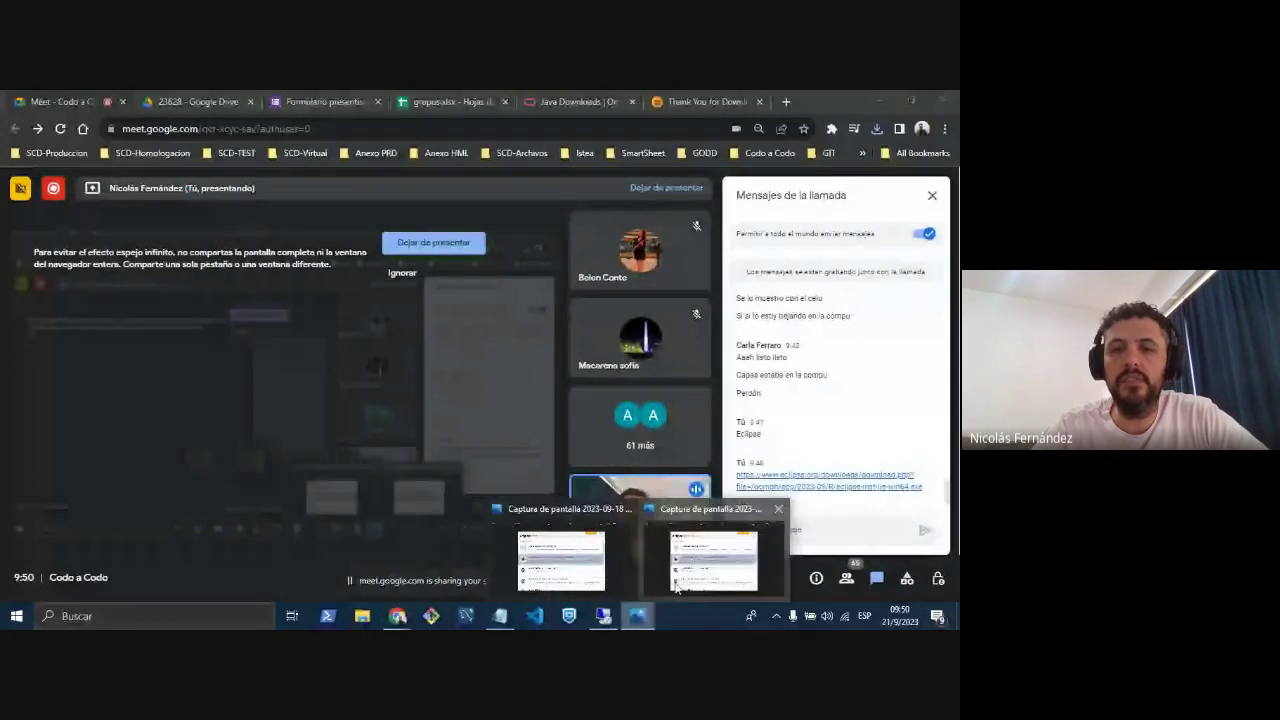
click(626, 509)
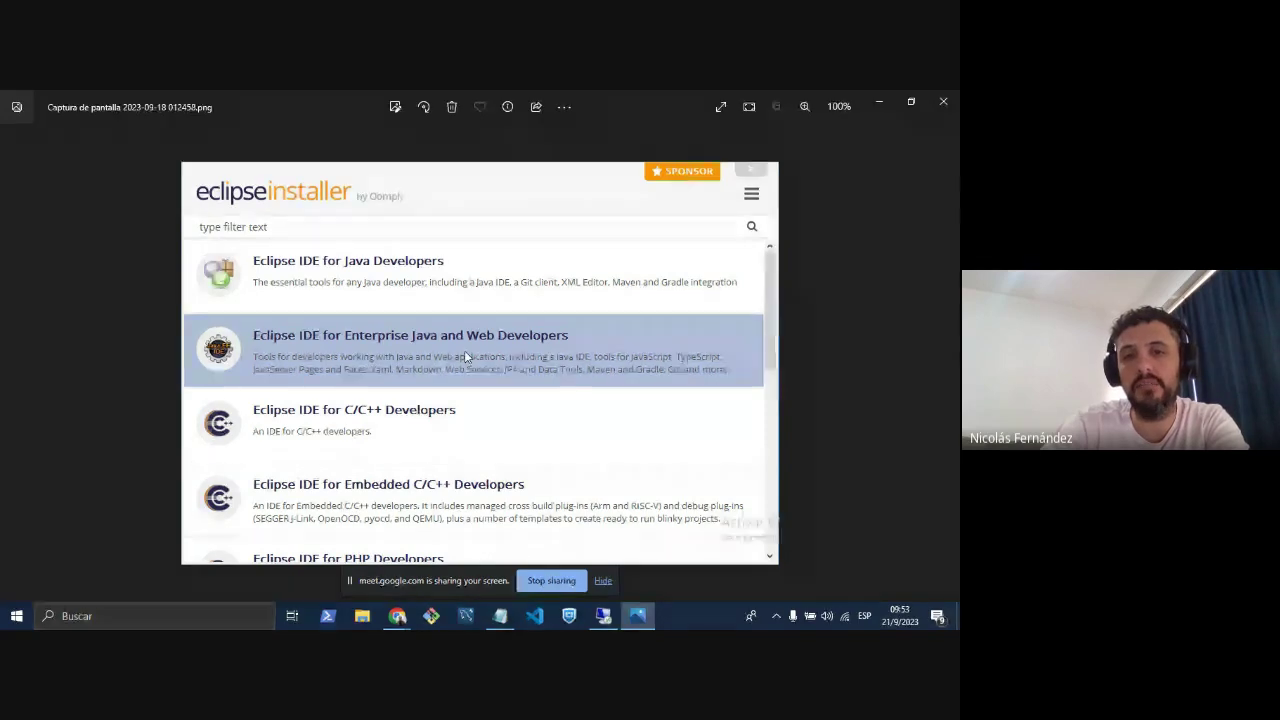
Go from the Eclipse package screenshot back to the Meet call chat and draft the message "Eclipse IDE for Java Enterprise".
click(879, 101)
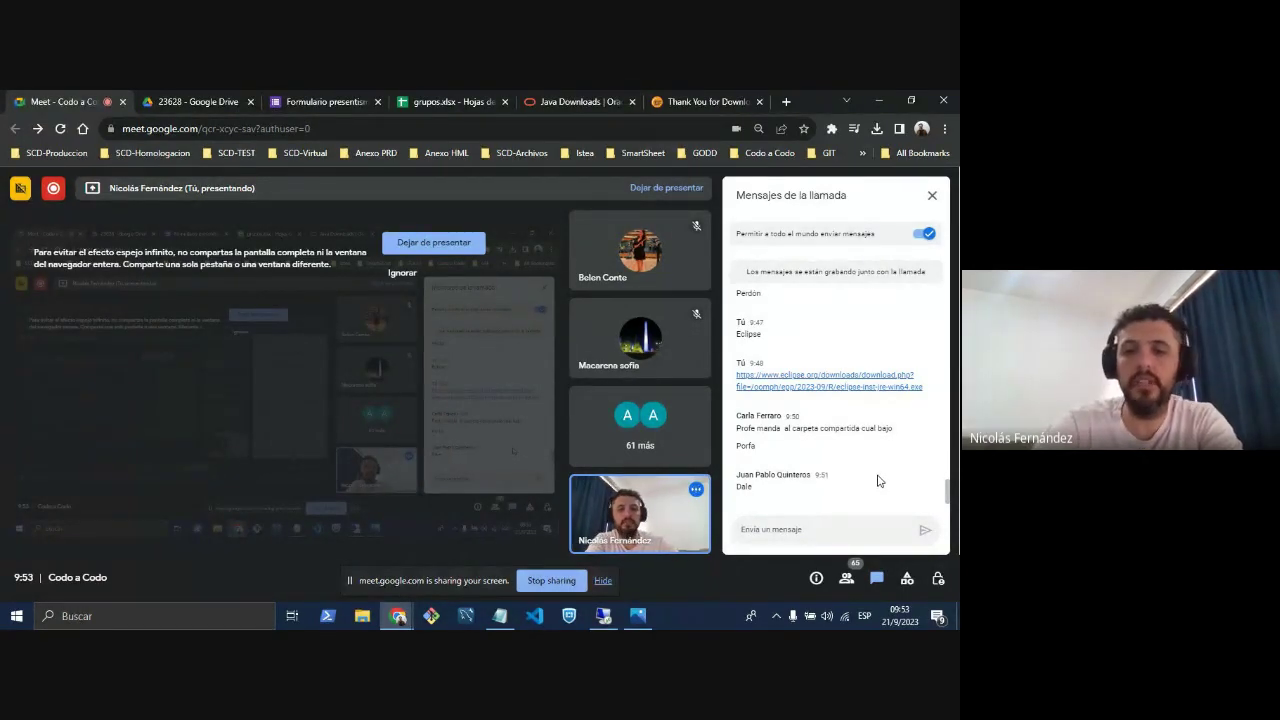
key(alt+Tab)
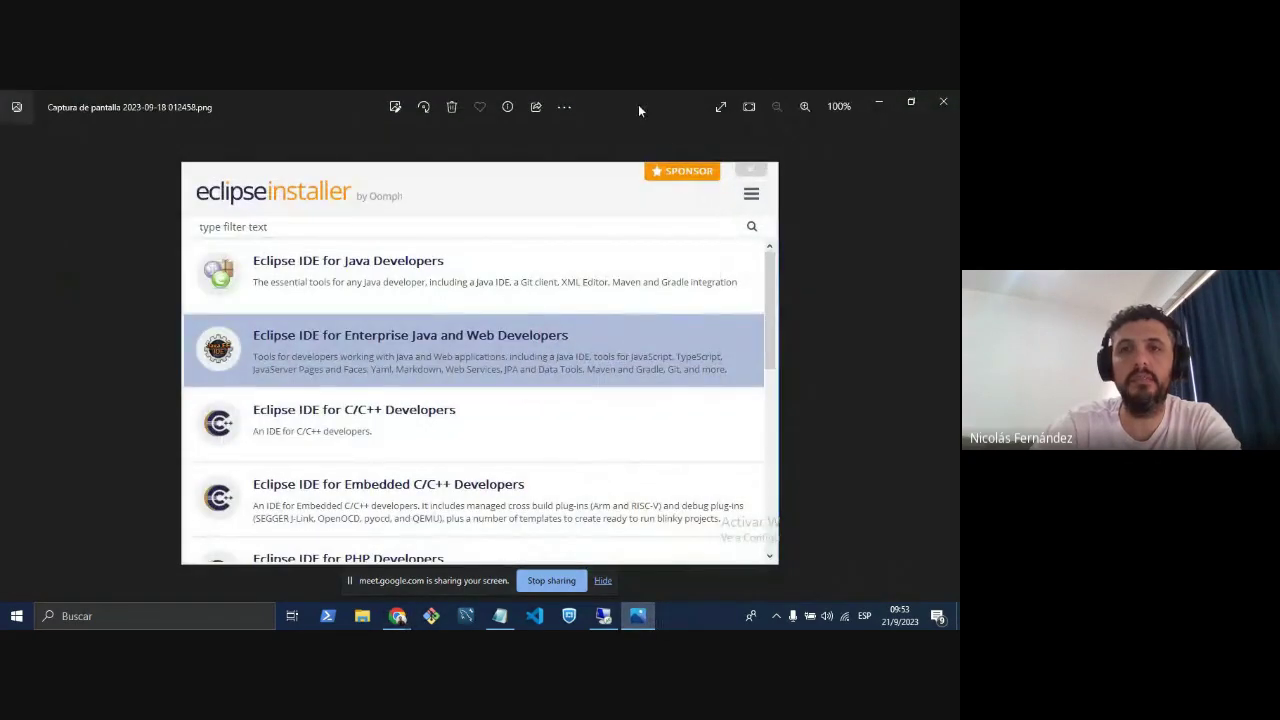
key(alt+Tab)
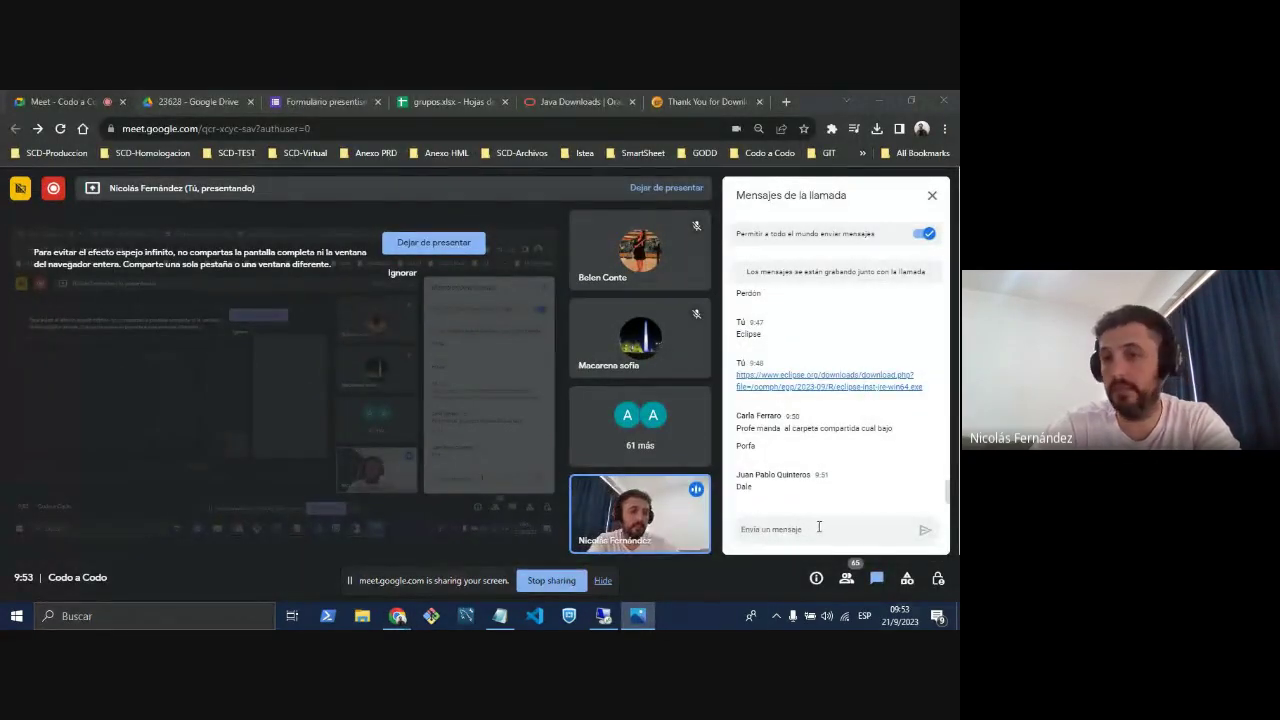
click(816, 526)
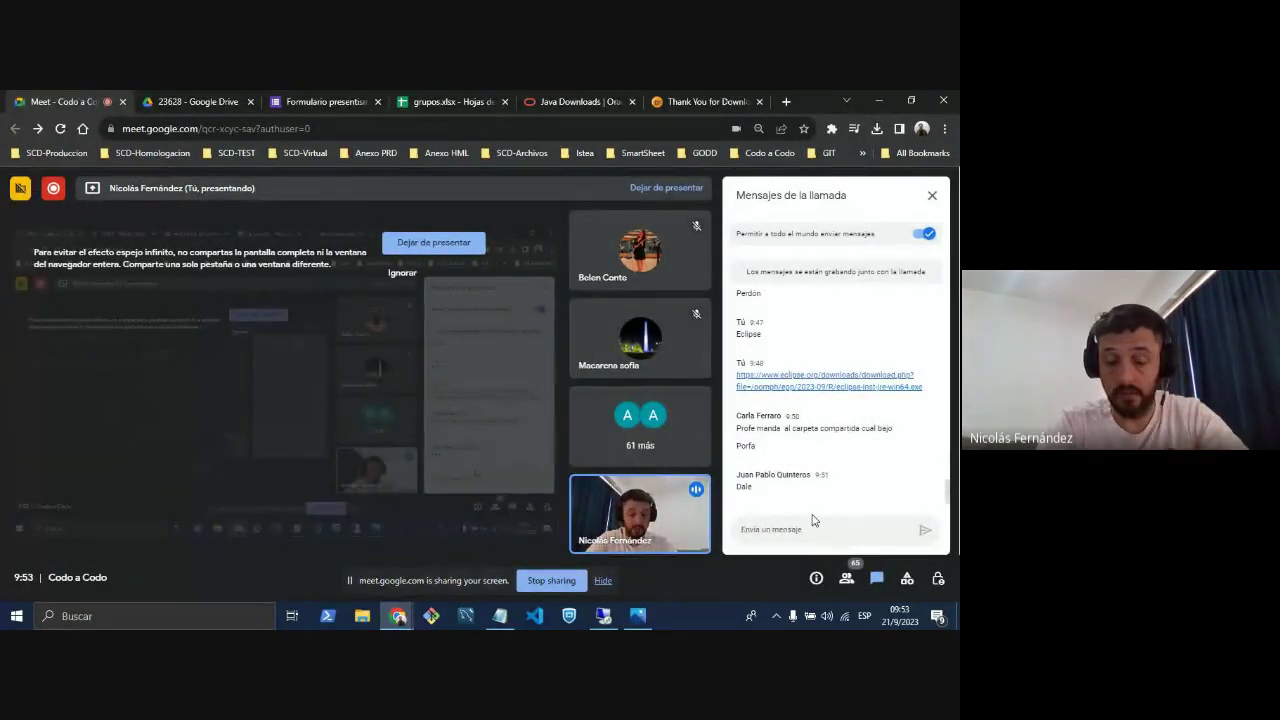
text(Eclipse)
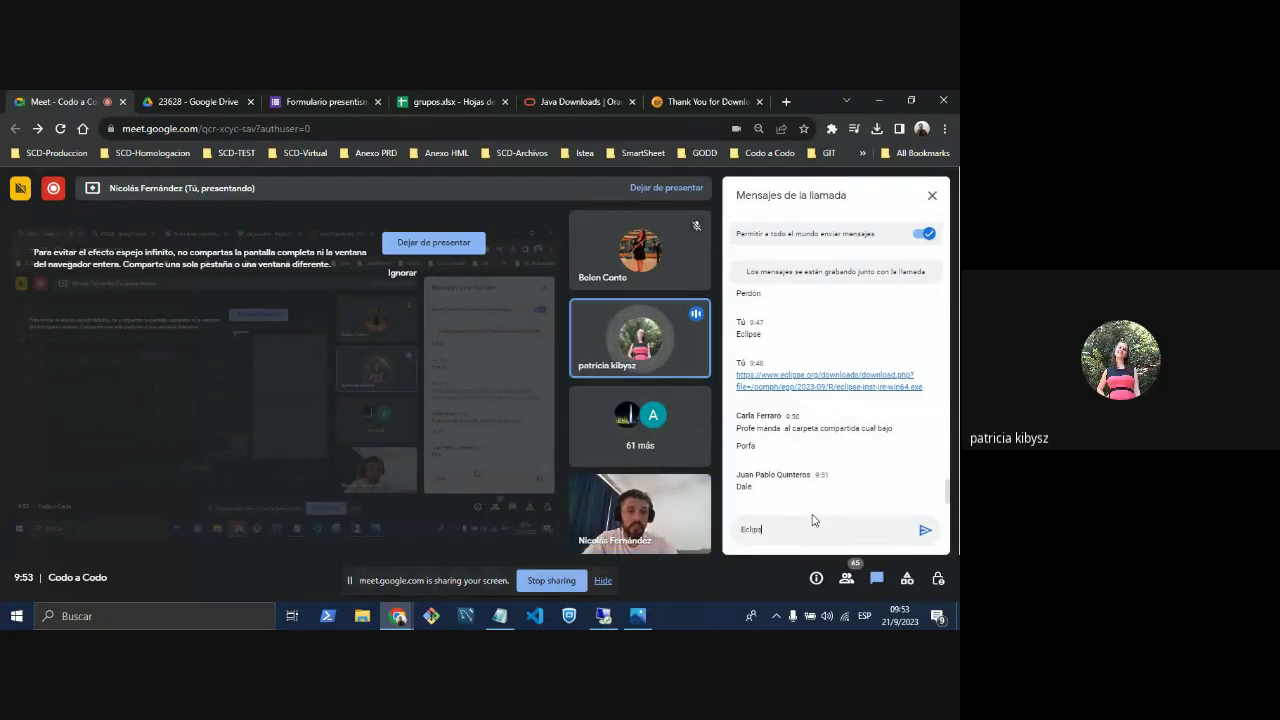
text( IDE)
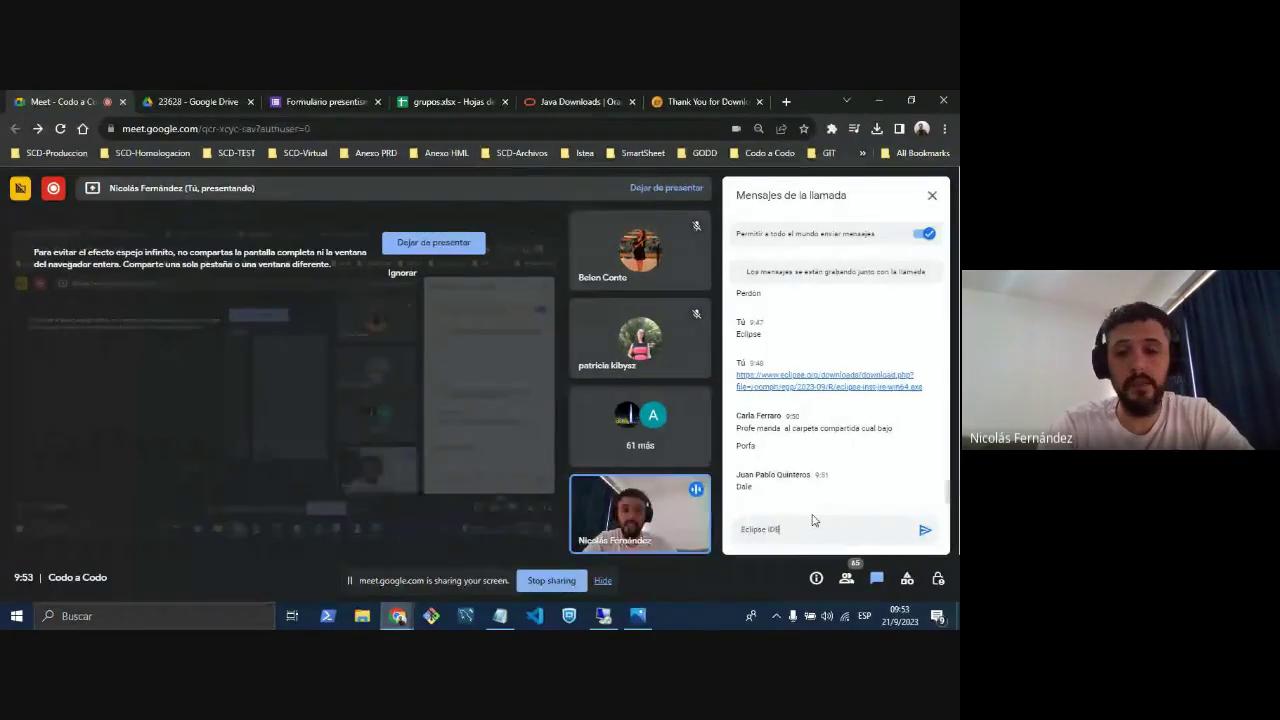
text( for Jav)
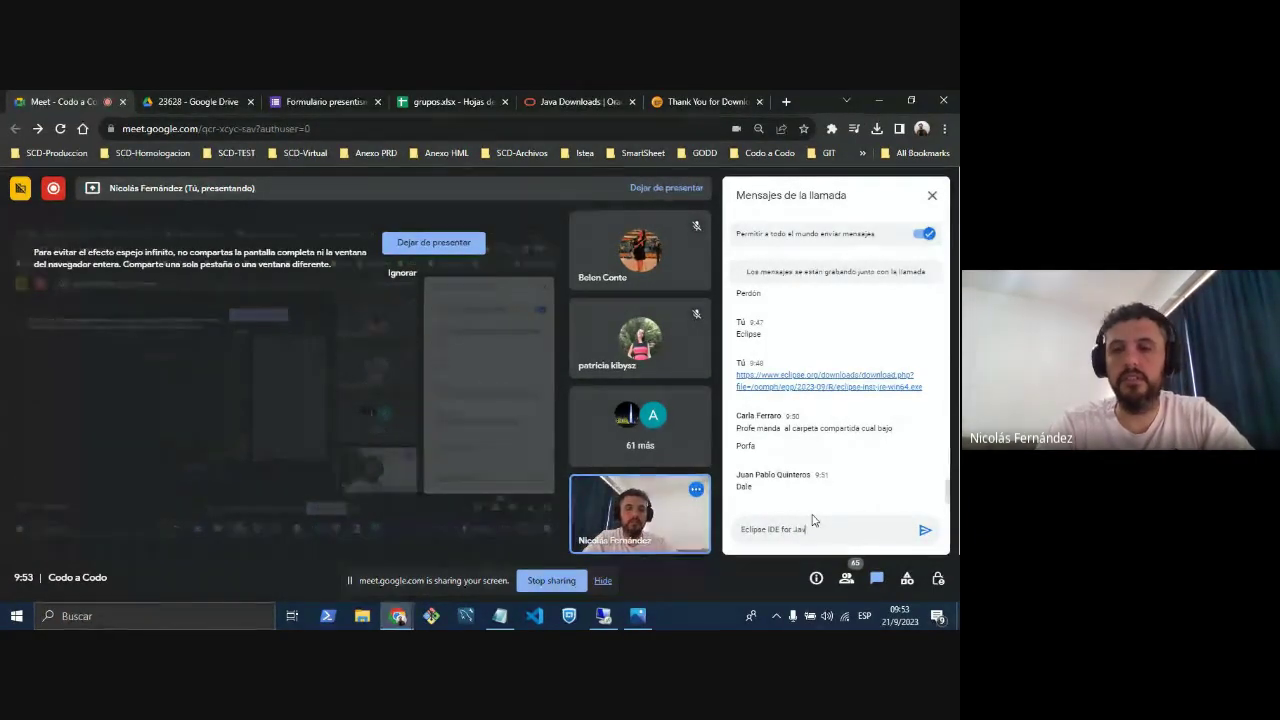
text(a Enterprise)
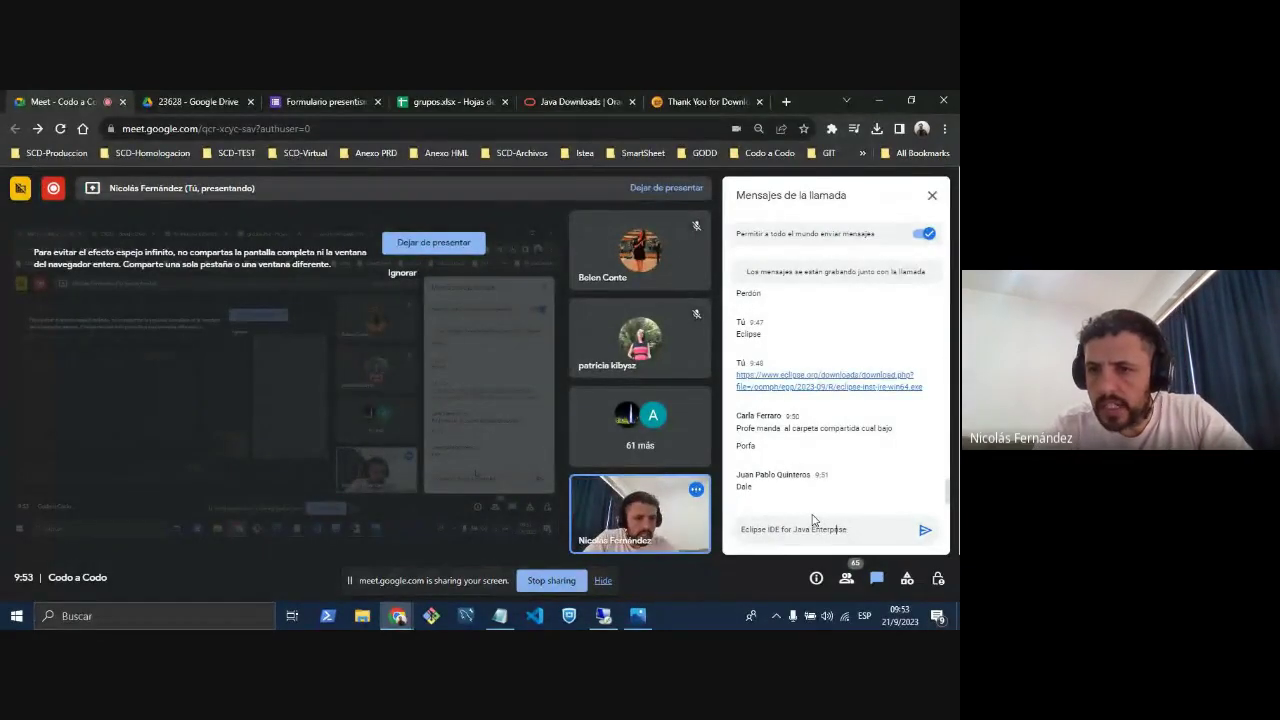
Correct the chat draft to "Eclipse IDE for Enterprise Java and Web Developers" and send it.
click(812, 527)
key(BackSpace)
key(BackSpace)
key(BackSpace)
key(BackSpace)
key(BackSpace)
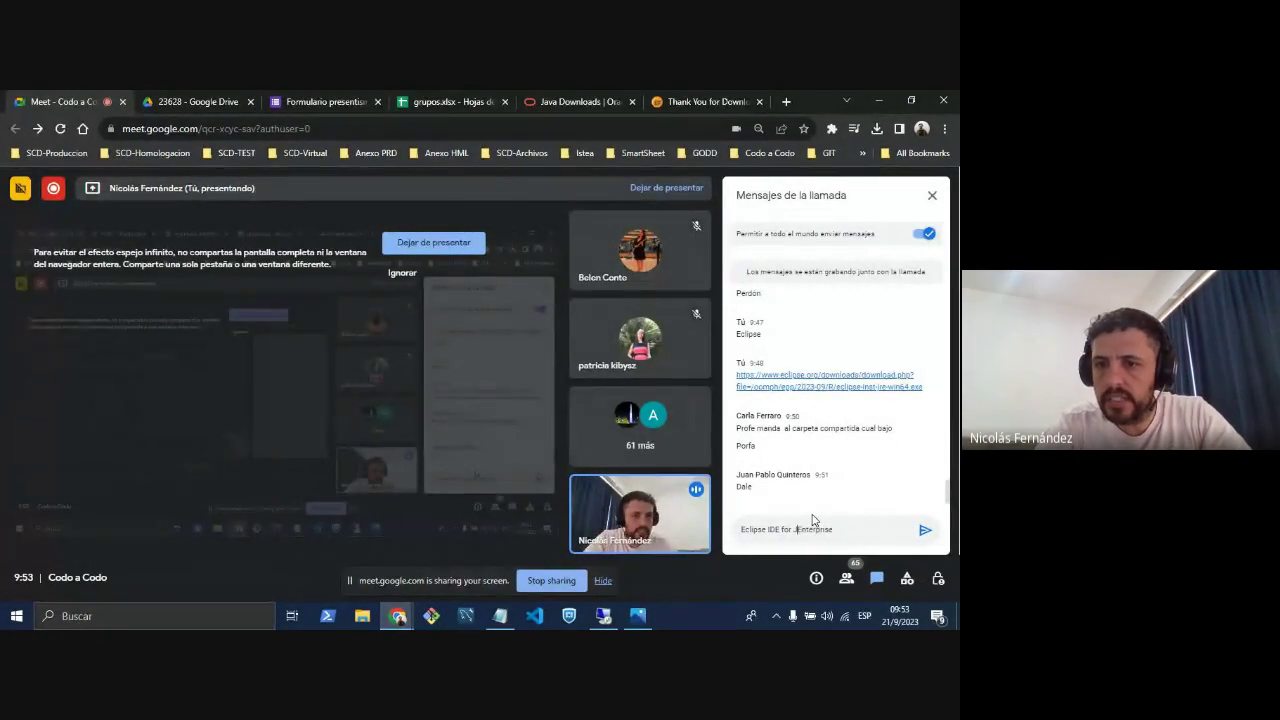
text(Enterprise)
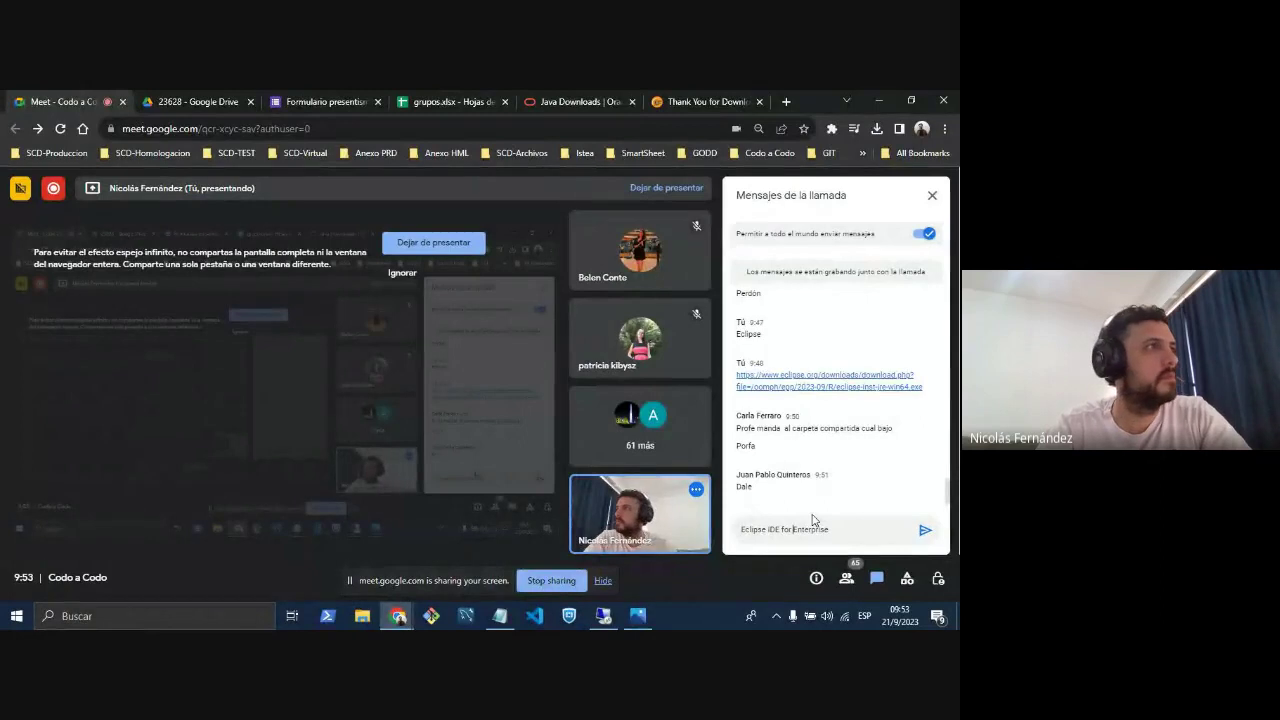
text( Java a)
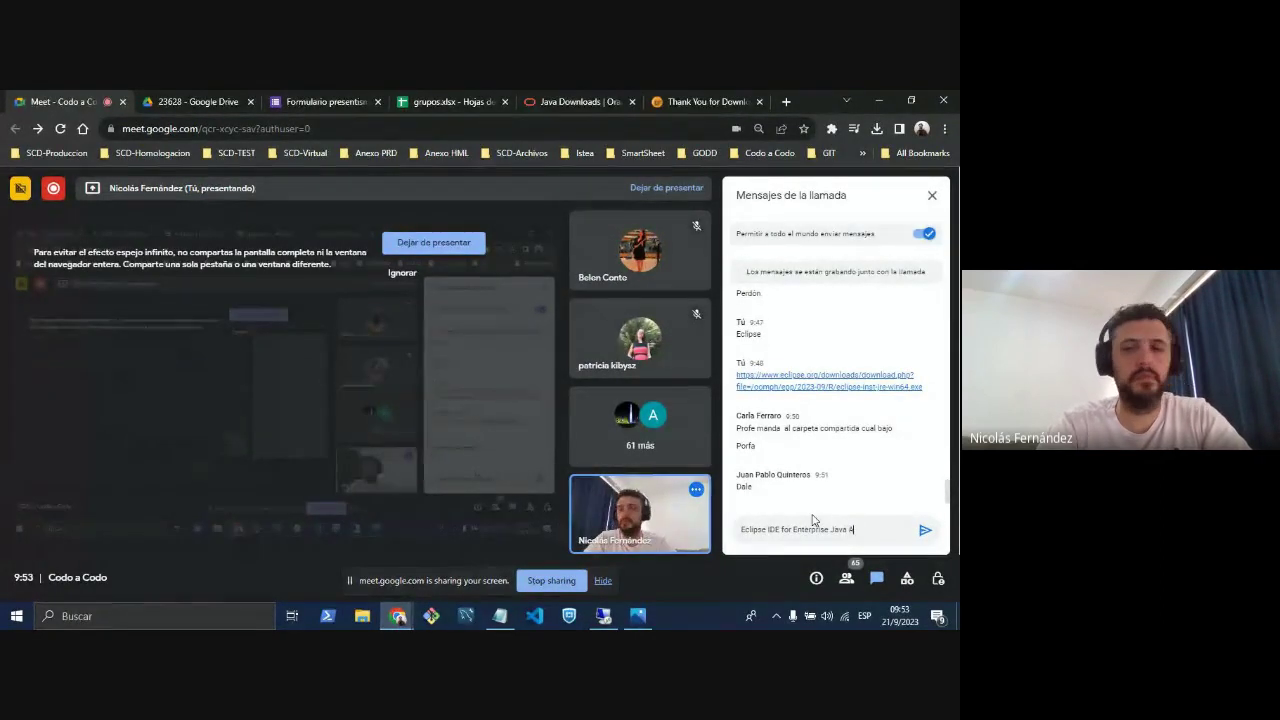
text(nd Web)
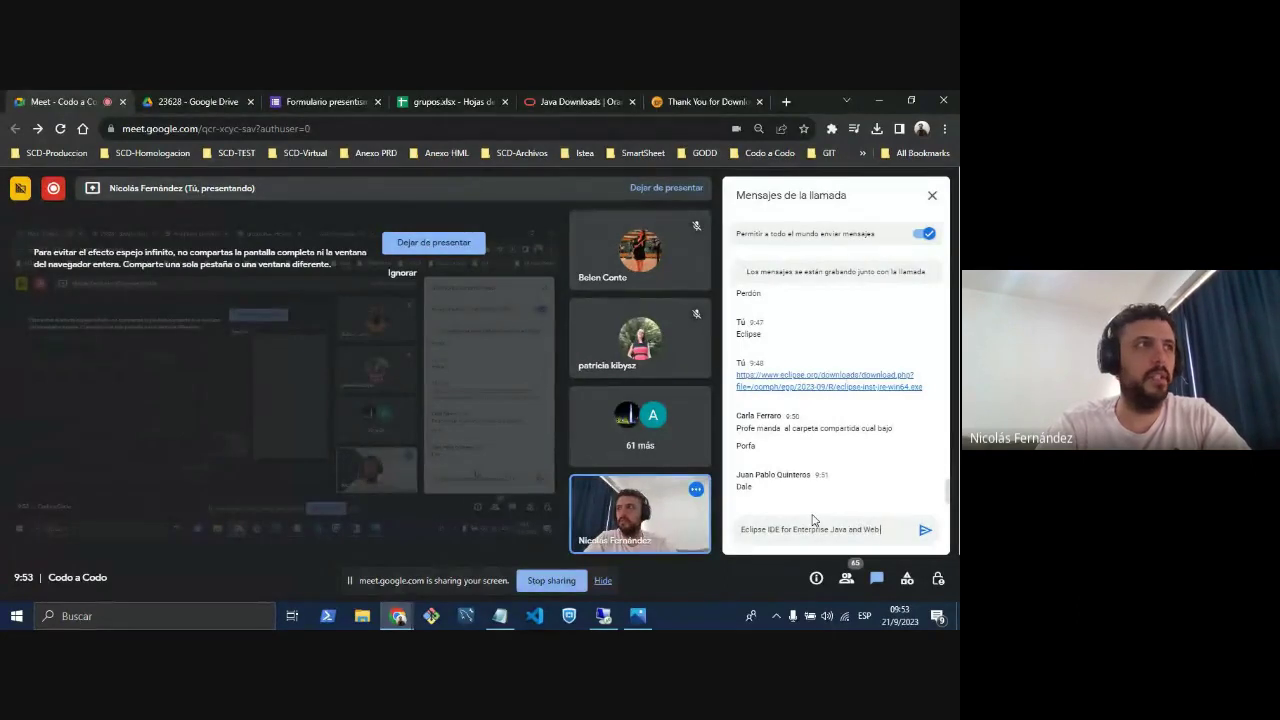
text( Developers)
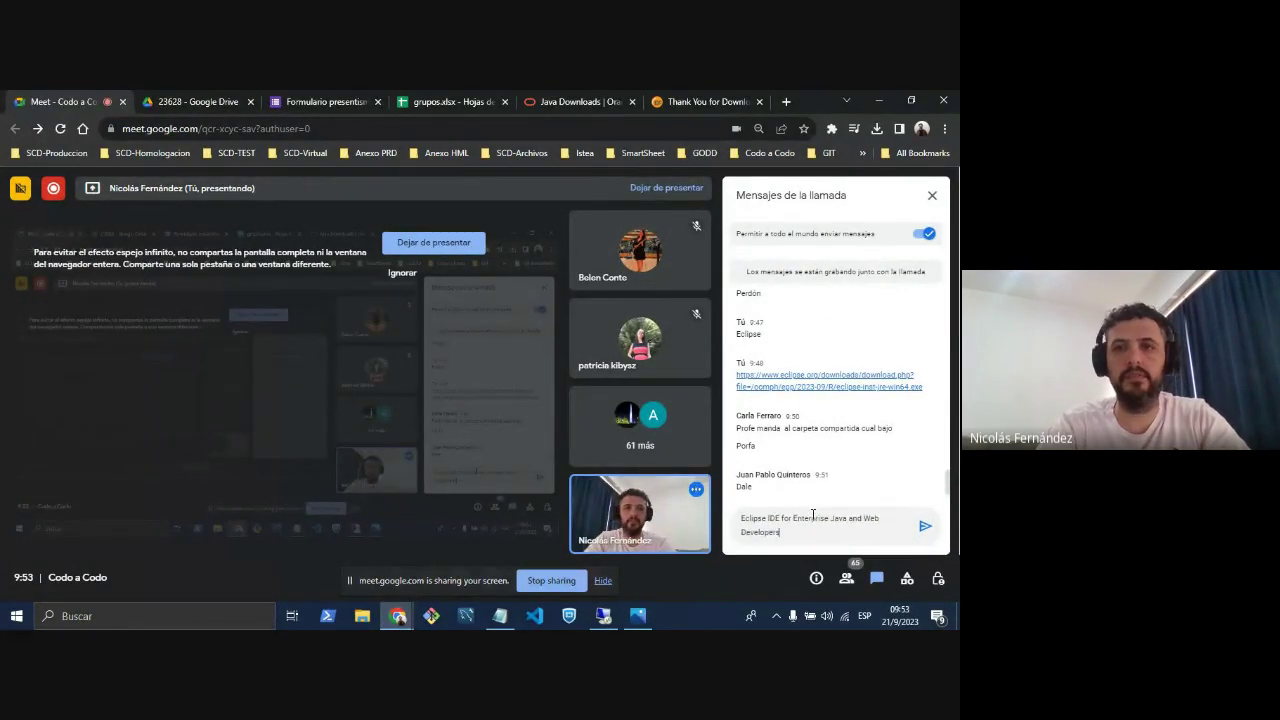
key(Return)
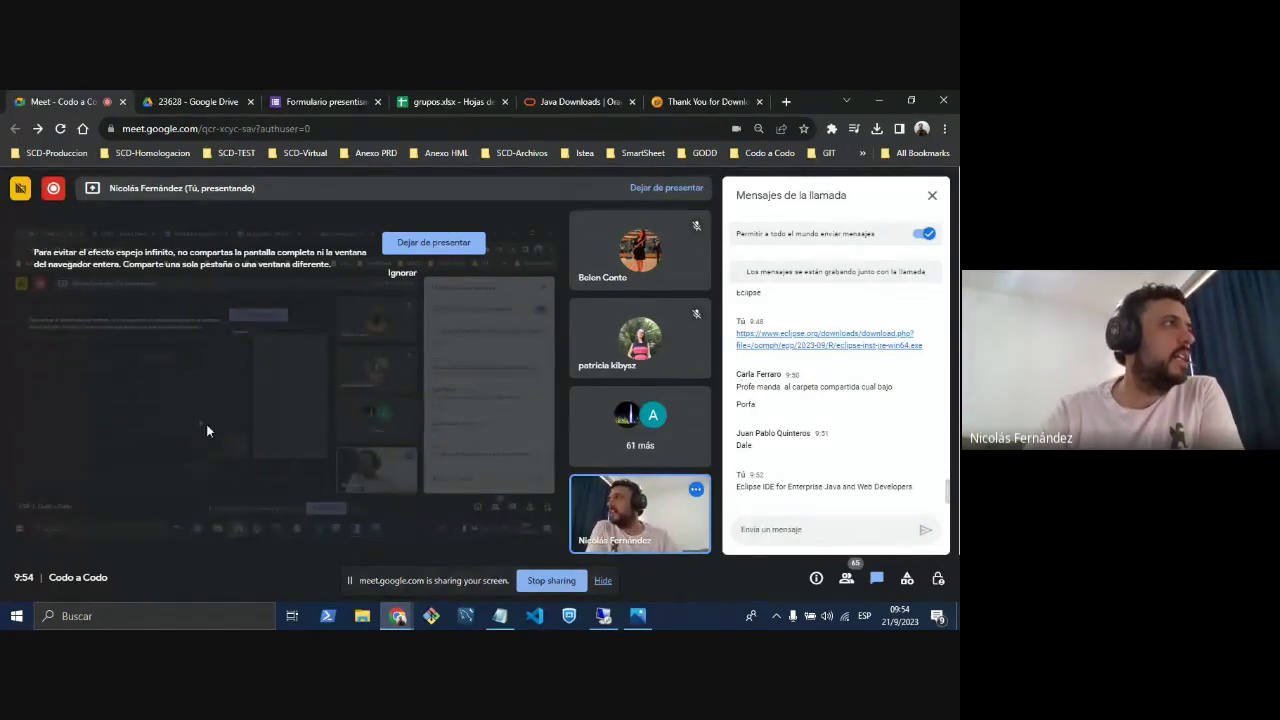
Show the downloaded Eclipse installer in its folder from the browser's recent downloads, then close the folder window.
key(alt+Tab)
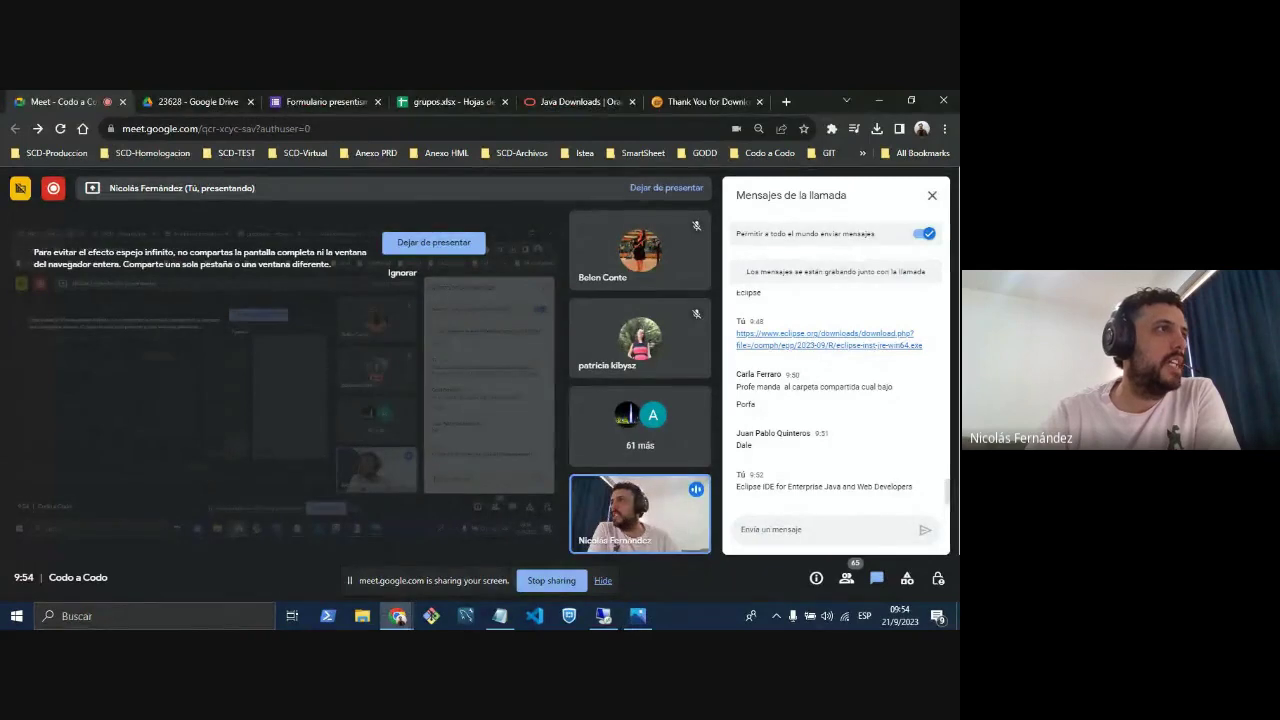
key(alt+Tab)
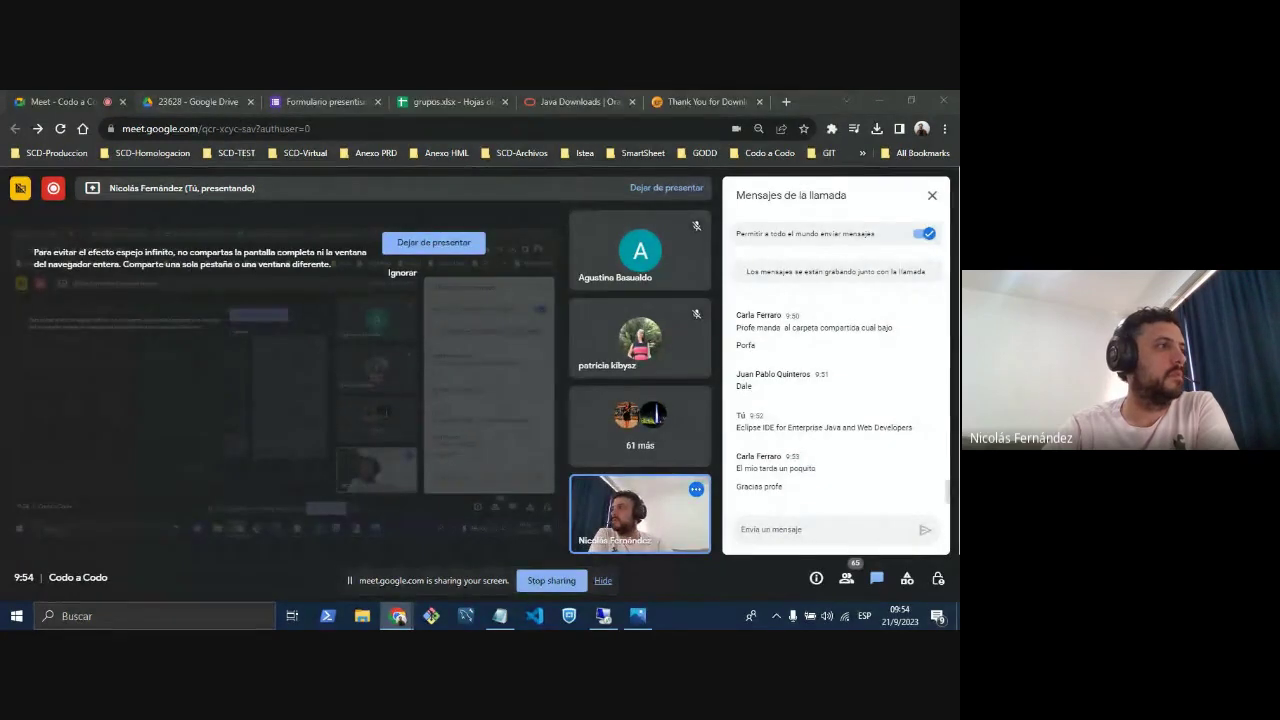
click(706, 101)
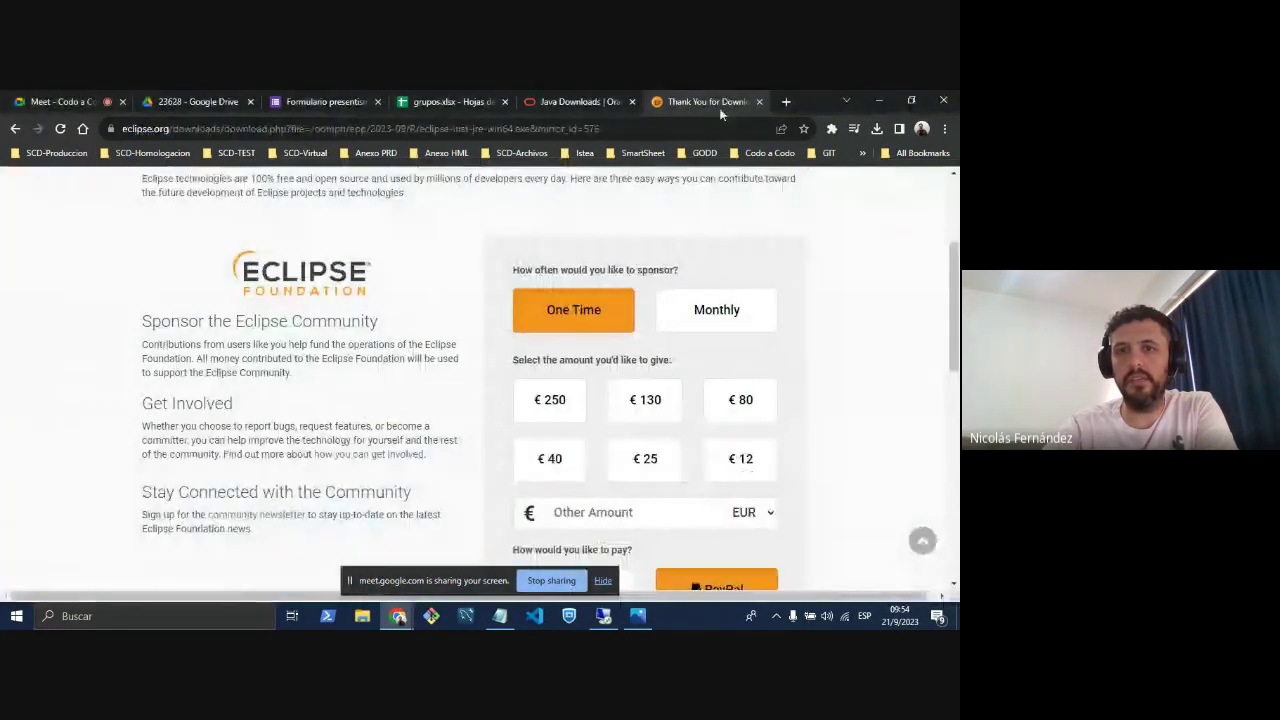
scroll(446, 422, up, 3)
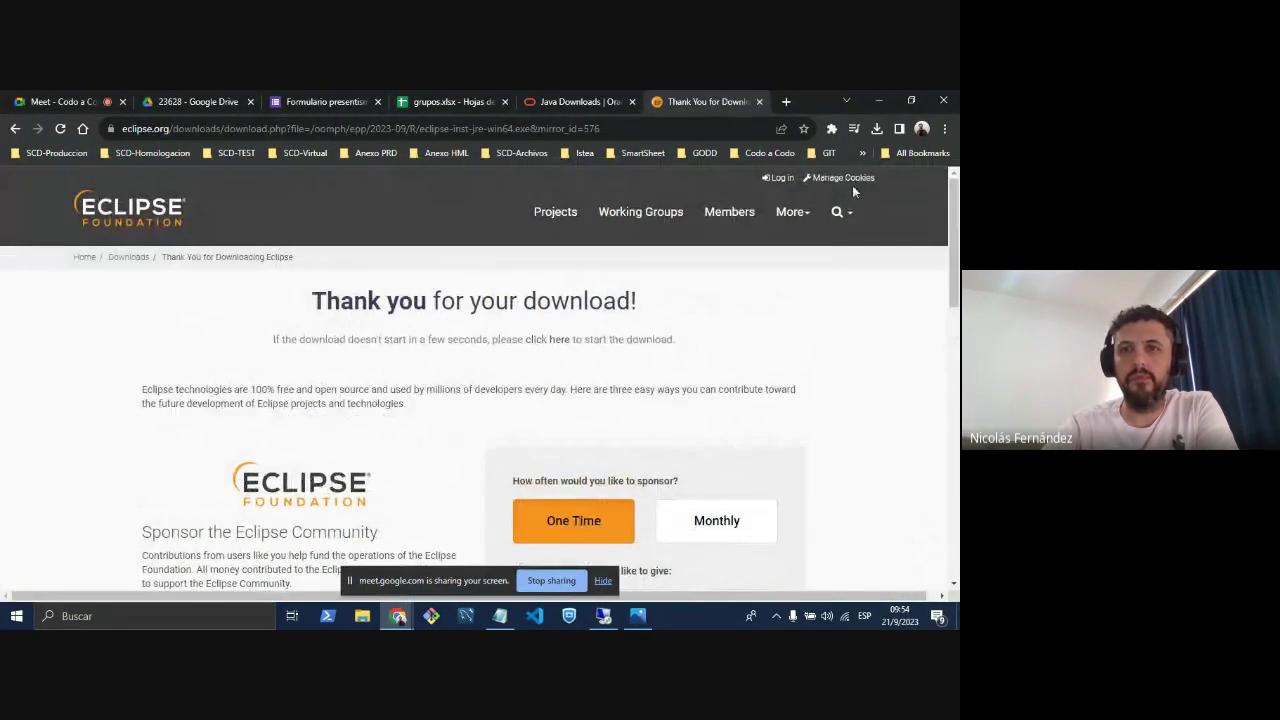
click(876, 128)
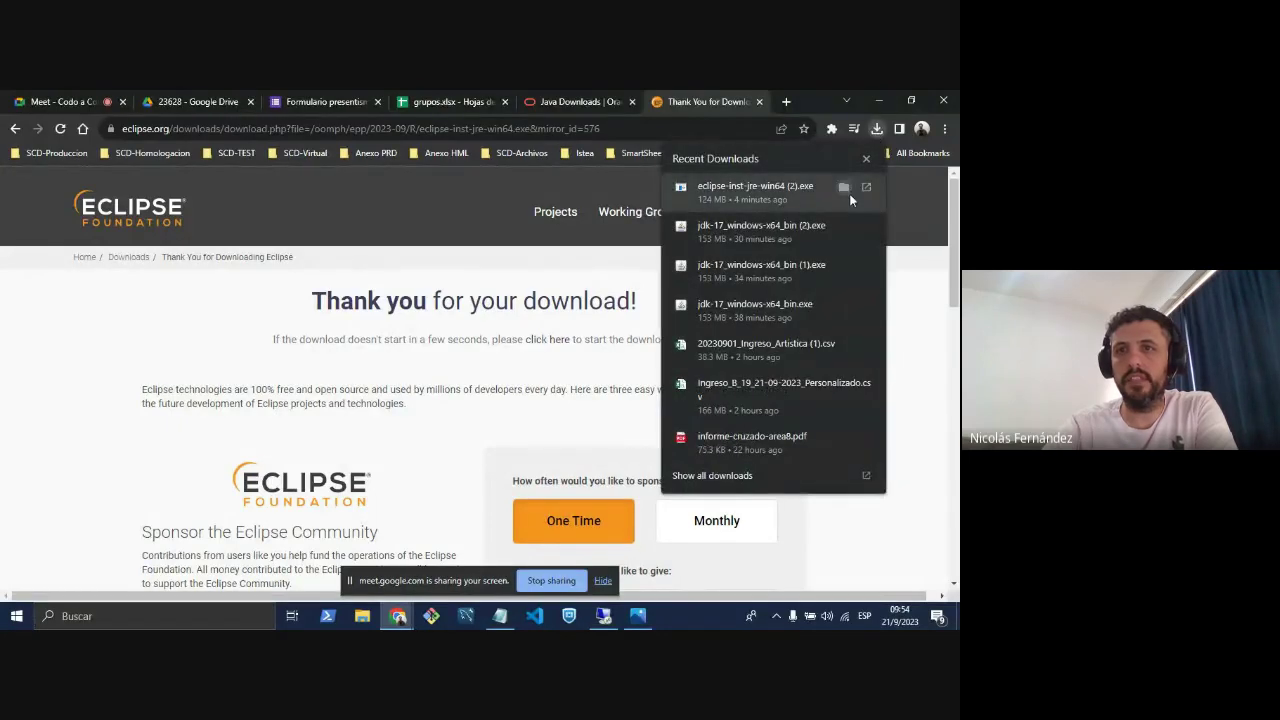
click(844, 189)
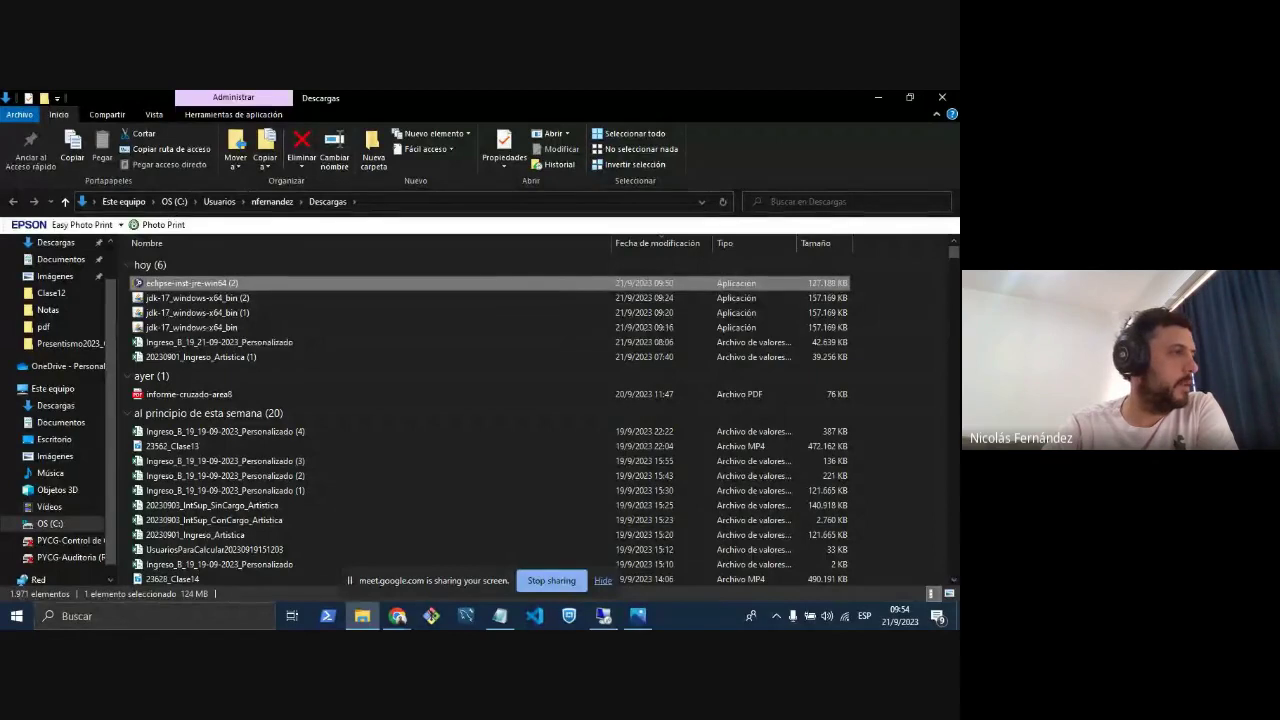
key(alt+Tab)
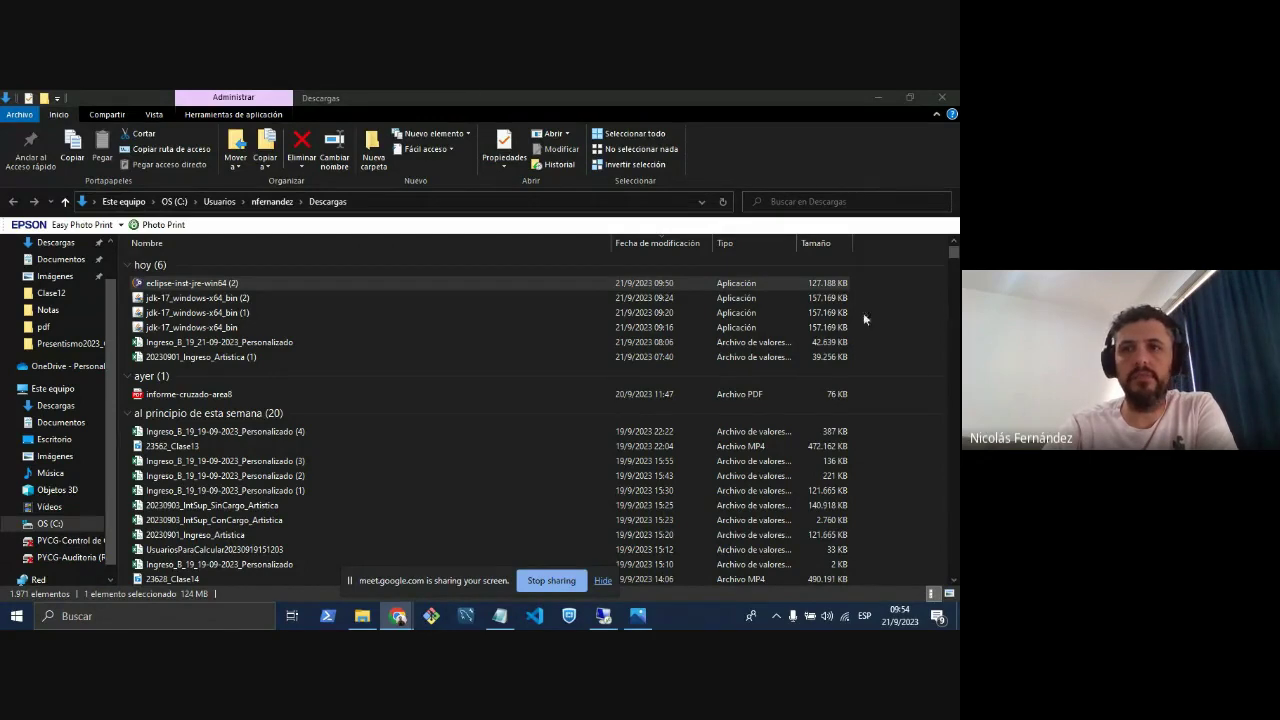
click(941, 97)
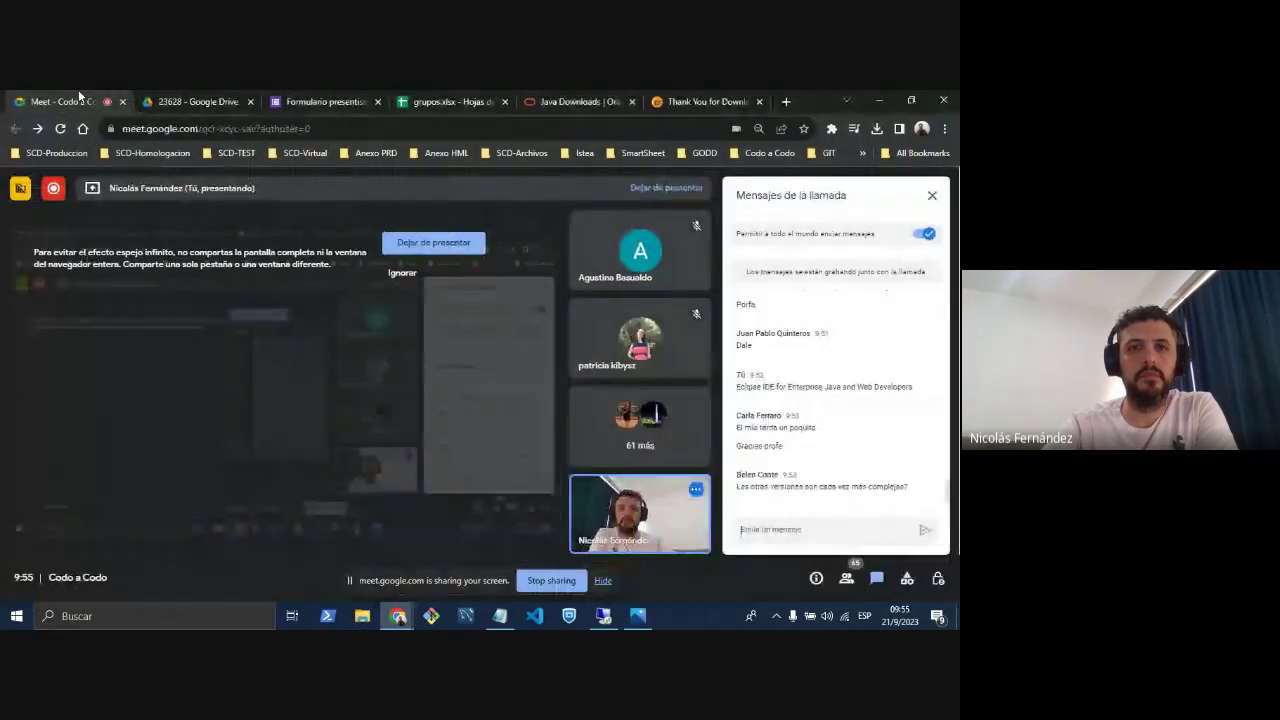
Return to the Meet call chat to read the students' messages, then stop sharing the screen.
click(78, 100)
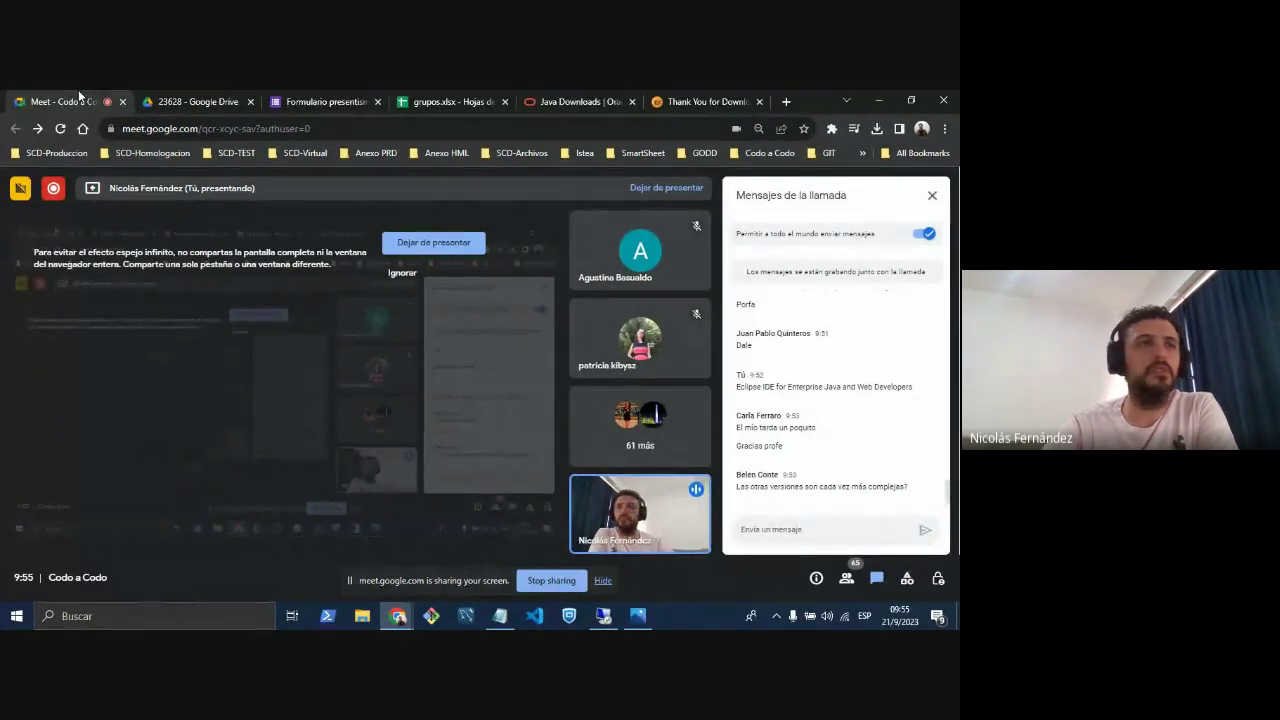
click(741, 529)
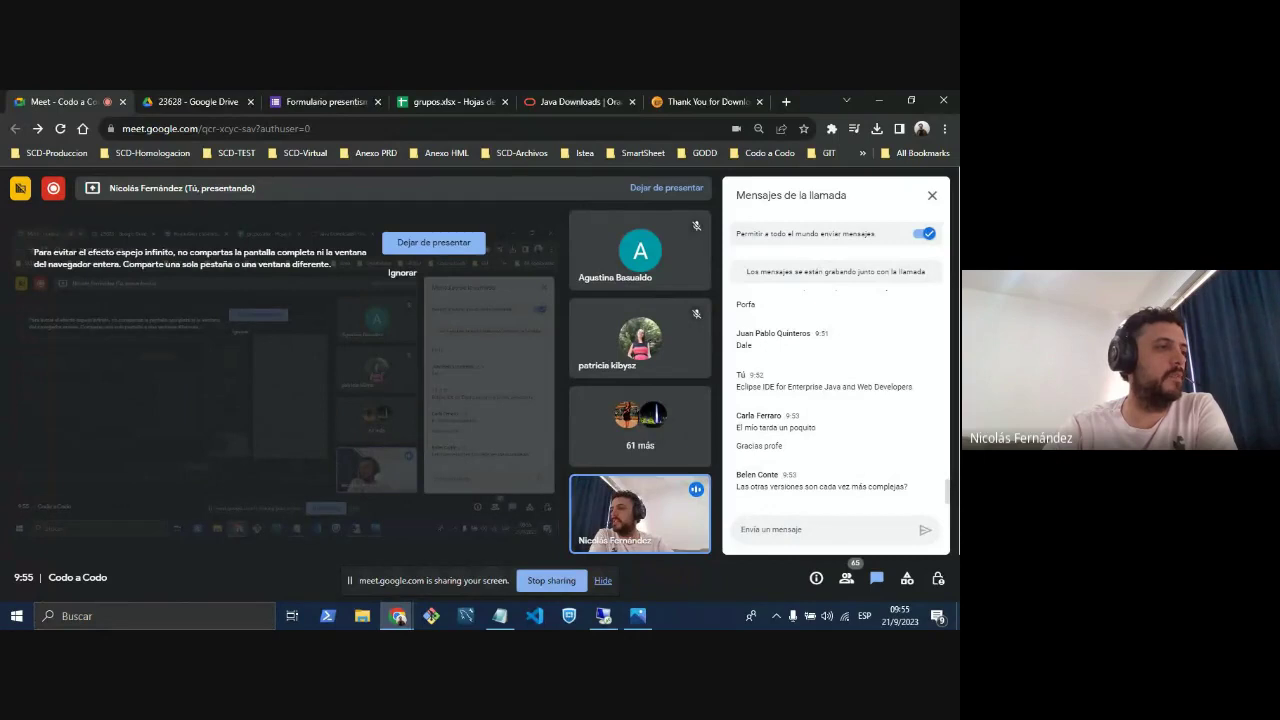
key(alt+Tab)
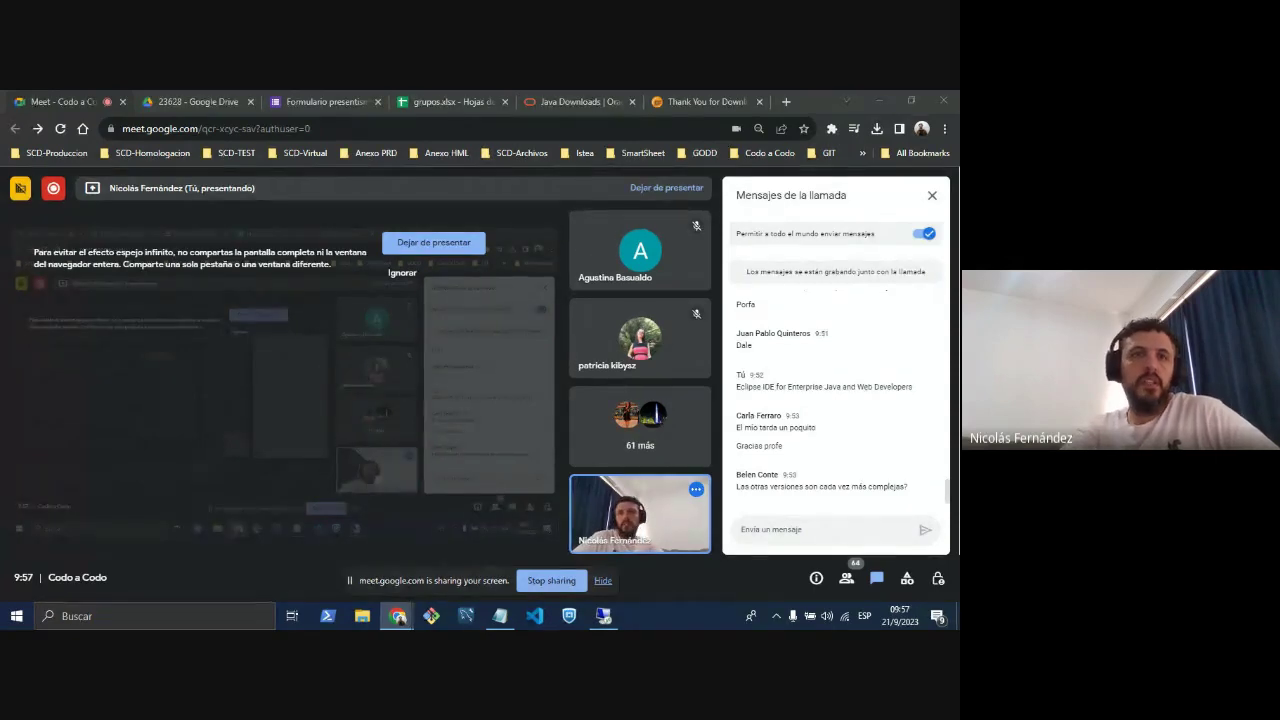
click(546, 580)
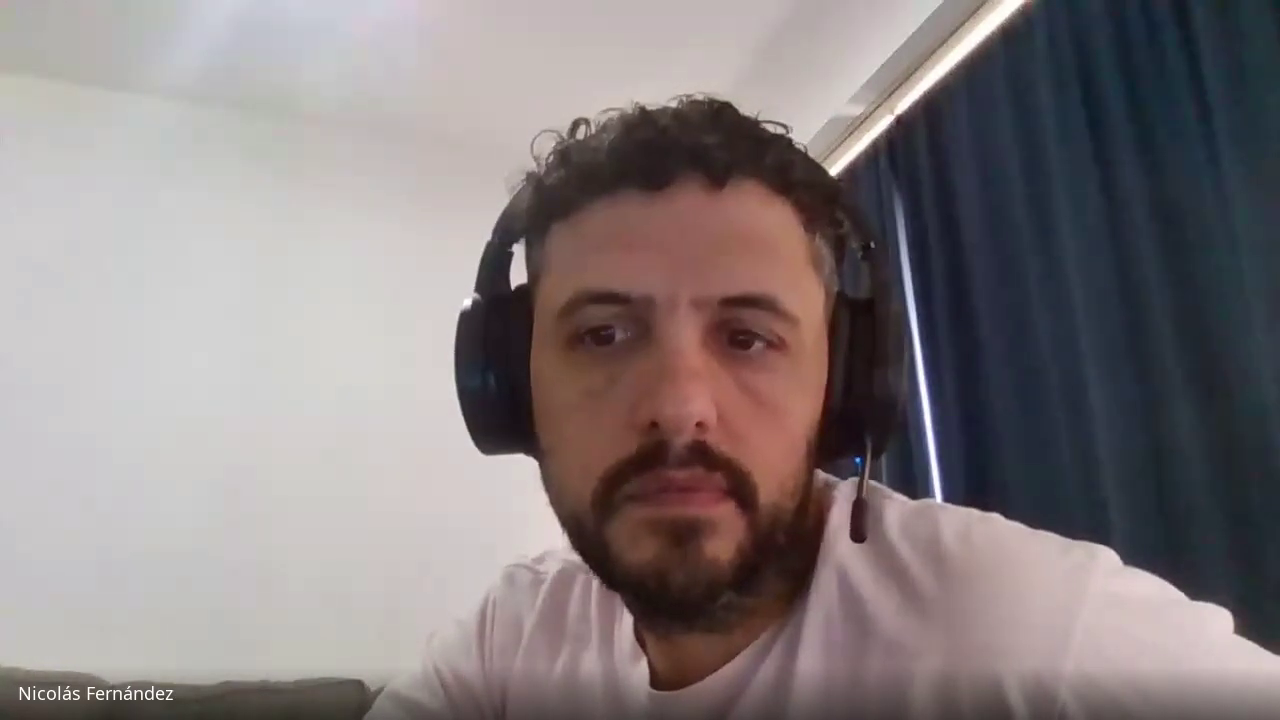
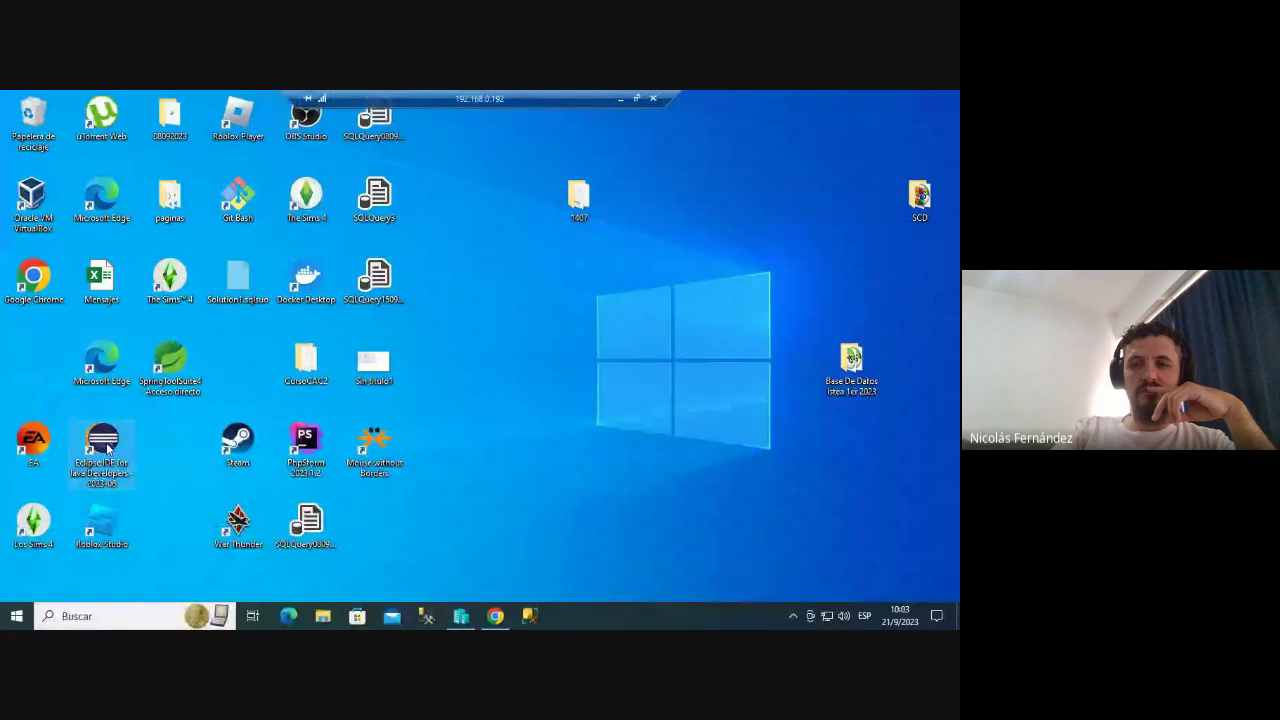
Launch Eclipse IDE for Java Developers on the remote desktop, move the connection bar aside, and minimize the remote session to check the Meet call.
double_click(102, 445)
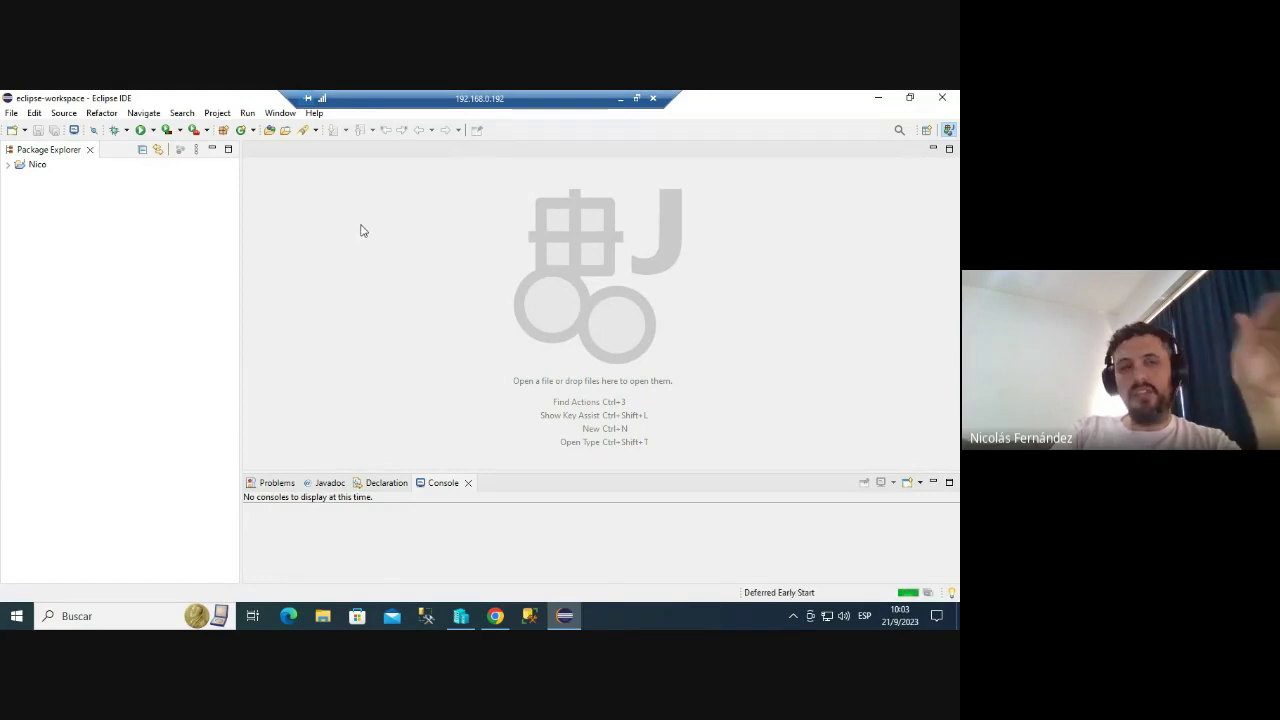
drag(425, 97, 668, 95)
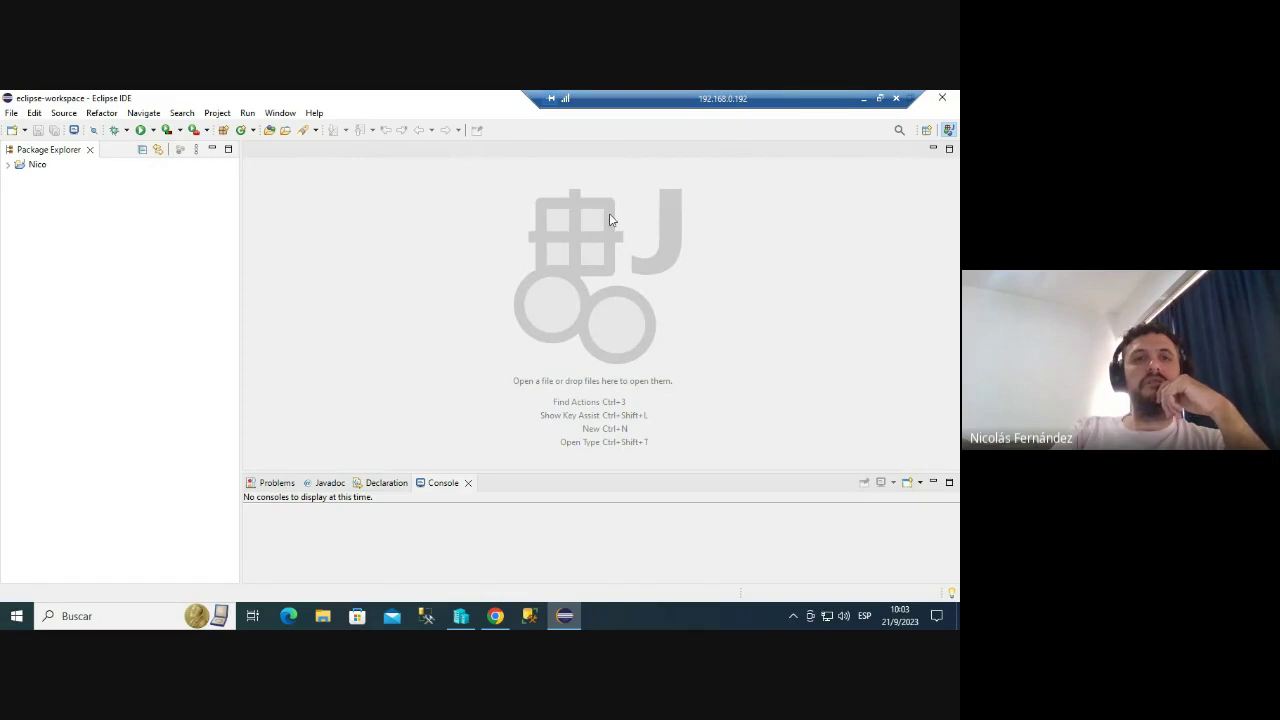
click(863, 98)
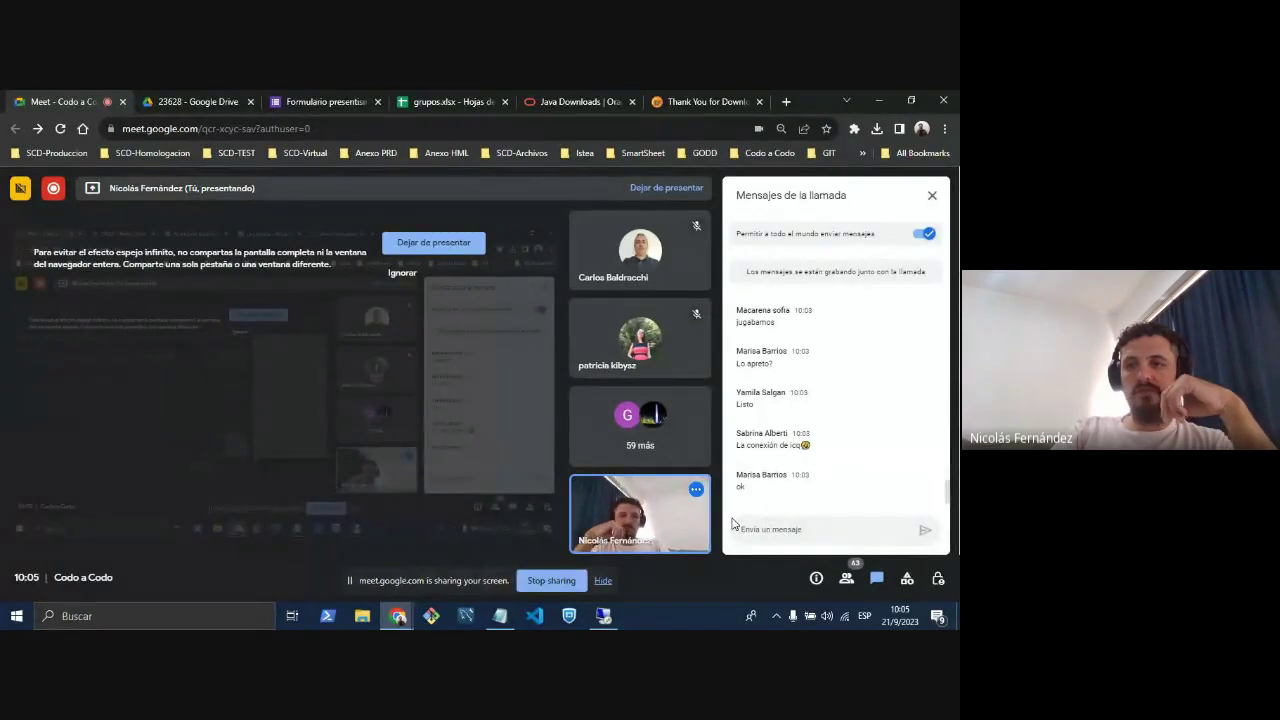
Return to the remote Eclipse session and open the preferences with the General category expanded.
click(603, 620)
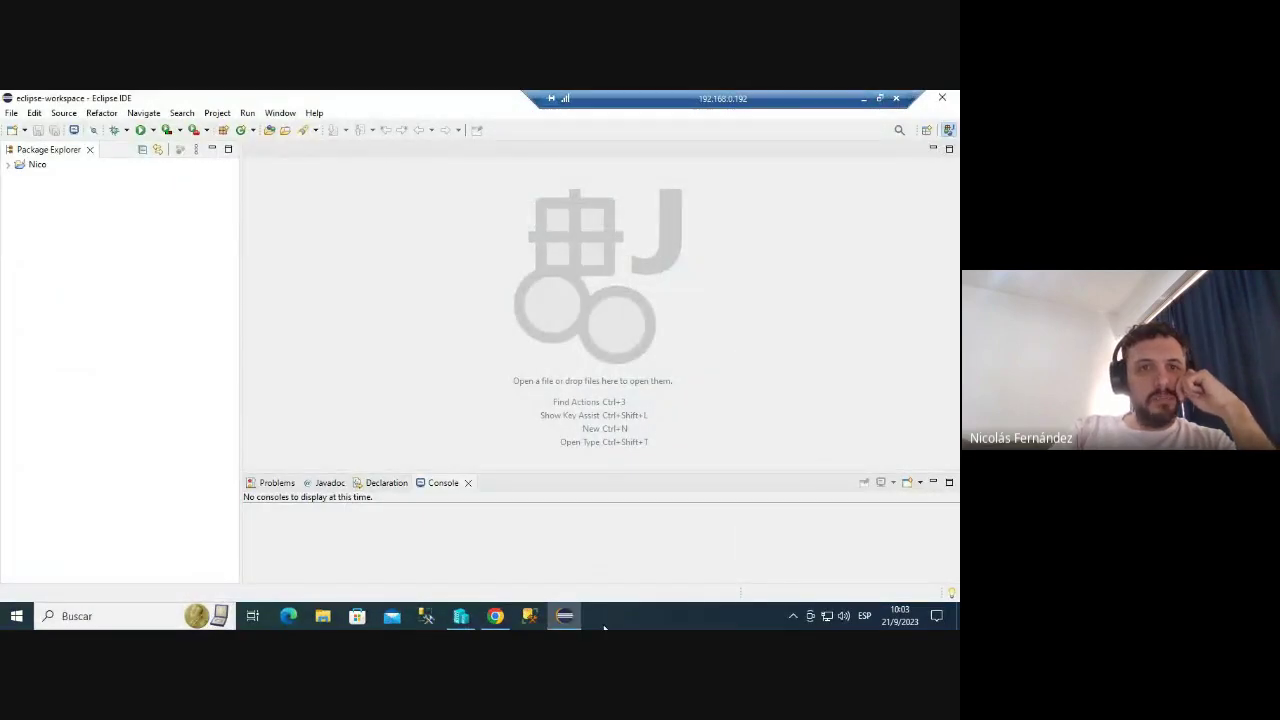
click(280, 112)
click(312, 238)
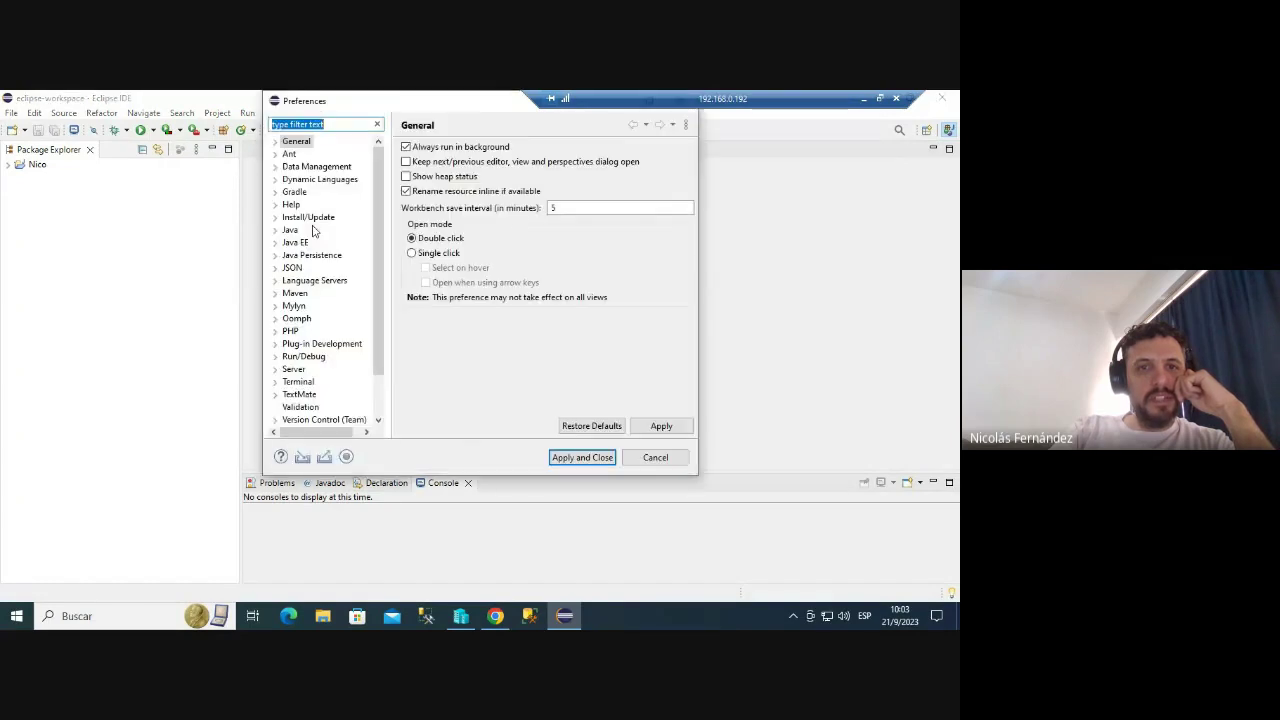
click(290, 155)
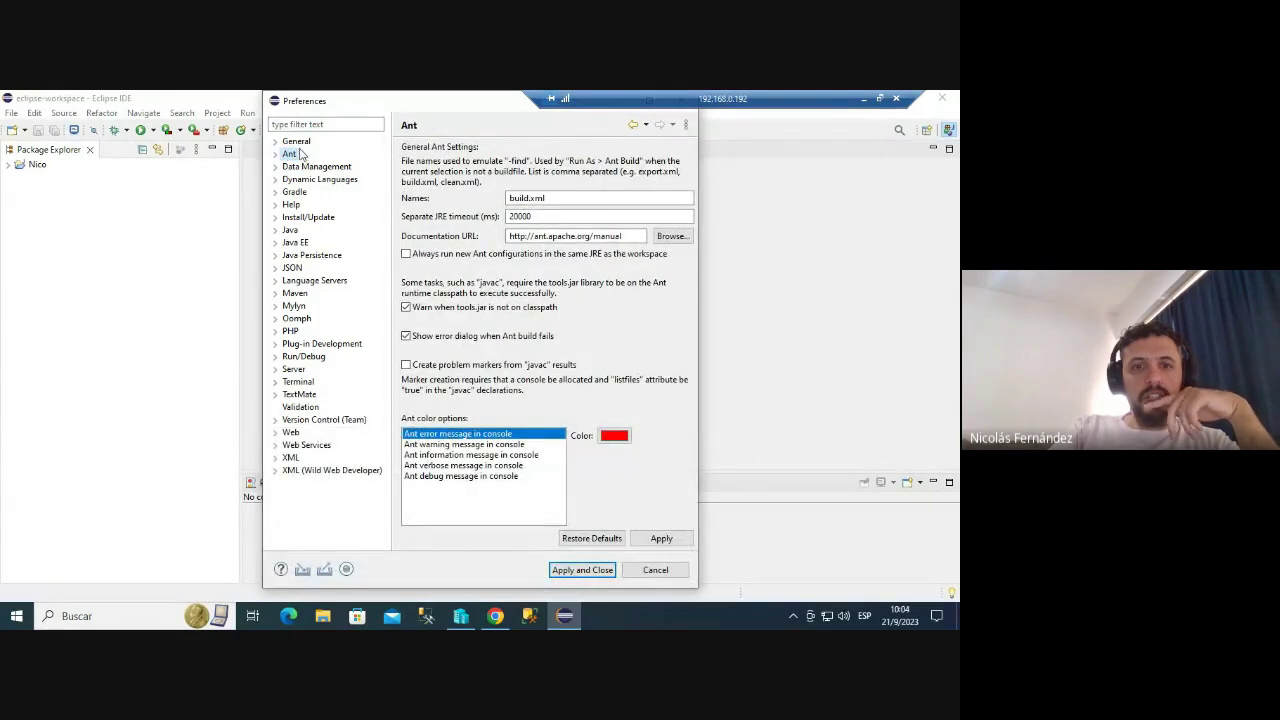
click(296, 141)
click(276, 142)
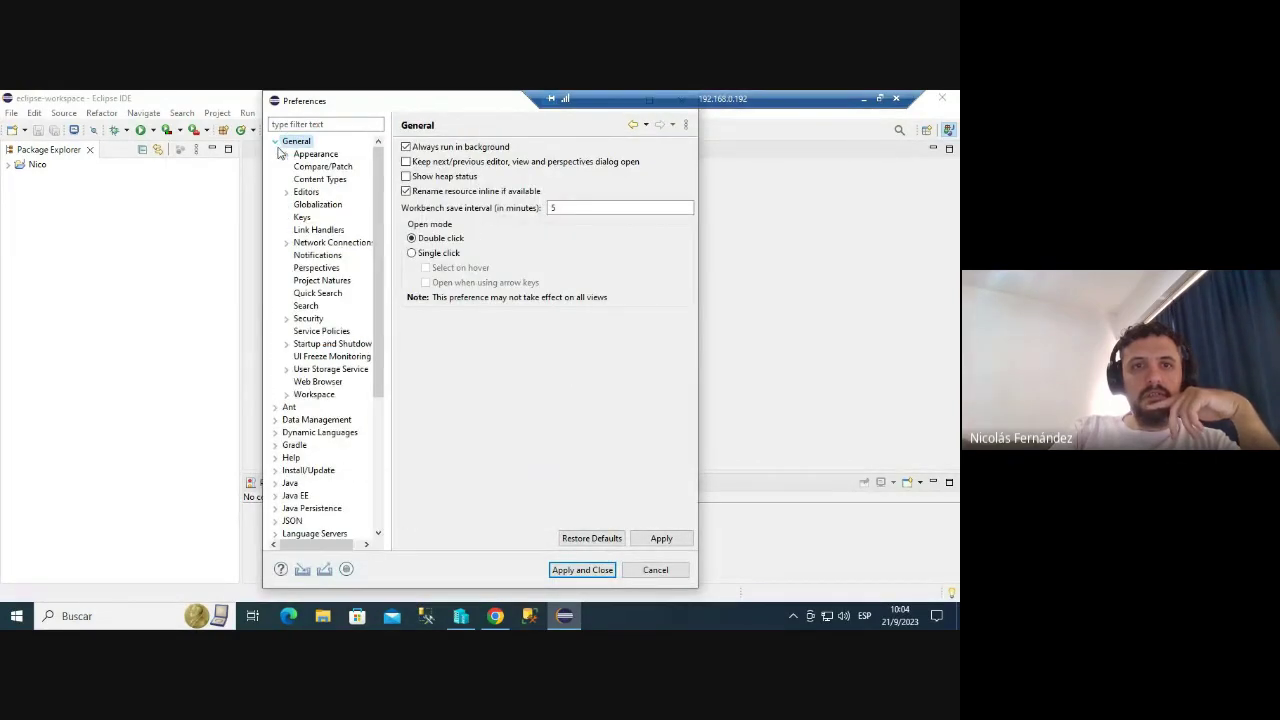
Set the Appearance theme to Dark, apply it without restarting Eclipse, and close the preferences.
click(316, 155)
click(520, 168)
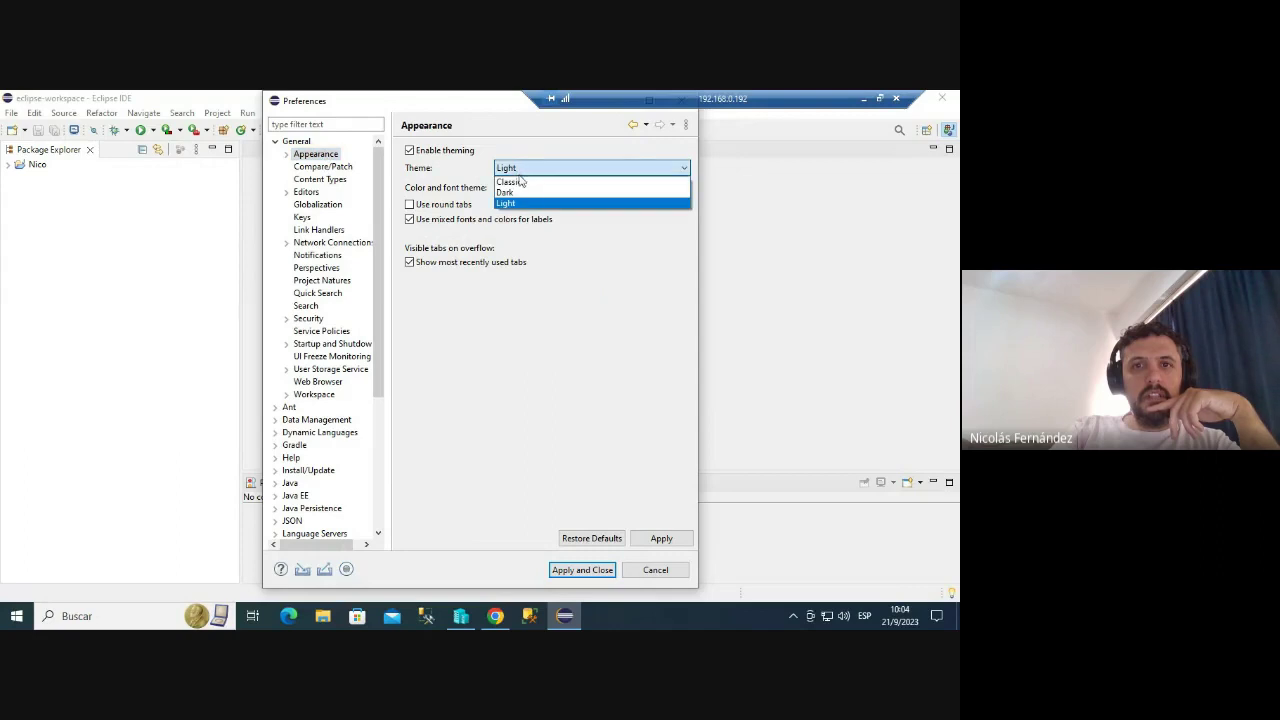
click(541, 195)
click(660, 538)
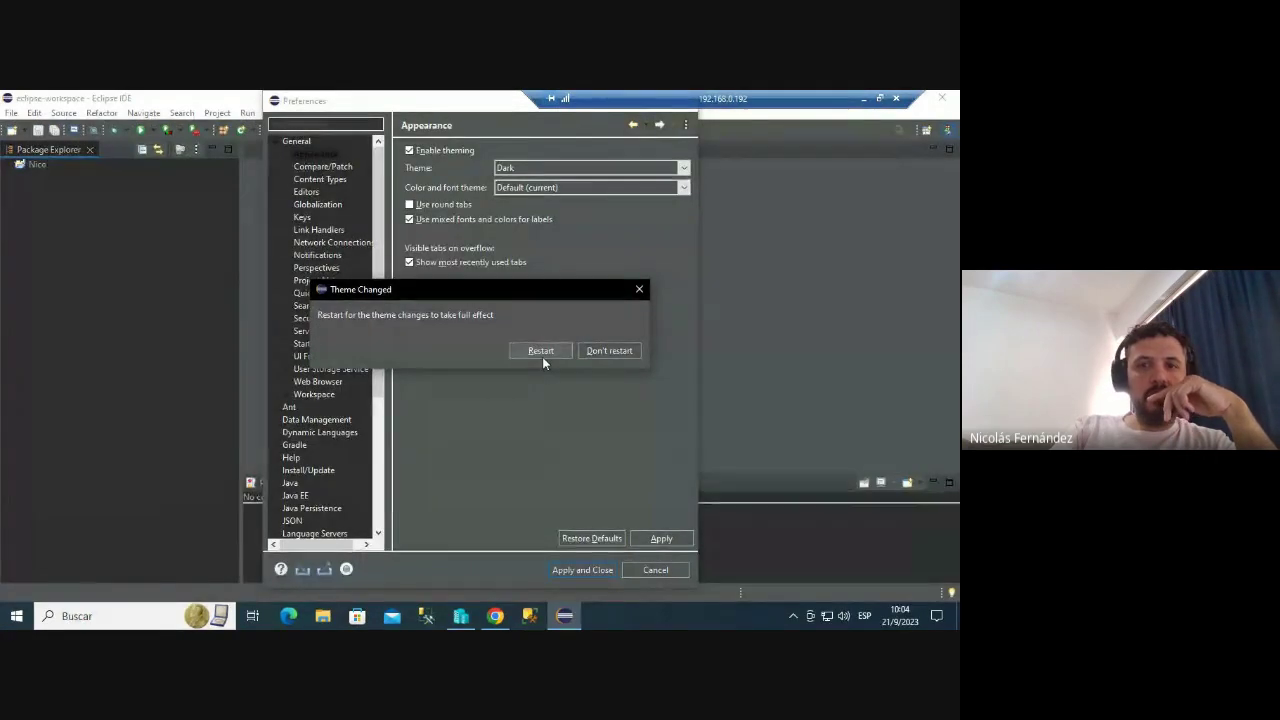
click(583, 355)
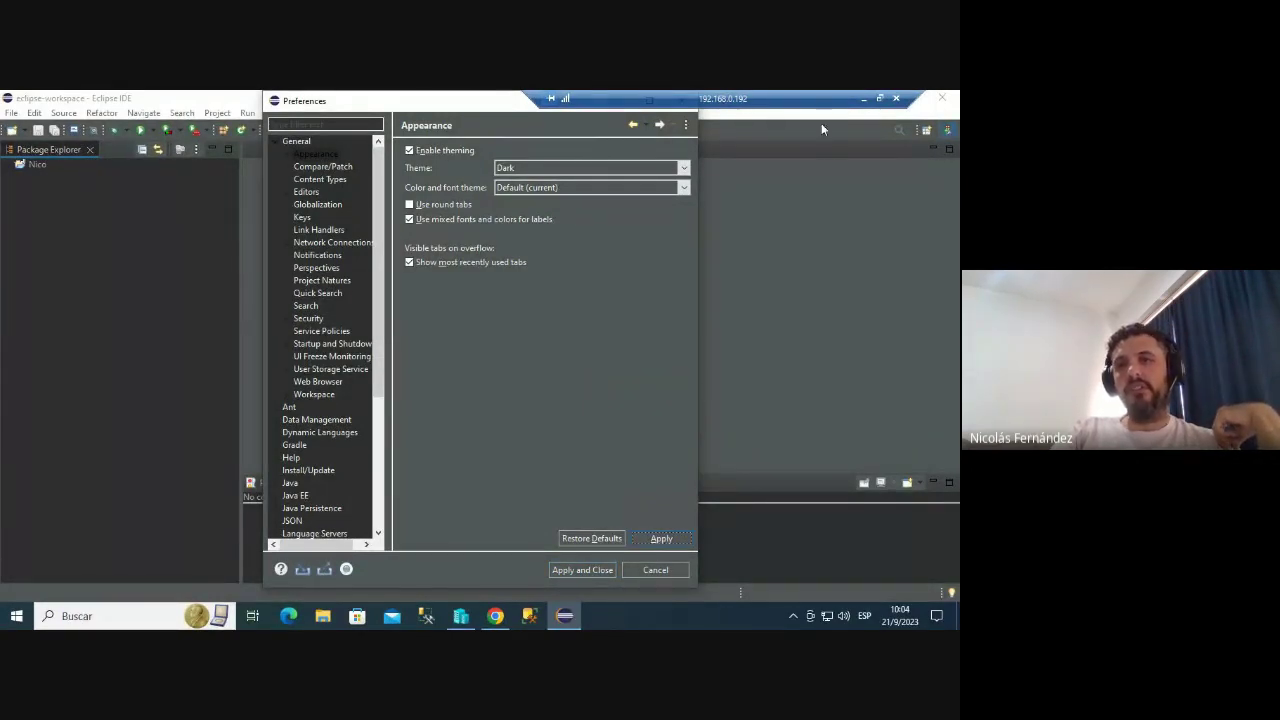
click(863, 98)
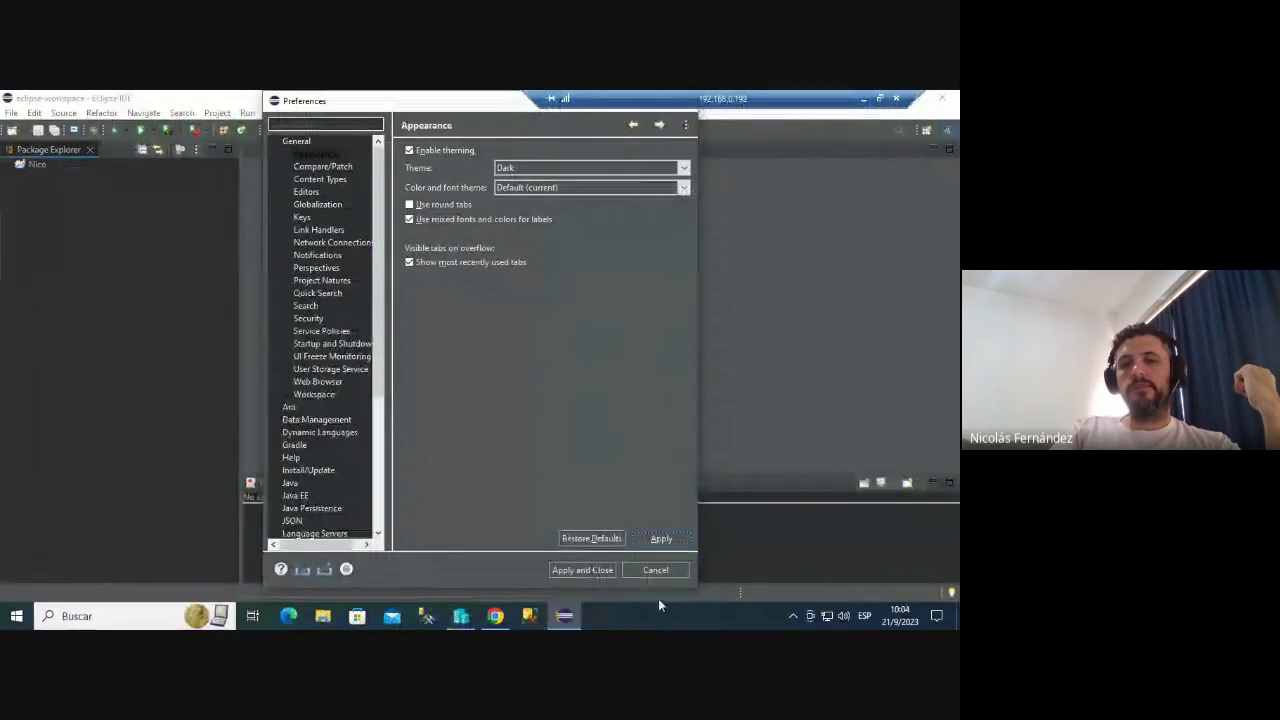
click(640, 572)
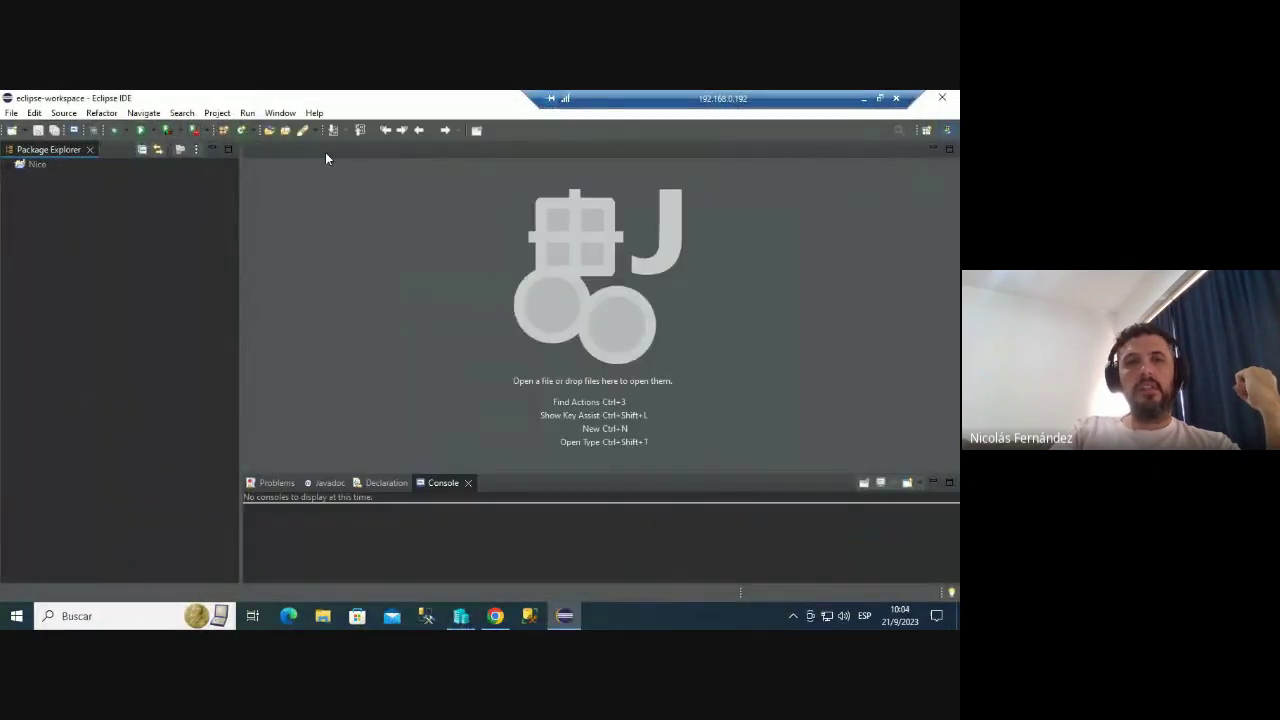
Reopen the Eclipse preferences to review the Appearance theme options and the Colors and Fonts settings, moving the dialog aside.
click(281, 114)
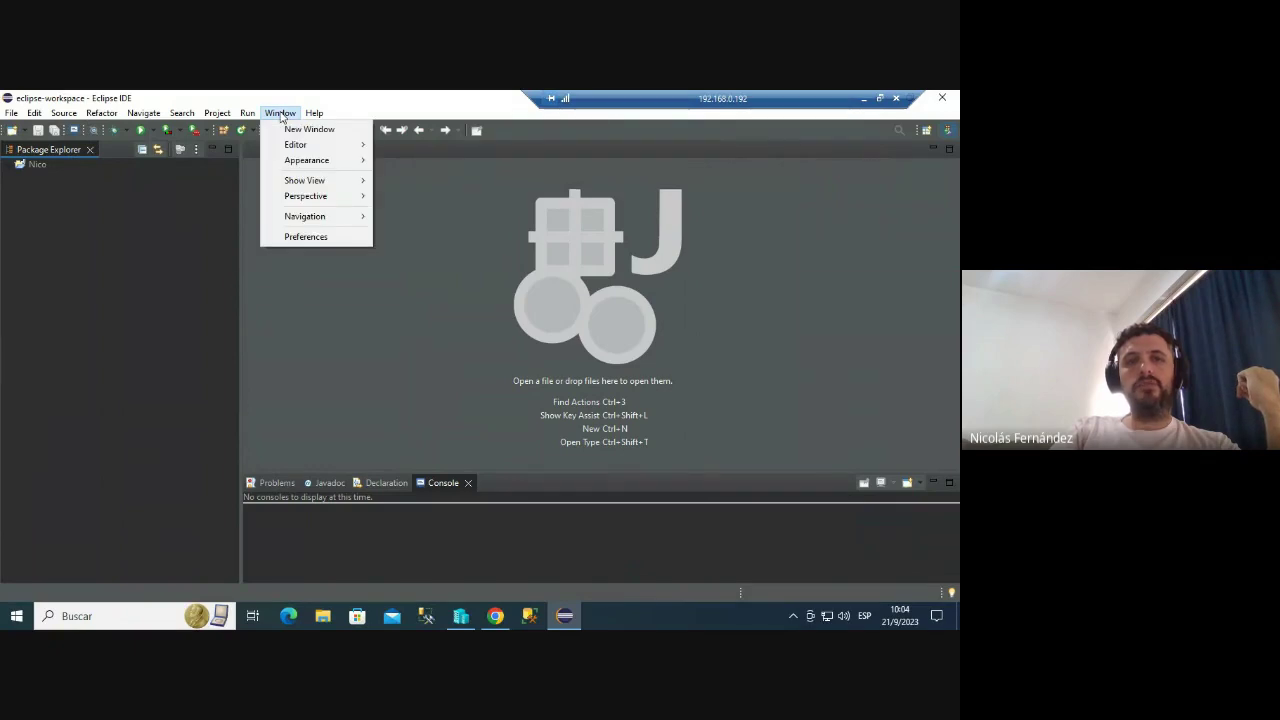
click(306, 237)
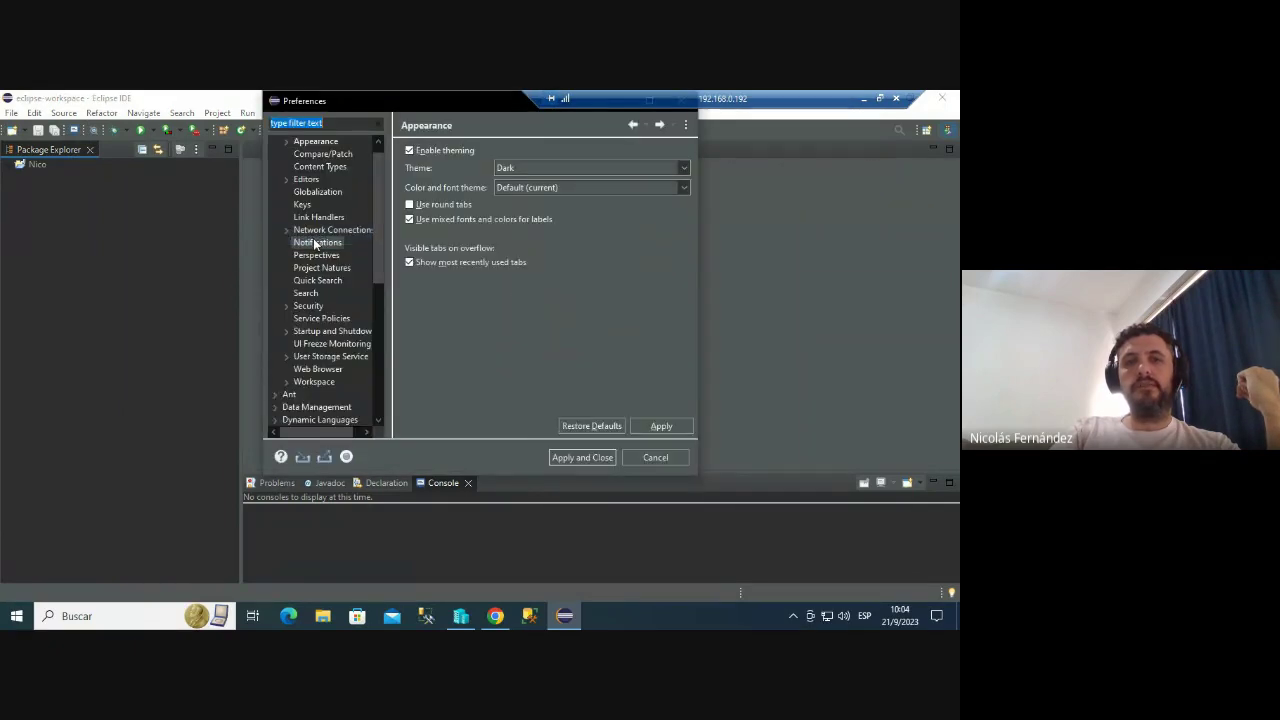
click(304, 146)
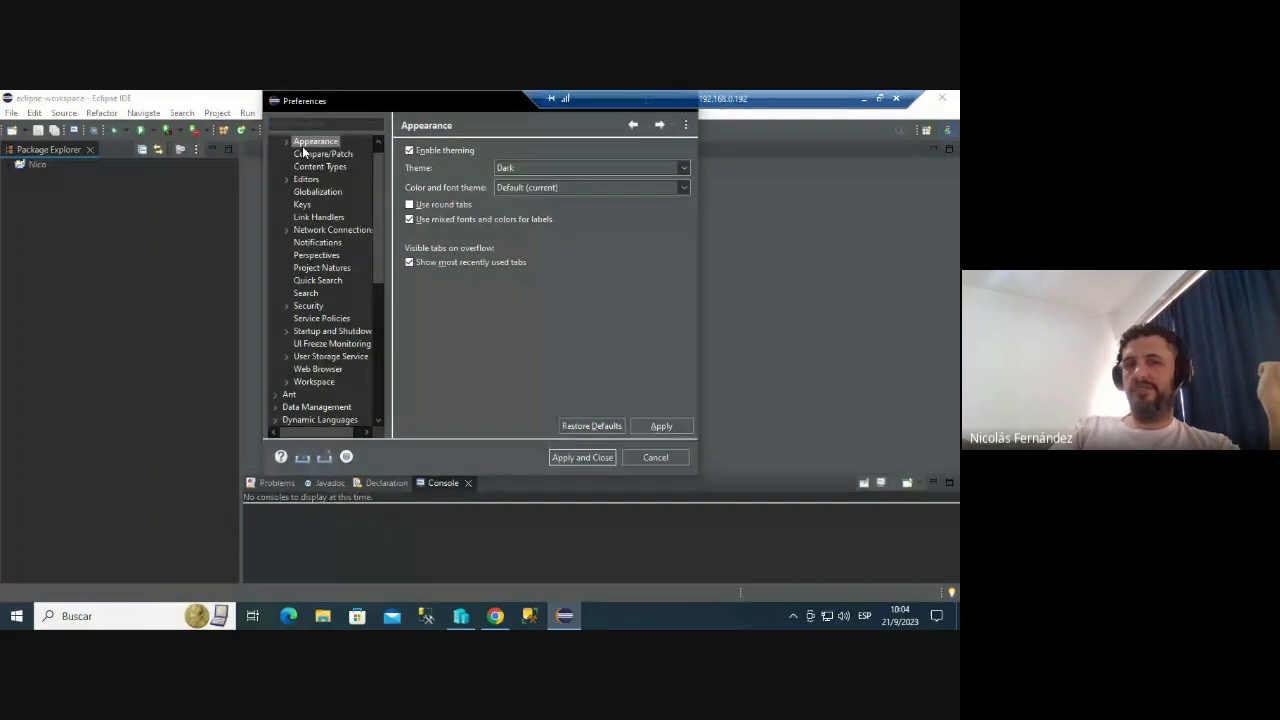
click(287, 142)
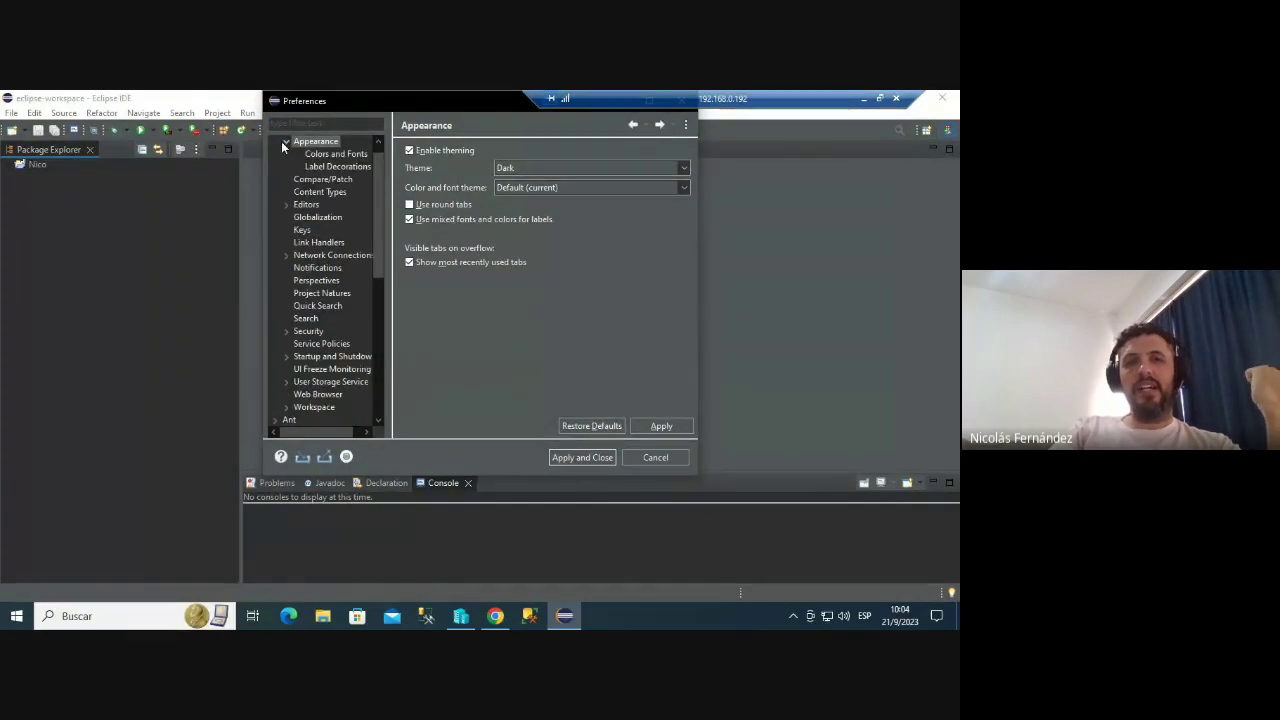
click(326, 154)
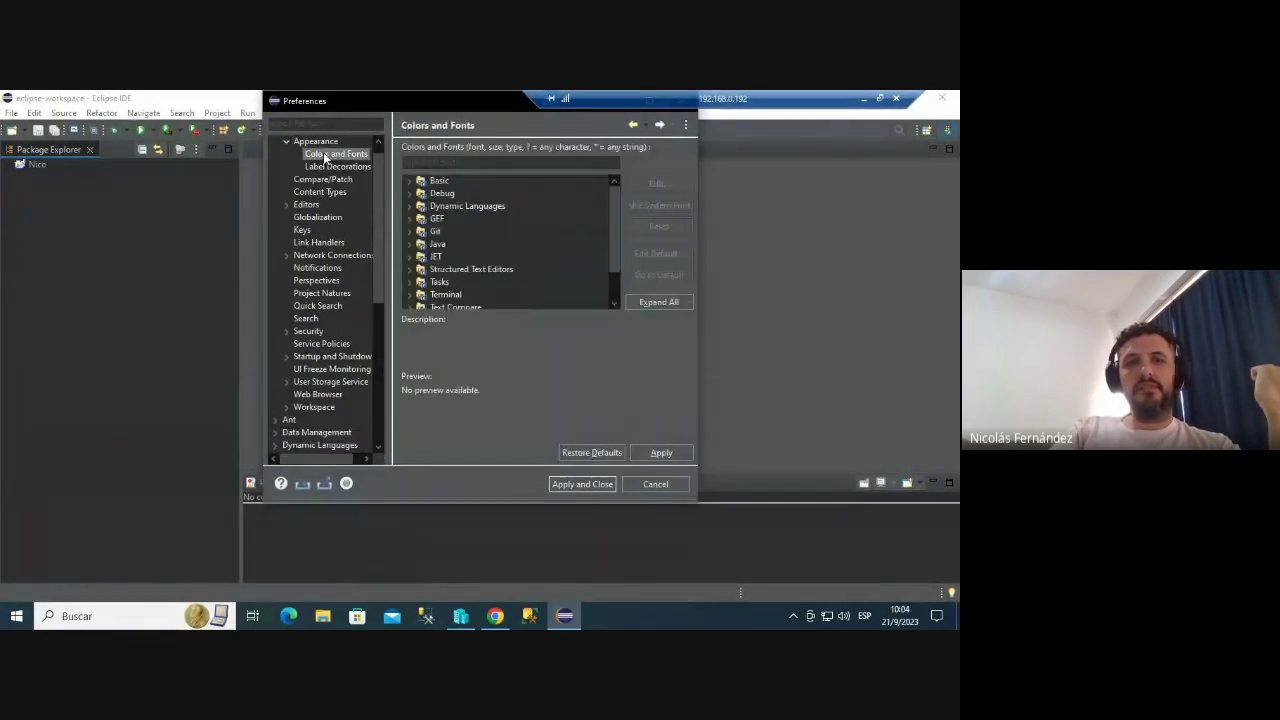
click(316, 142)
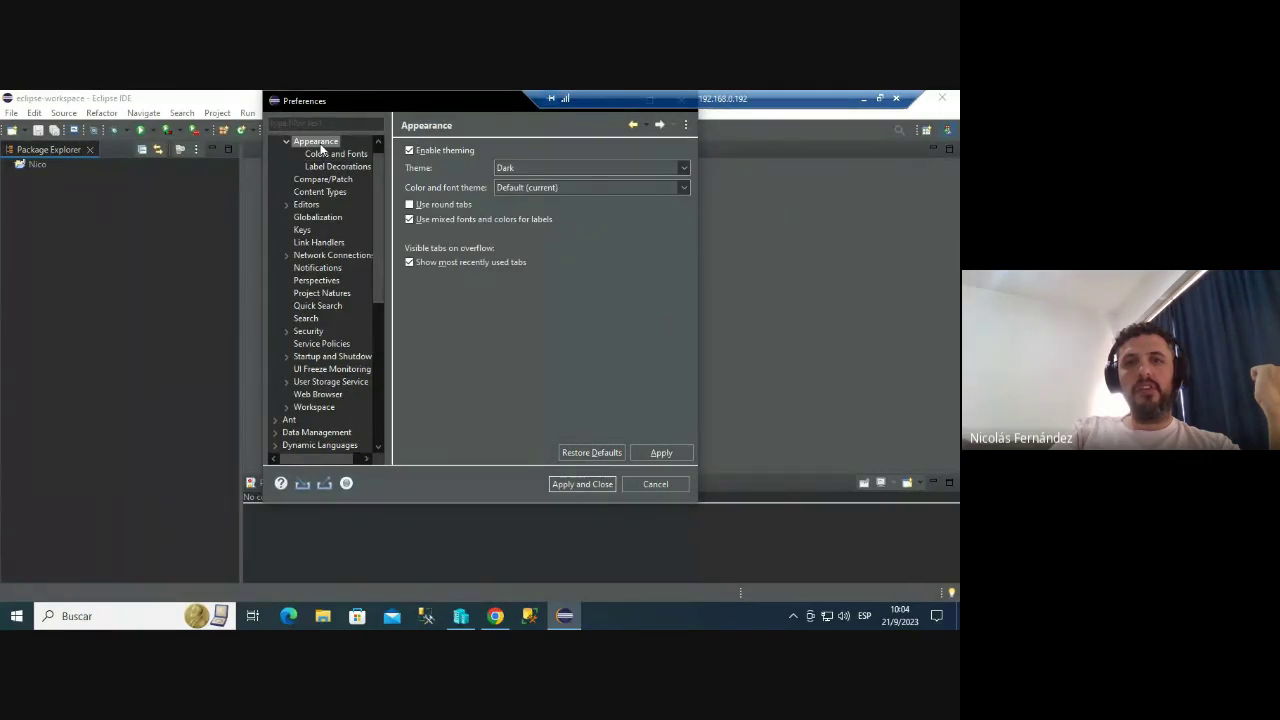
click(510, 170)
click(445, 175)
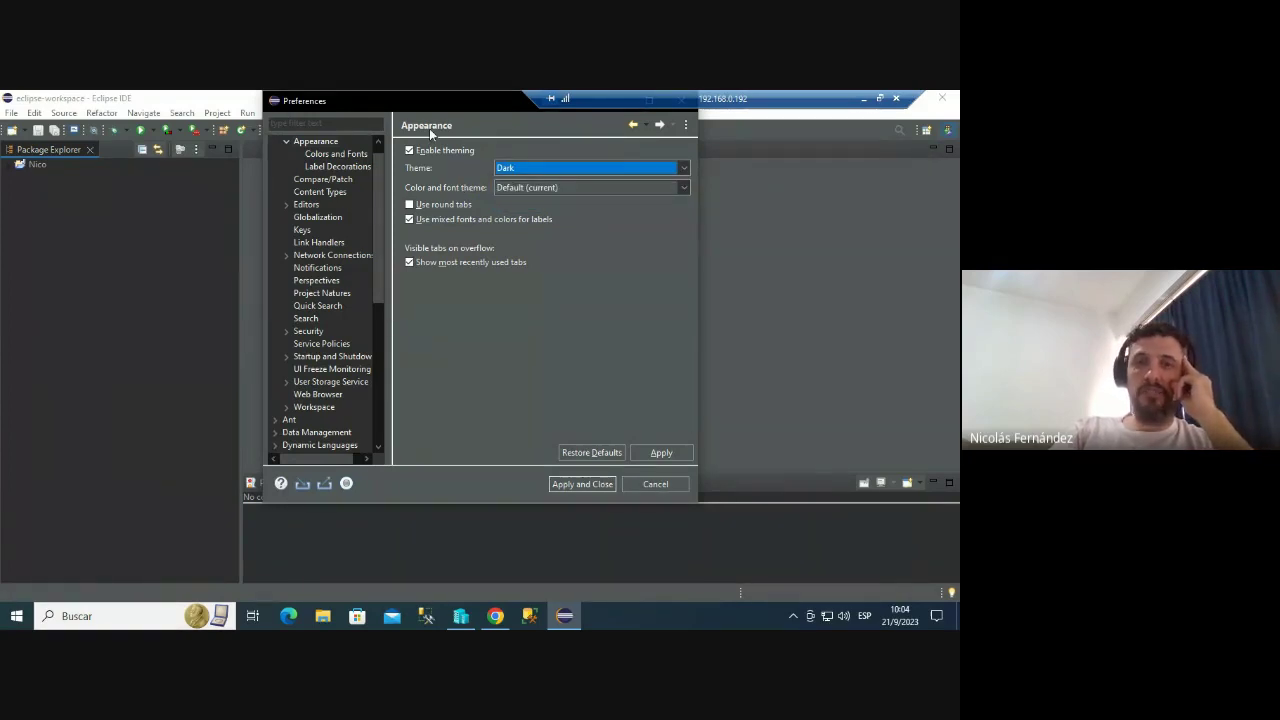
drag(427, 103, 328, 188)
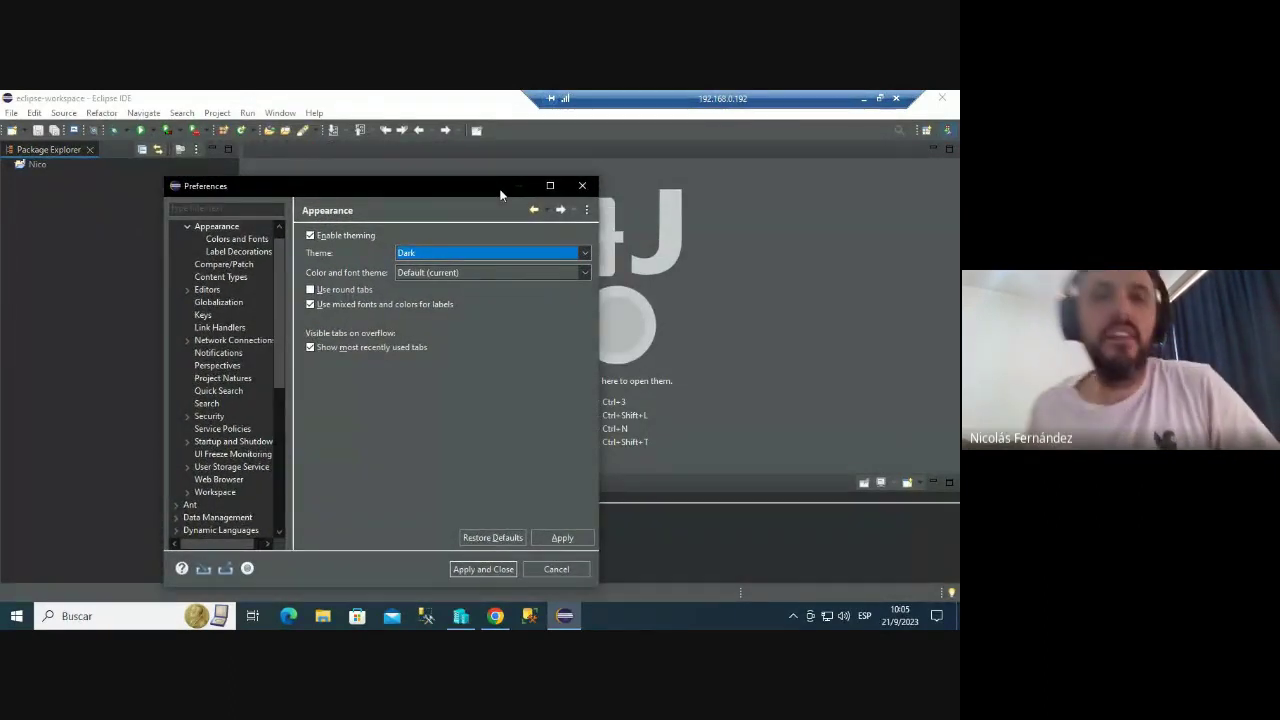
Minimize the remote session to return to the Meet call and dismiss the raised-hand notification.
click(862, 99)
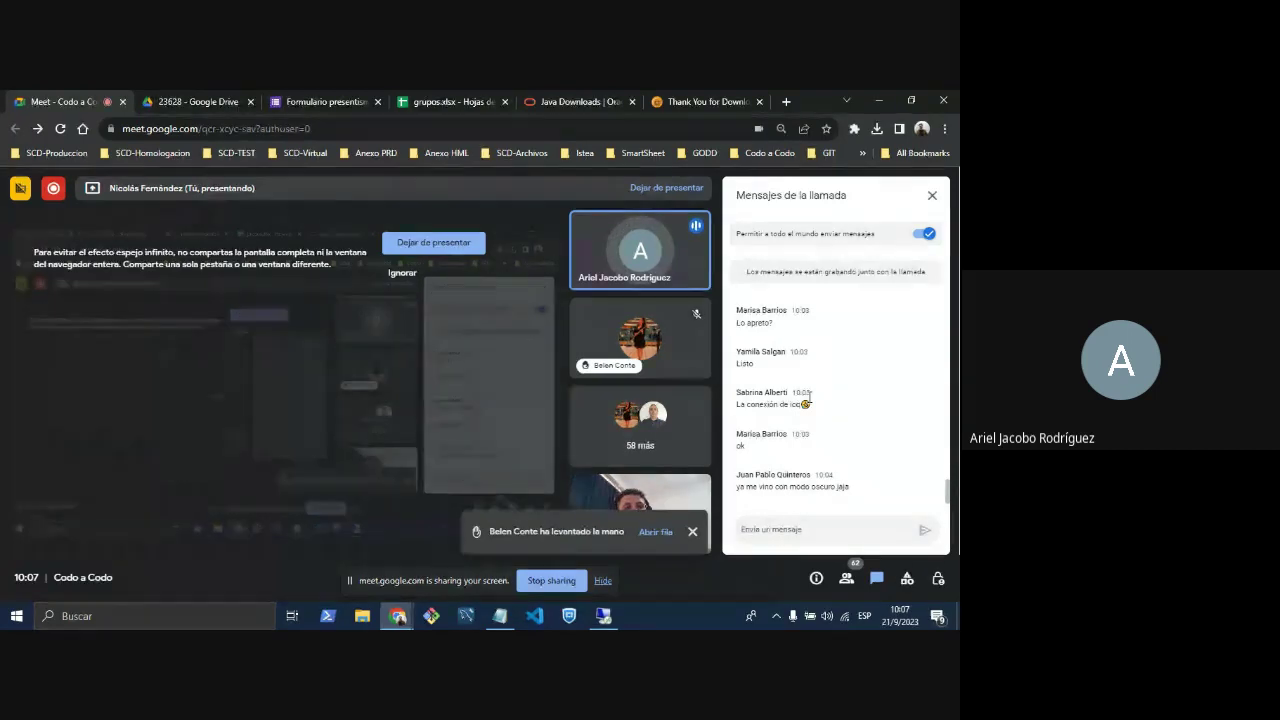
click(692, 531)
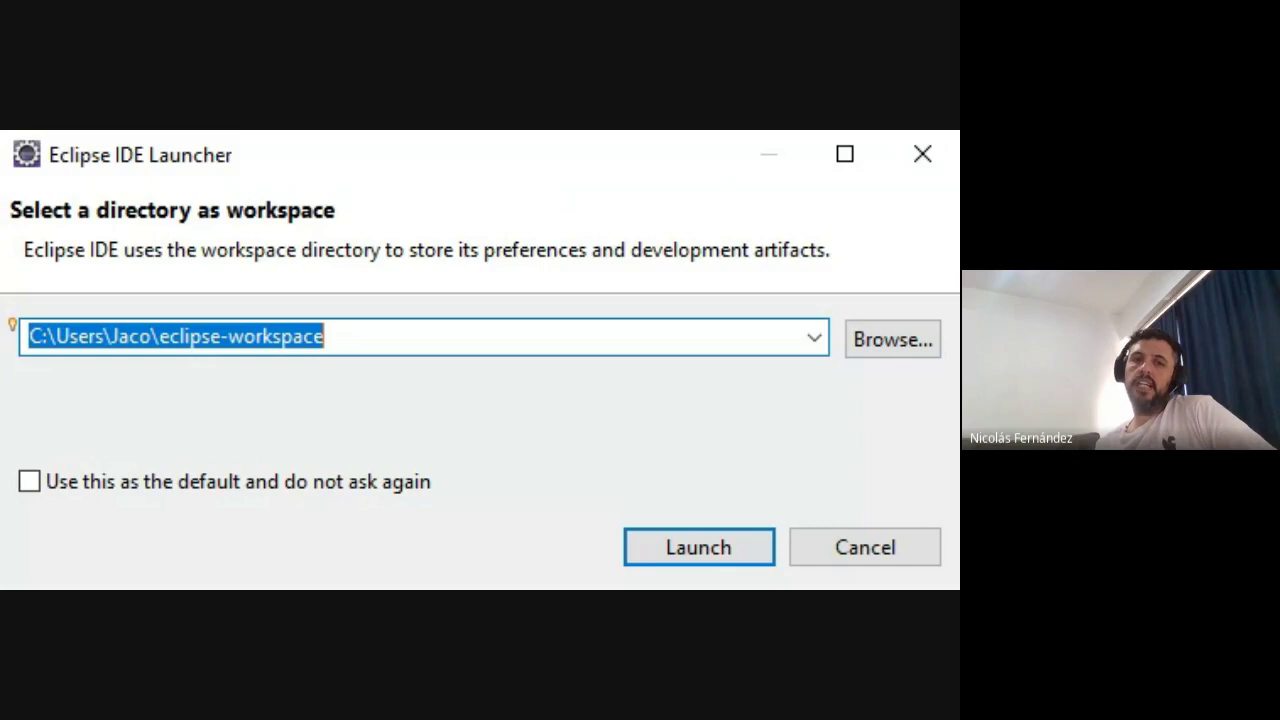
Make the eclipse-workspace directory the default in the Eclipse launcher so it does not ask again.
click(30, 486)
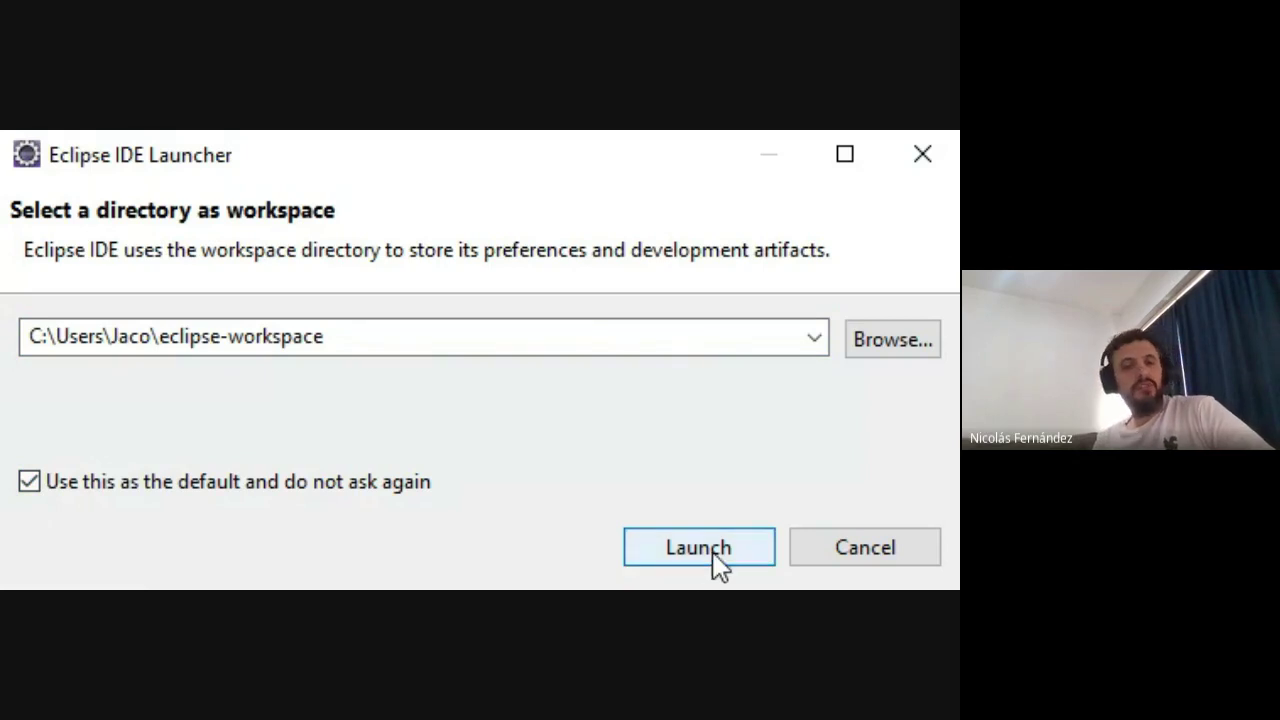
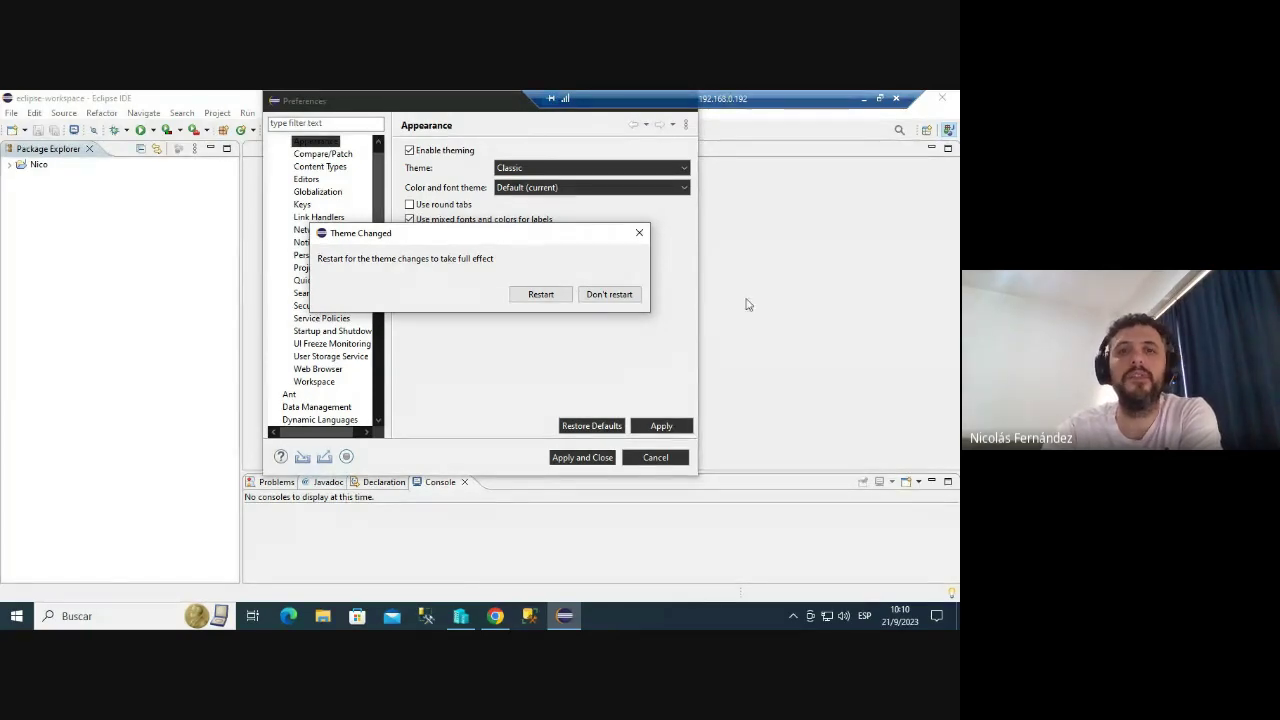
Dismiss the restart prompt, apply the Dark theme in the Appearance preferences, and skip restarting Eclipse.
click(643, 238)
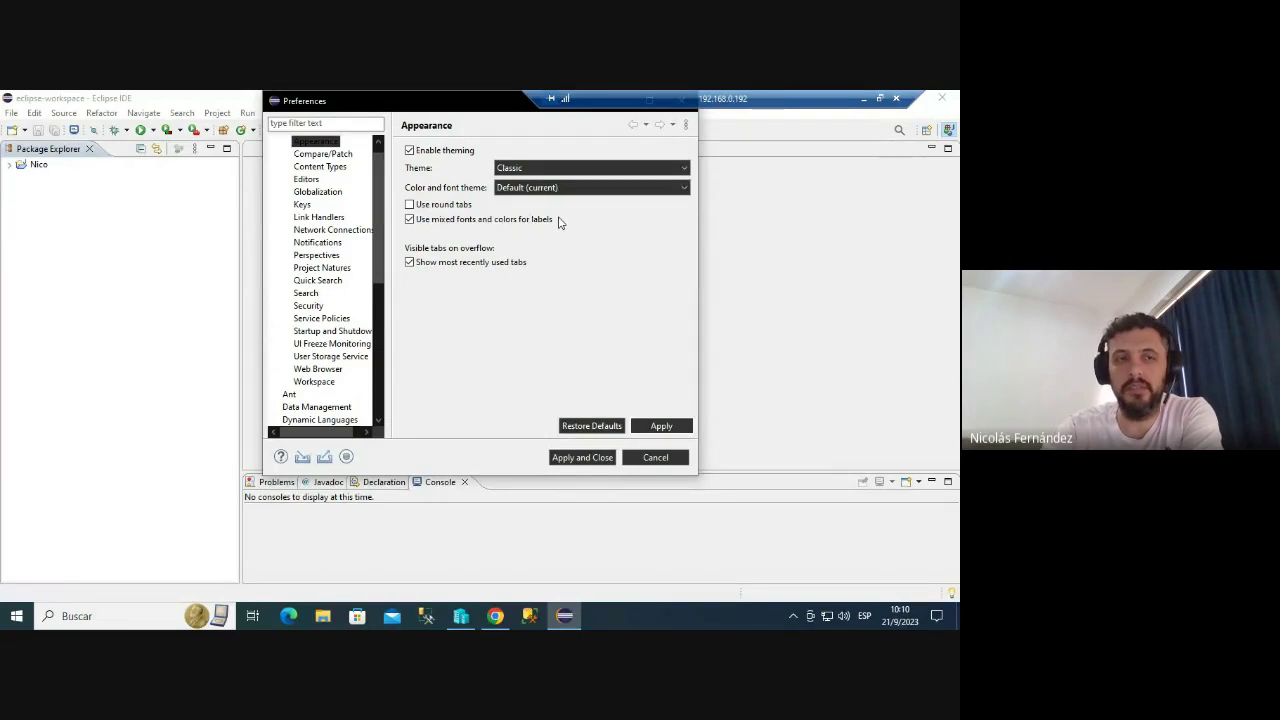
click(520, 168)
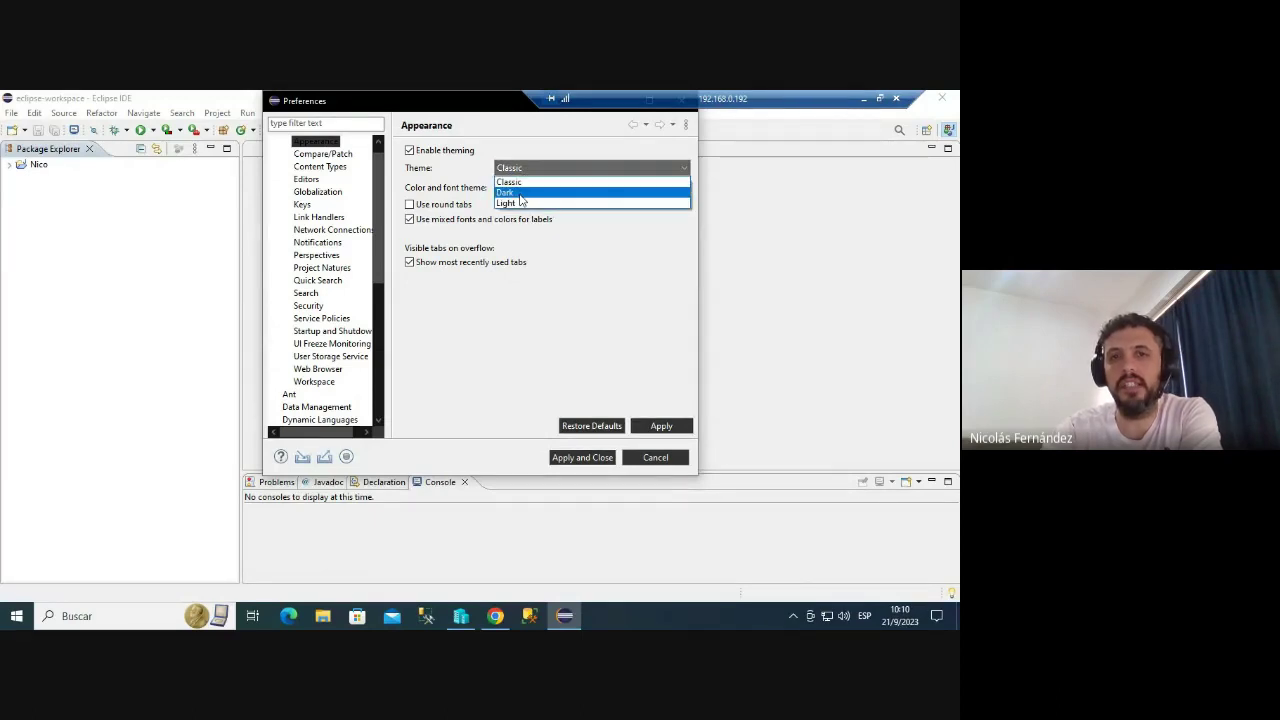
click(520, 193)
click(661, 427)
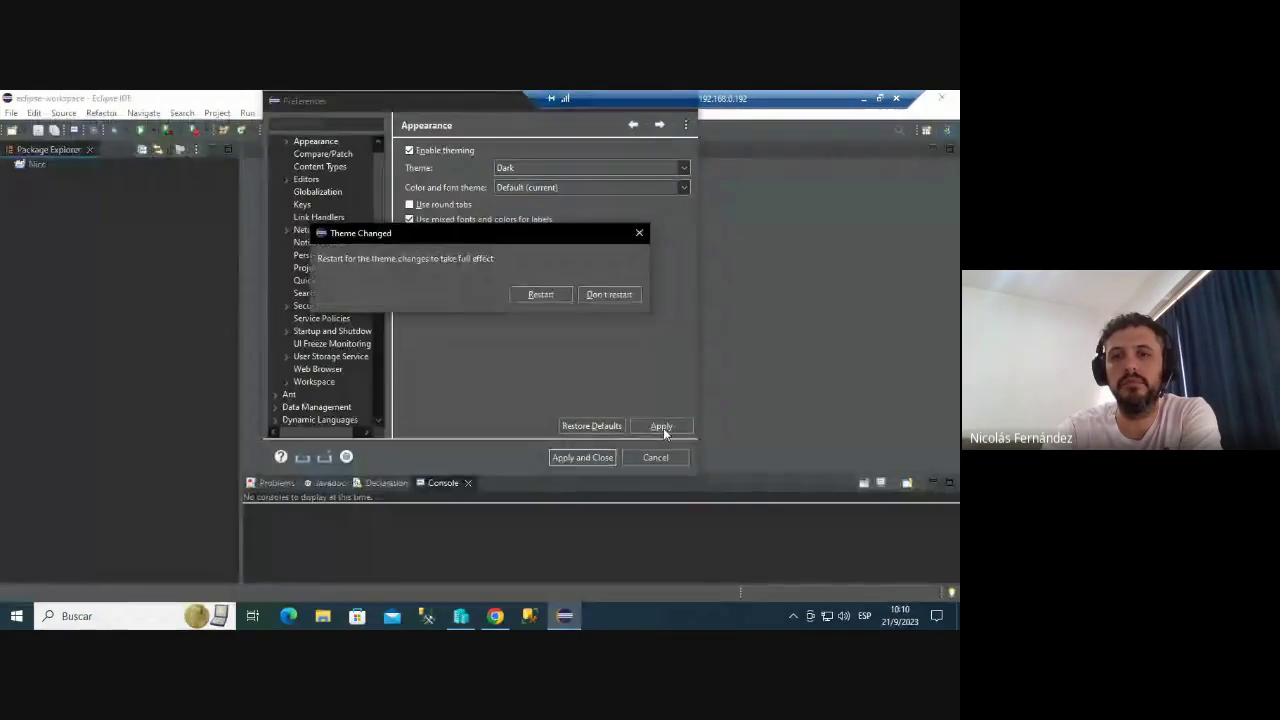
click(638, 236)
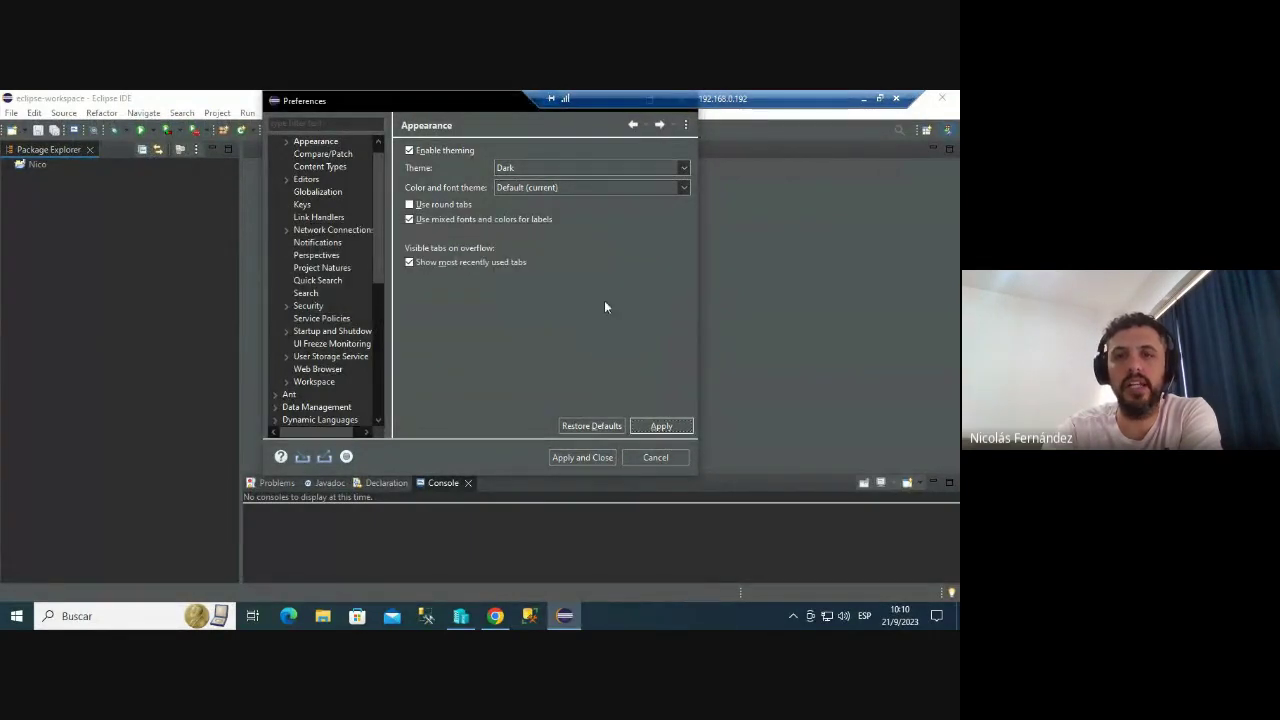
Examine the Autosave page under the General Editors preferences and go back to the Appearance page.
scroll(377, 168, up, 1)
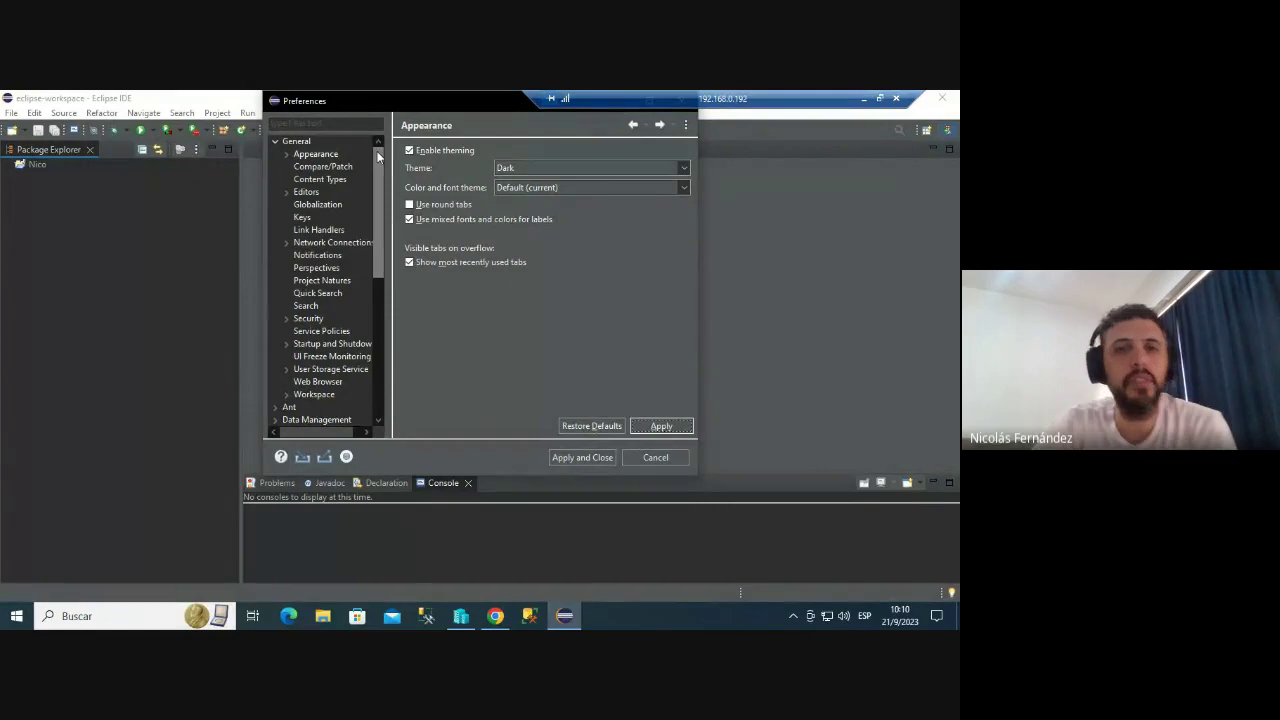
click(304, 192)
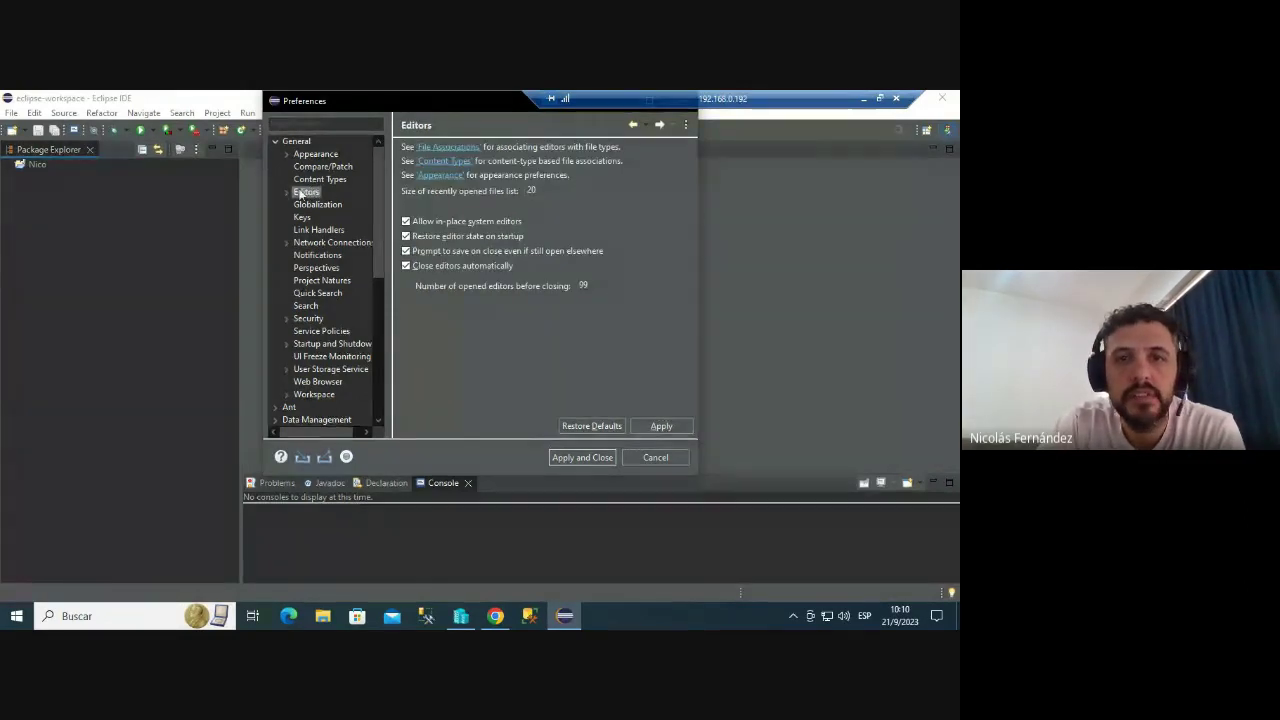
click(286, 193)
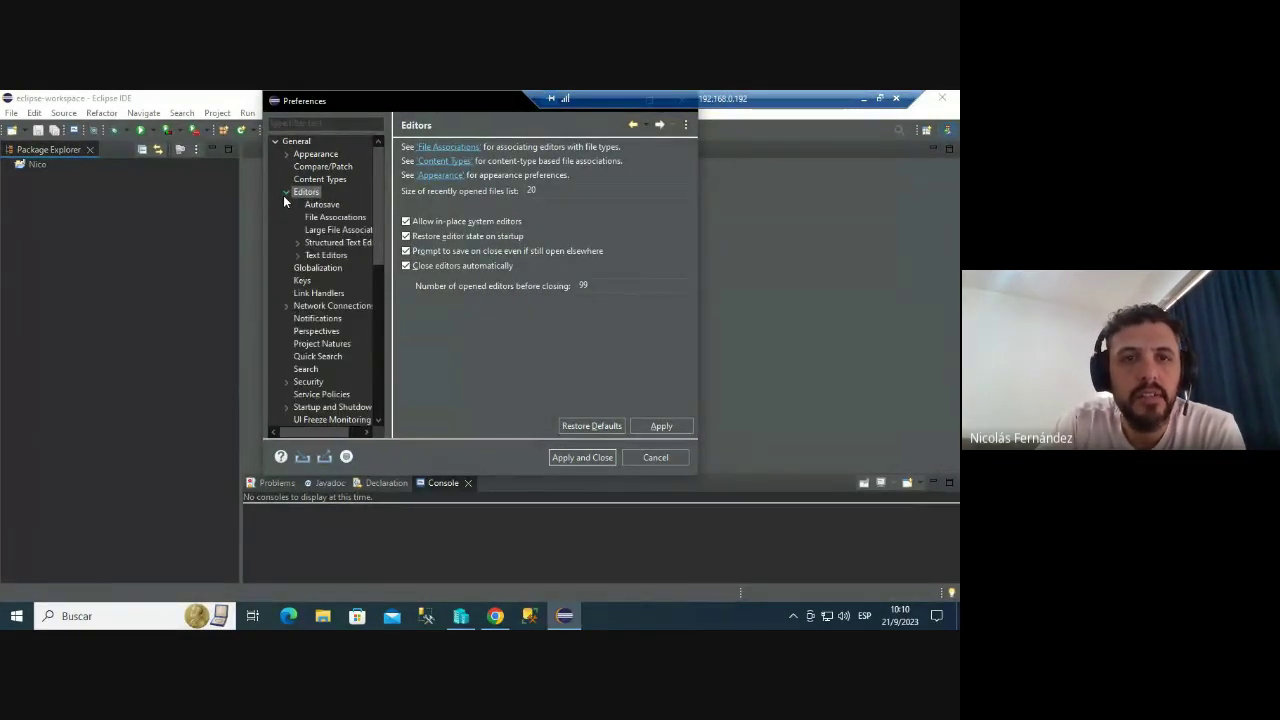
click(322, 204)
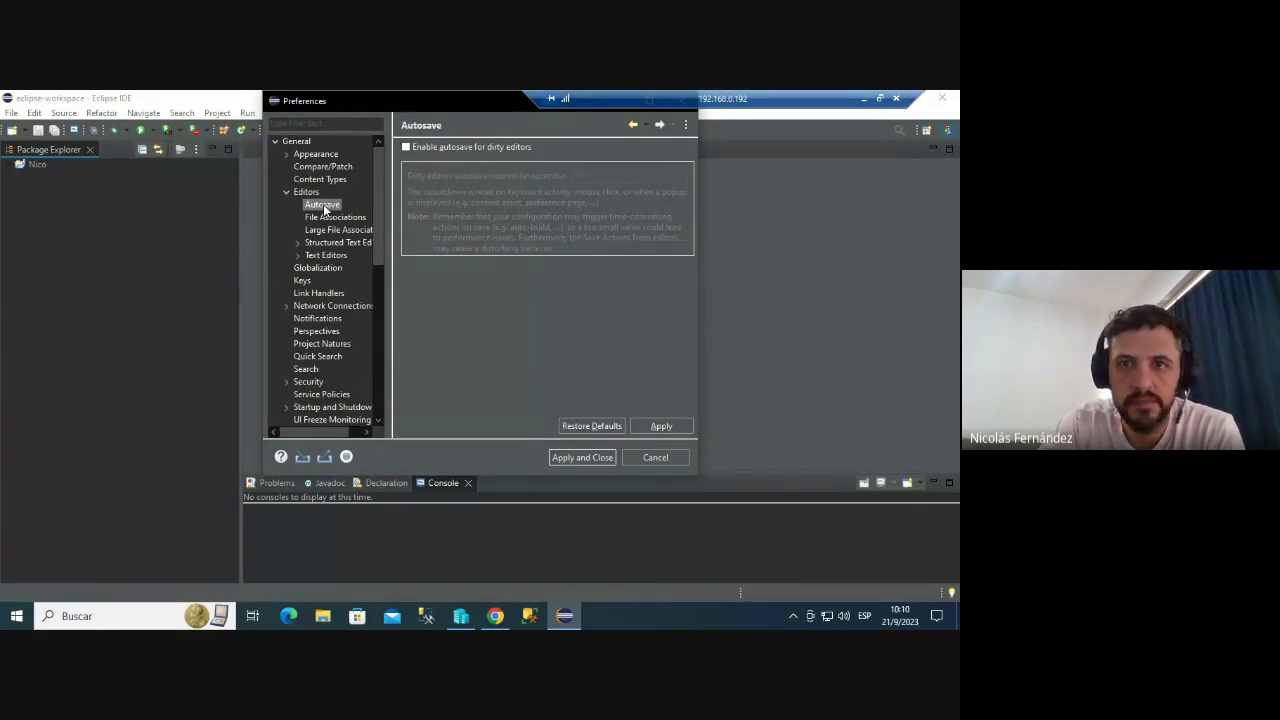
click(303, 156)
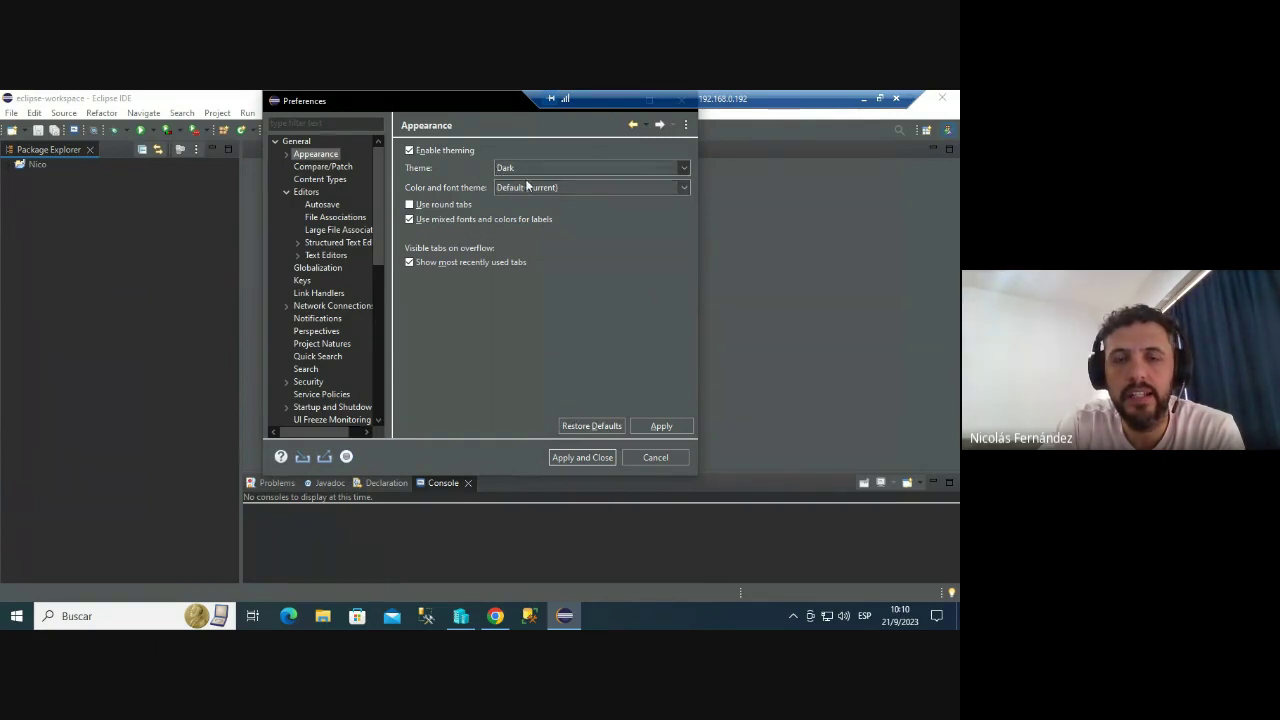
Enable autosave for dirty editors in the Autosave settings under General Editors.
click(314, 192)
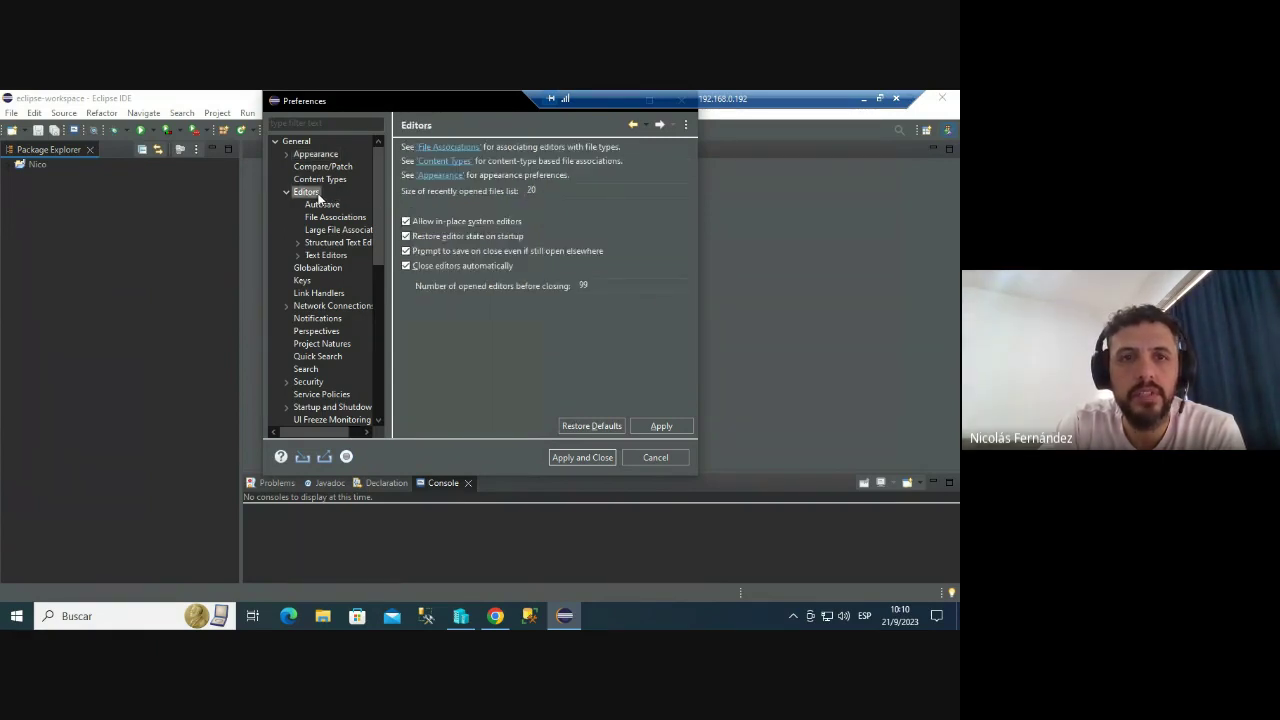
click(287, 154)
click(287, 154)
click(288, 194)
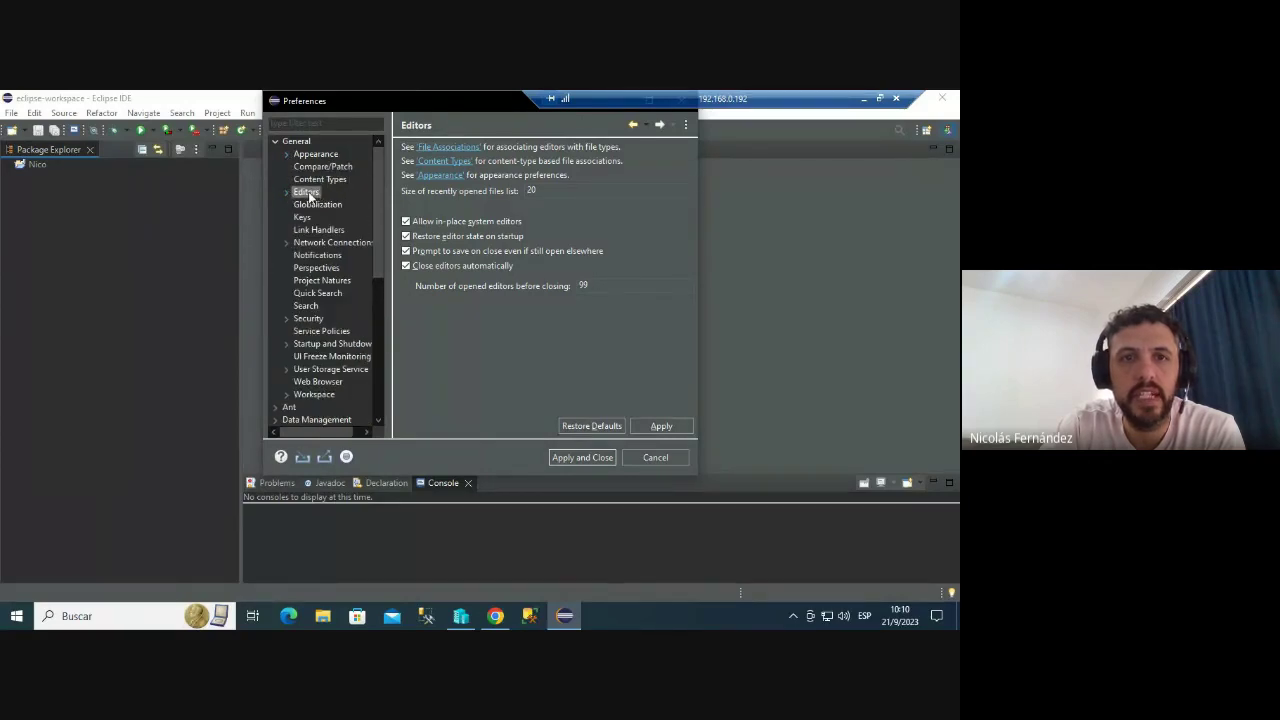
click(287, 193)
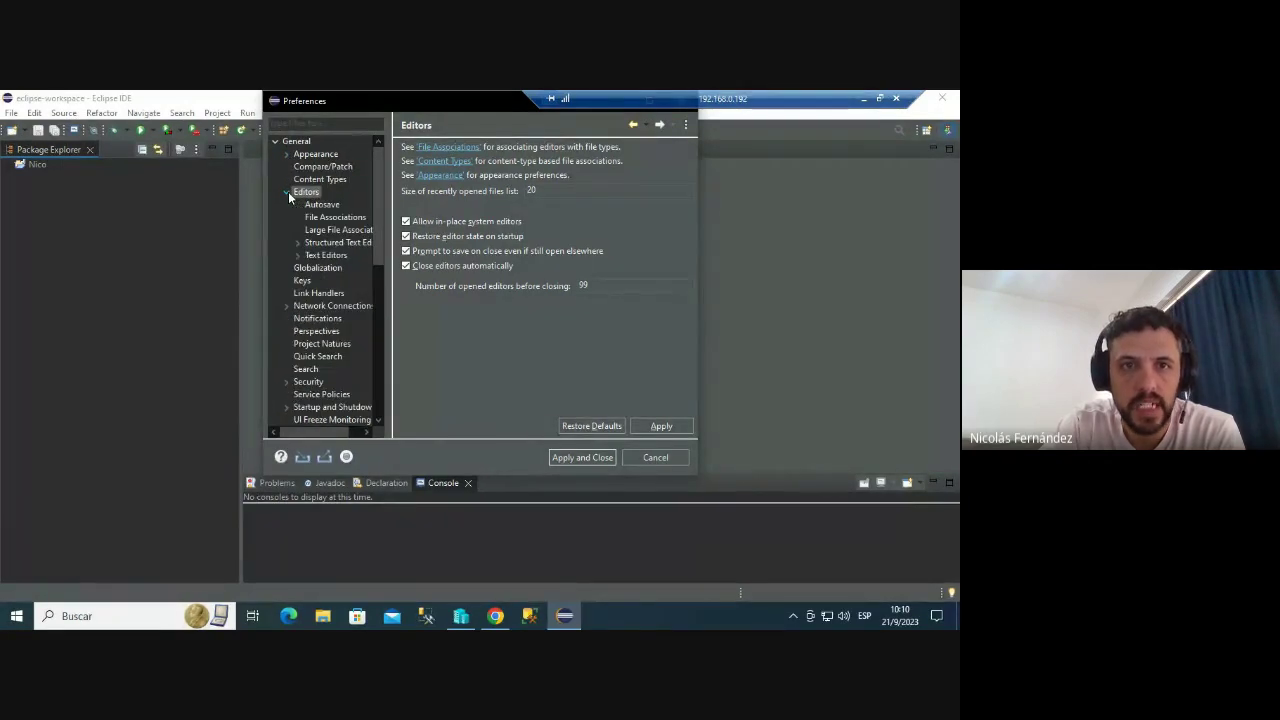
click(313, 205)
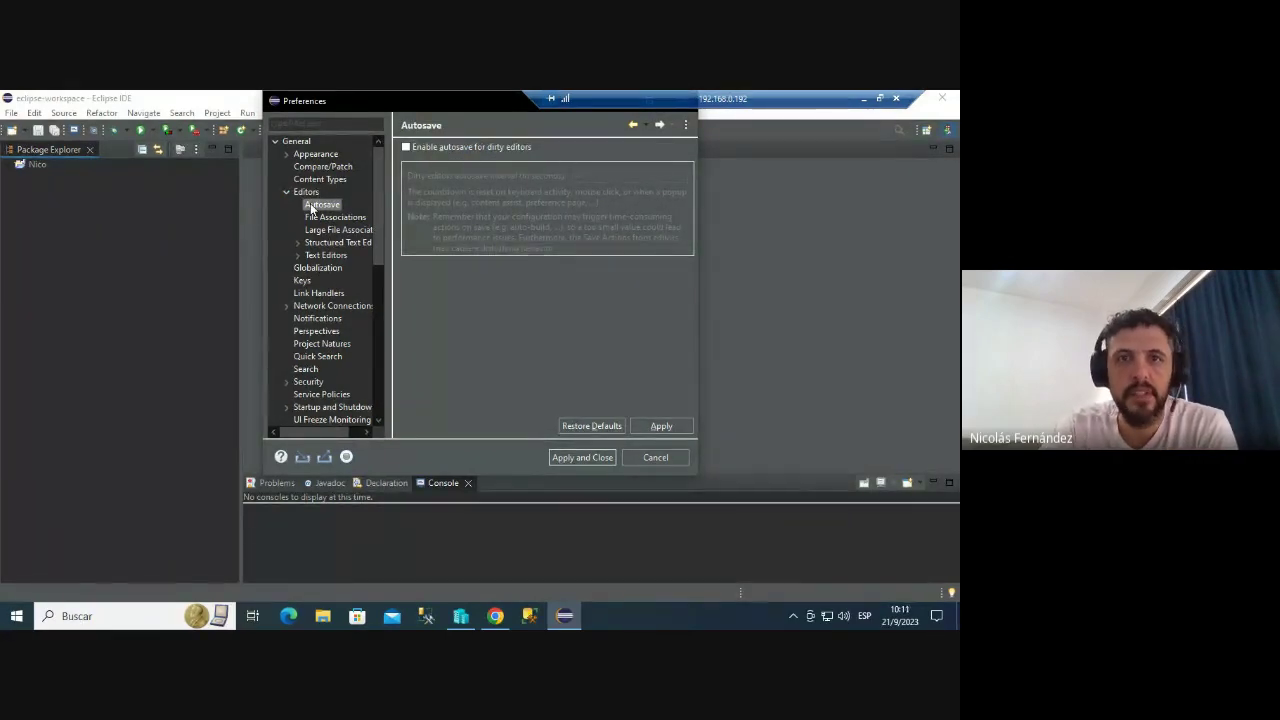
click(406, 148)
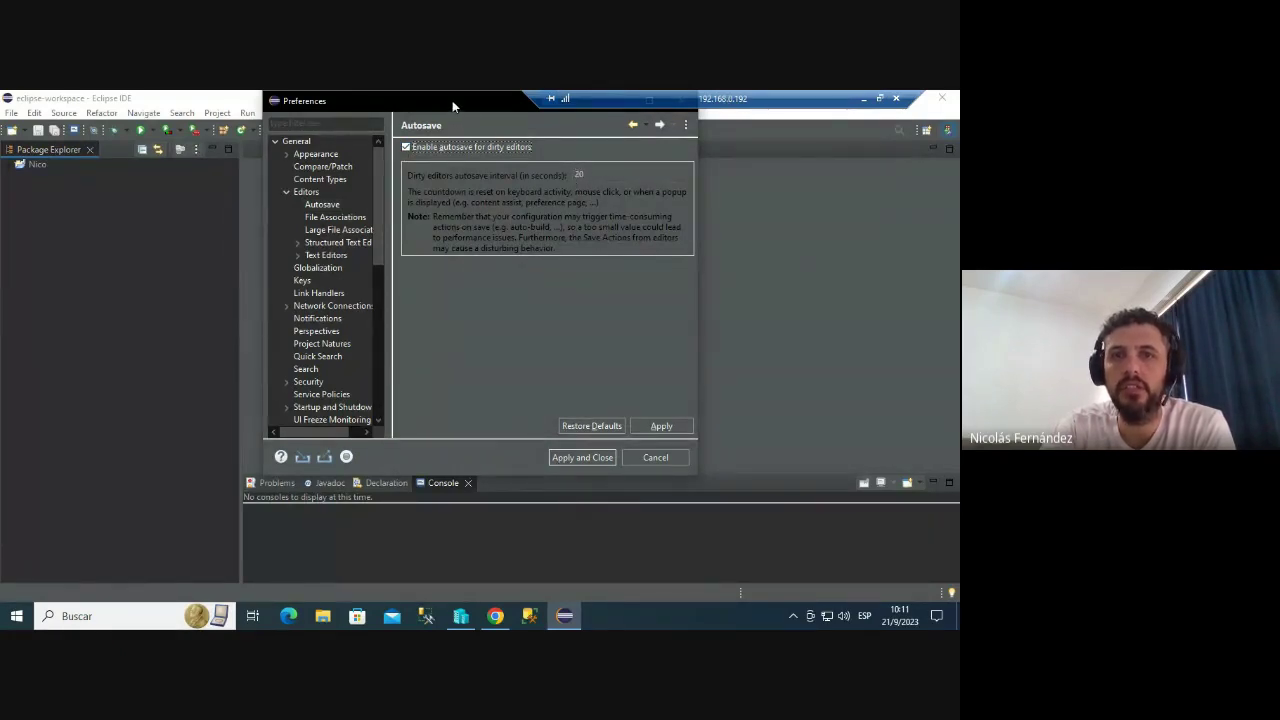
Discard the pending changes in the Preferences dialog and reopen the preferences at the General category.
drag(453, 106, 433, 135)
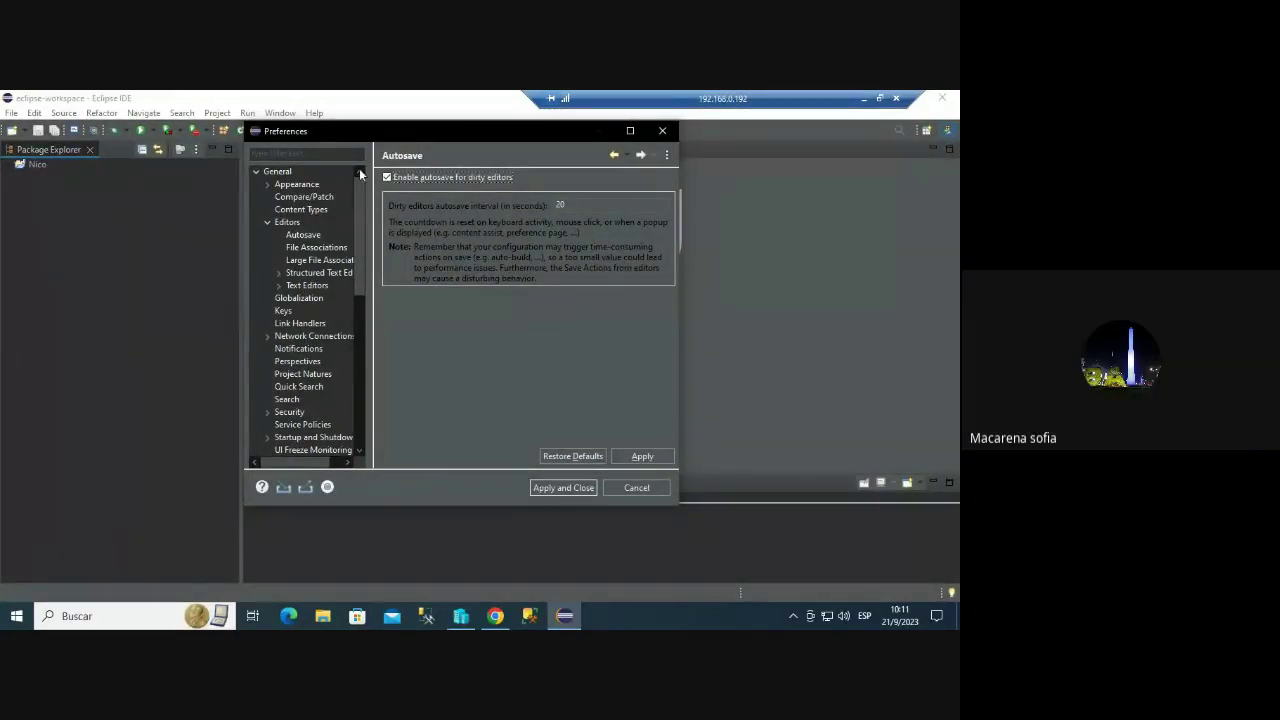
click(615, 487)
click(280, 113)
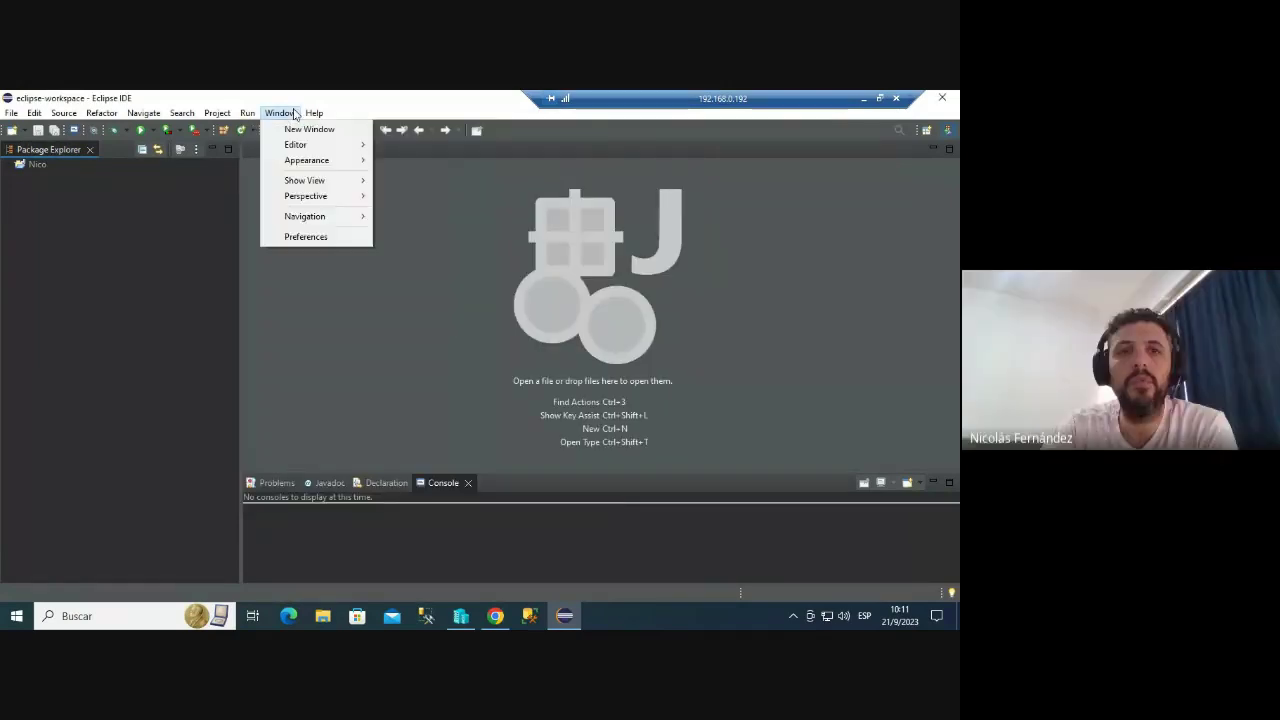
click(312, 236)
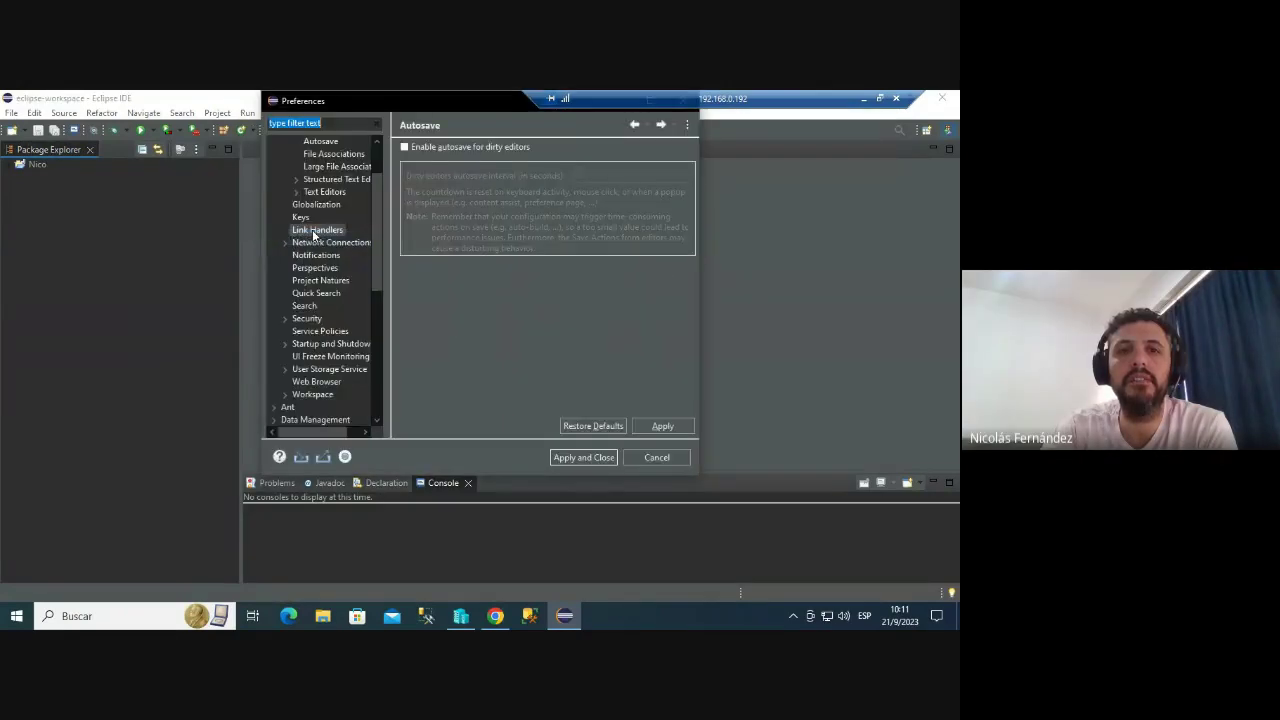
scroll(303, 226, up, 2)
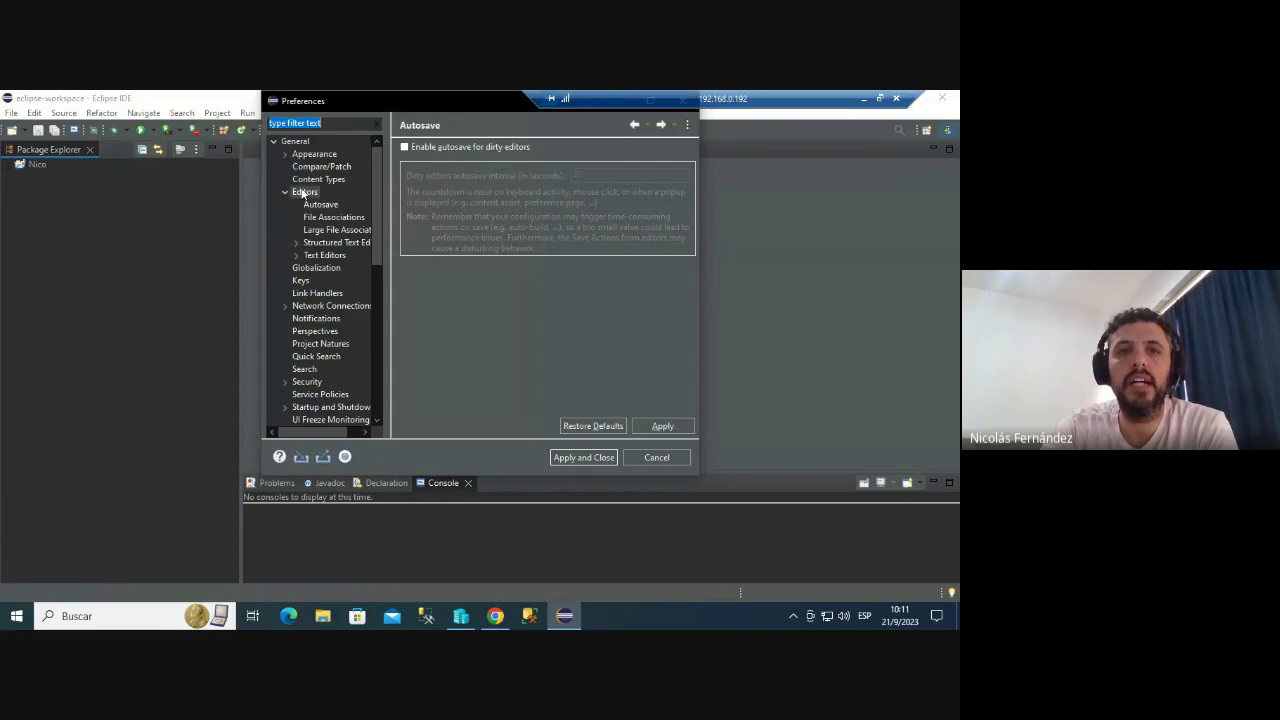
Enable autosave for dirty editors on the Autosave page under General Editors, then apply the change and close the Preferences.
click(286, 193)
click(285, 192)
click(285, 192)
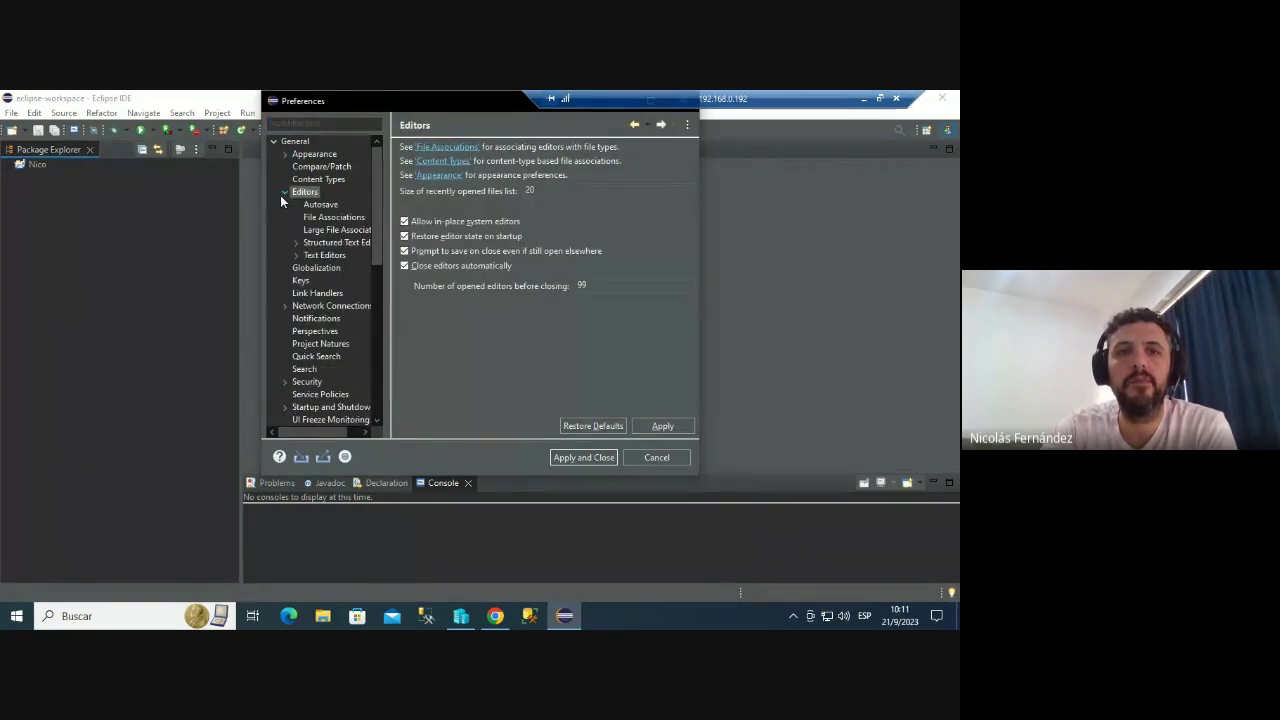
click(321, 205)
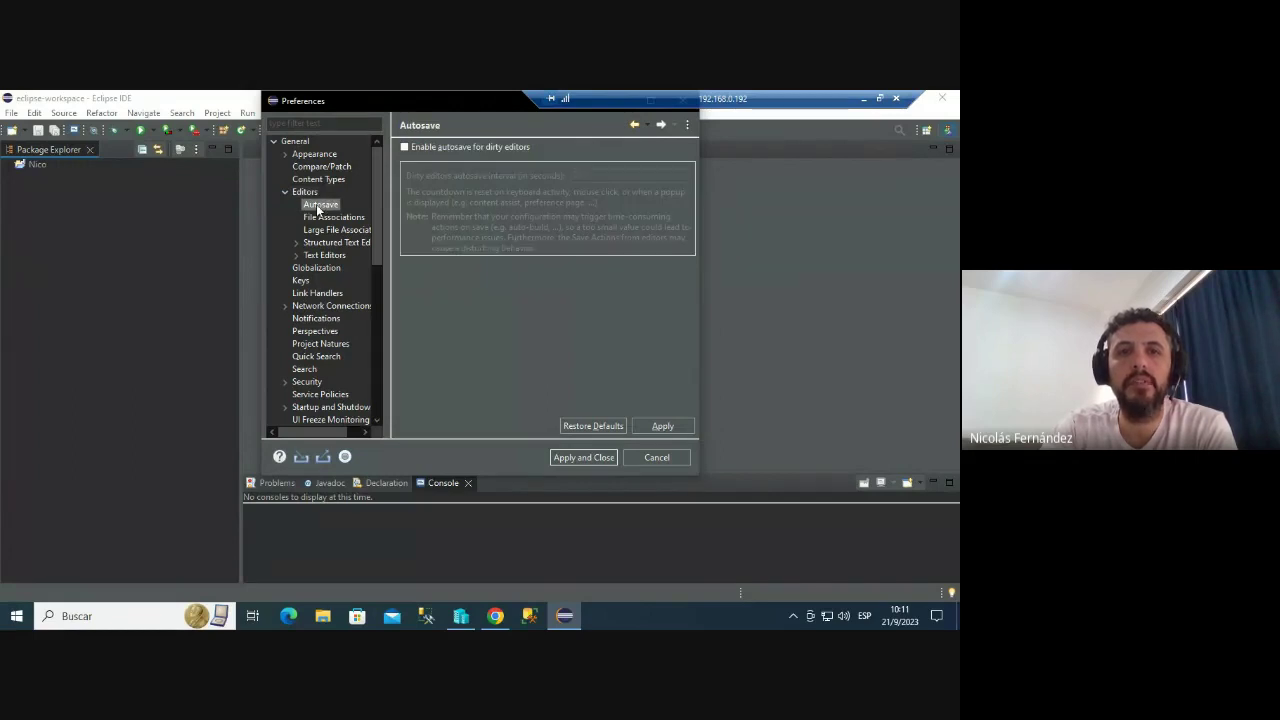
click(405, 147)
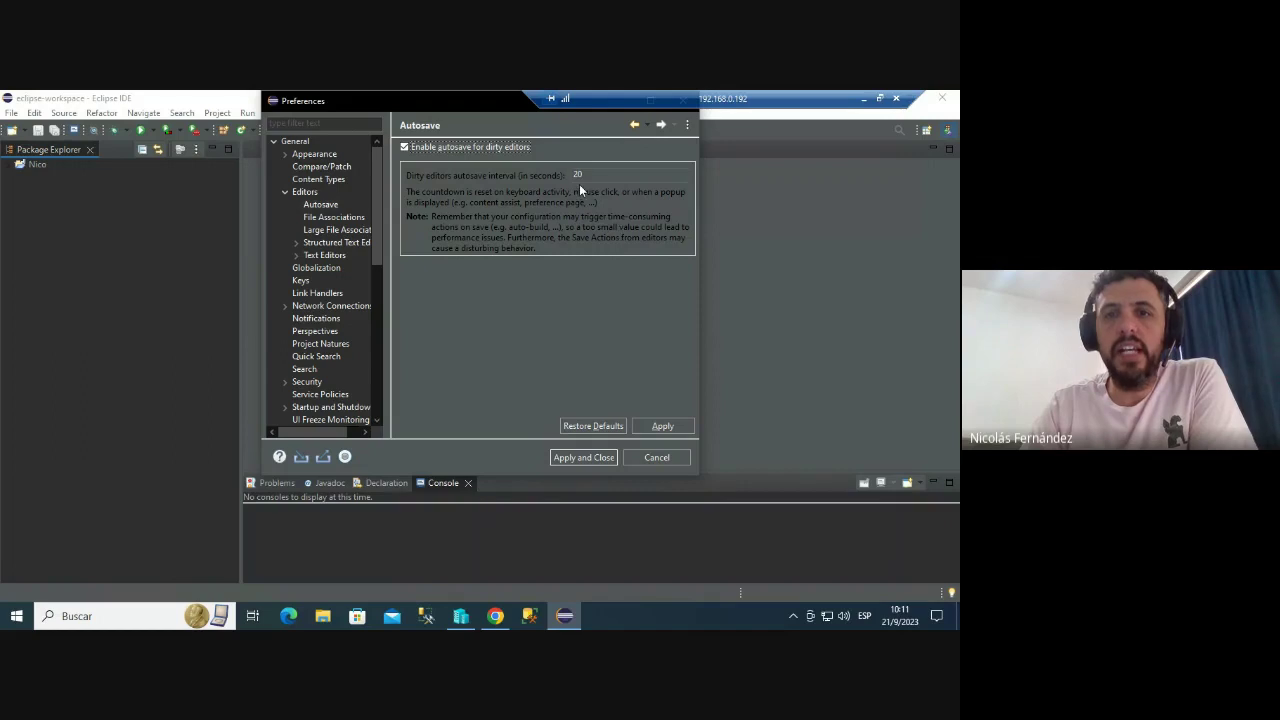
click(660, 427)
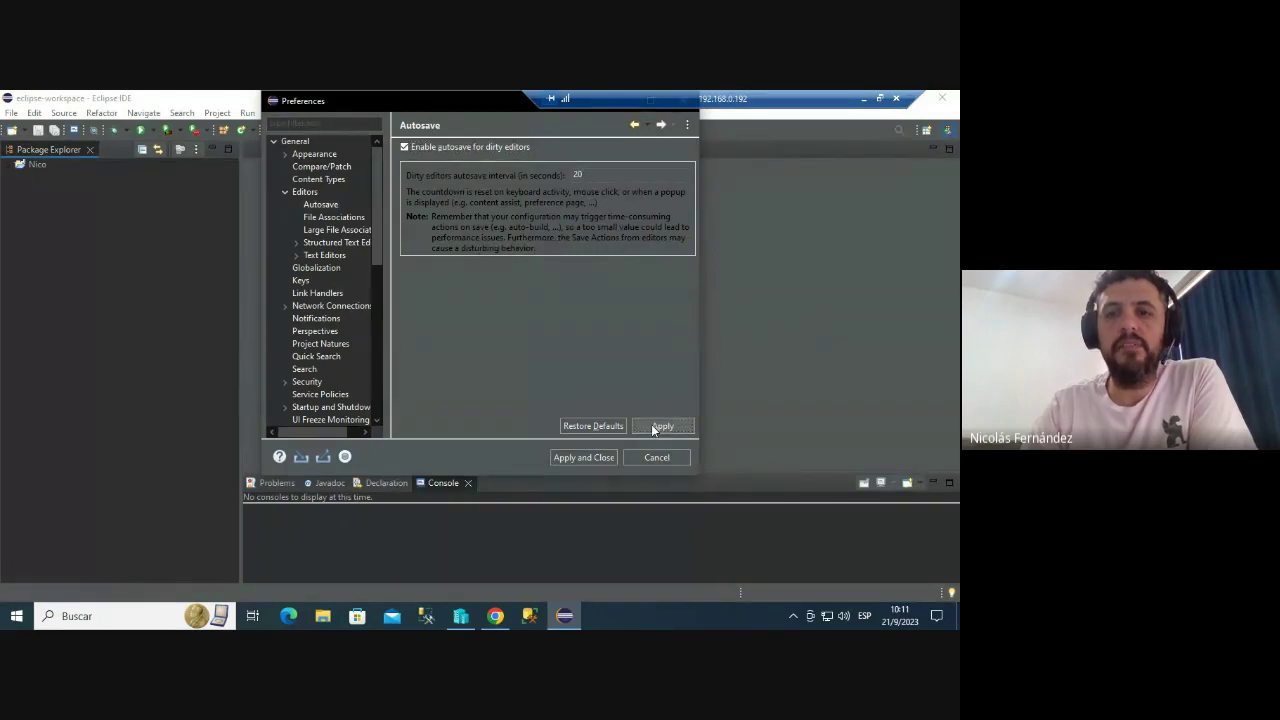
click(594, 459)
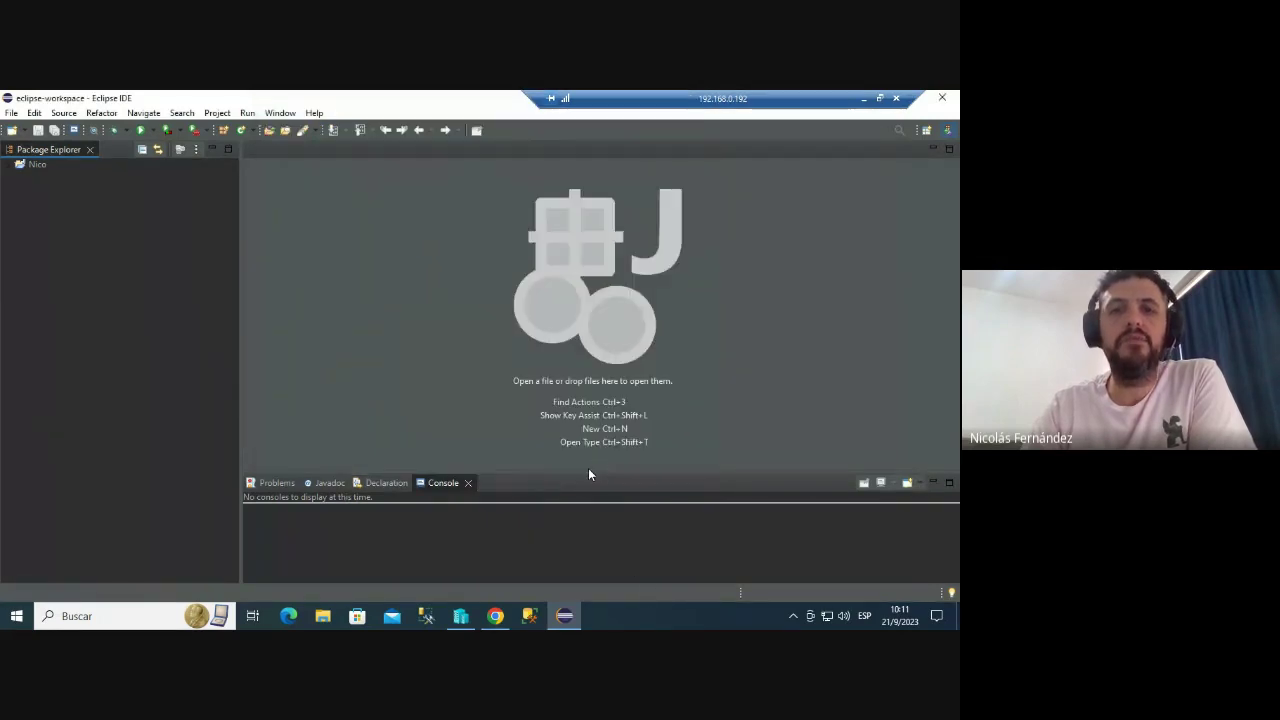
Review the Appearance, Editors and Autosave pages under General in the Preferences and close them without changes.
click(280, 113)
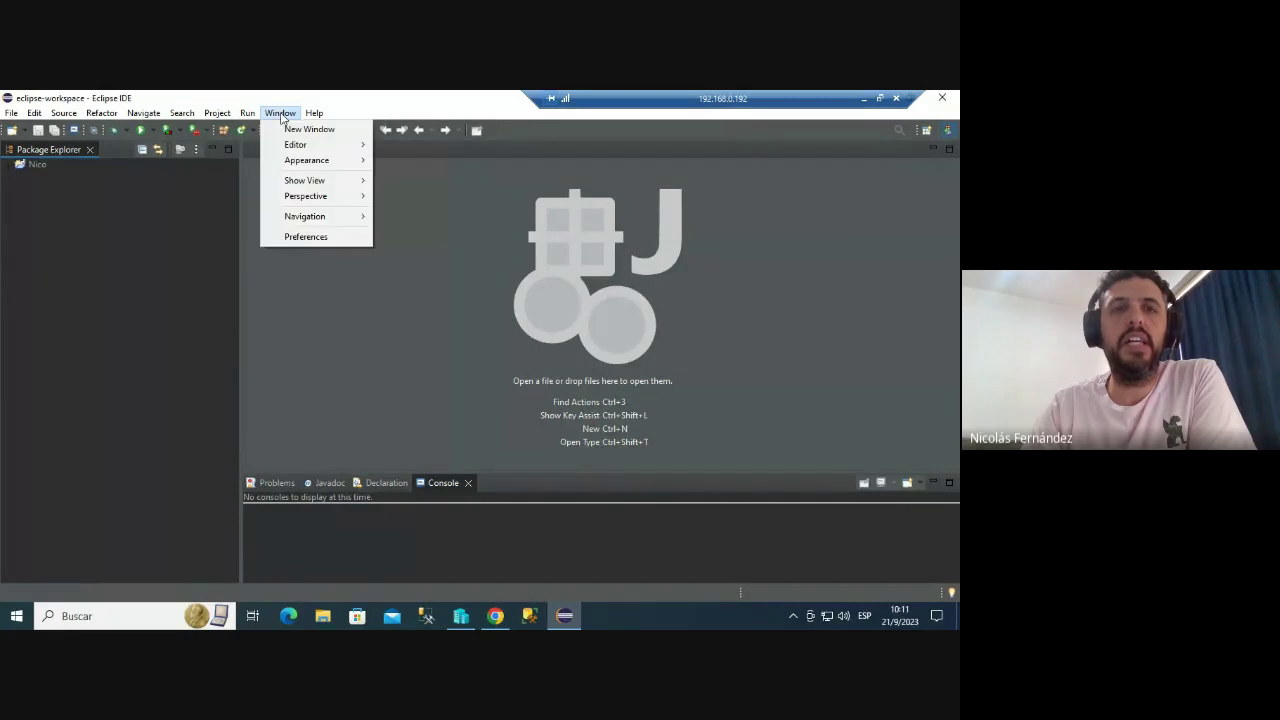
click(290, 236)
scroll(347, 217, up, 2)
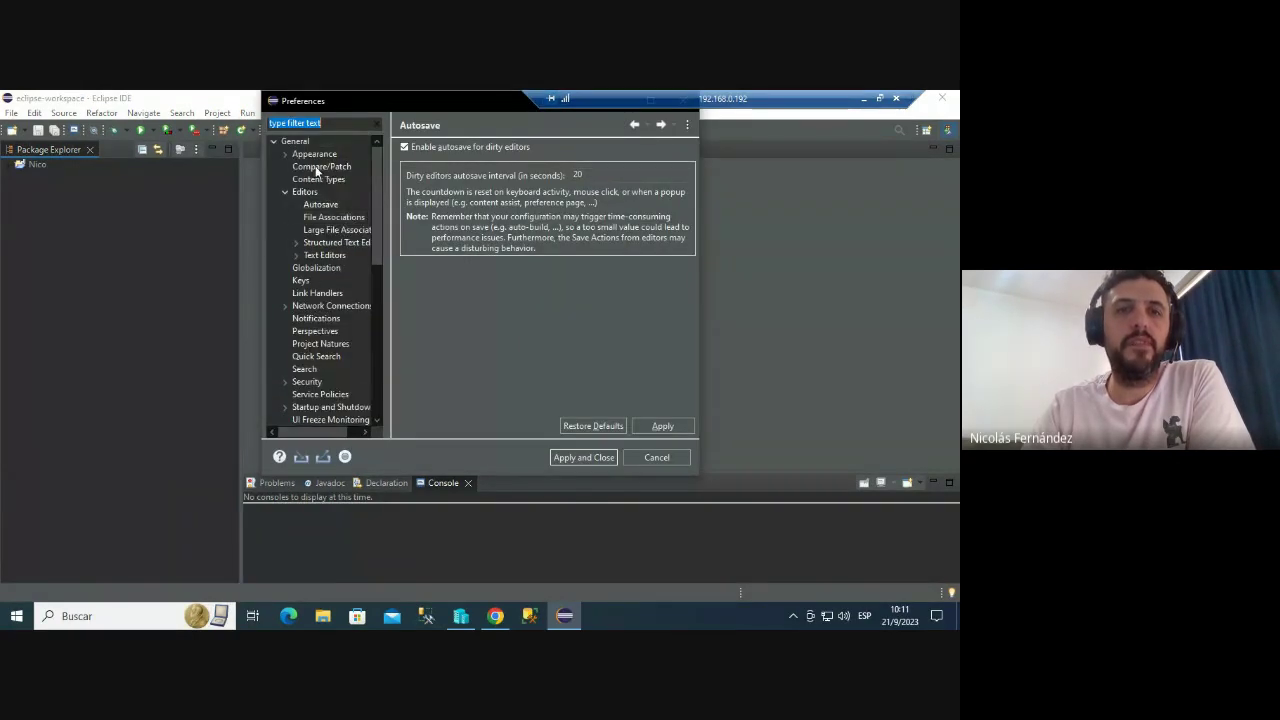
click(310, 155)
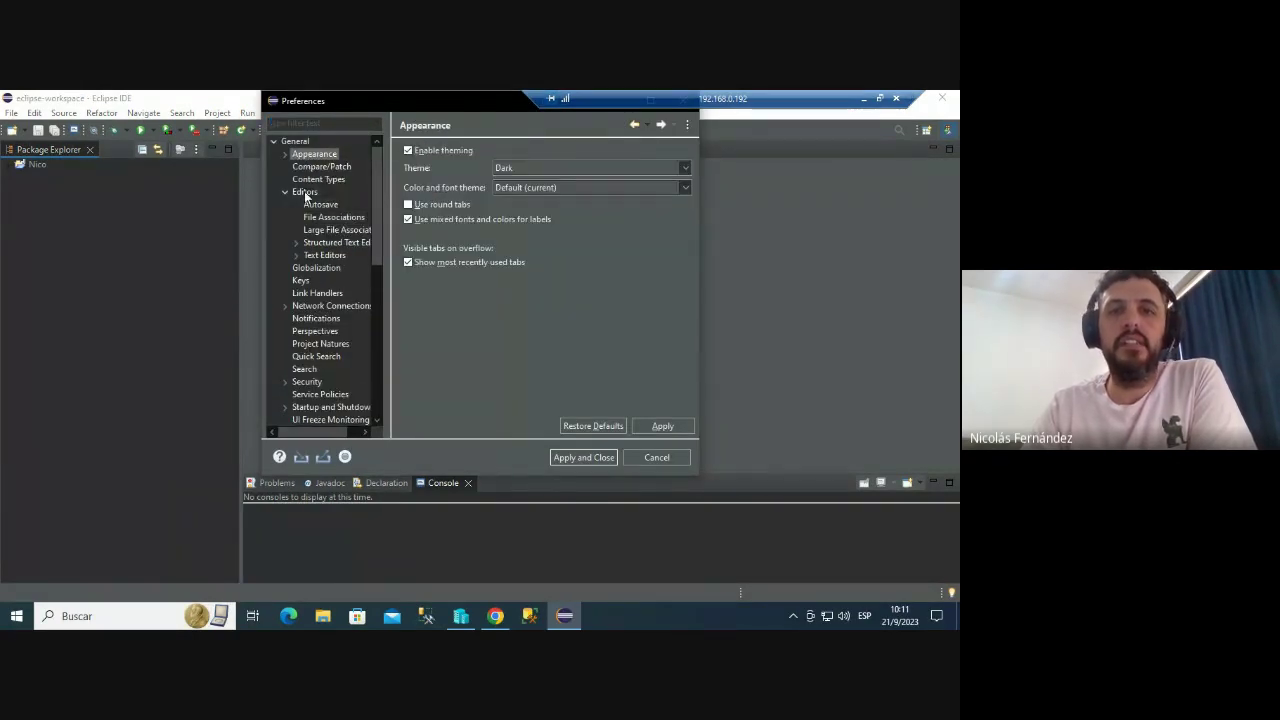
click(305, 192)
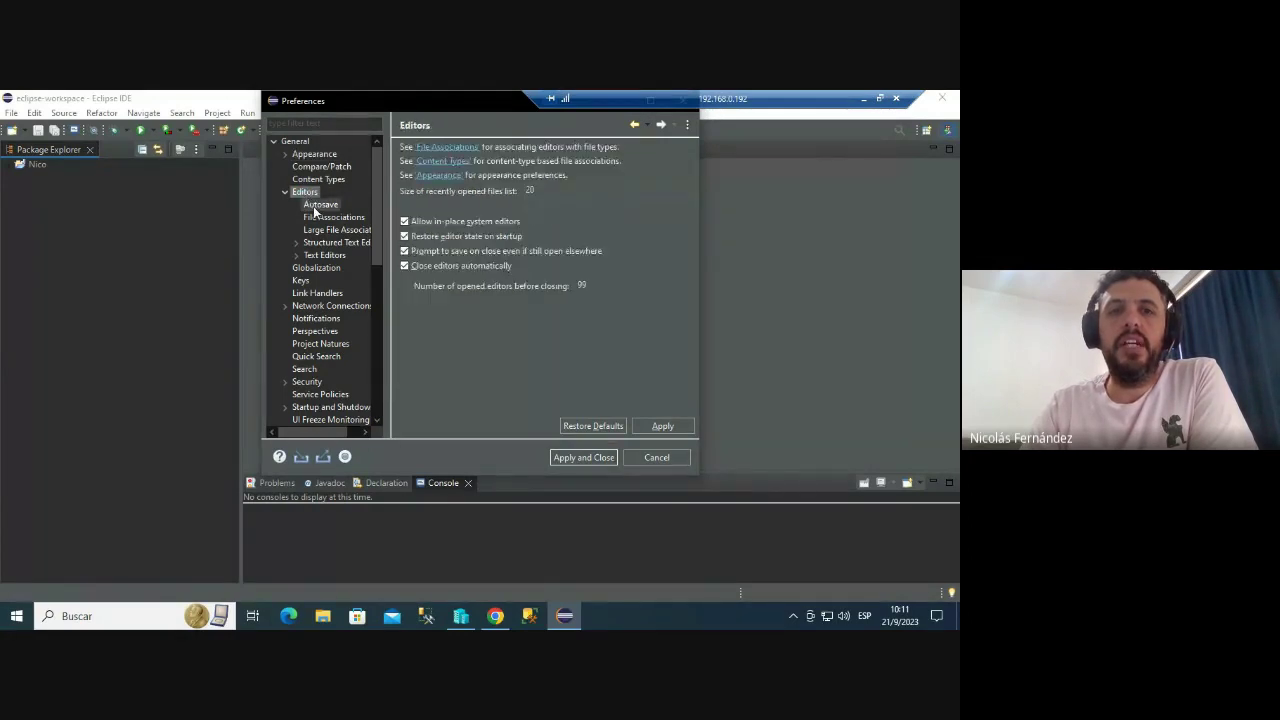
click(320, 204)
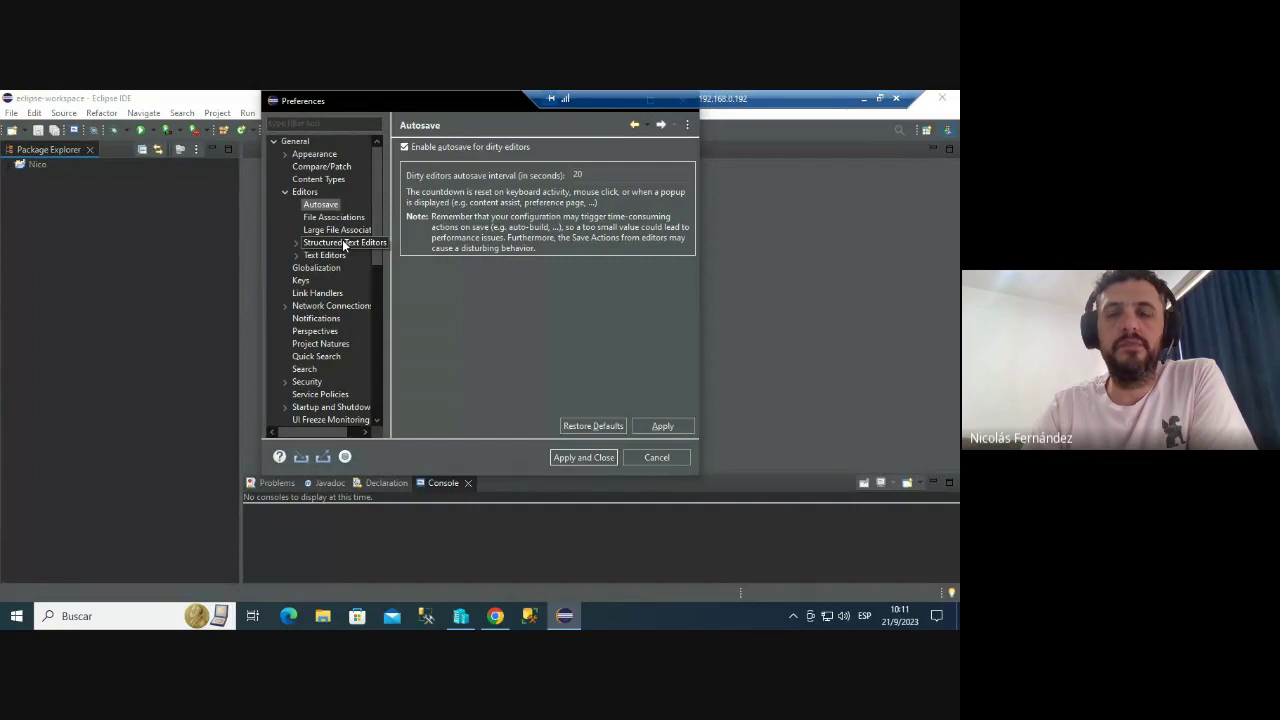
click(648, 464)
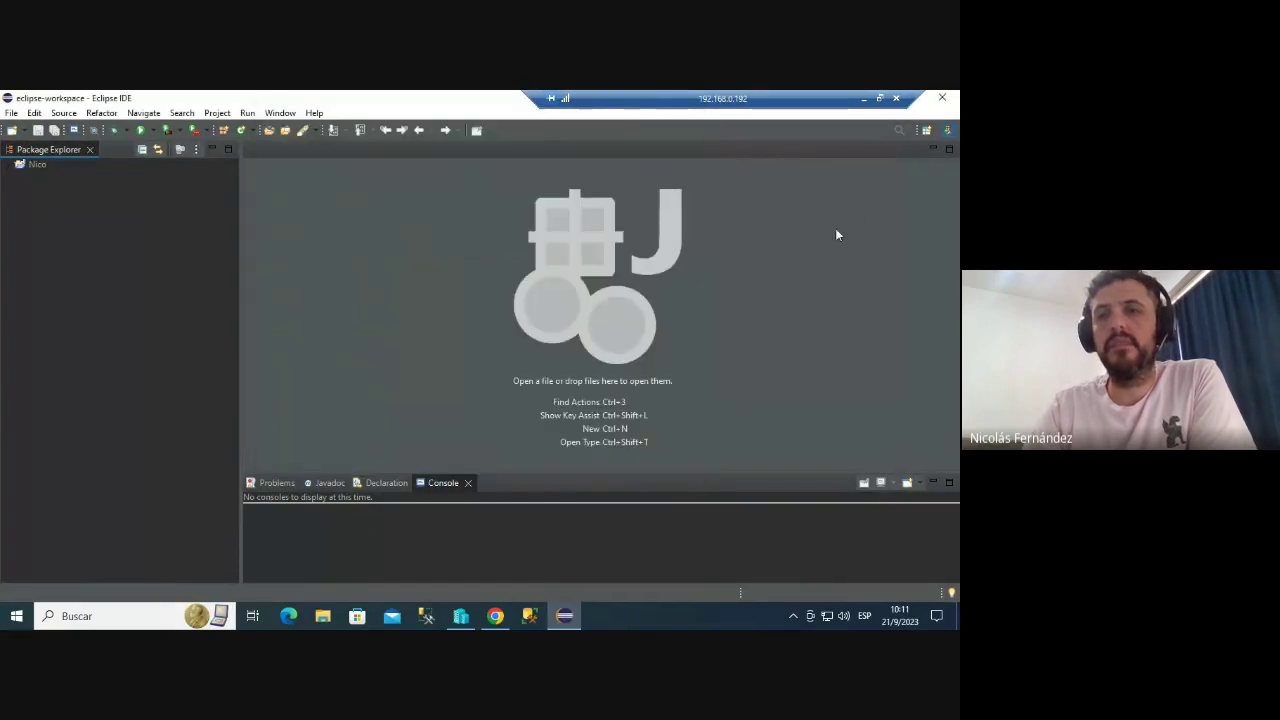
View the Link Handlers page in the Preferences and close the dialog without changes.
click(863, 98)
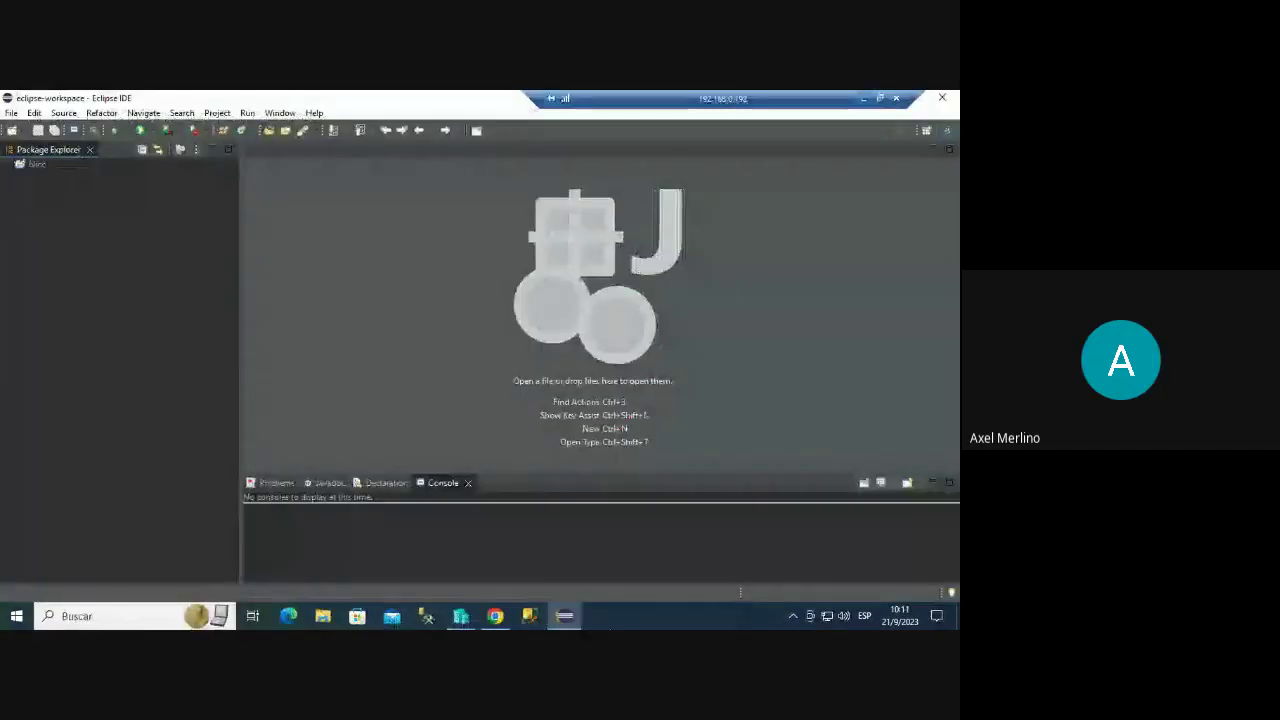
click(281, 113)
click(300, 236)
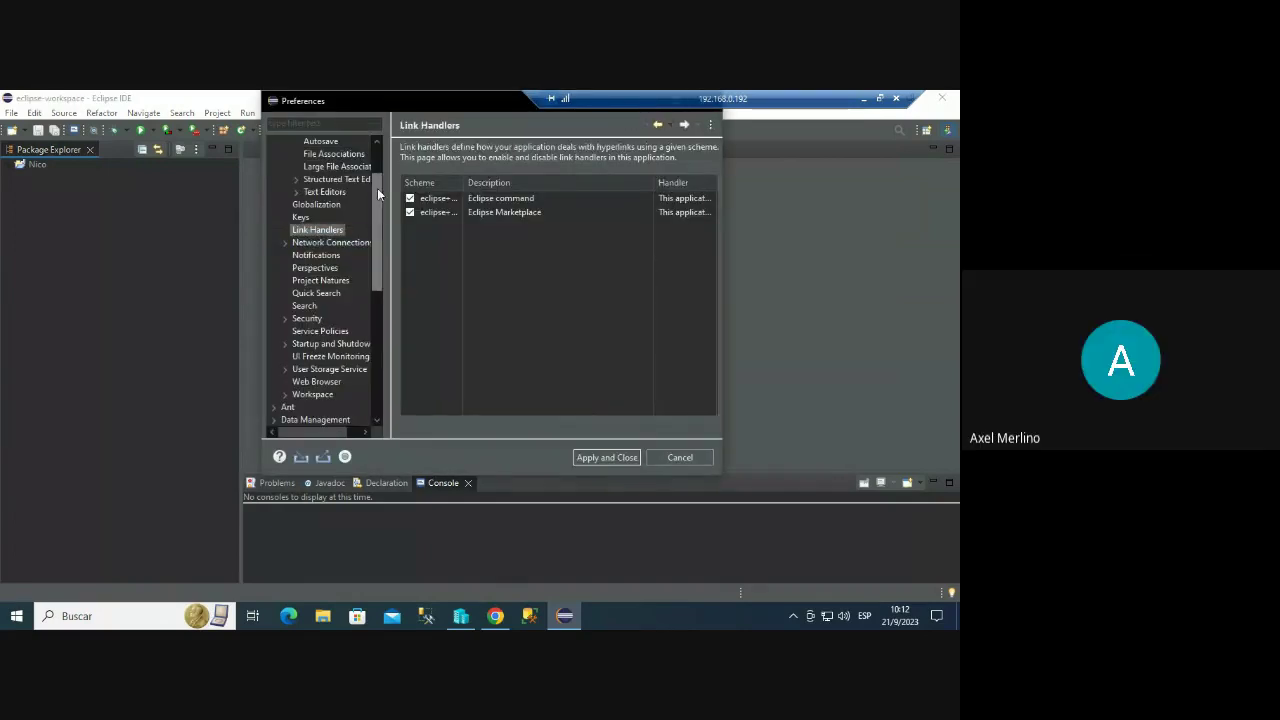
scroll(377, 207, up, 2)
click(680, 457)
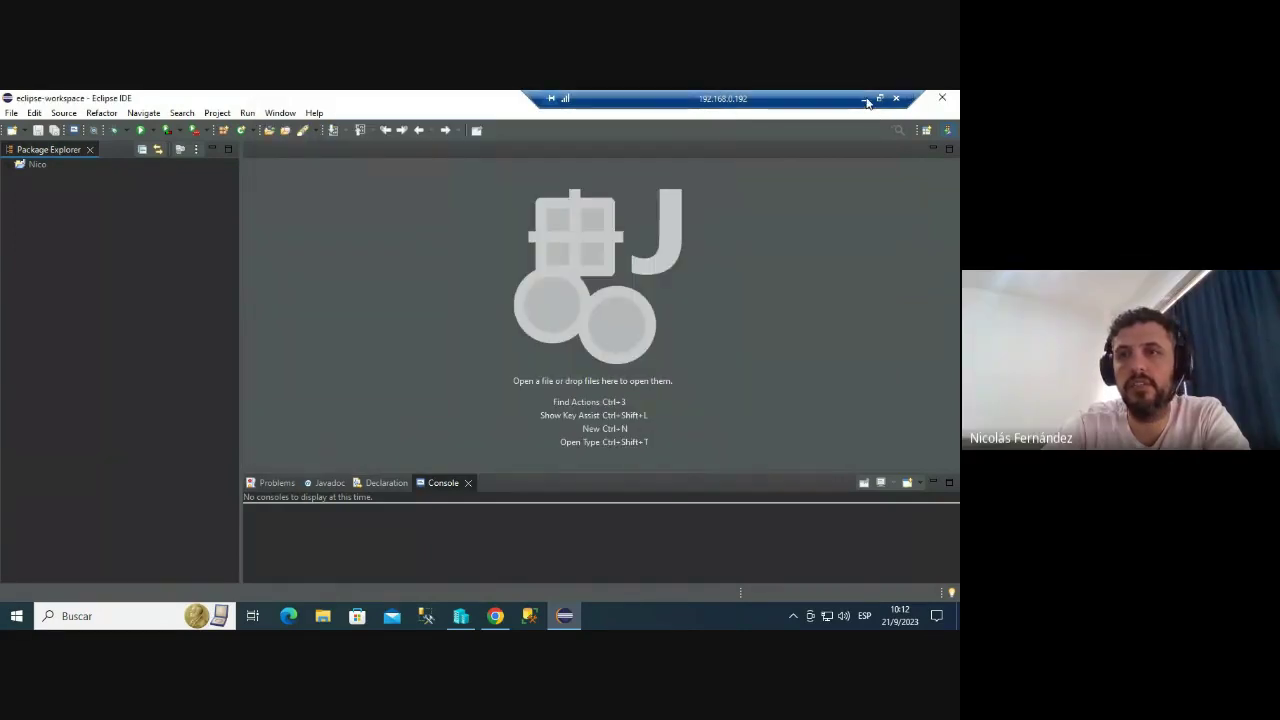
click(551, 580)
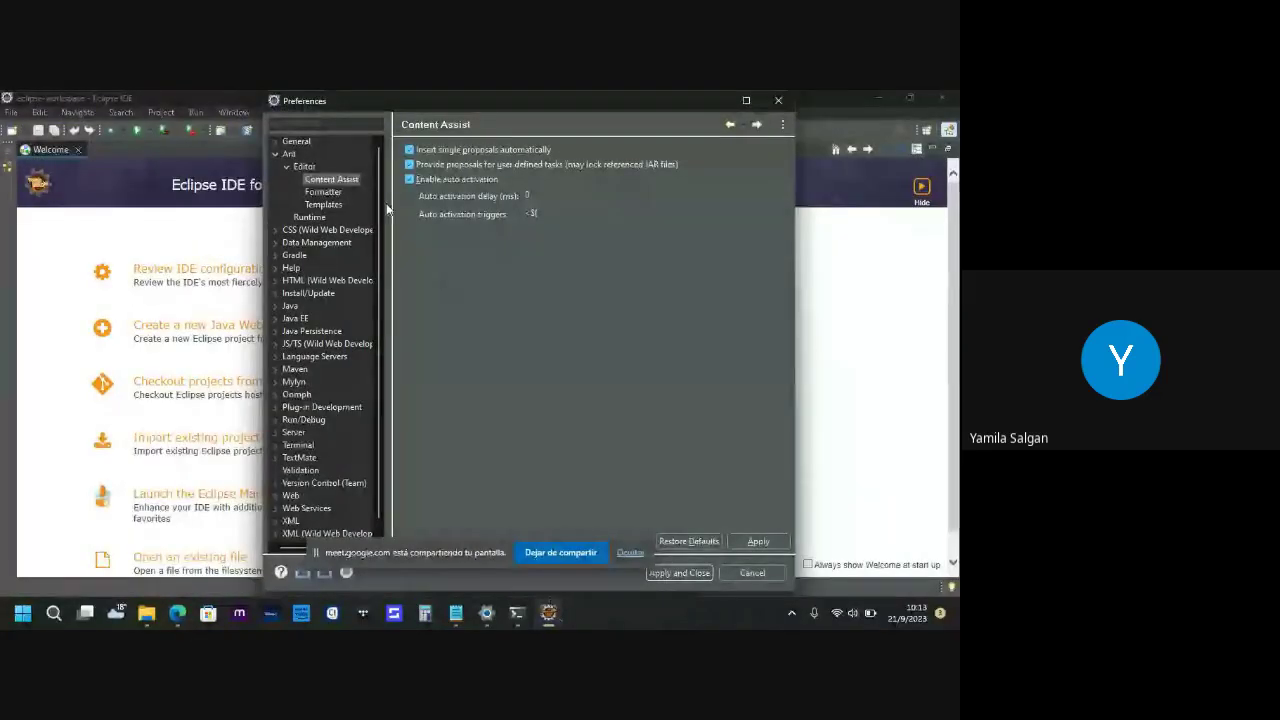
Enable autosave for dirty editors under General Editors in the student's Eclipse Preferences and apply the setting.
click(274, 156)
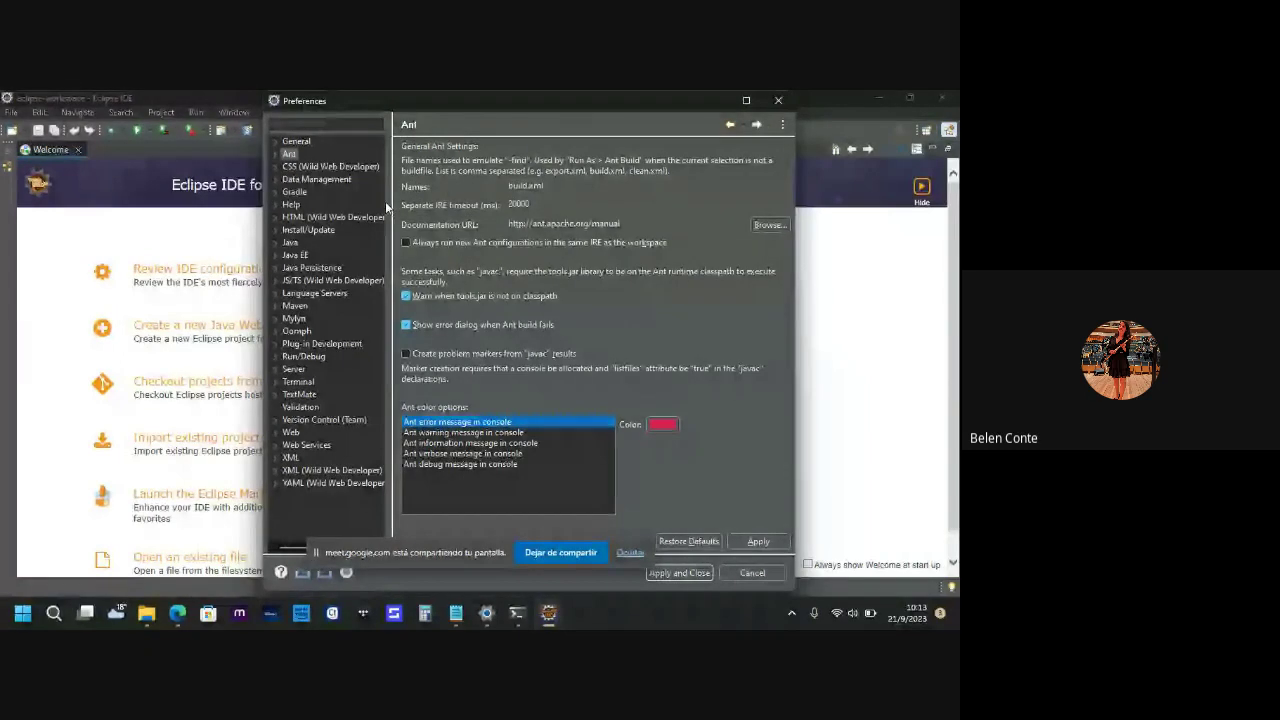
click(276, 141)
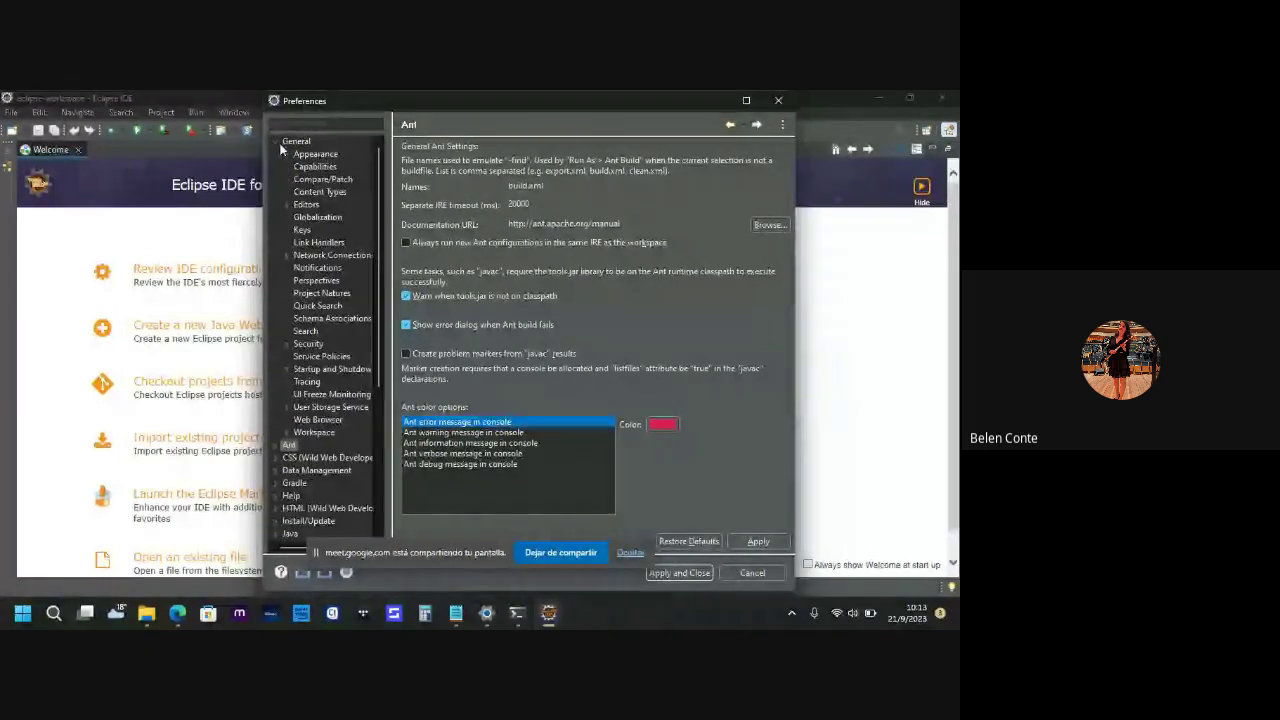
click(306, 204)
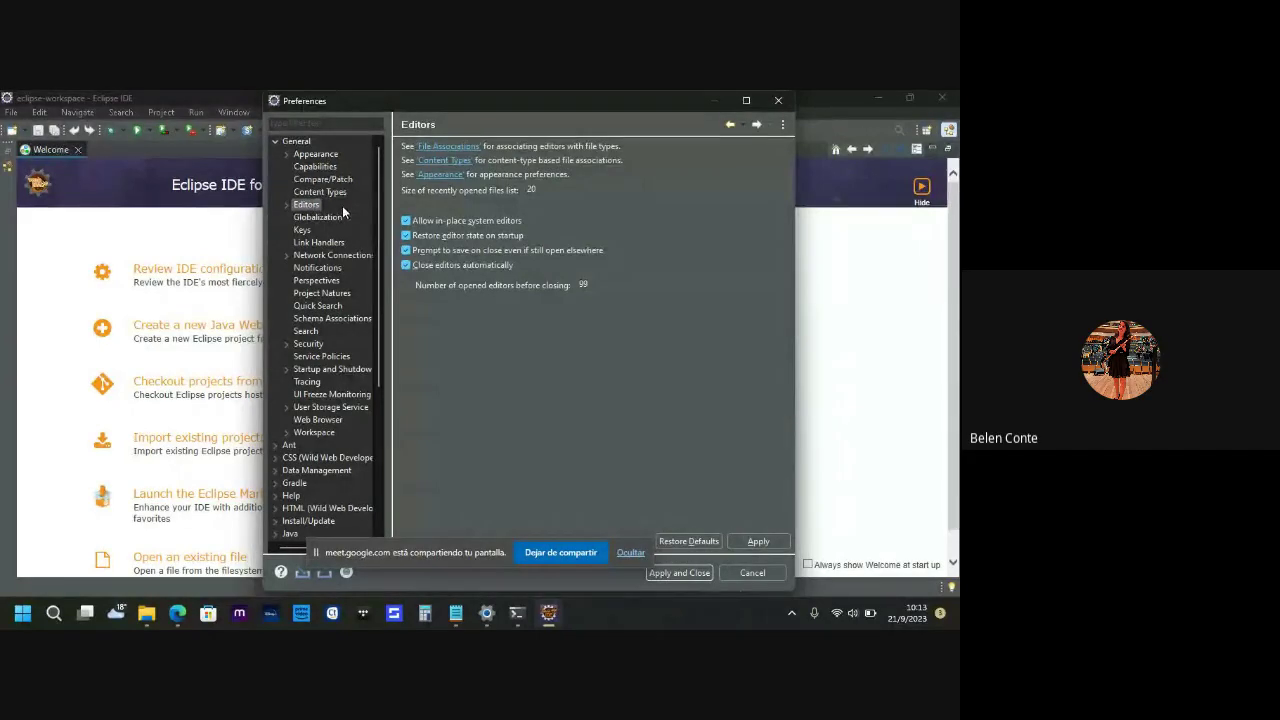
click(287, 205)
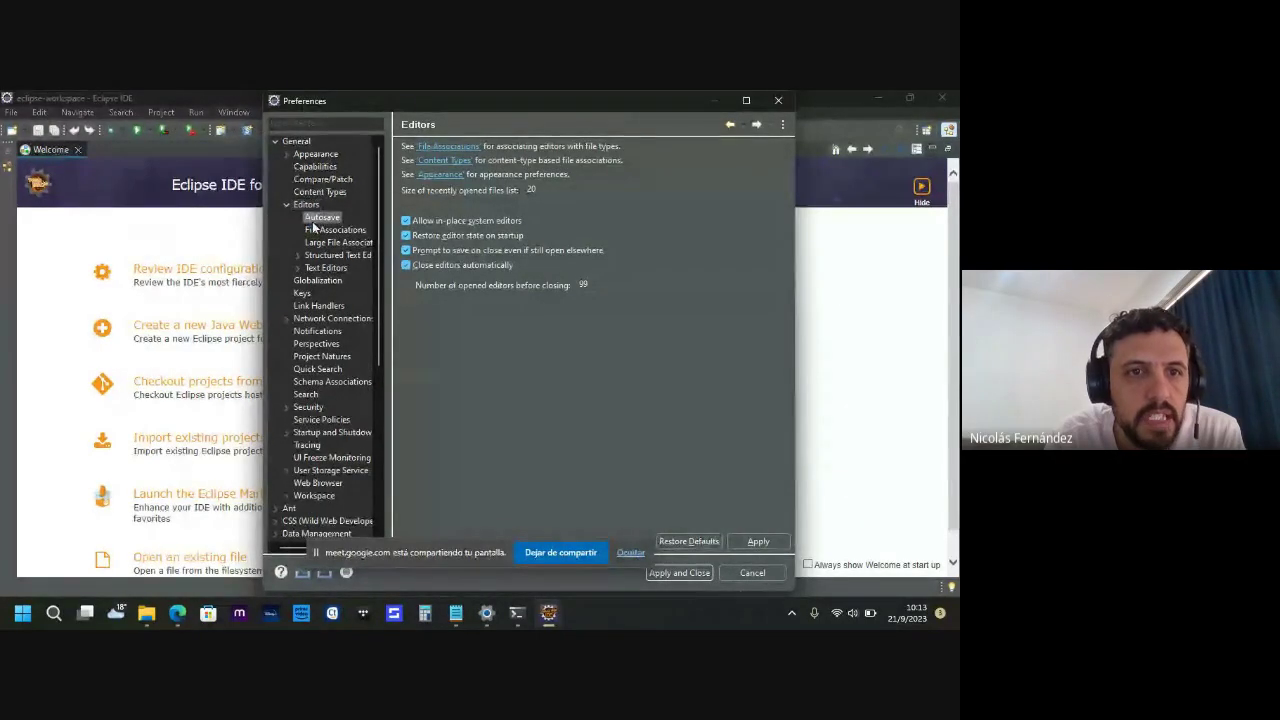
click(315, 217)
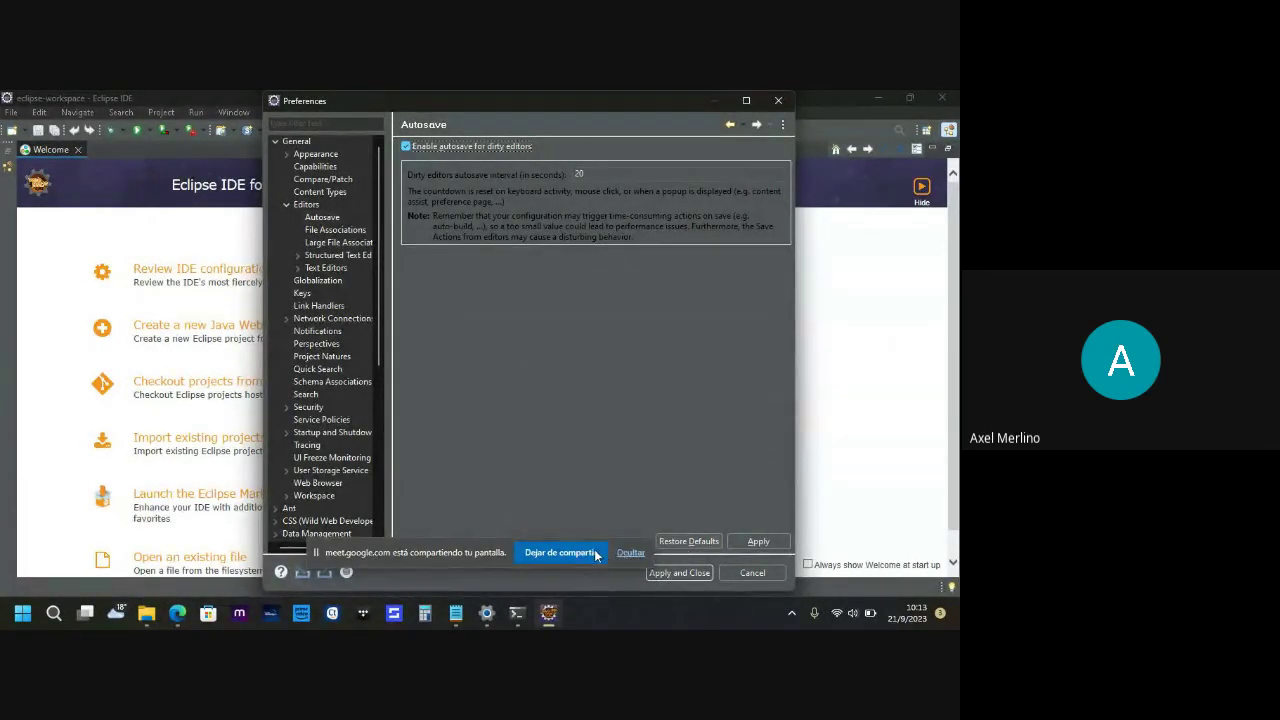
click(630, 554)
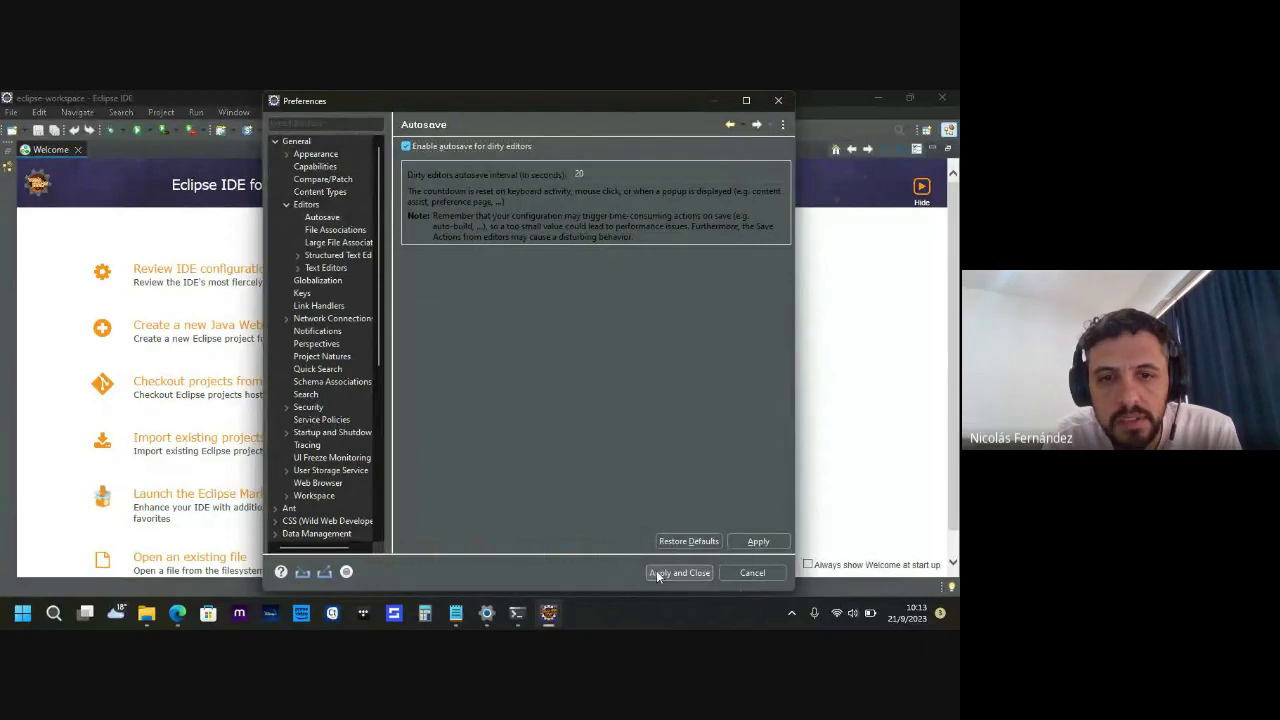
click(660, 572)
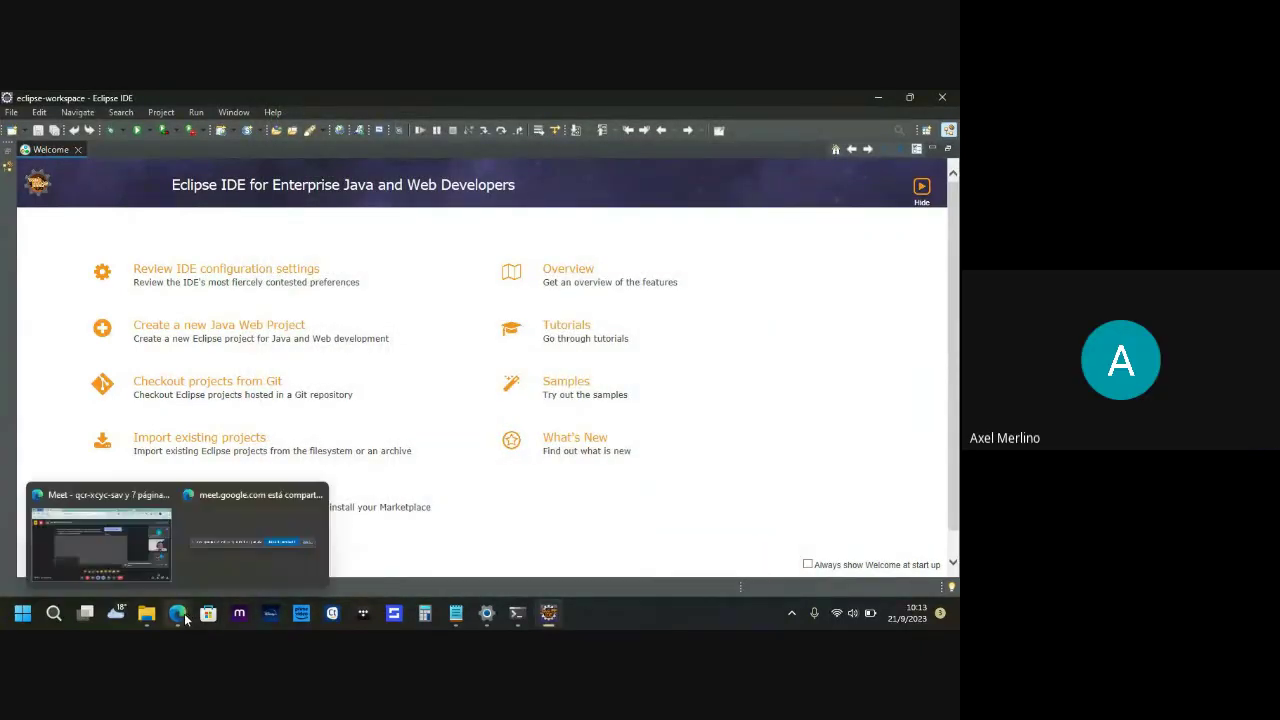
Stop sharing the screen in the Google Meet call.
click(245, 545)
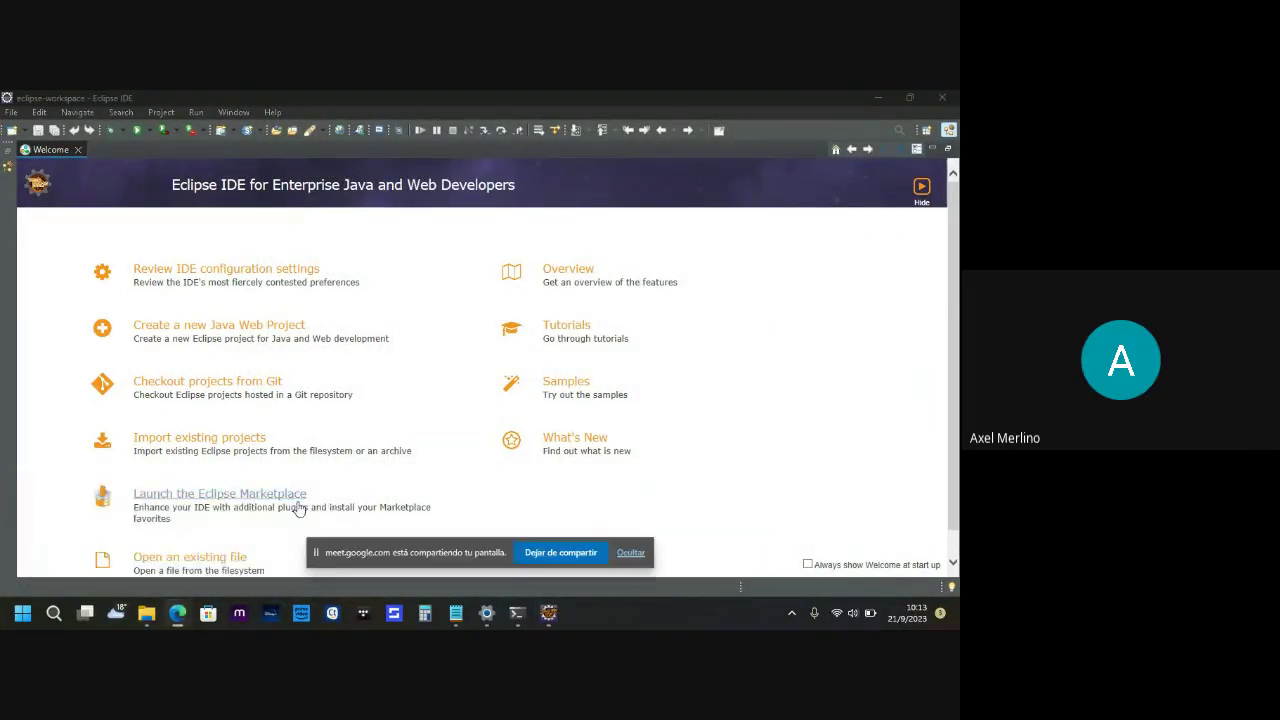
click(553, 558)
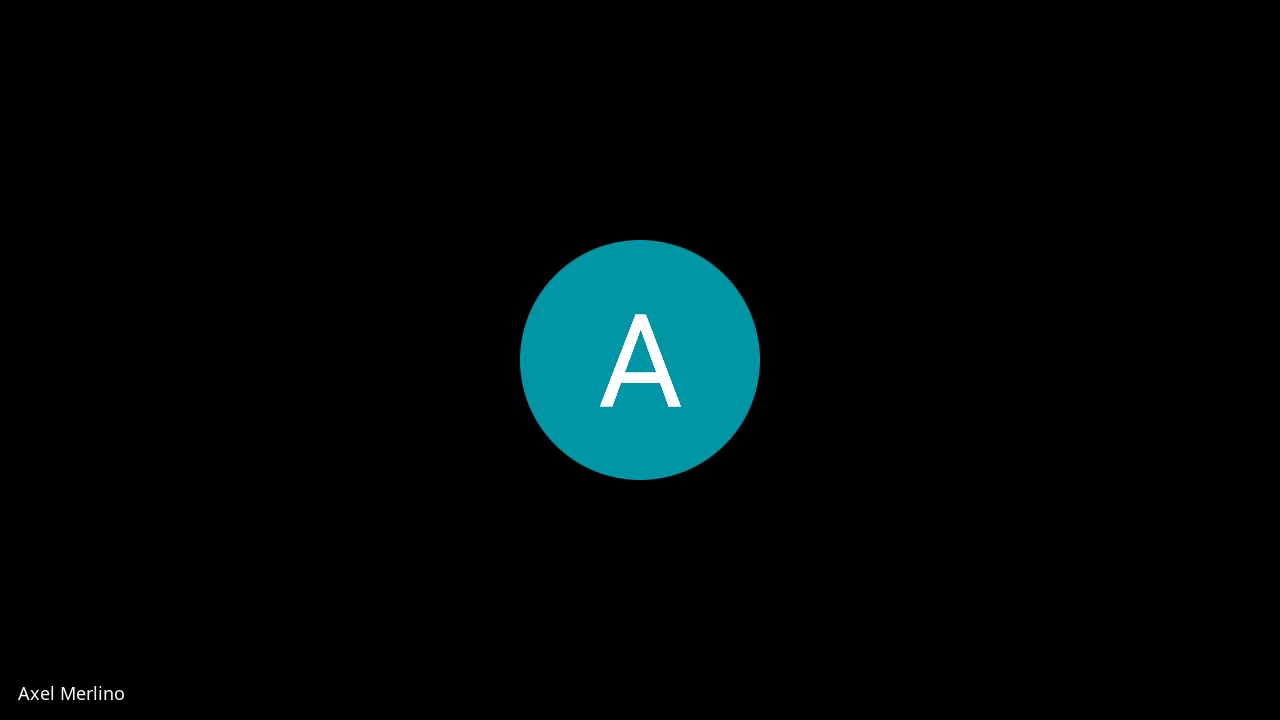
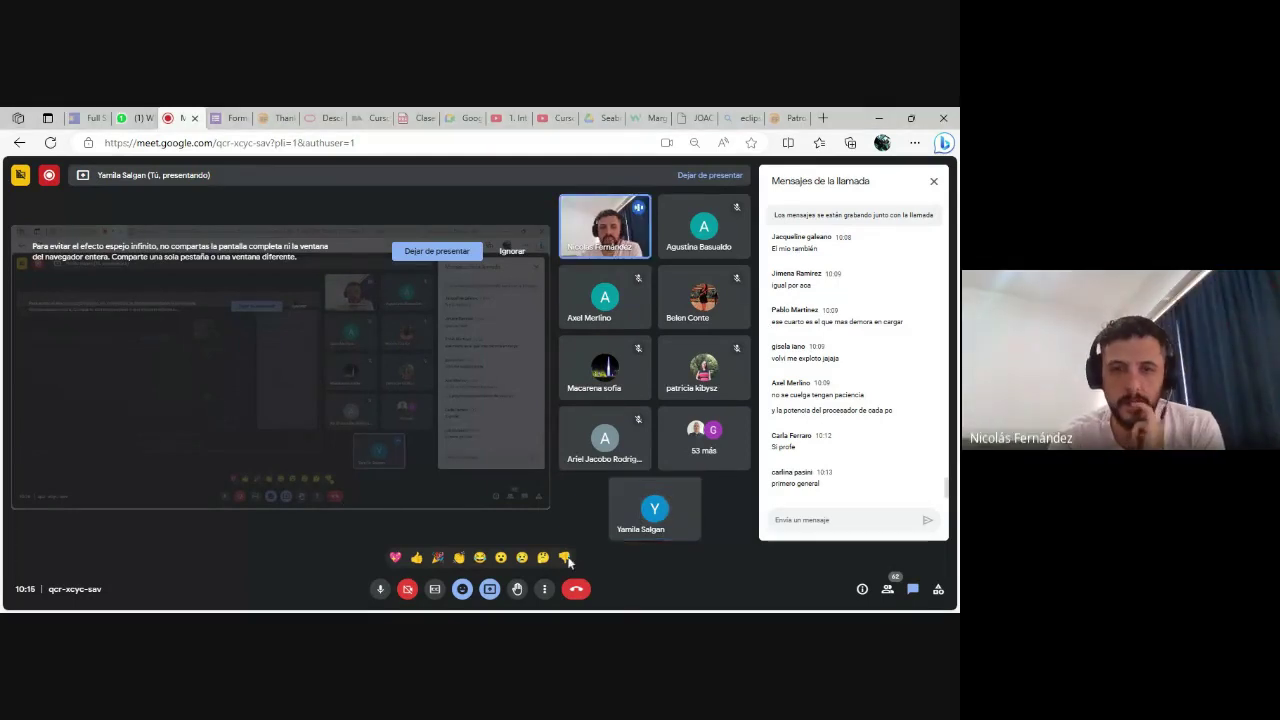
Switch from the Google Meet call to the Eclipse IDE window and open its Preferences.
mouse_move(489, 589)
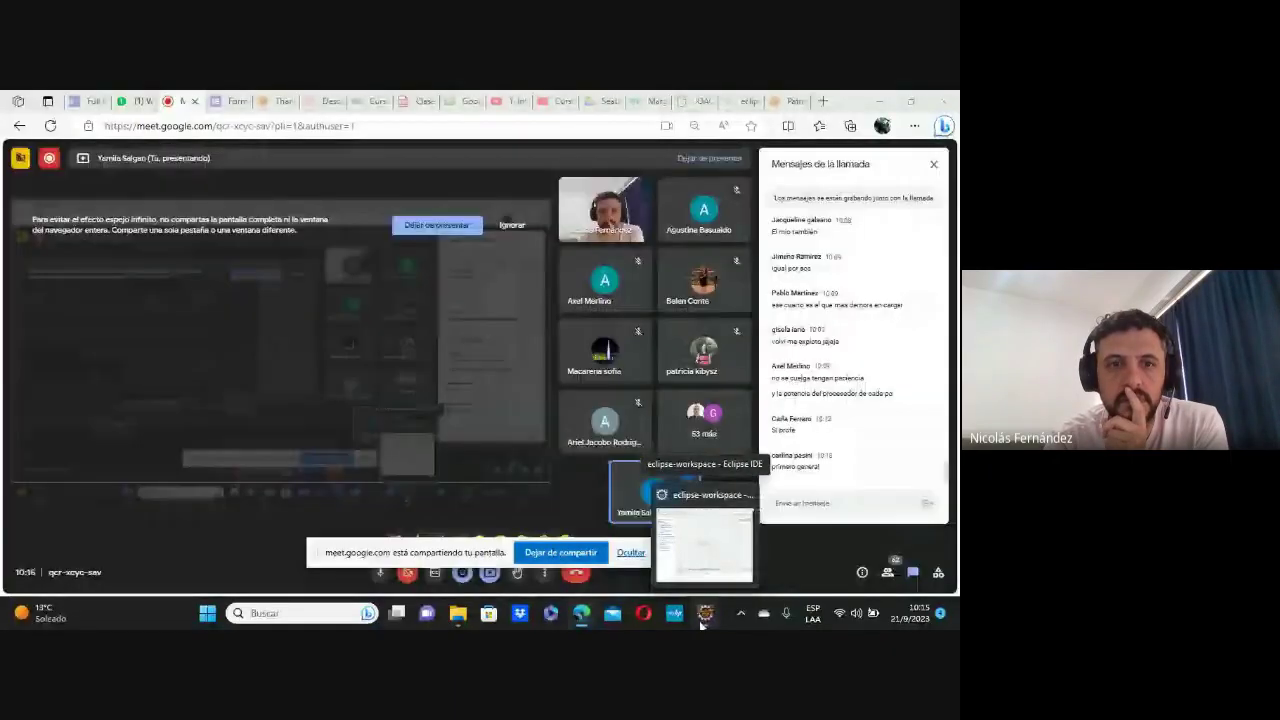
click(701, 621)
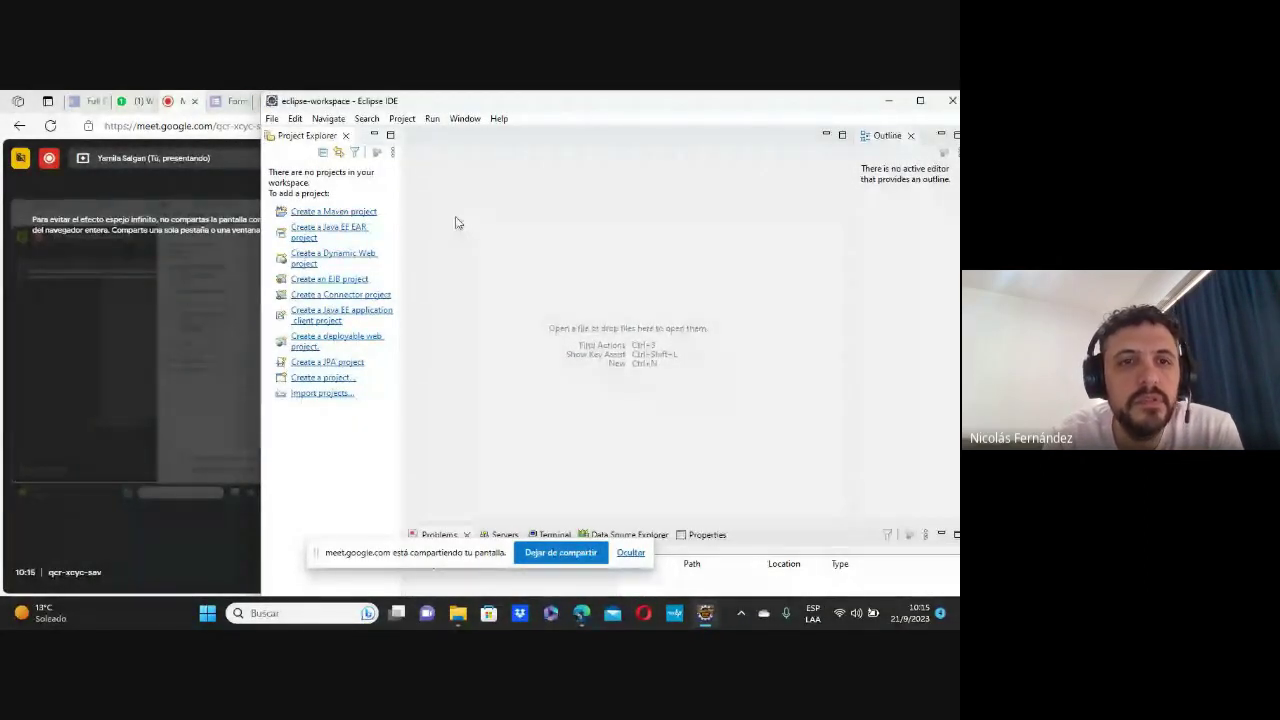
click(467, 121)
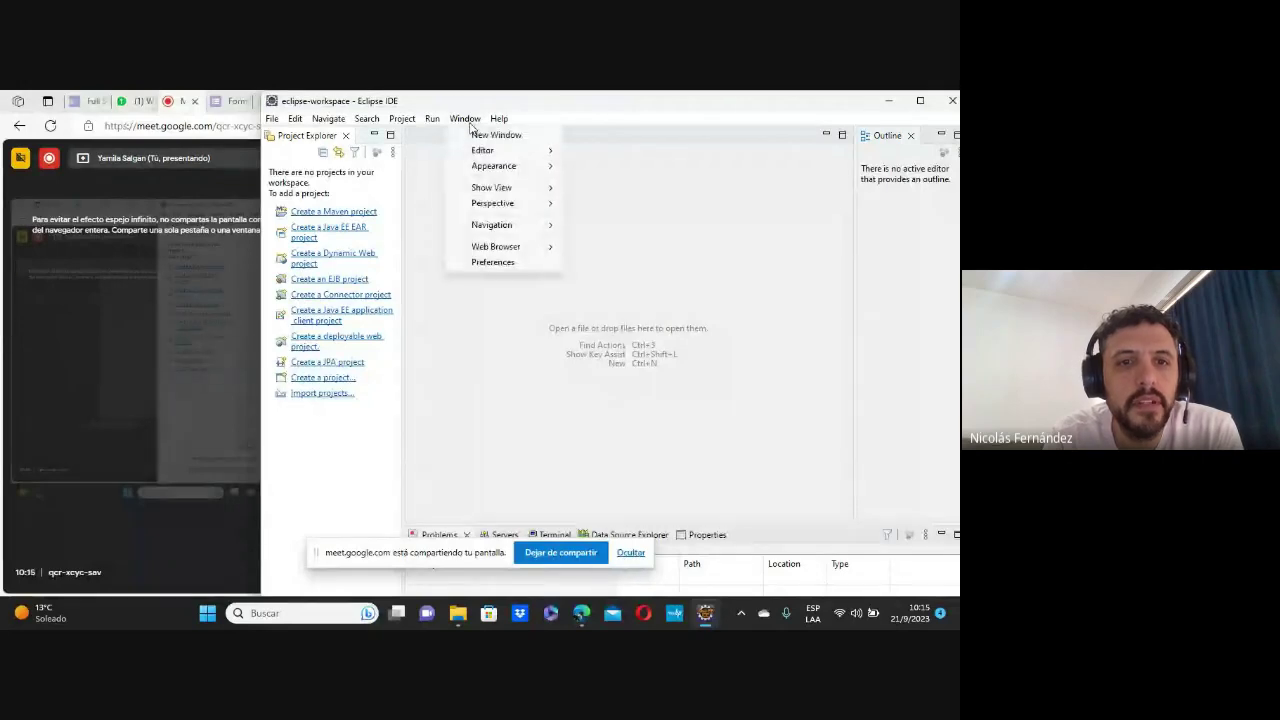
click(486, 265)
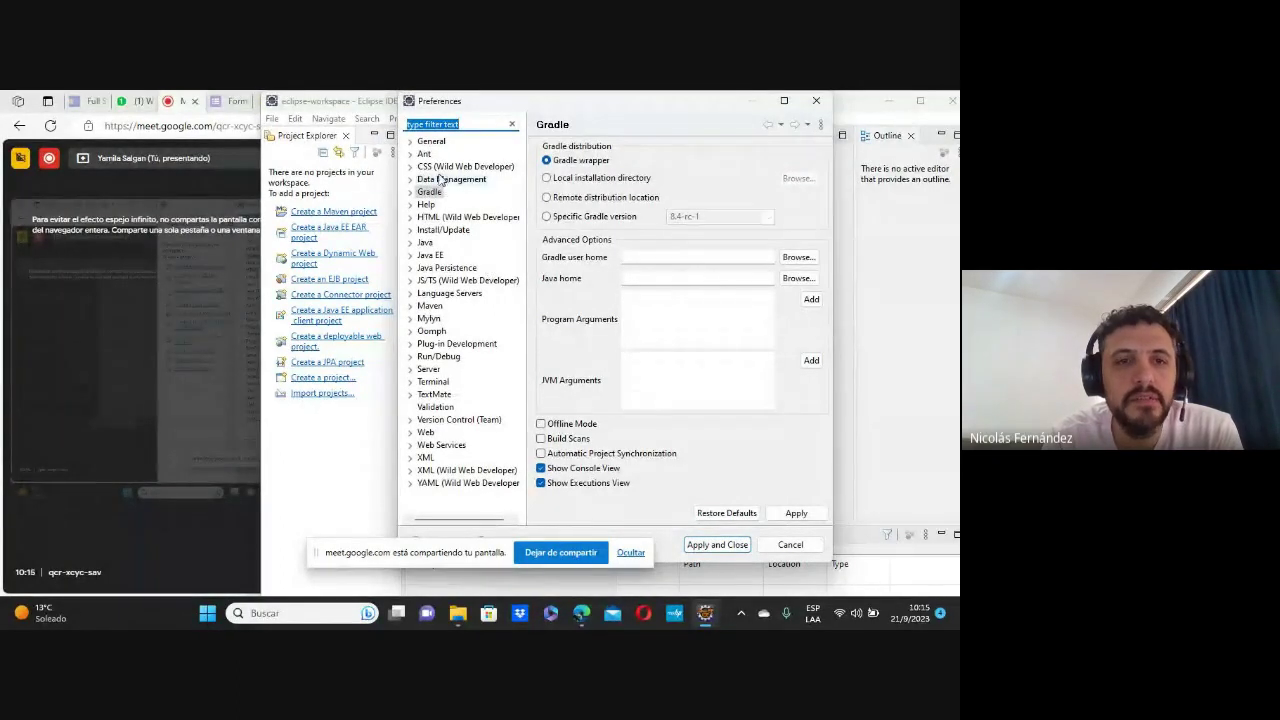
Set the theme to Dark on the General Appearance page and apply it without restarting Eclipse.
click(420, 143)
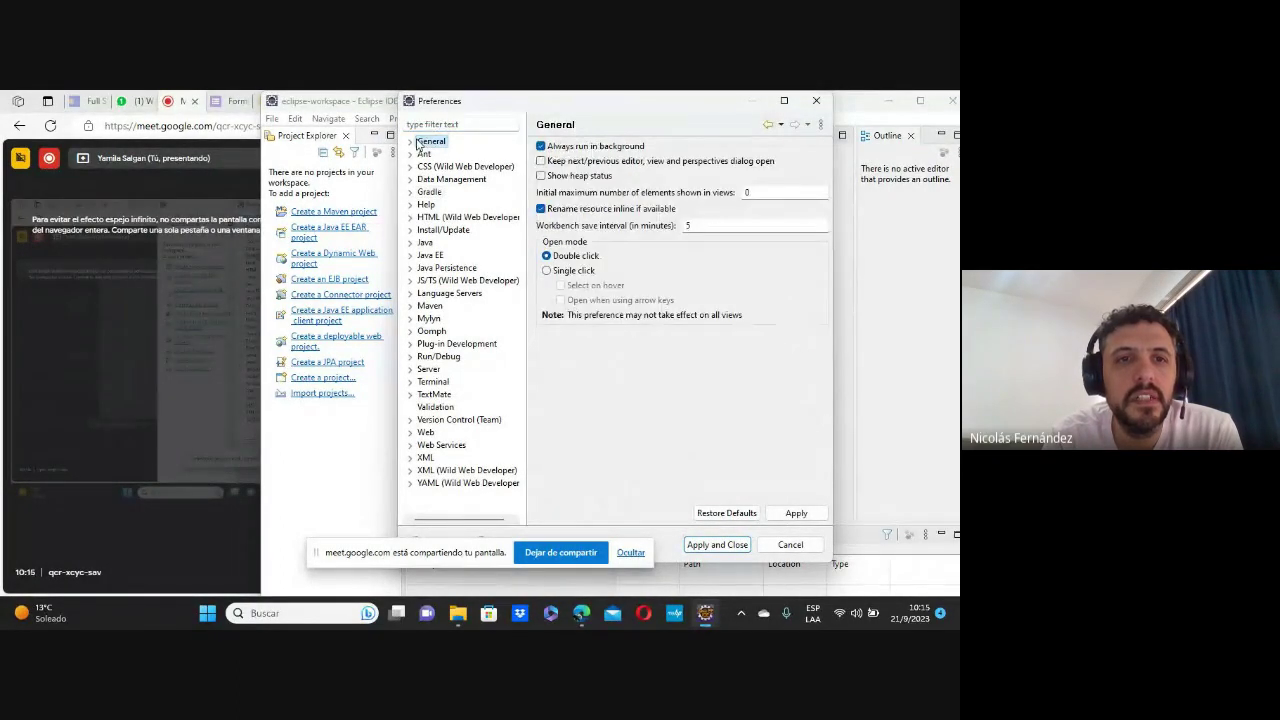
click(410, 142)
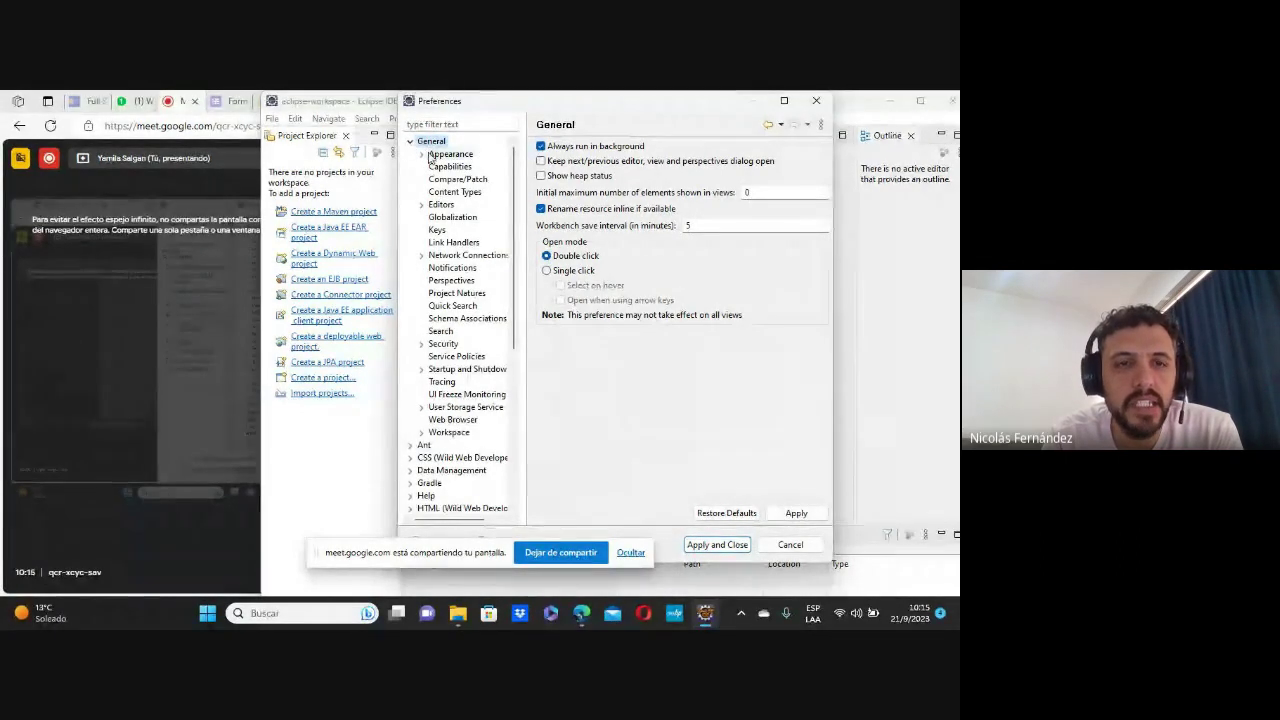
click(421, 155)
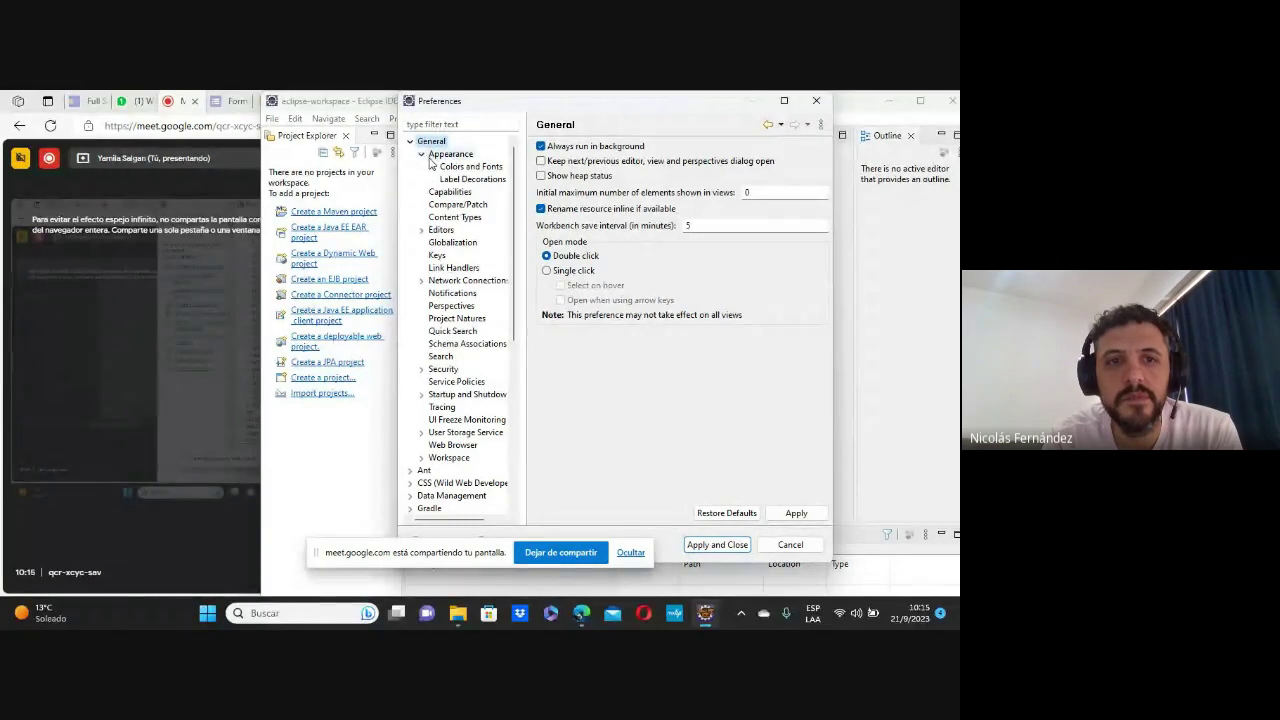
click(445, 155)
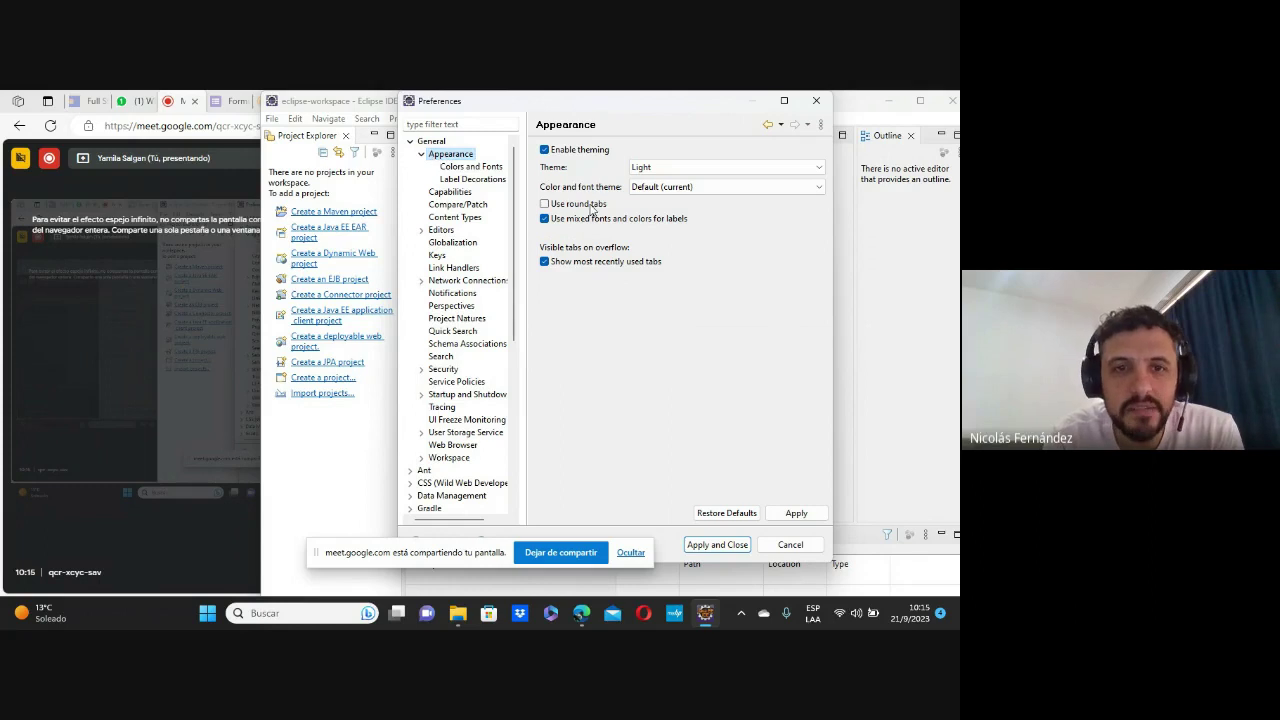
click(777, 166)
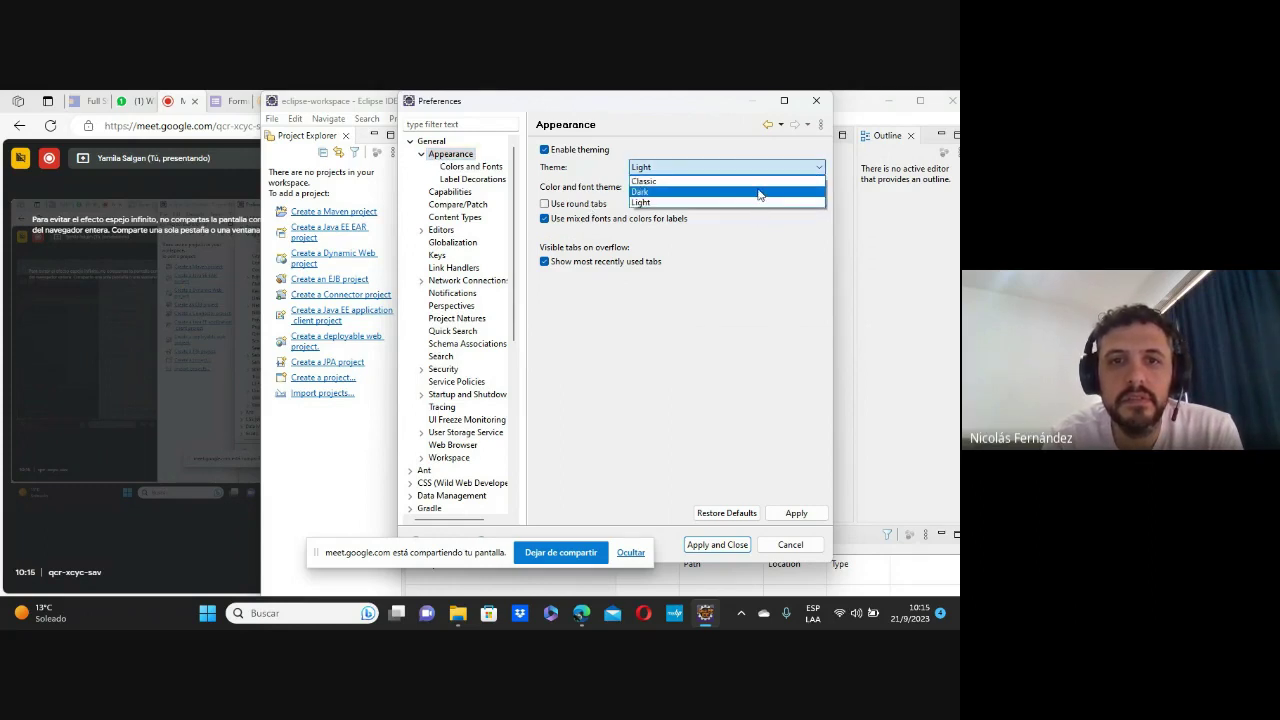
click(759, 192)
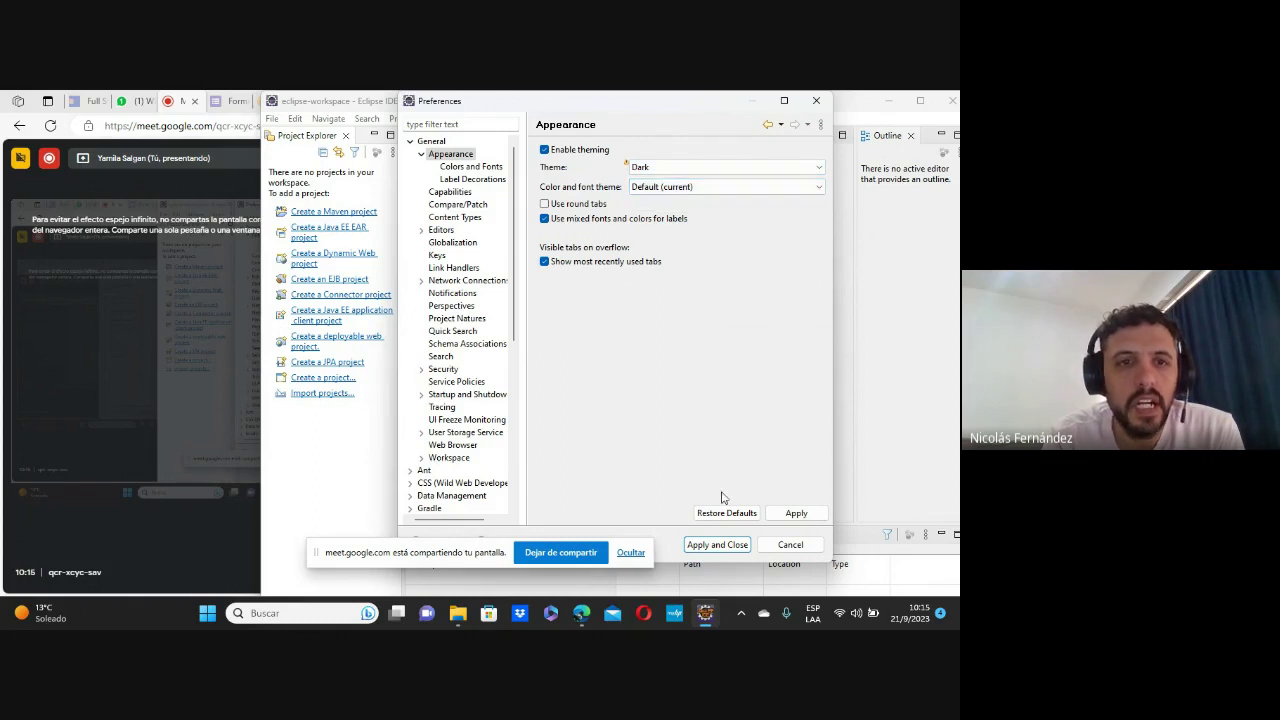
click(787, 515)
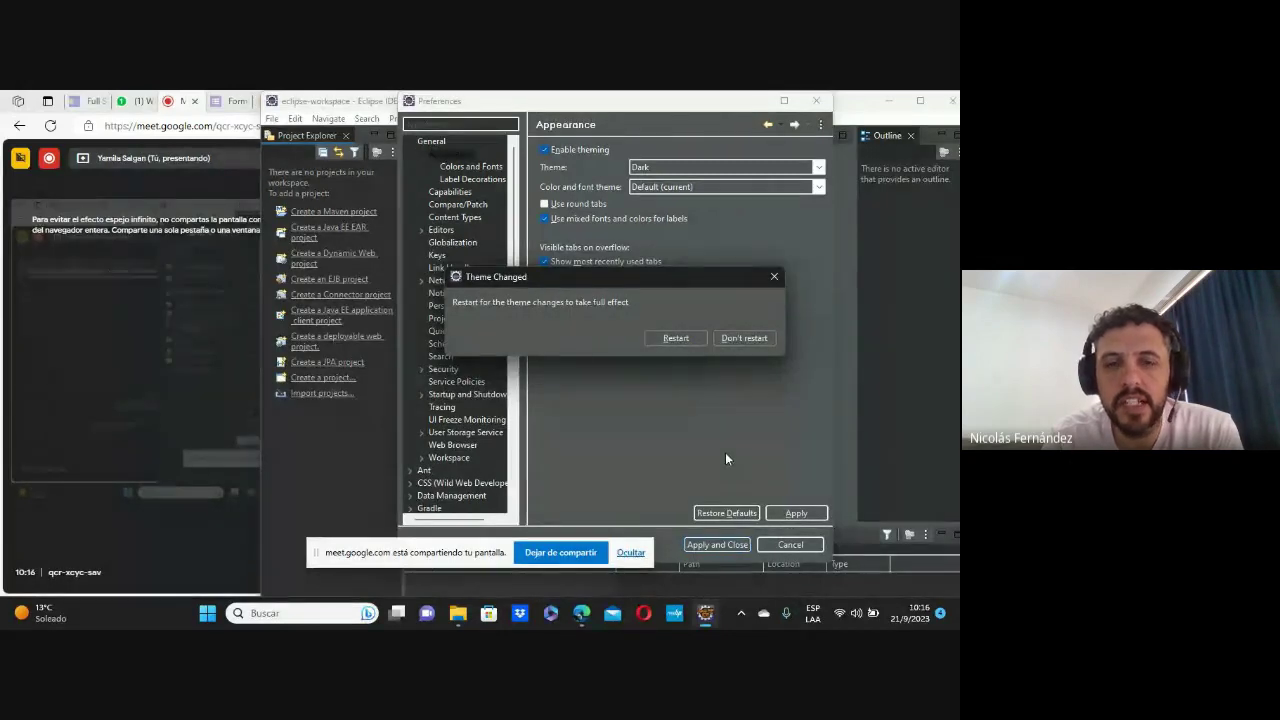
click(744, 338)
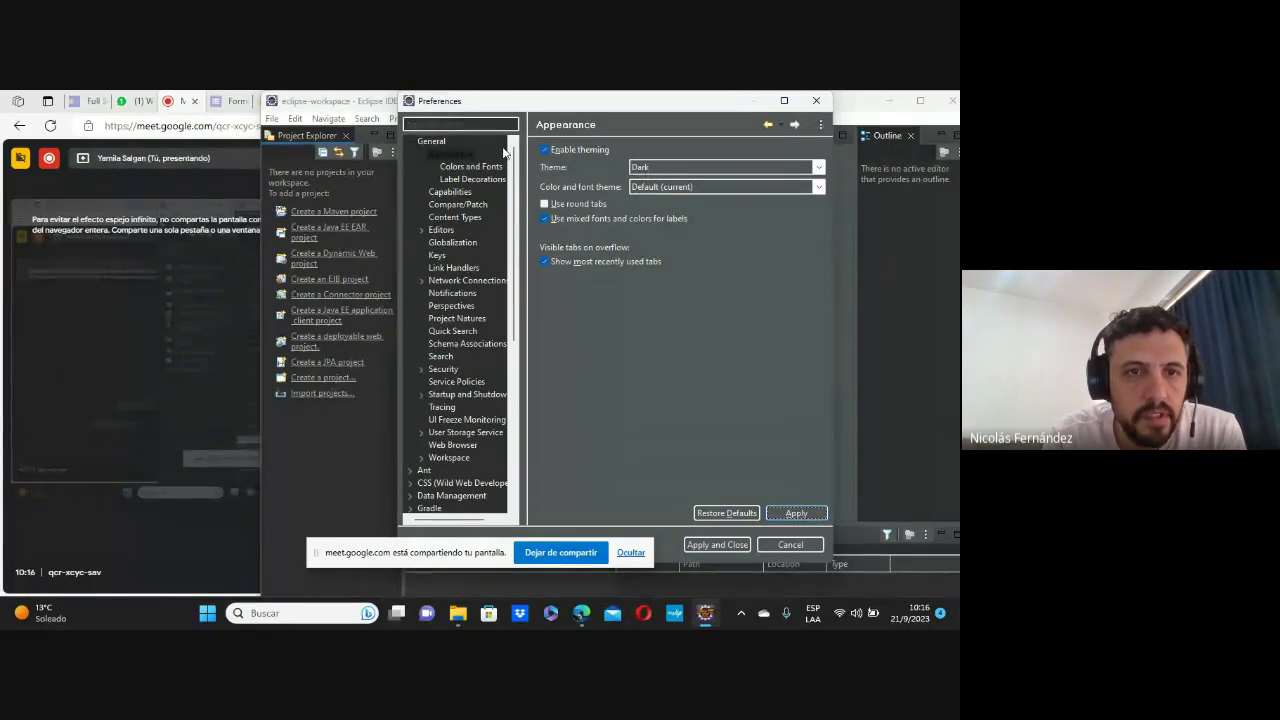
Enable autosave for dirty editors under General Editors, apply the setting and close the Preferences.
click(421, 153)
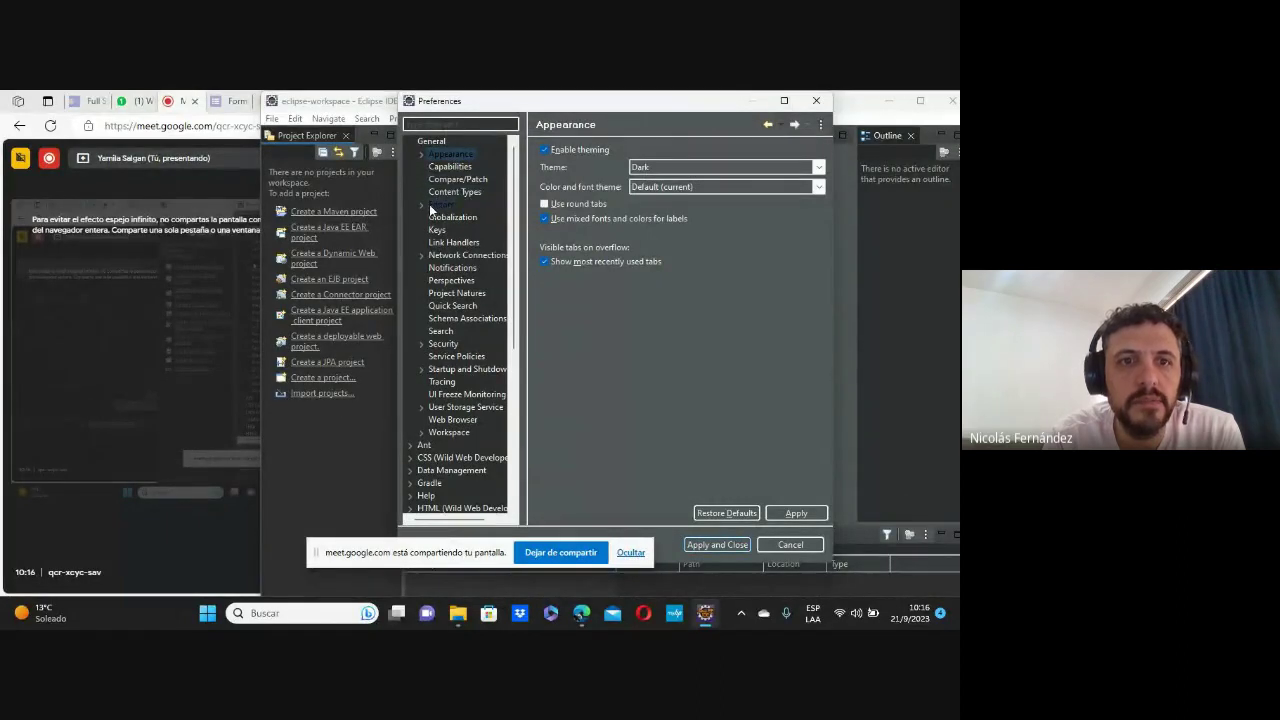
click(420, 205)
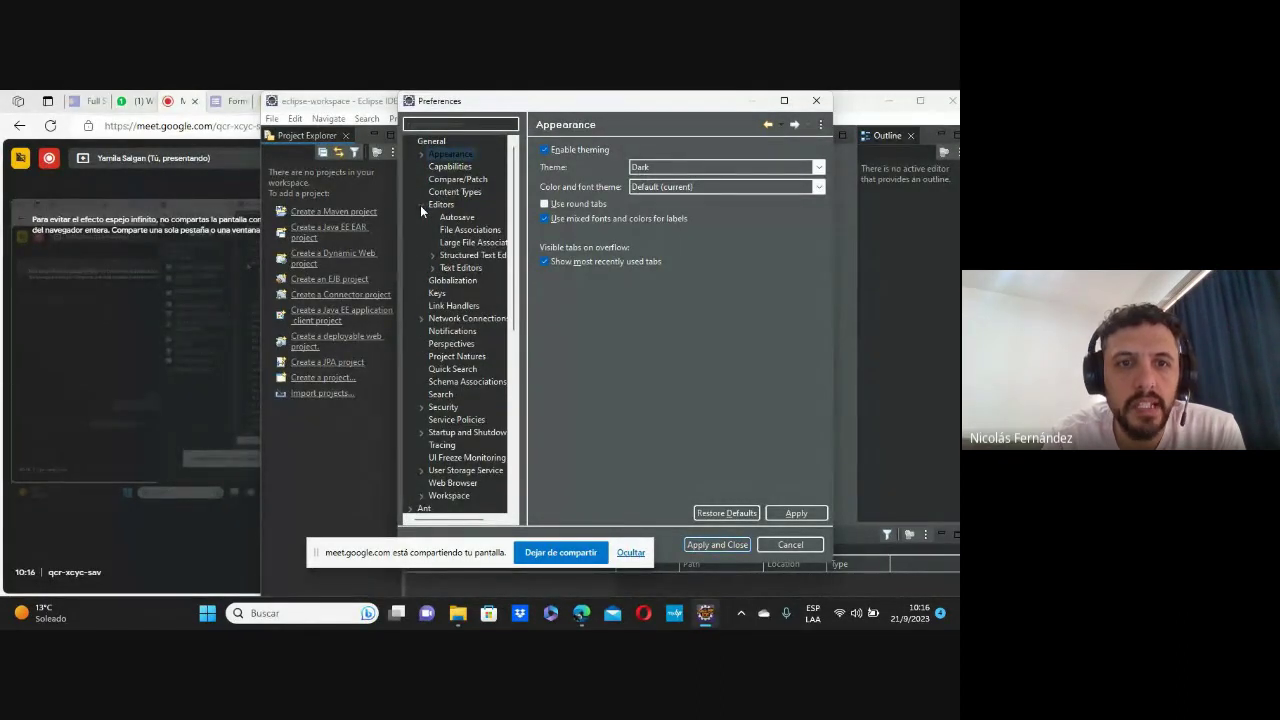
click(466, 216)
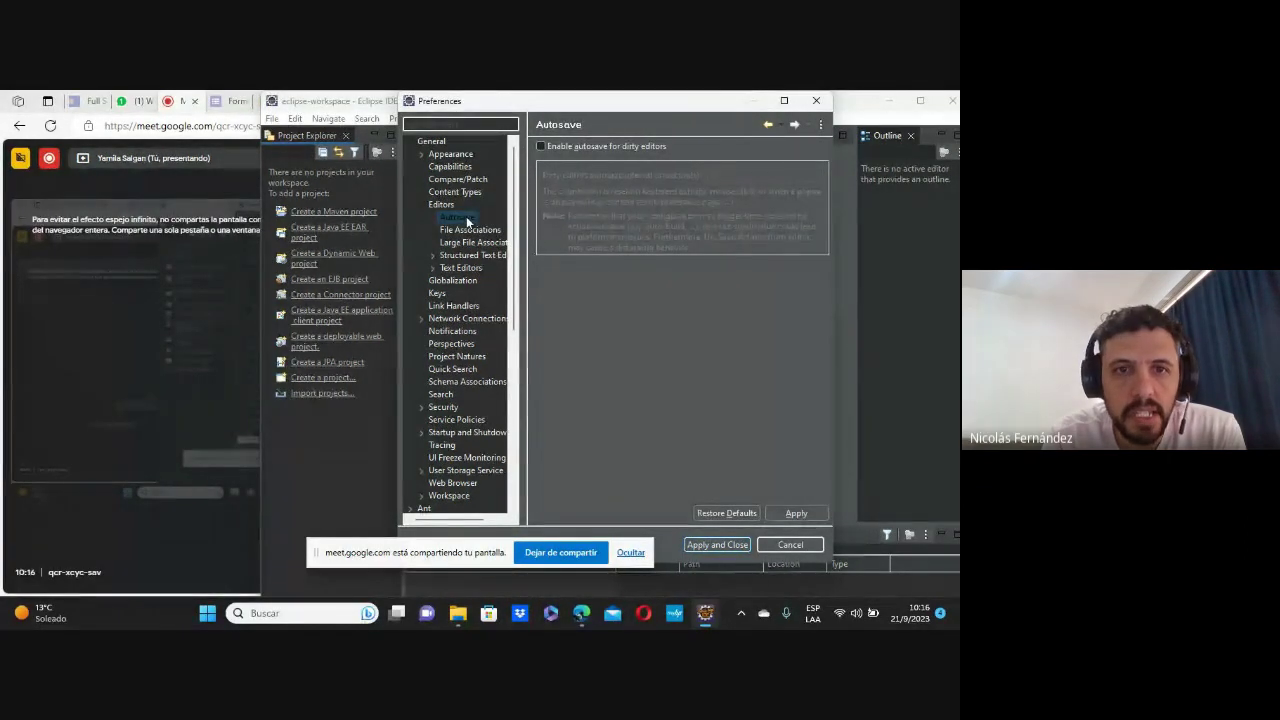
click(541, 146)
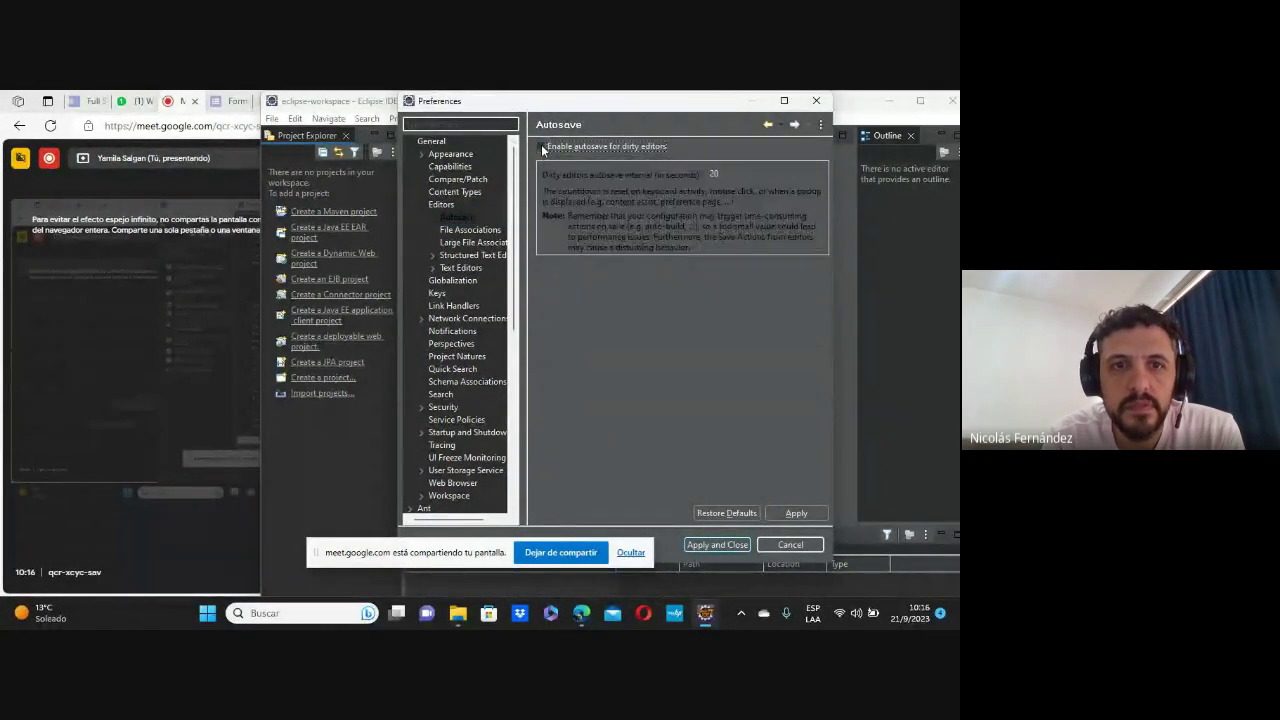
click(541, 146)
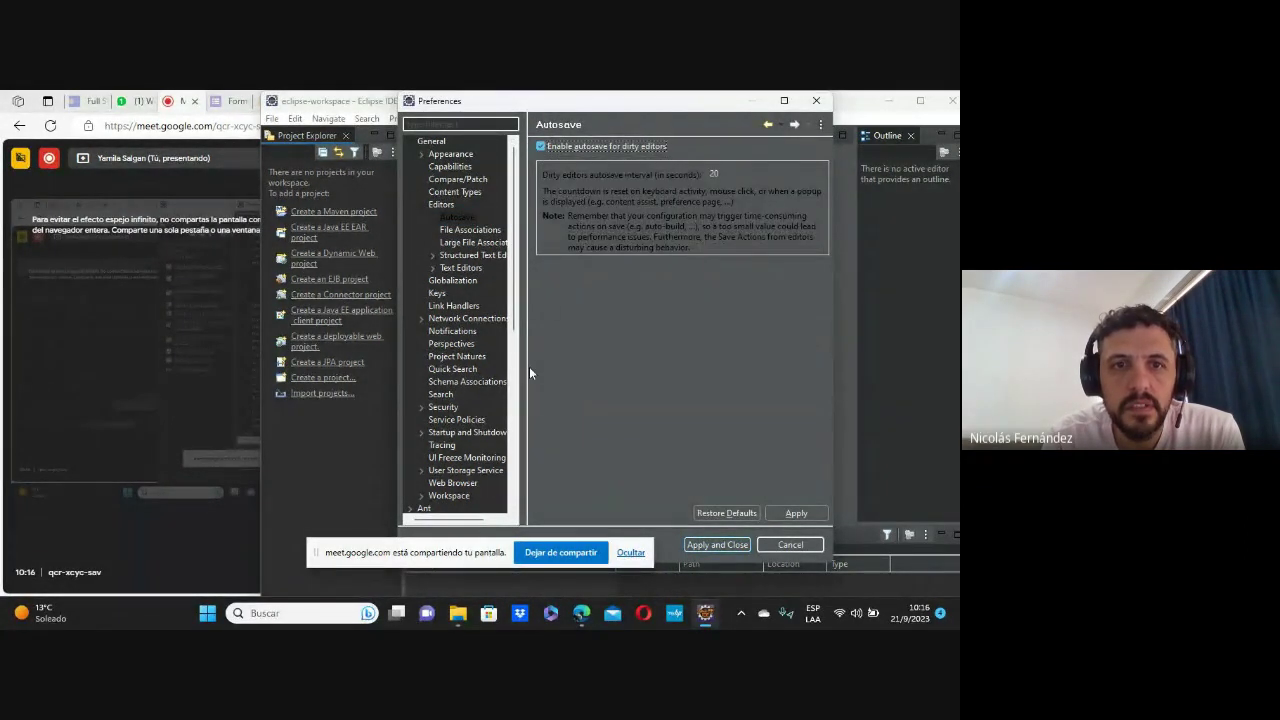
click(788, 512)
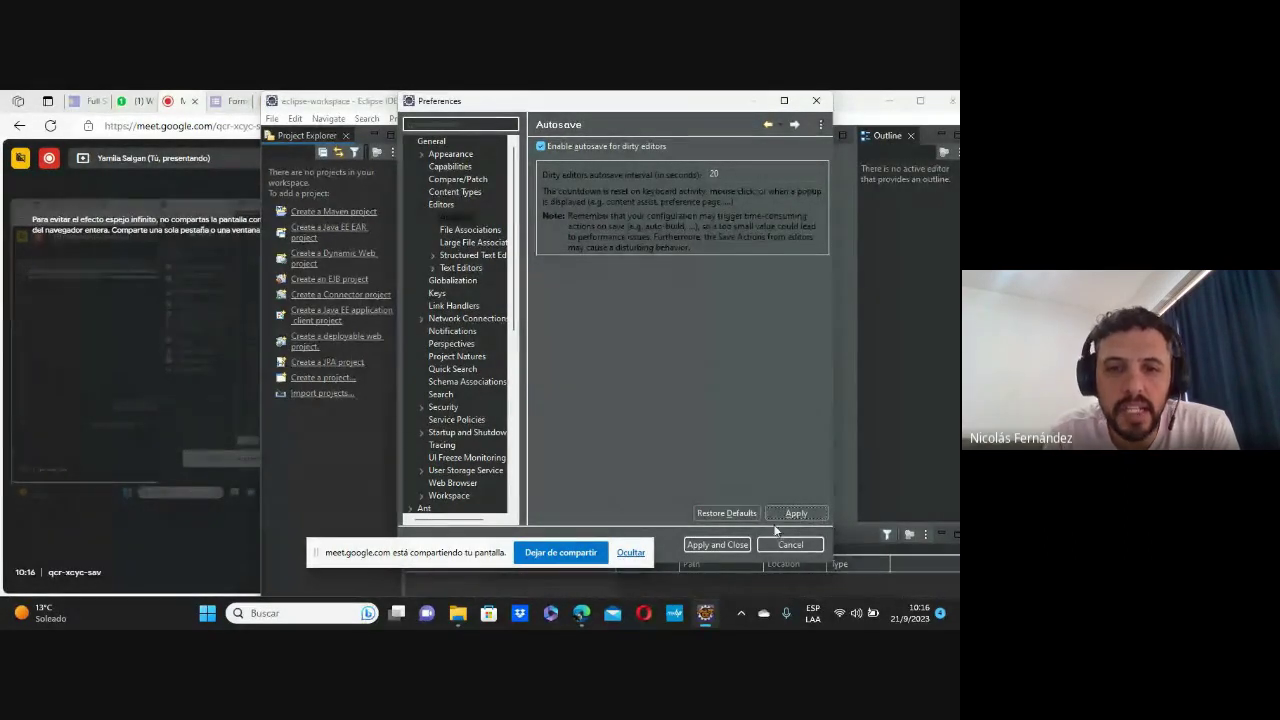
click(713, 545)
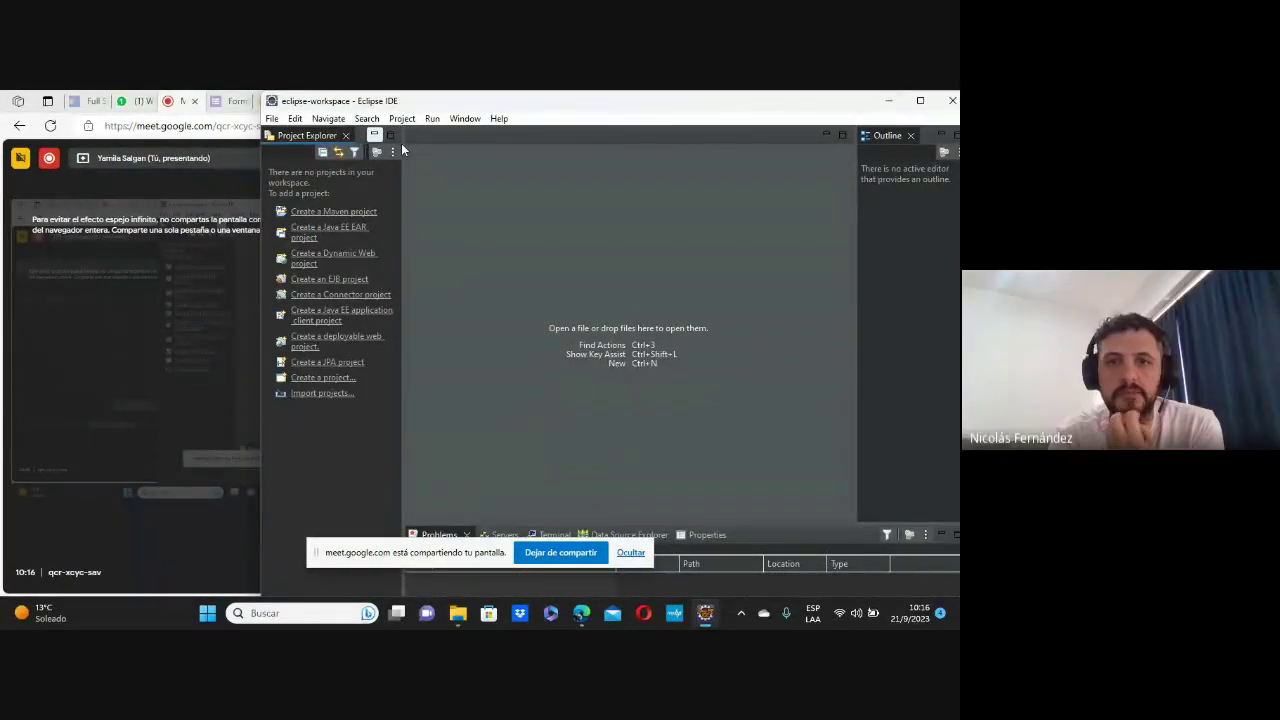
Return to the Google Meet call, hide the sharing notice, mute the microphone and stop presenting.
click(177, 371)
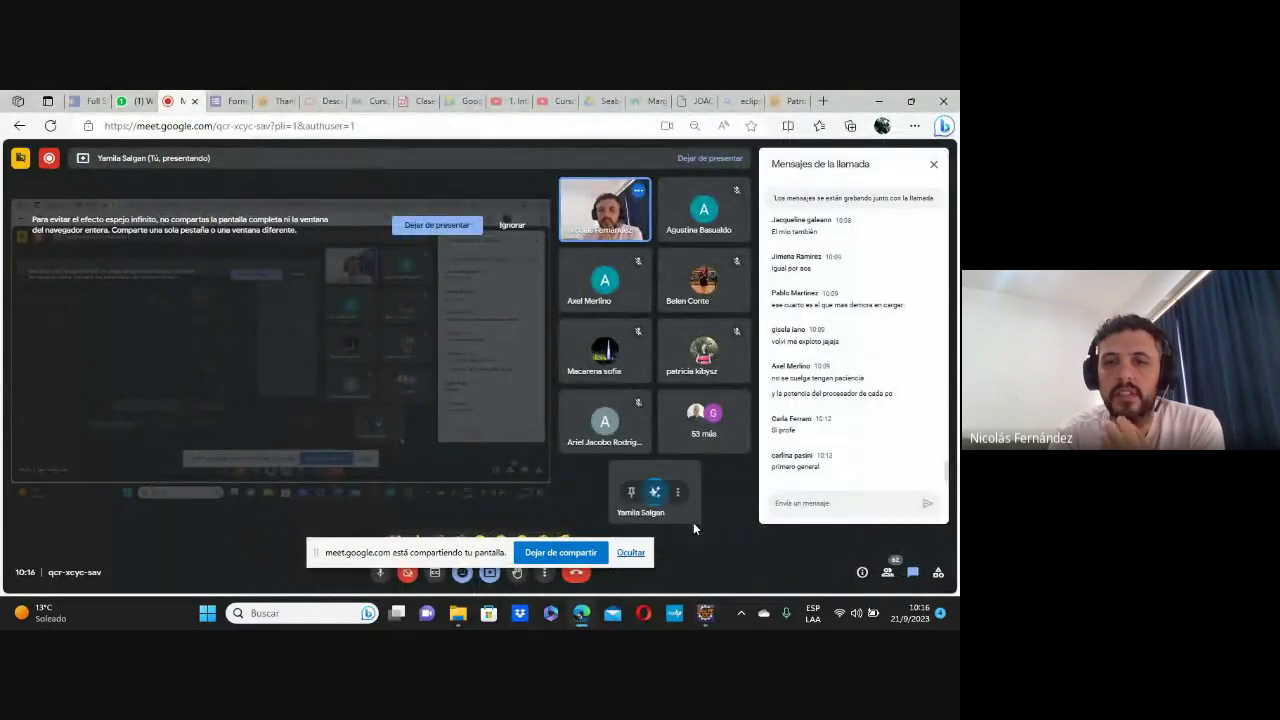
click(630, 553)
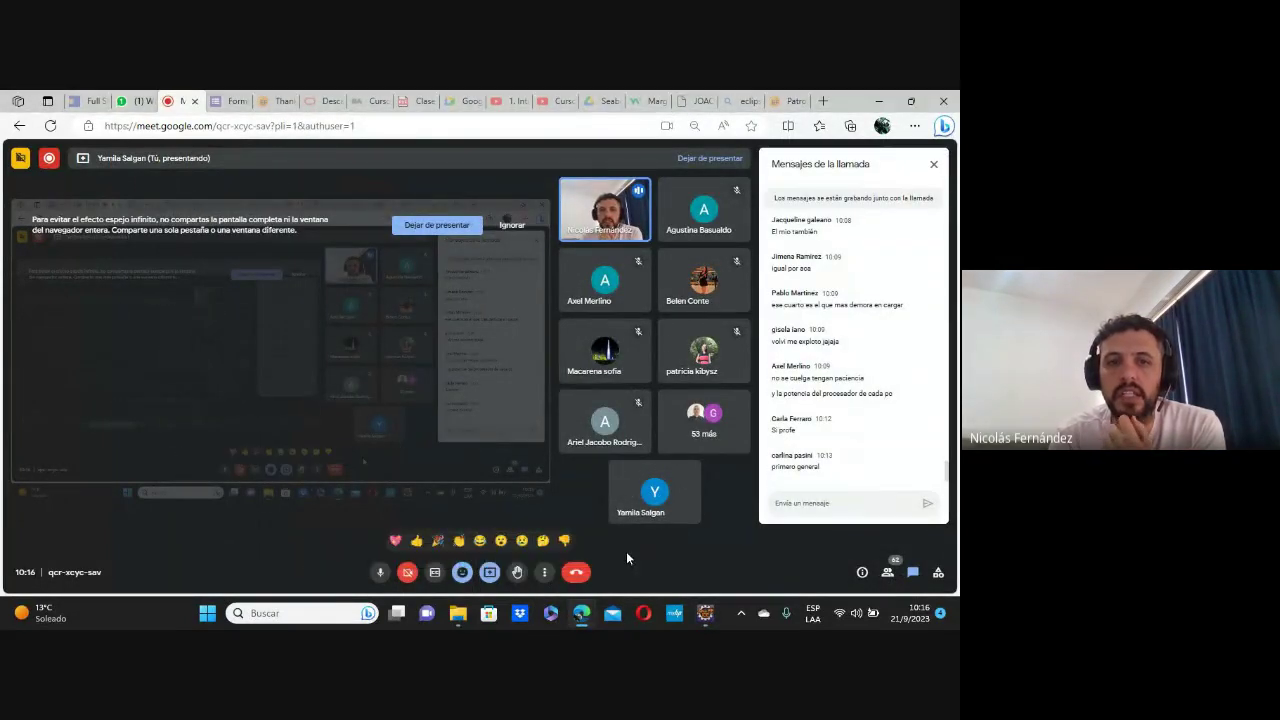
click(380, 572)
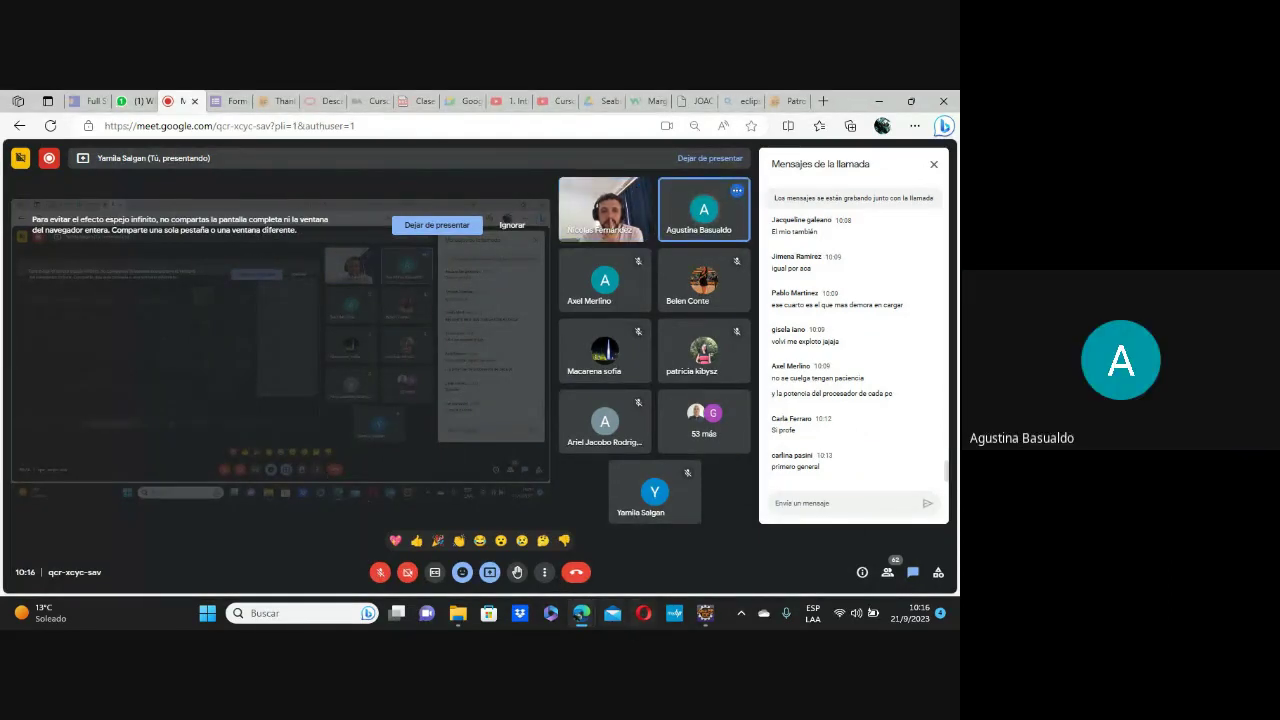
mouse_move(581, 610)
click(487, 574)
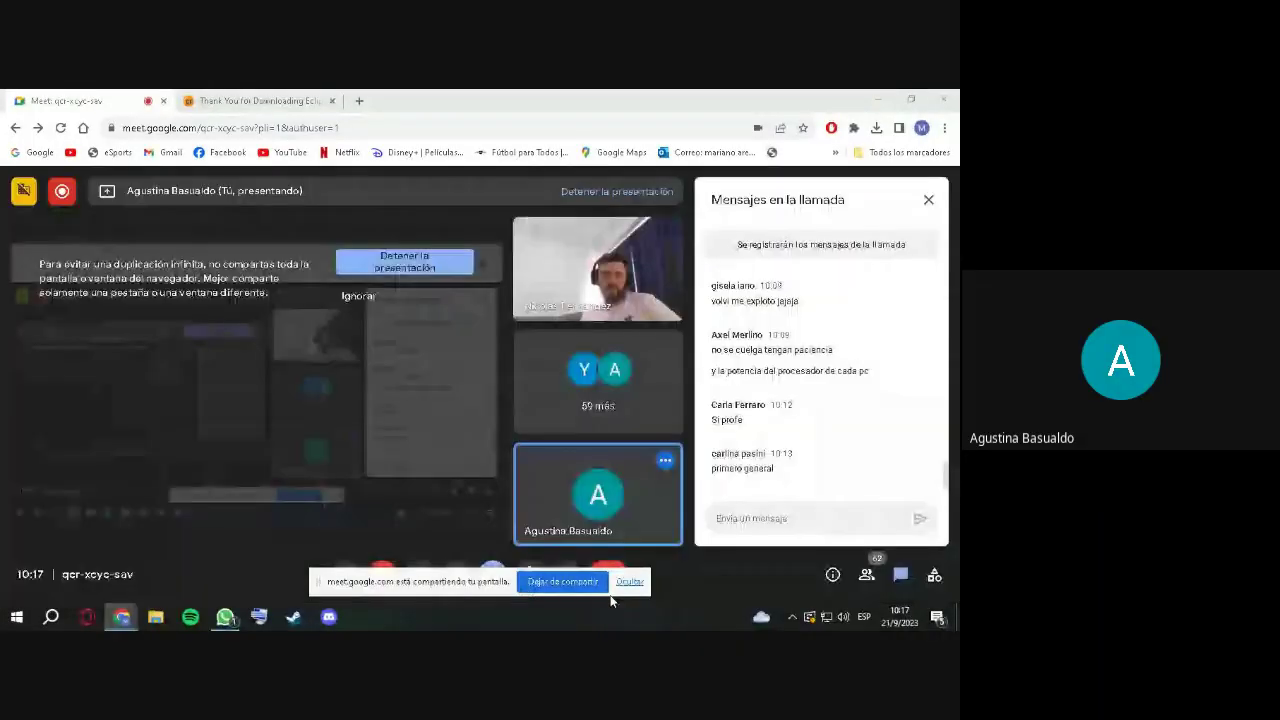
Hide the screen-sharing notice and minimize the student's browser to show the desktop.
click(629, 581)
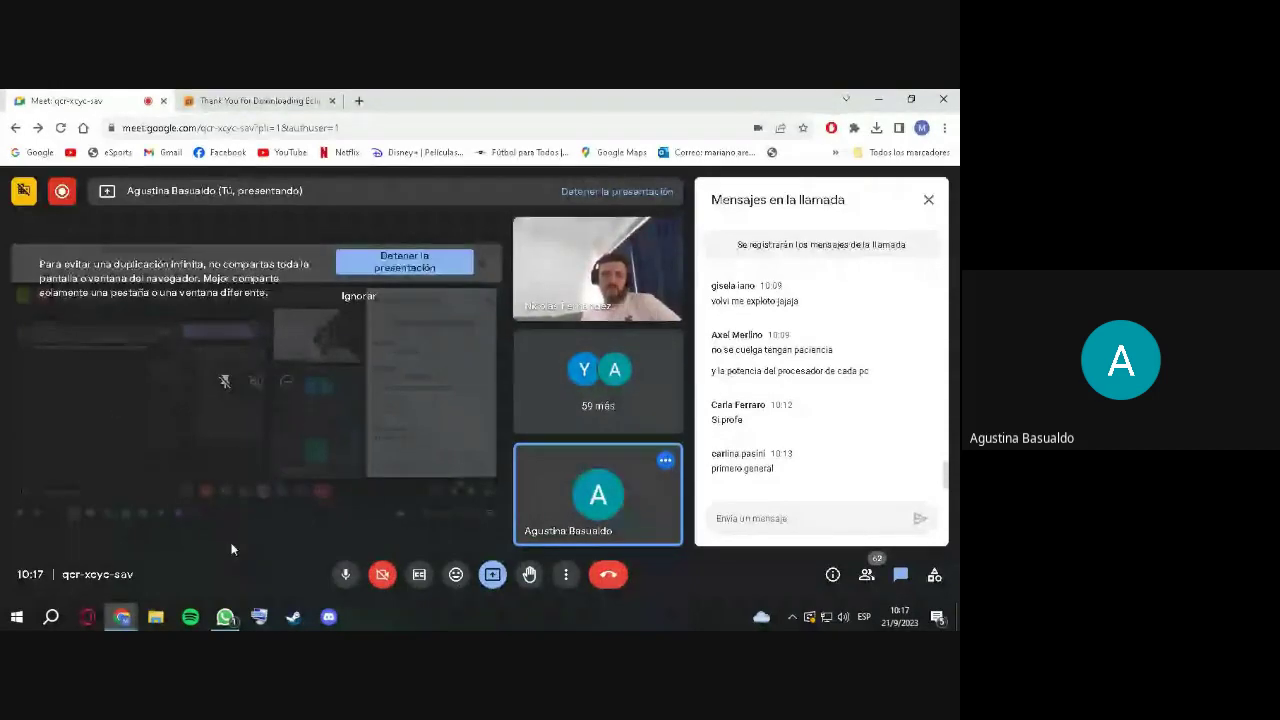
click(878, 99)
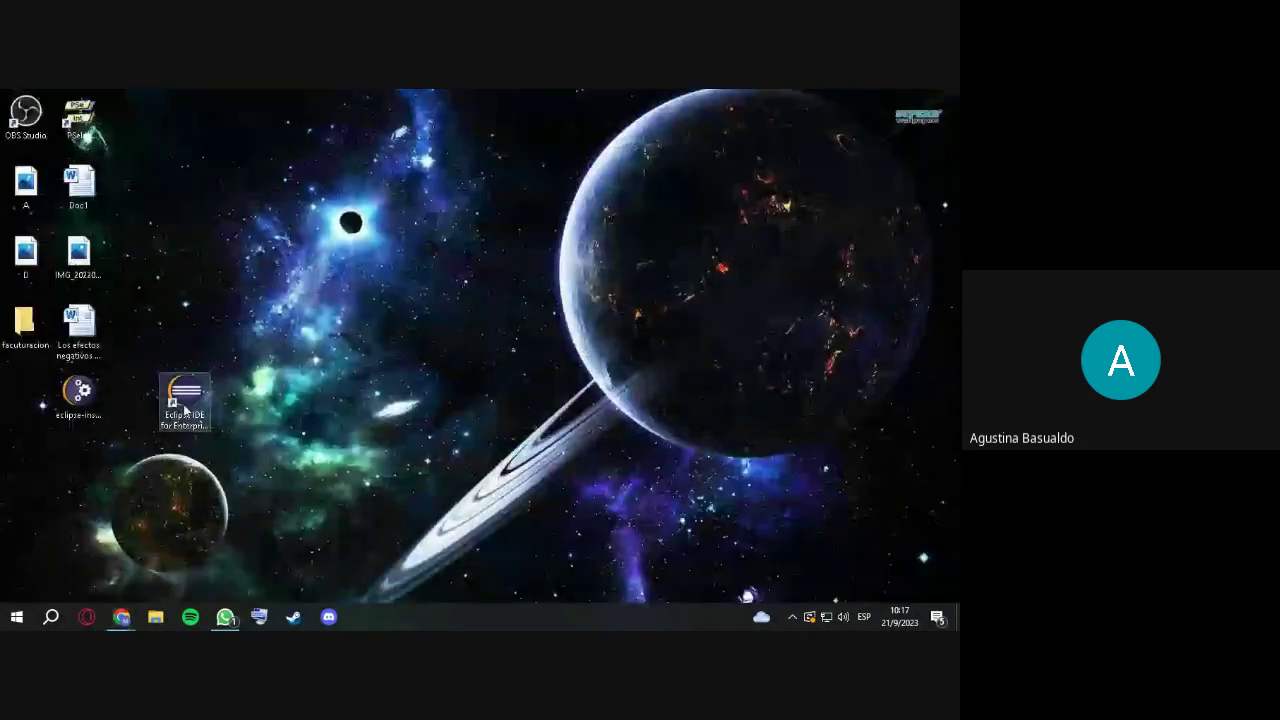
mouse_move(121, 617)
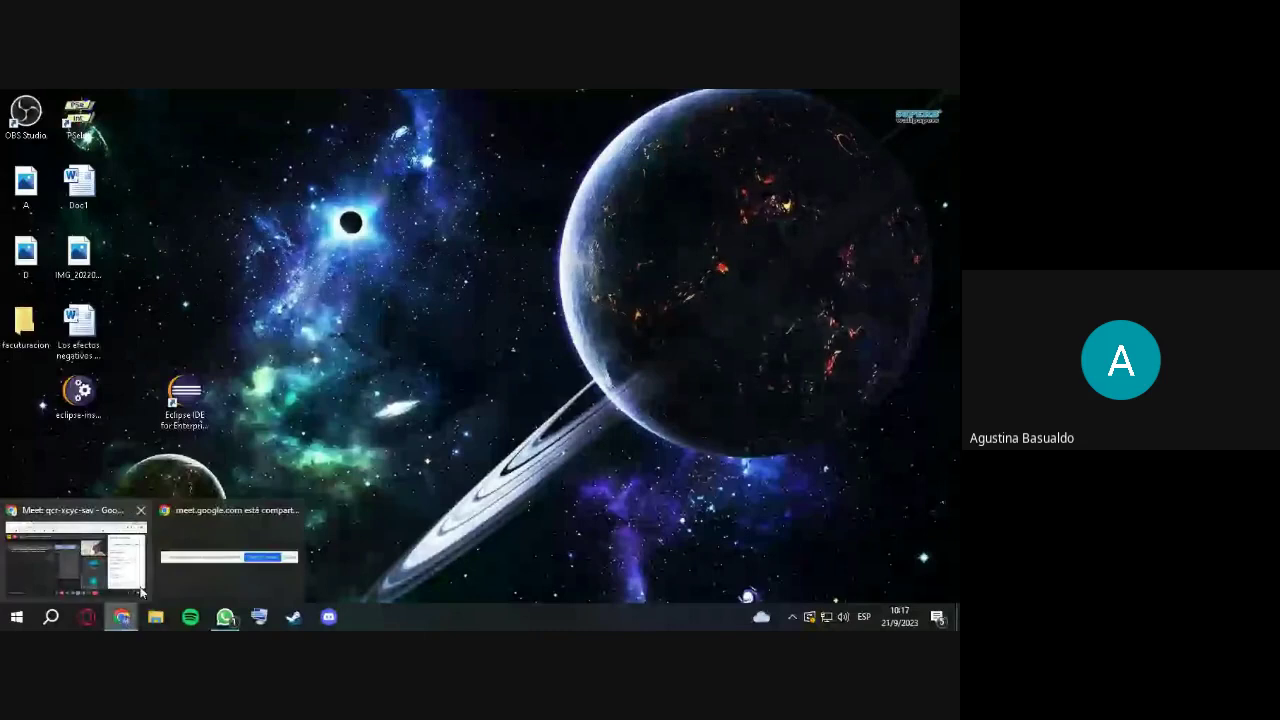
click(130, 565)
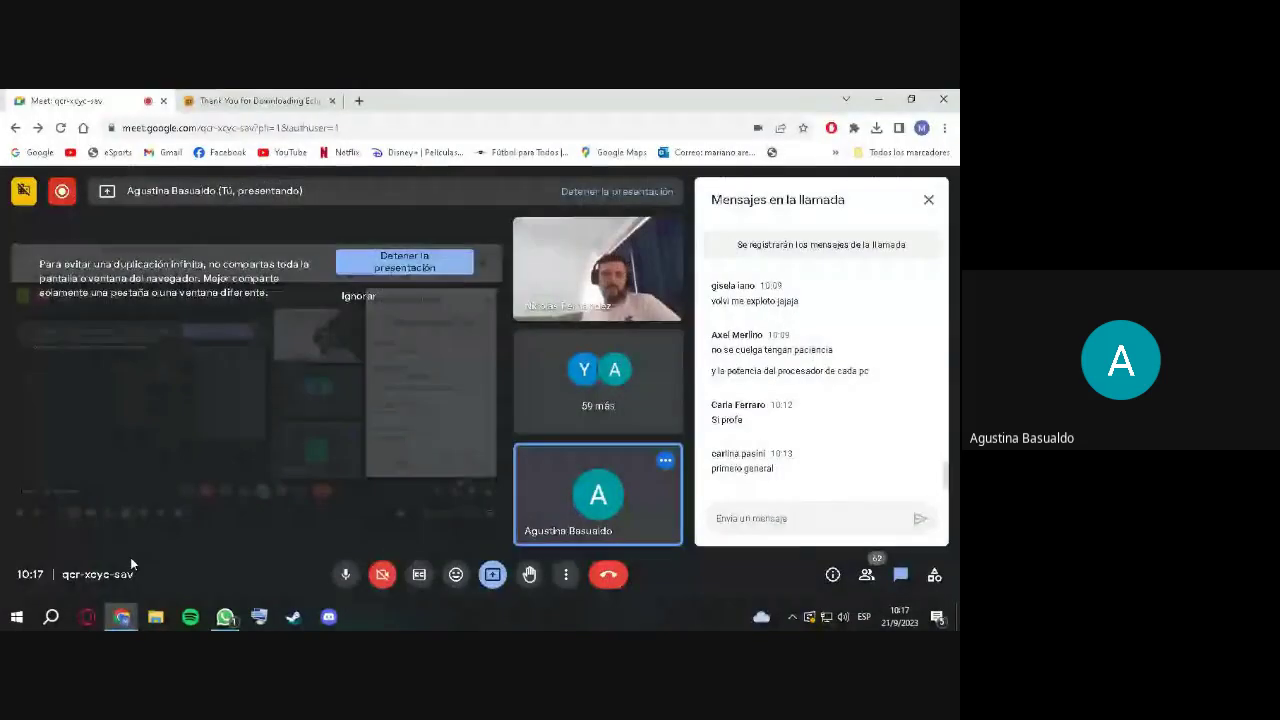
click(878, 99)
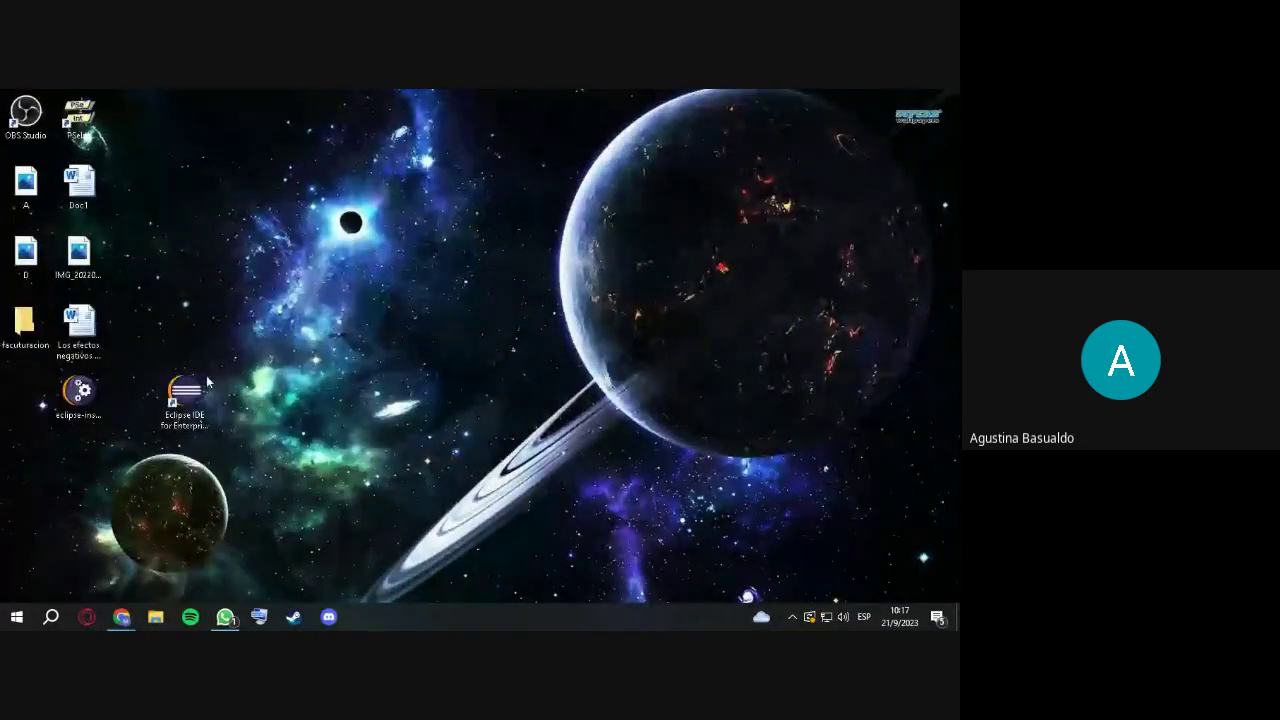
Try to launch Eclipse IDE for Enterprise Java and Web Developers from its desktop shortcut and dismiss the resulting dialog.
double_click(172, 398)
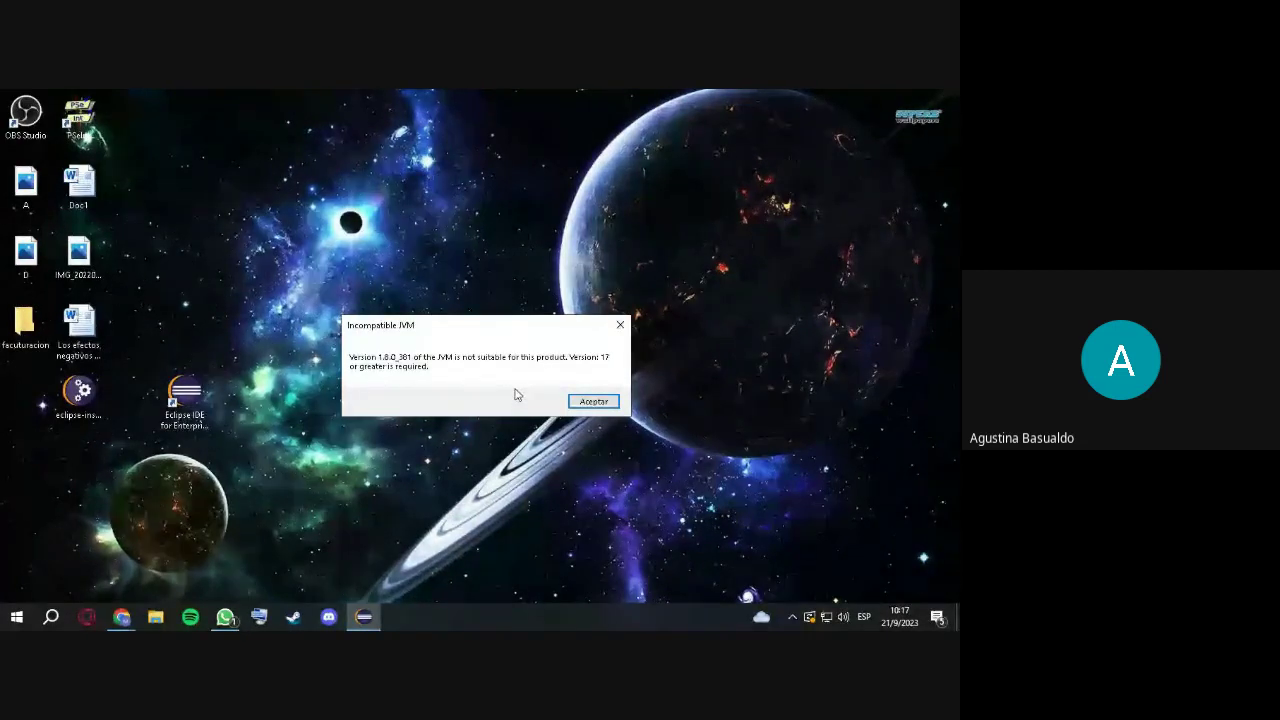
click(592, 401)
click(197, 397)
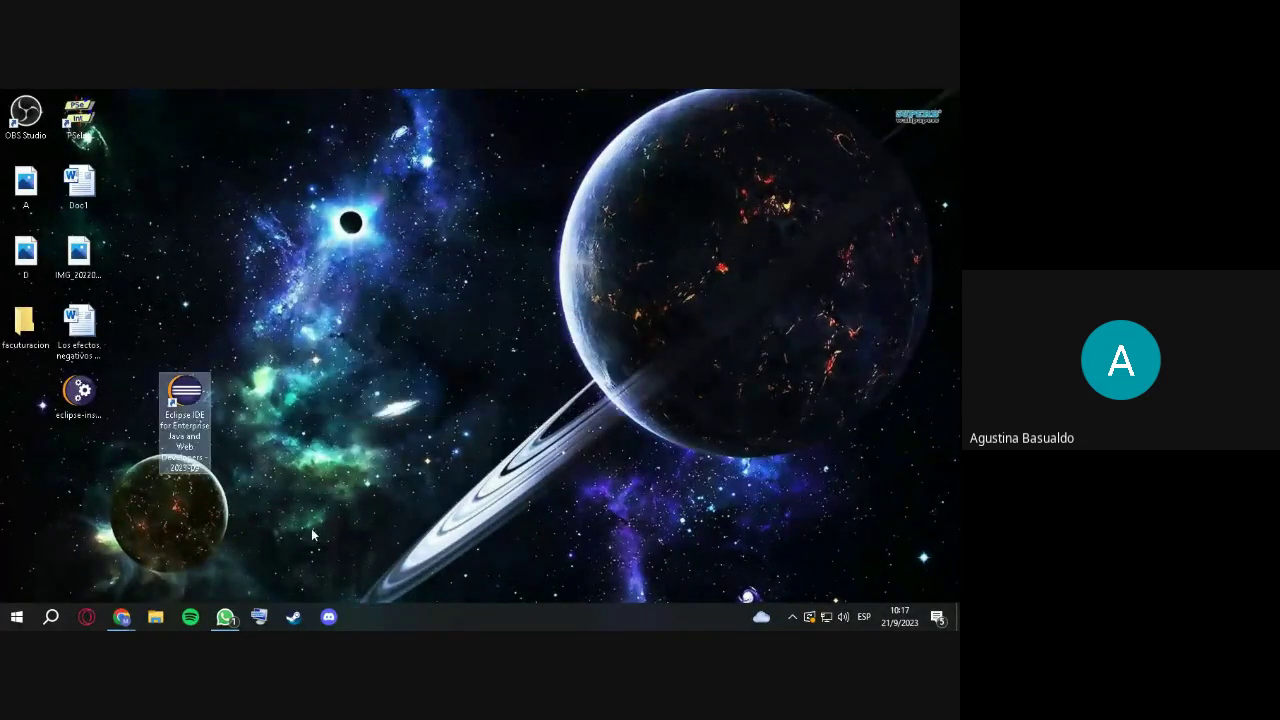
double_click(197, 397)
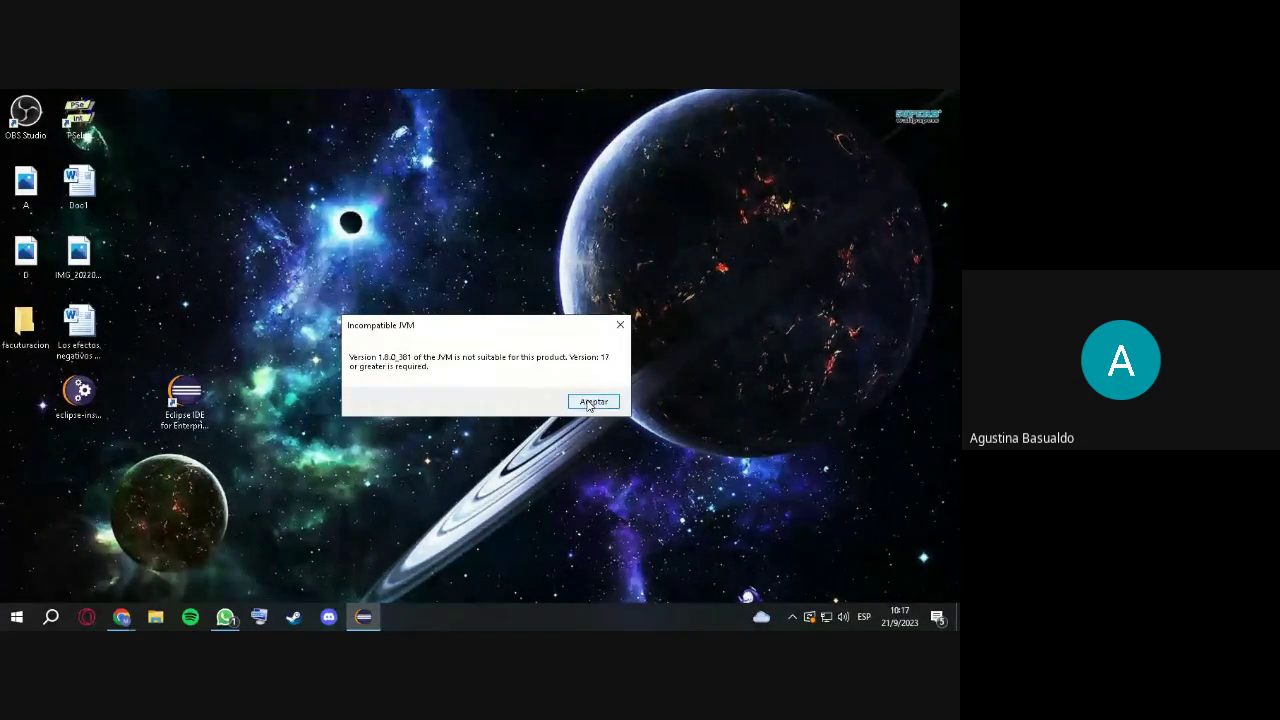
click(593, 401)
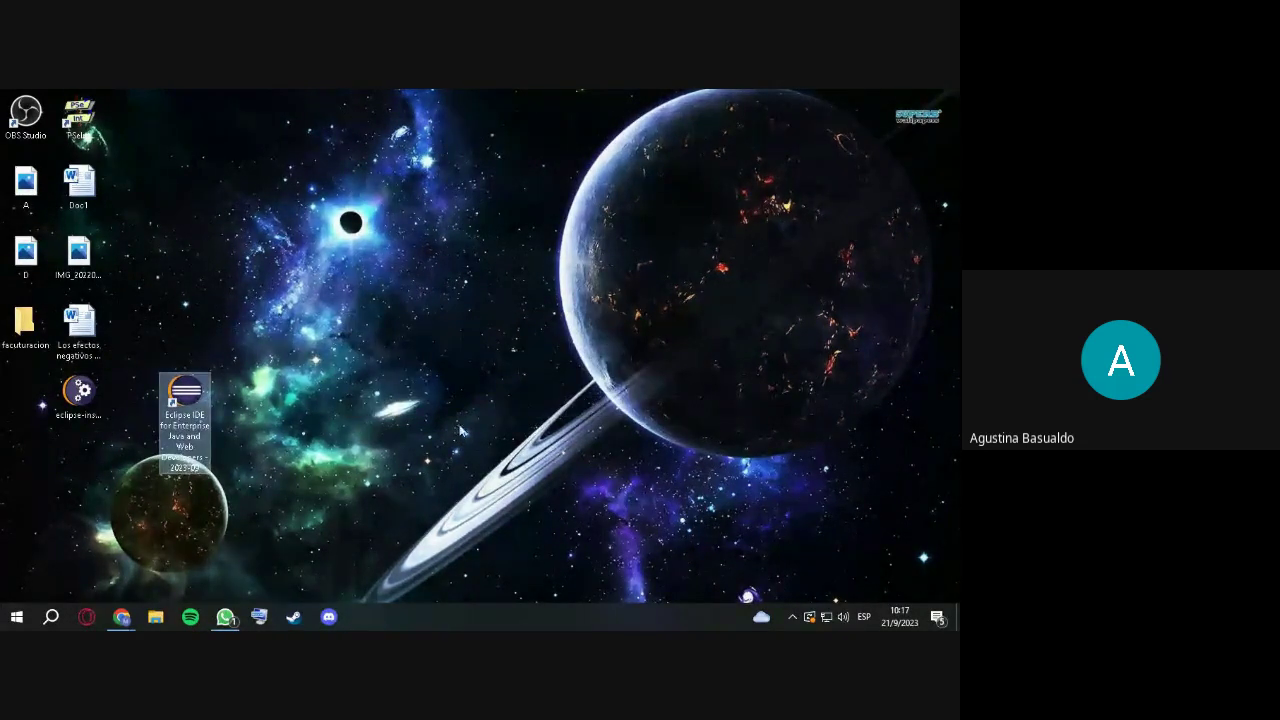
click(288, 447)
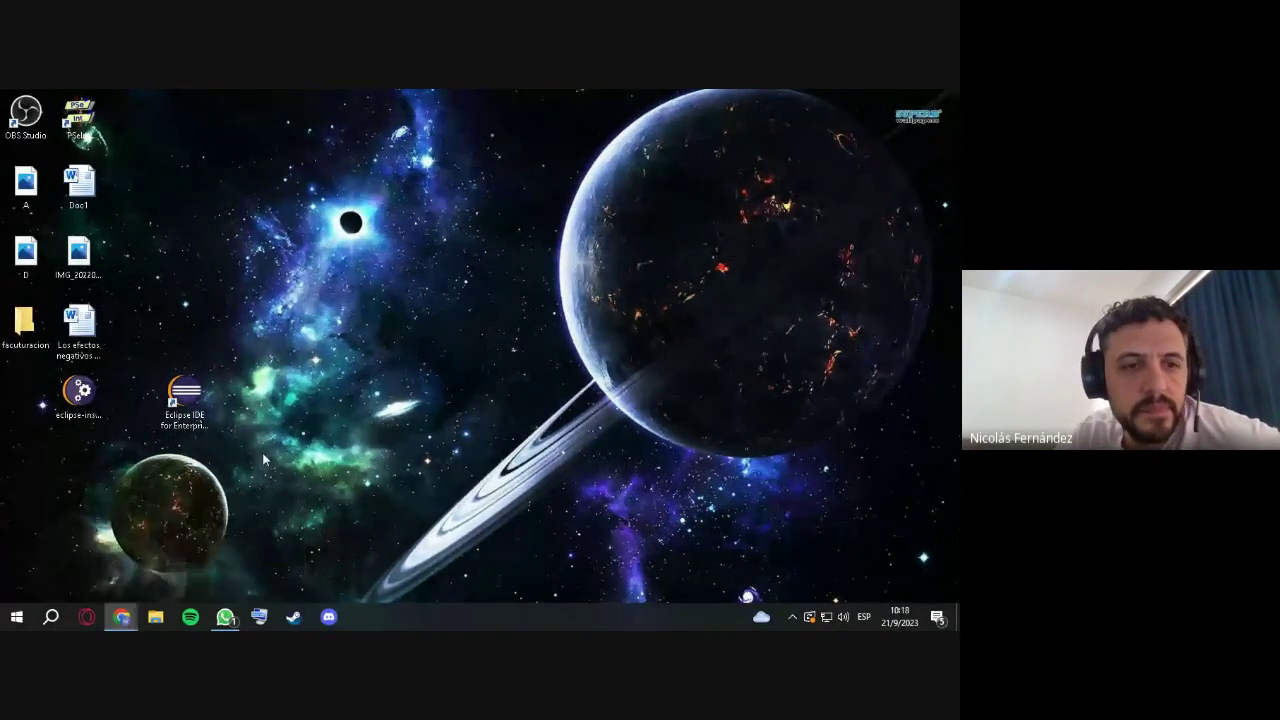
double_click(185, 396)
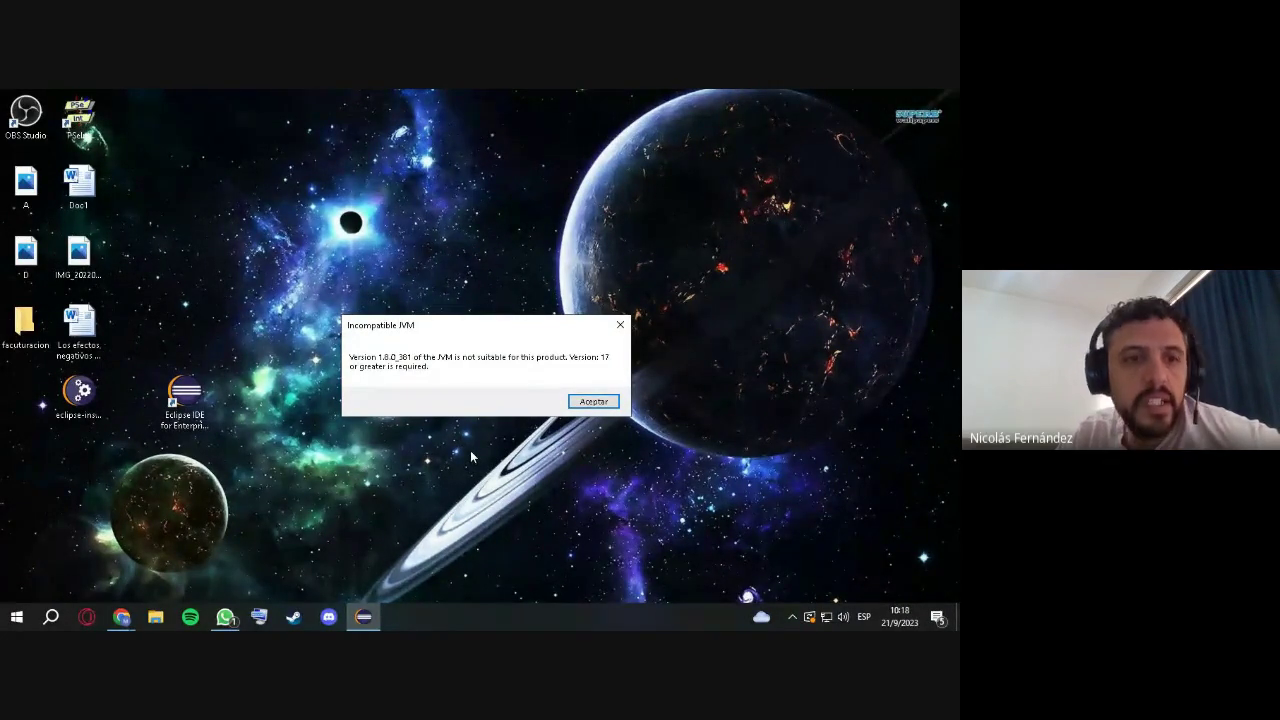
click(593, 401)
Retry launching Eclipse IDE for Enterprise Java and Web Developers from the desktop and dismiss the Incompatible JVM dialog.
click(66, 393)
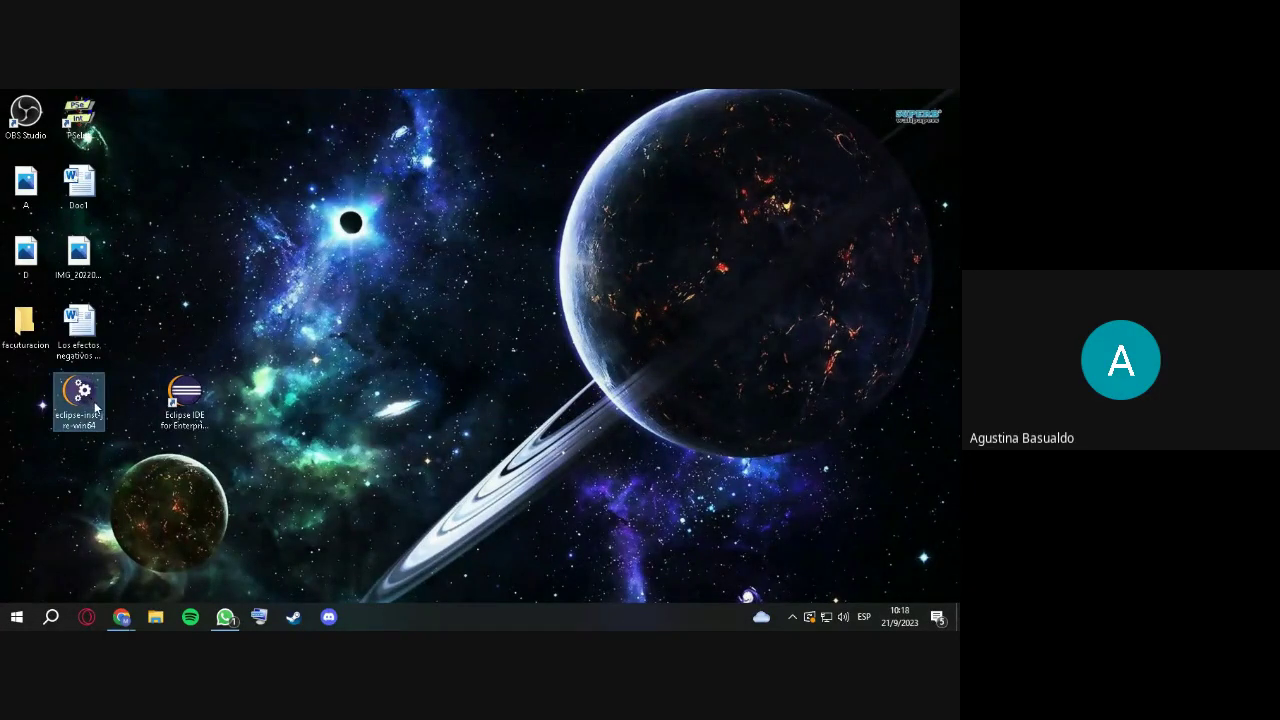
click(184, 416)
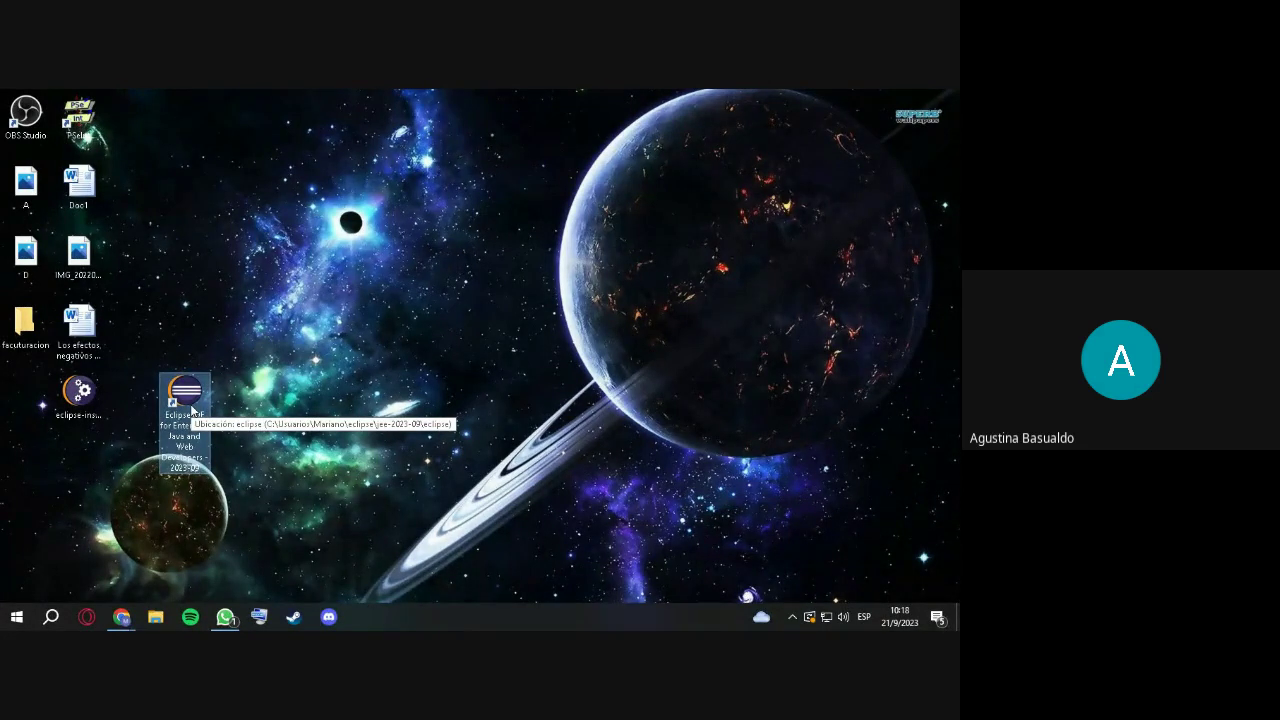
double_click(193, 407)
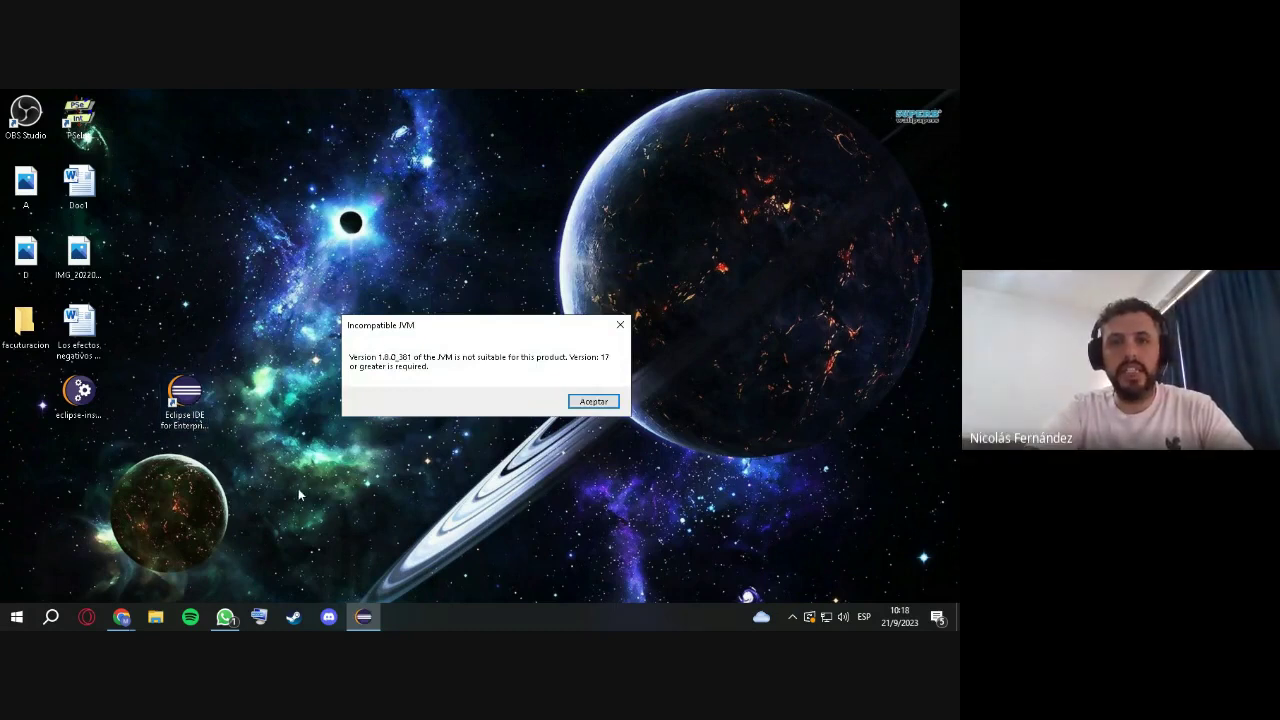
click(605, 402)
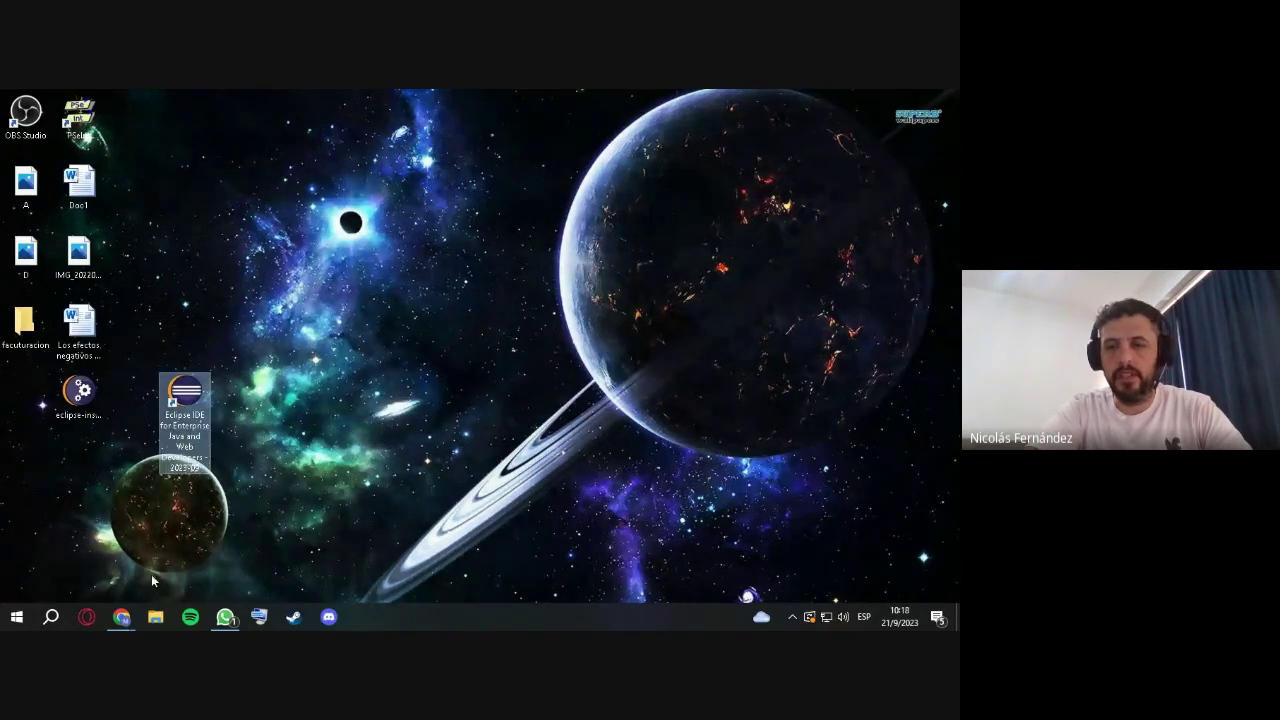
Switch to the Google Meet call to check the chat messages, and minimize the browser to return to the desktop.
mouse_move(120, 620)
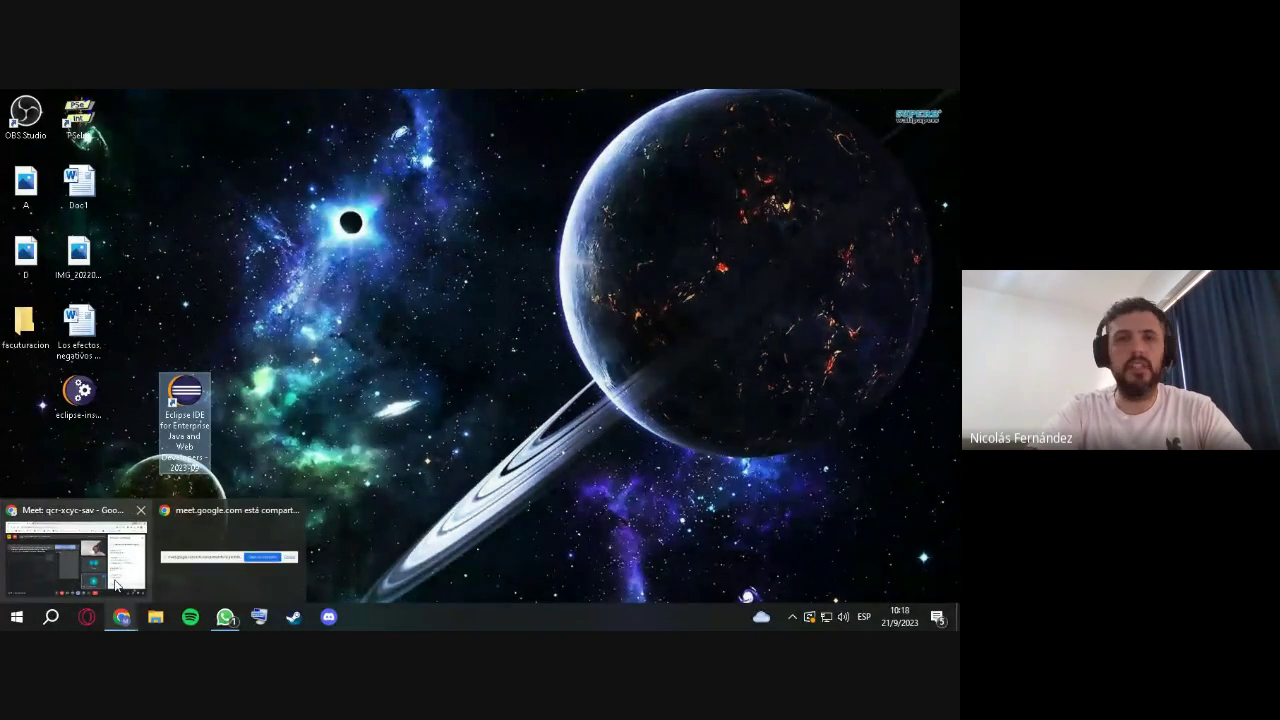
click(116, 585)
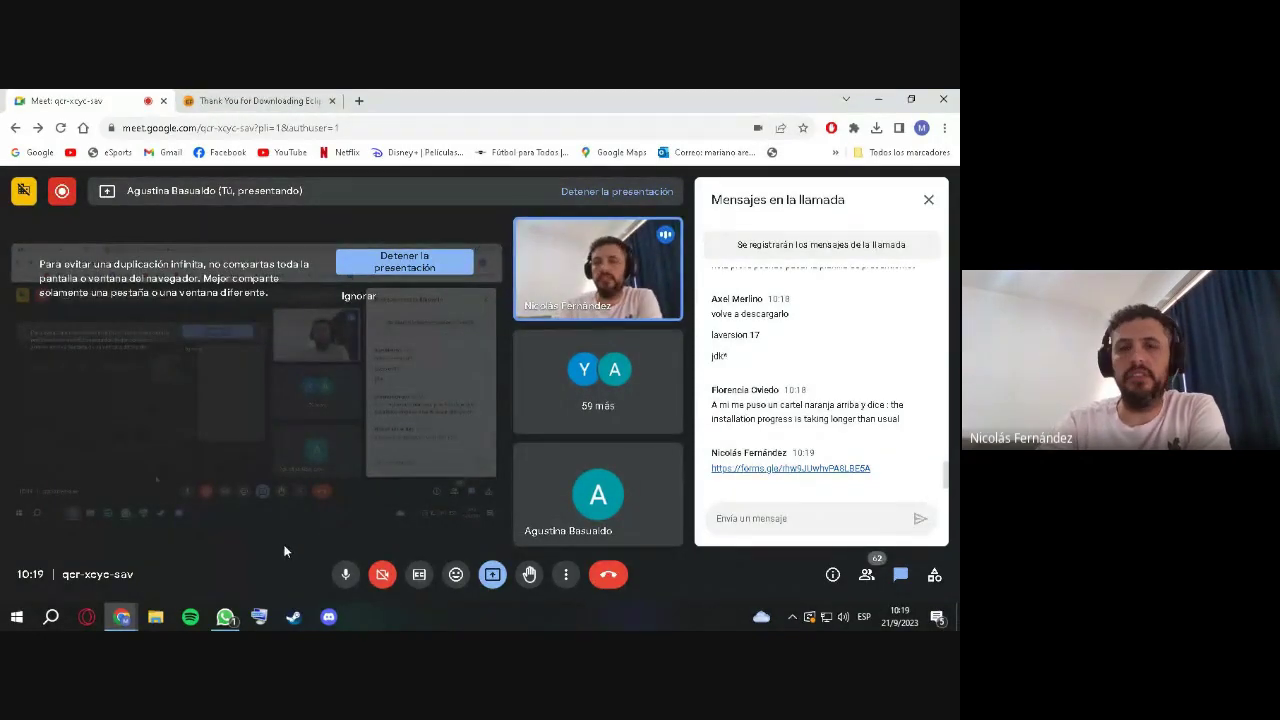
click(878, 99)
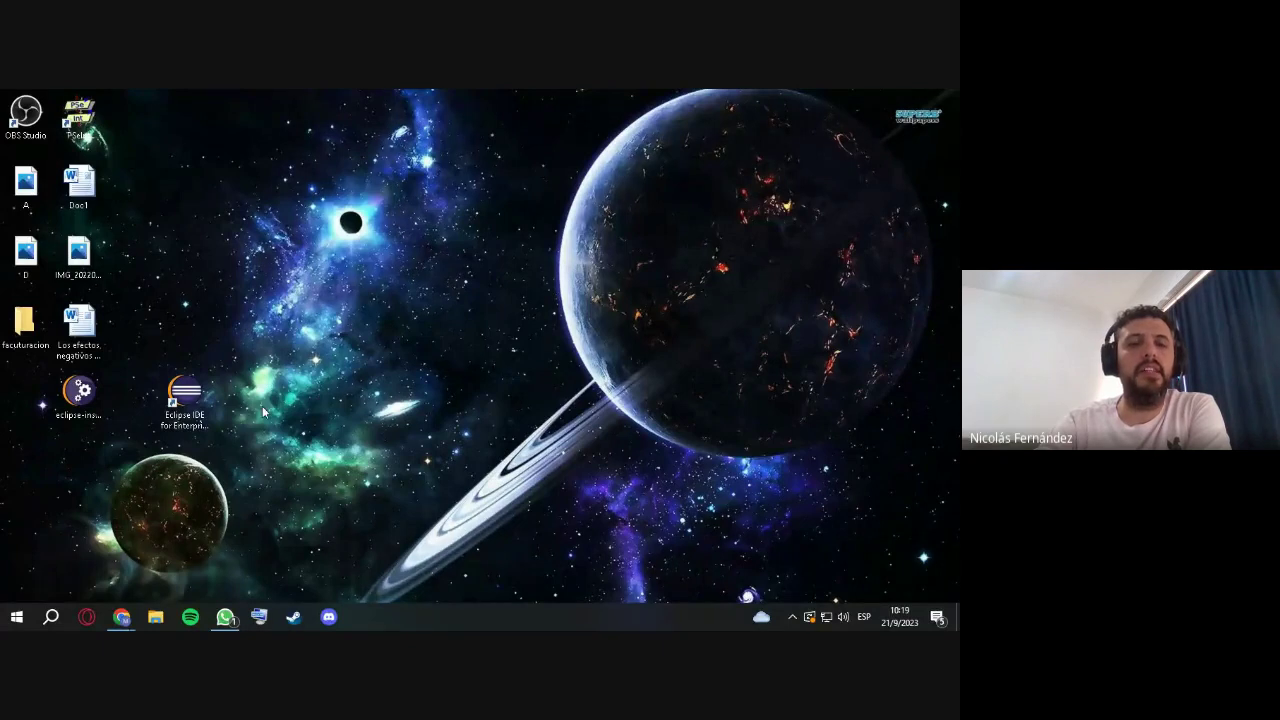
Open the Eclipse shortcut's properties, go to its target's file location and maximize the folder window.
right_click(196, 397)
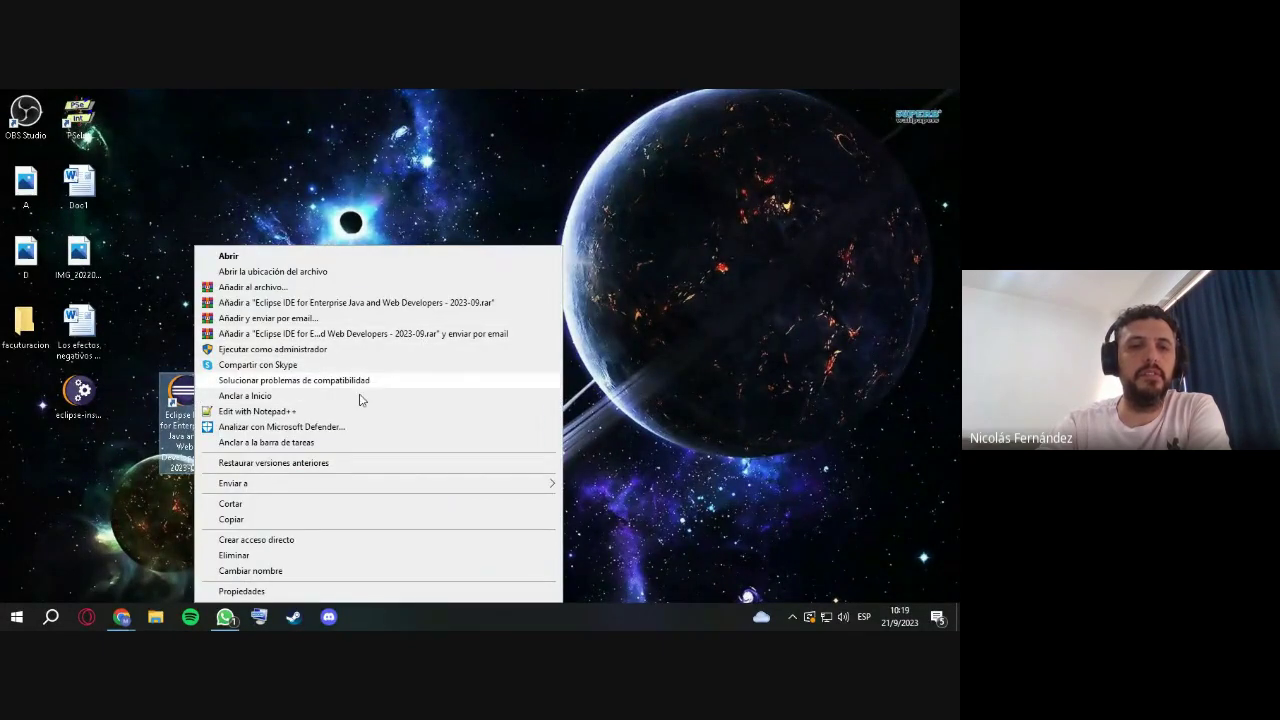
click(250, 592)
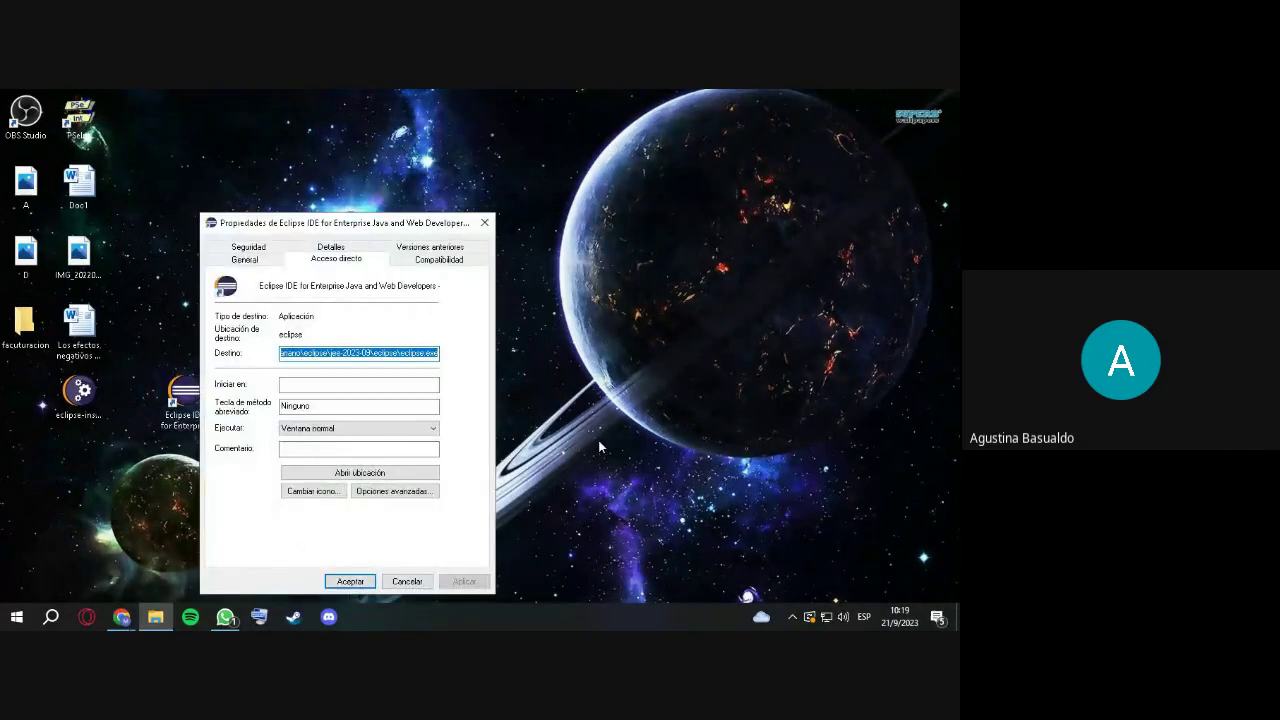
click(366, 472)
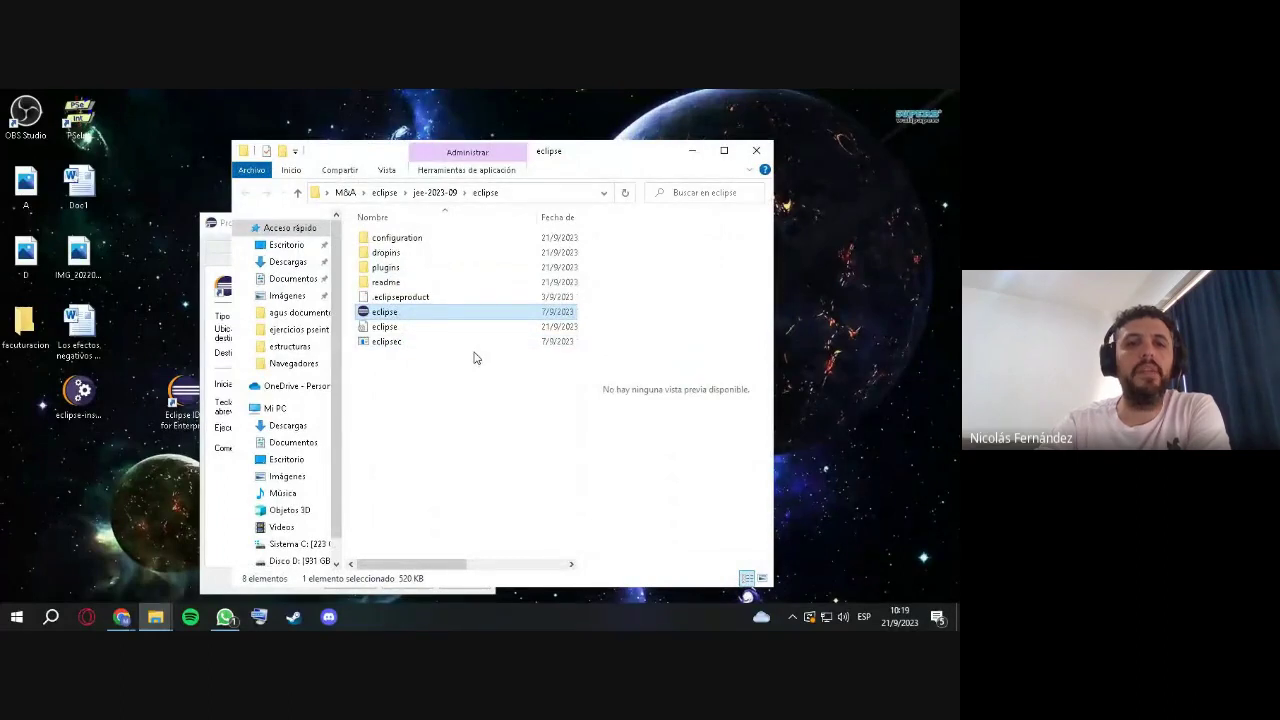
click(724, 150)
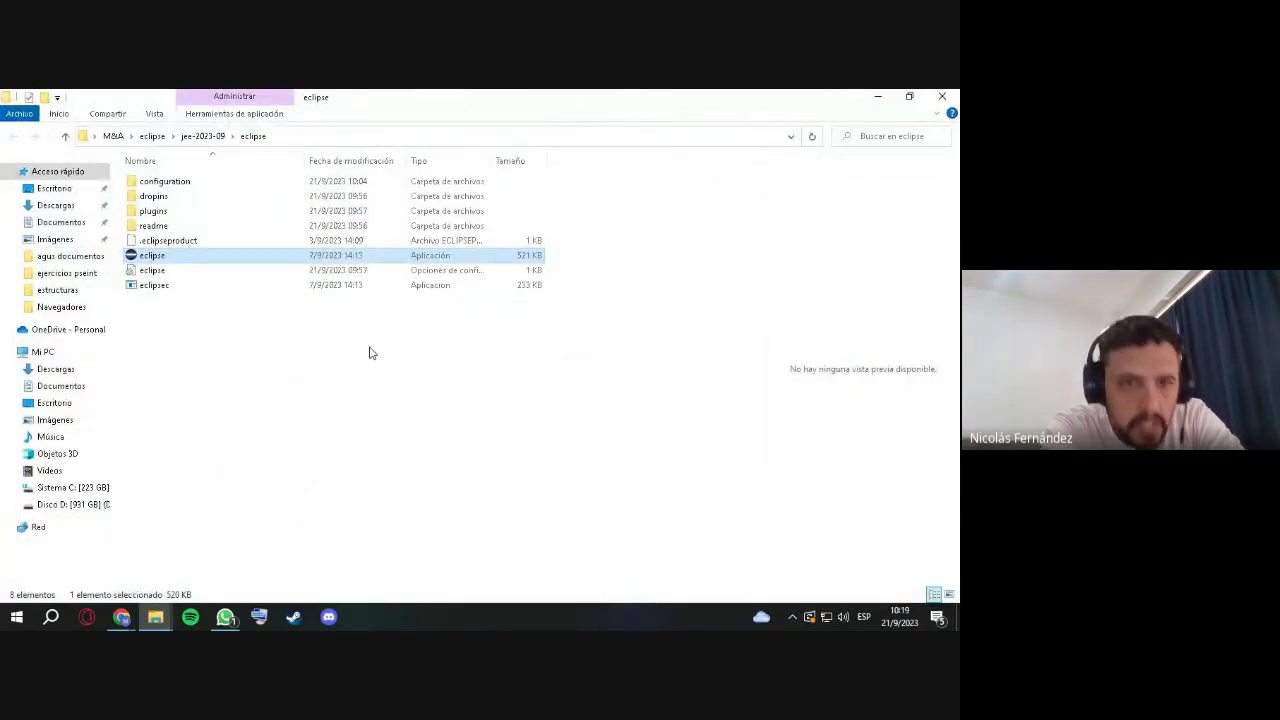
Open the eclipse configuration settings file in Notepad and look through its launcher and VM arguments.
double_click(208, 272)
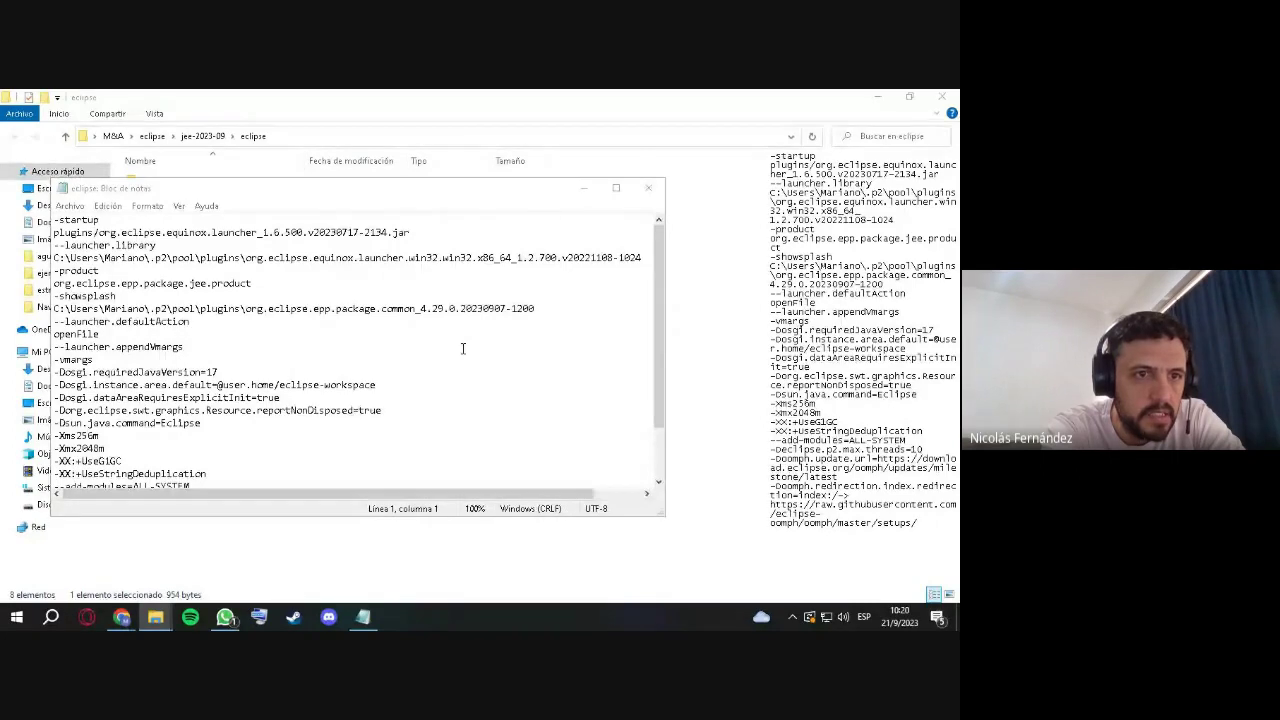
scroll(463, 348, down, 2)
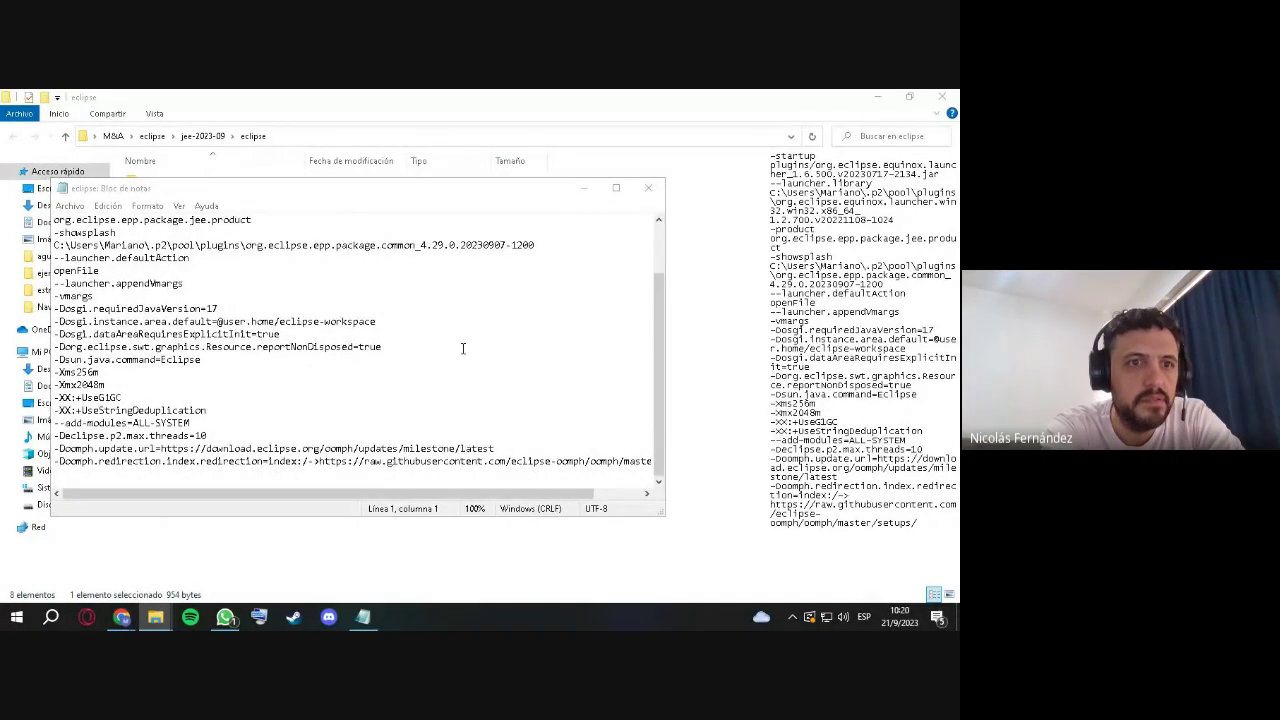
scroll(463, 348, up, 2)
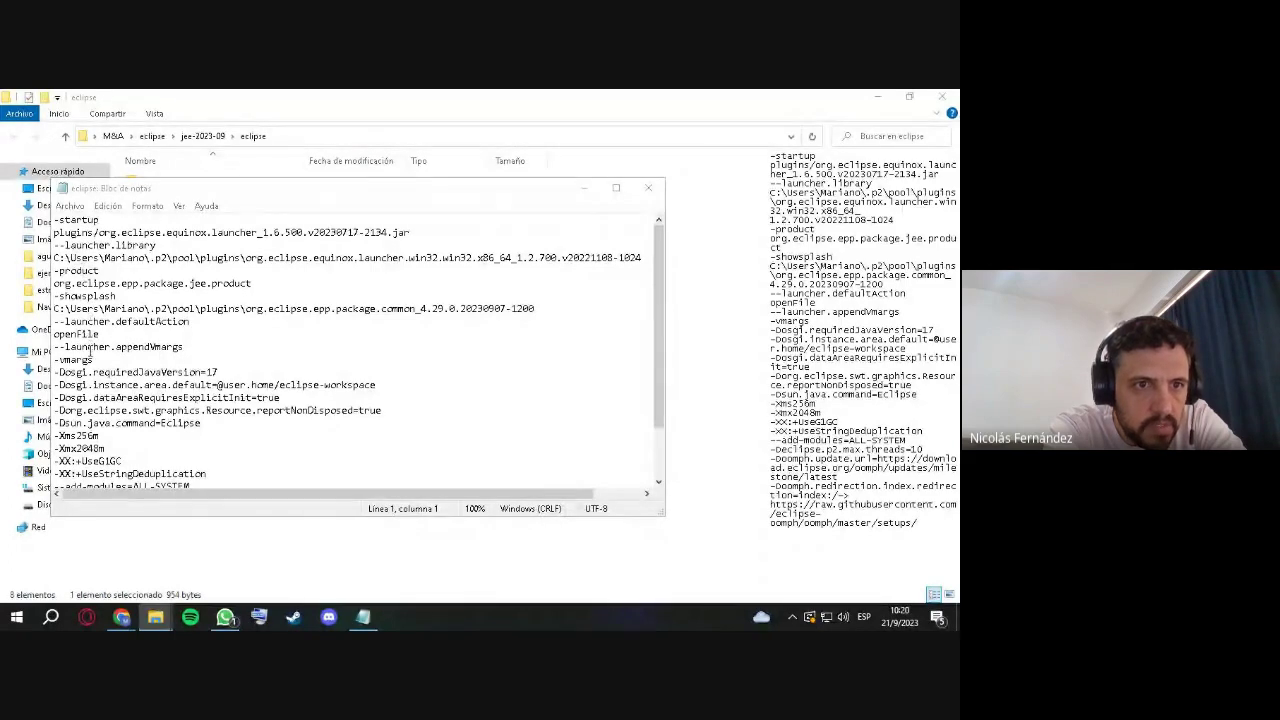
scroll(90, 350, down, 1)
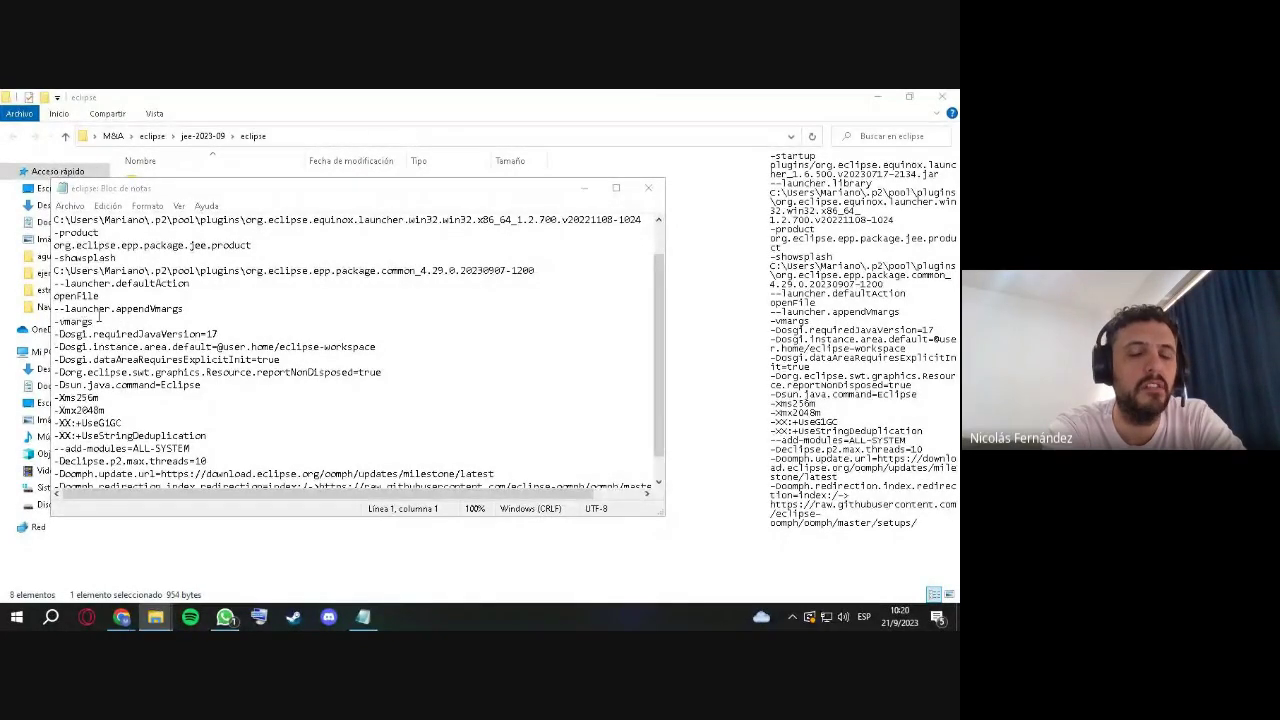
Insert a "-vm" line followed by an empty line between "--launcher.appendVmargs" and "-vmargs".
click(186, 308)
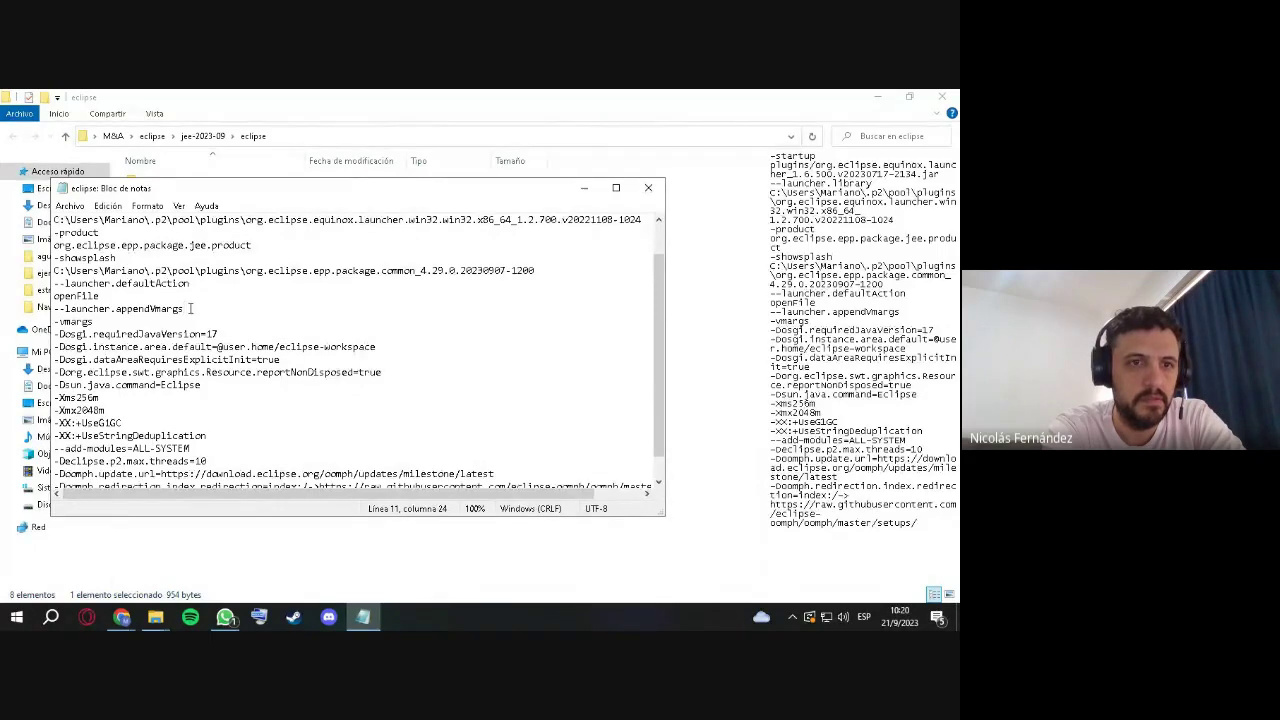
key(Down)
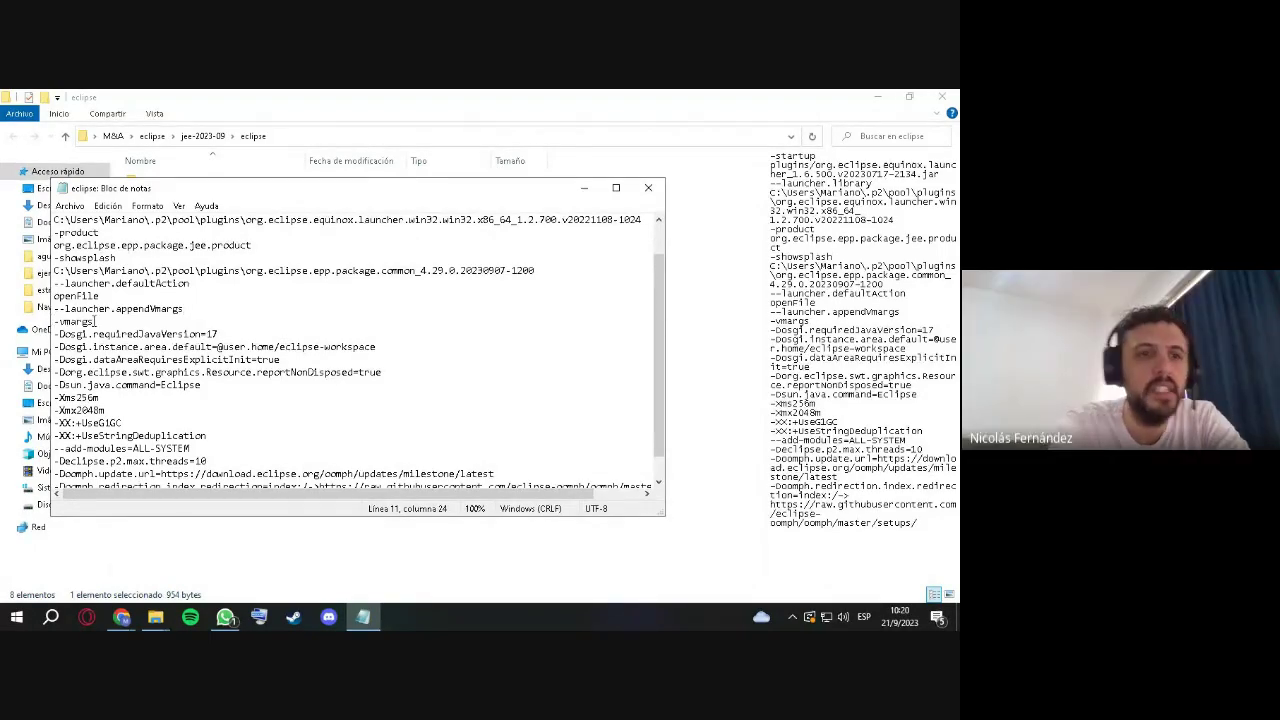
click(187, 309)
key(Return)
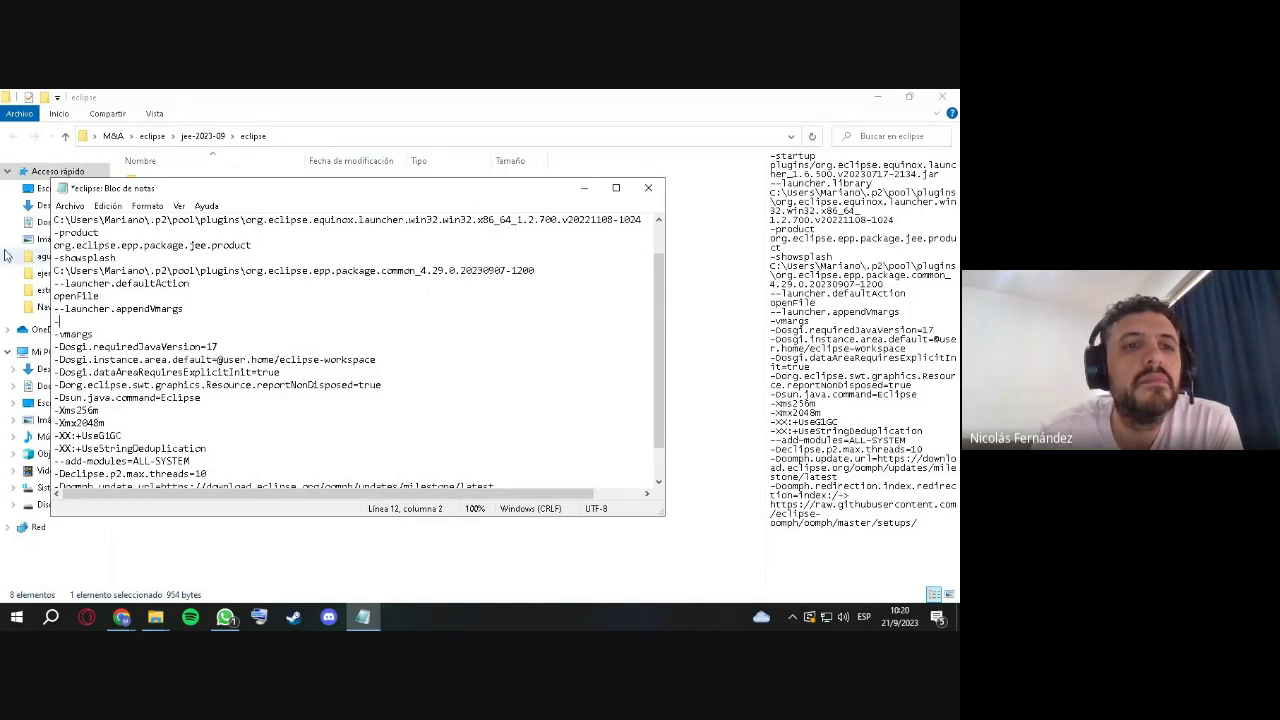
text(vm)
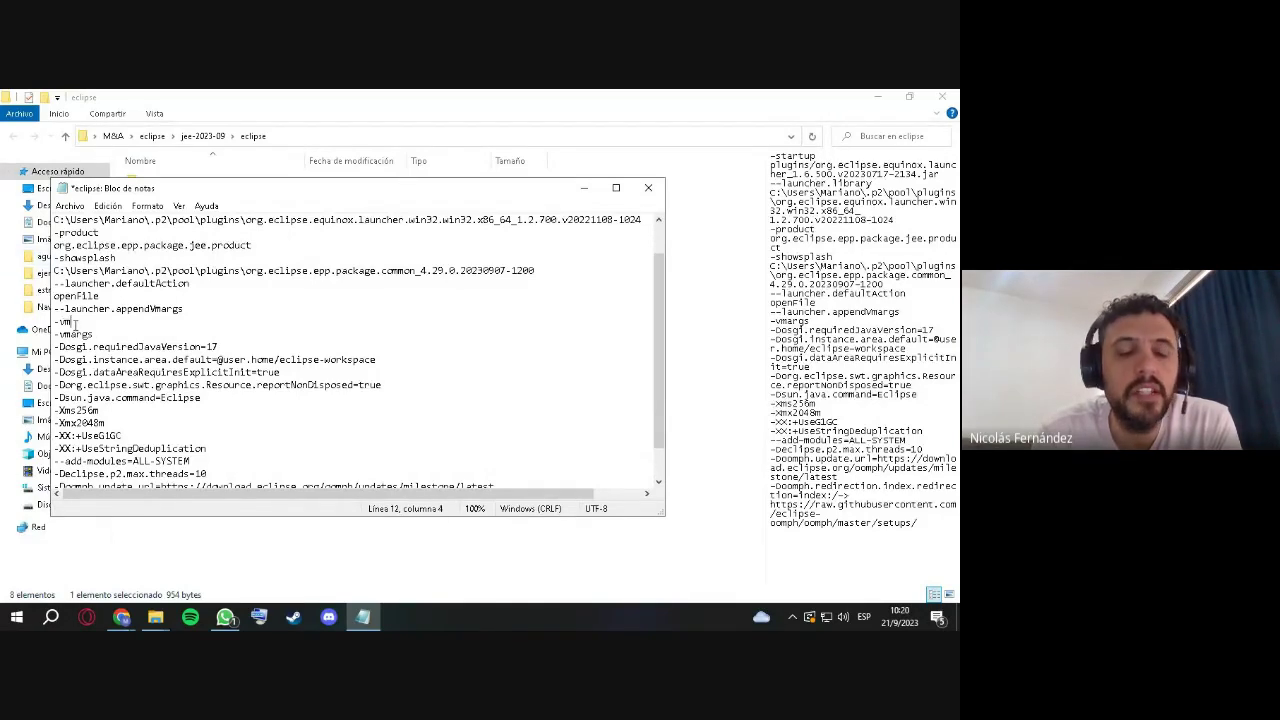
key(Return)
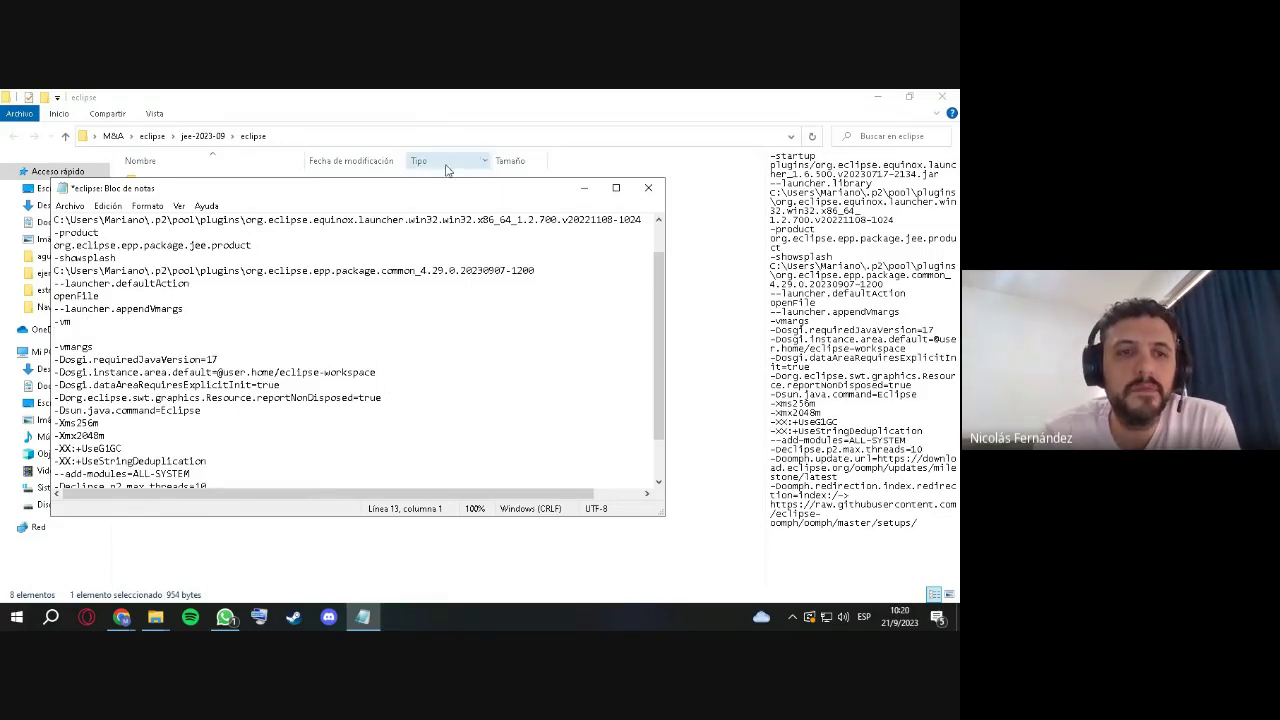
Minimize the configuration file and browse to the Archivos de programa folder on drive C.
click(585, 189)
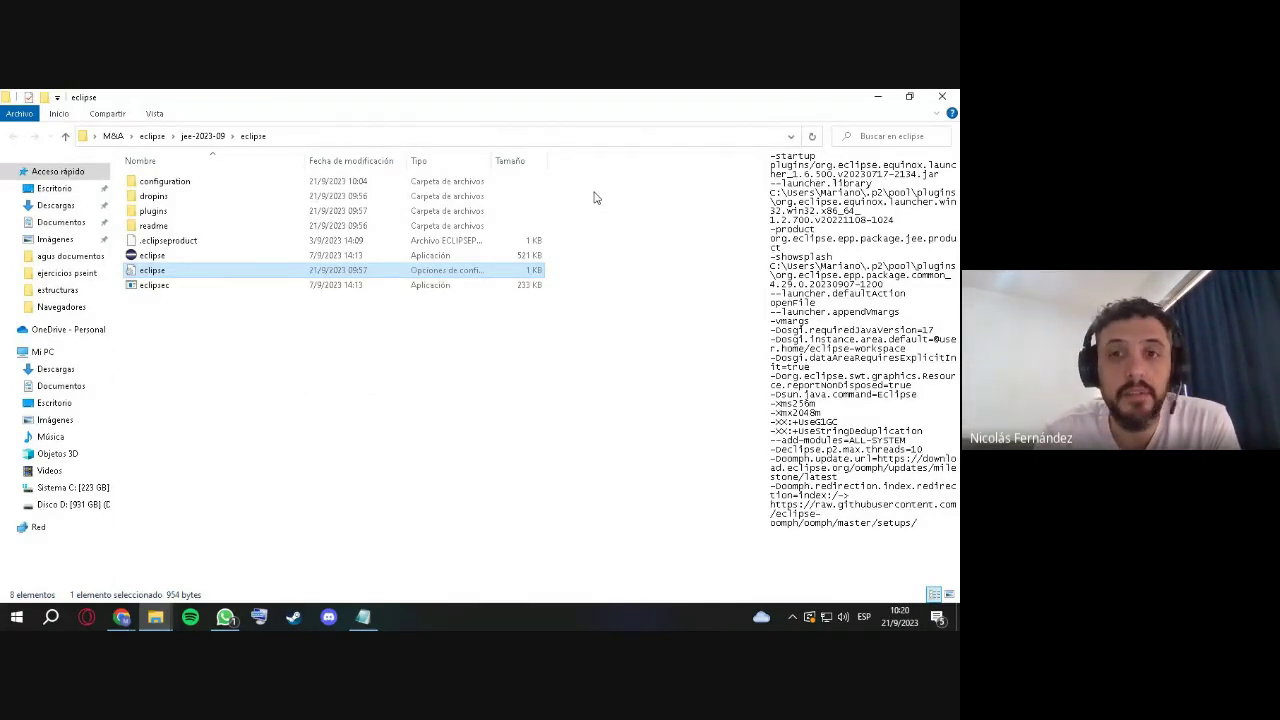
click(55, 205)
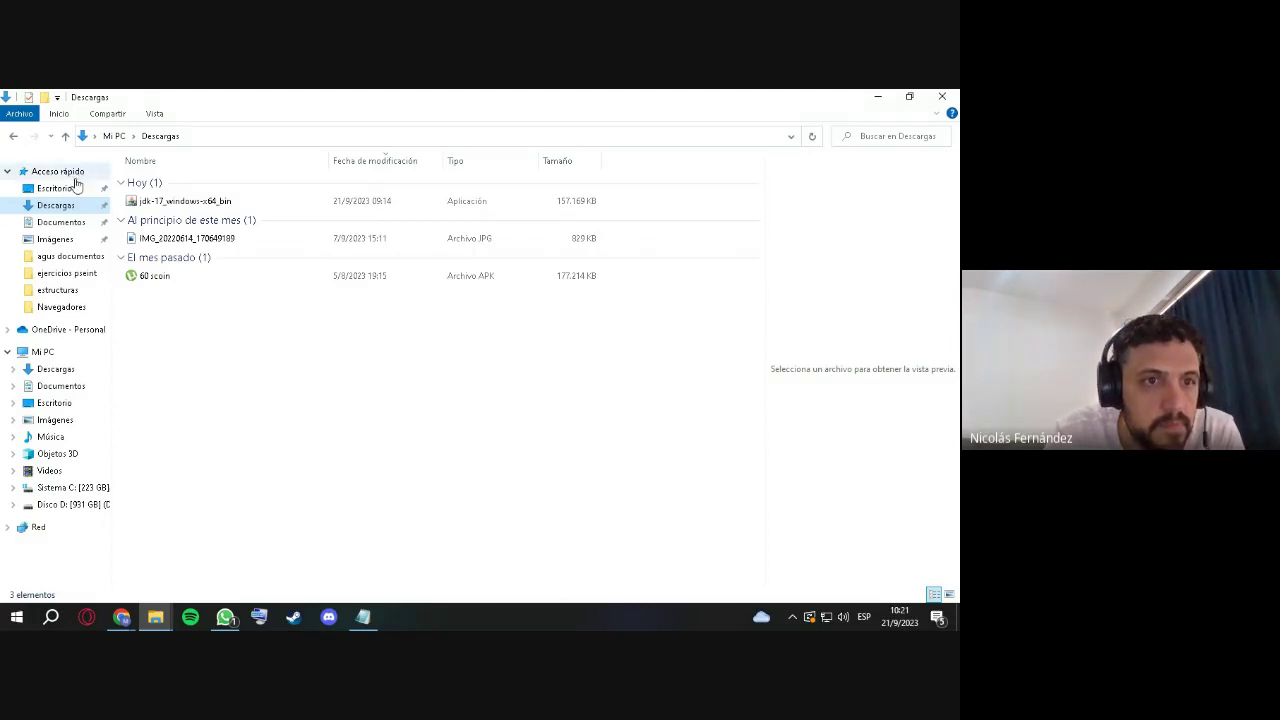
click(46, 352)
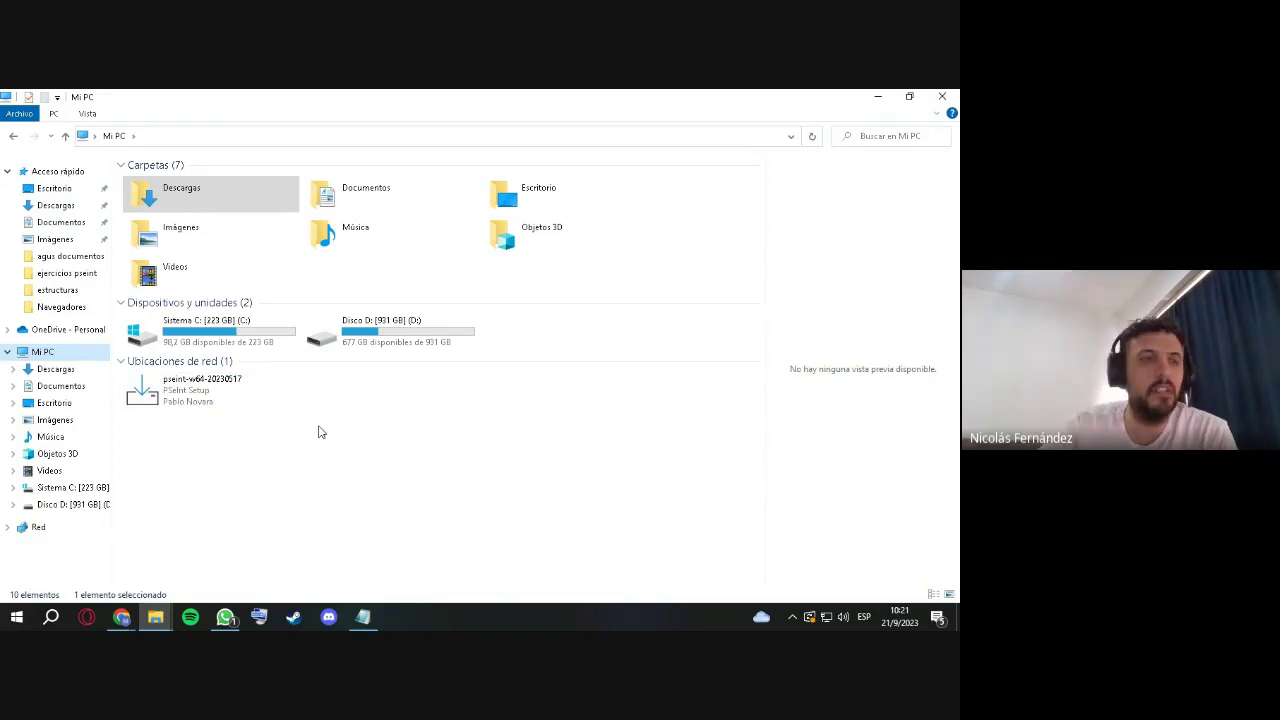
double_click(238, 347)
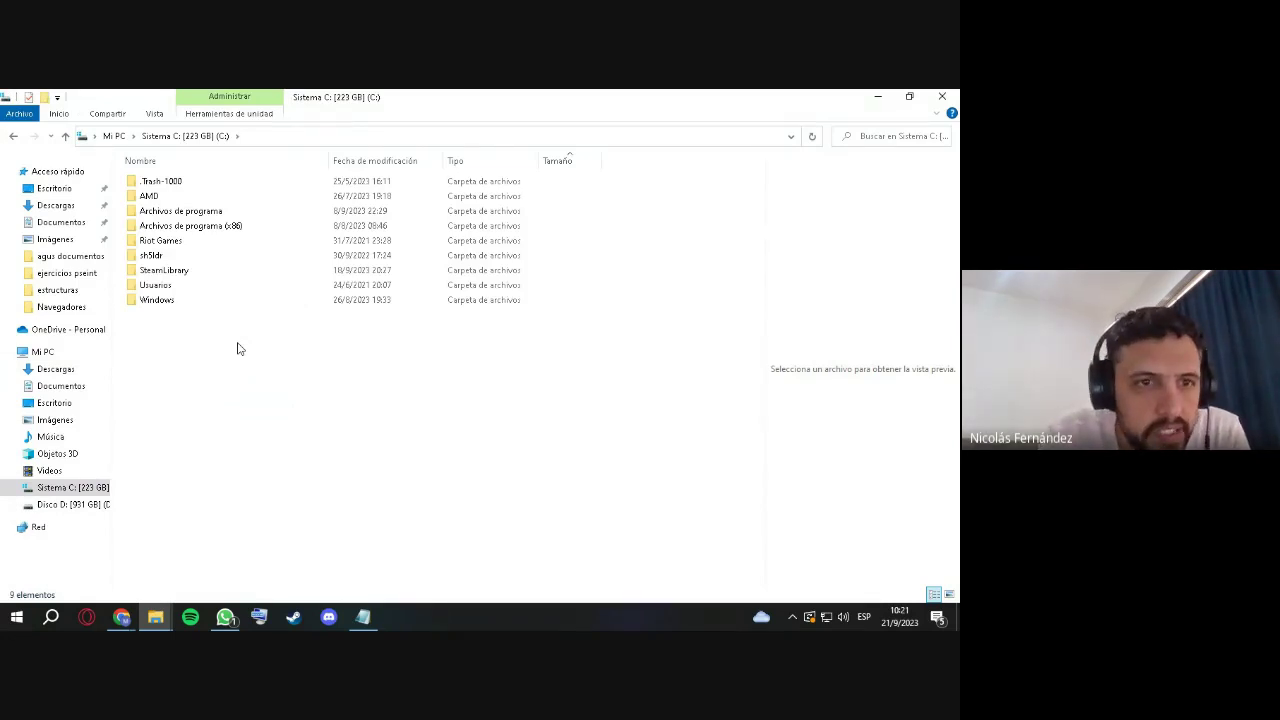
double_click(146, 217)
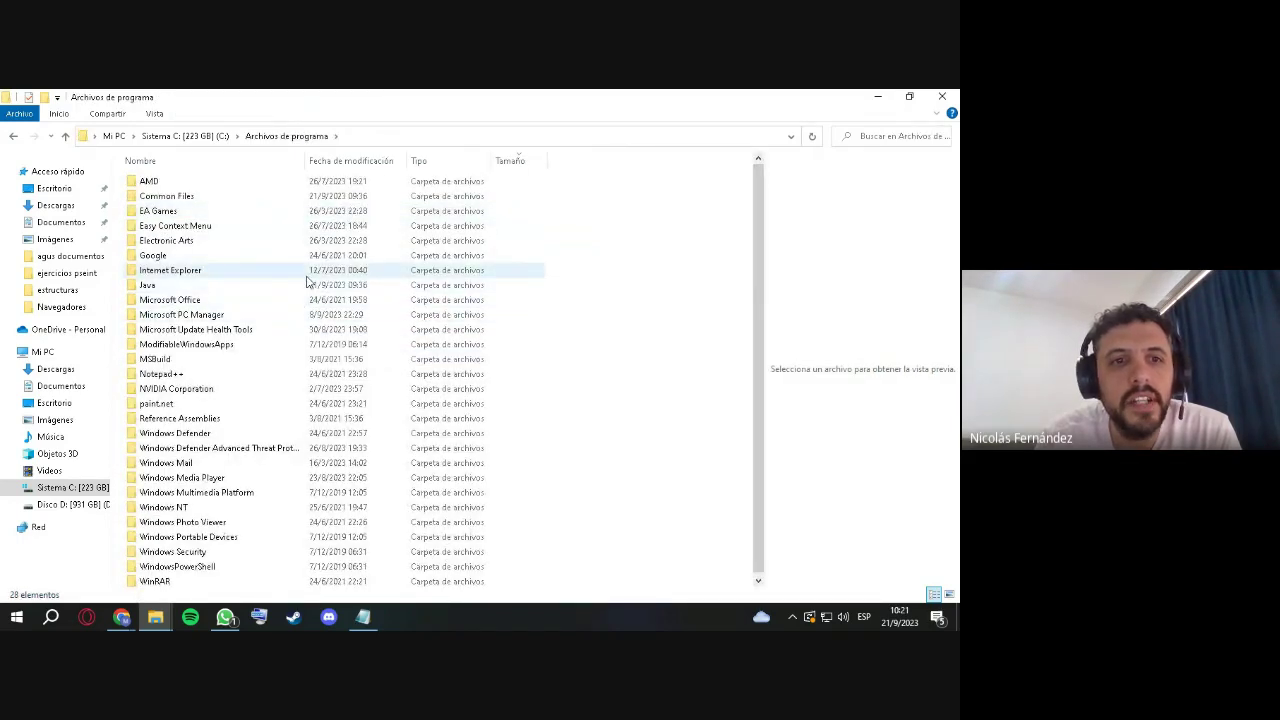
Sort the Archivos de programa folder by modification date and open the Java folder.
right_click(513, 167)
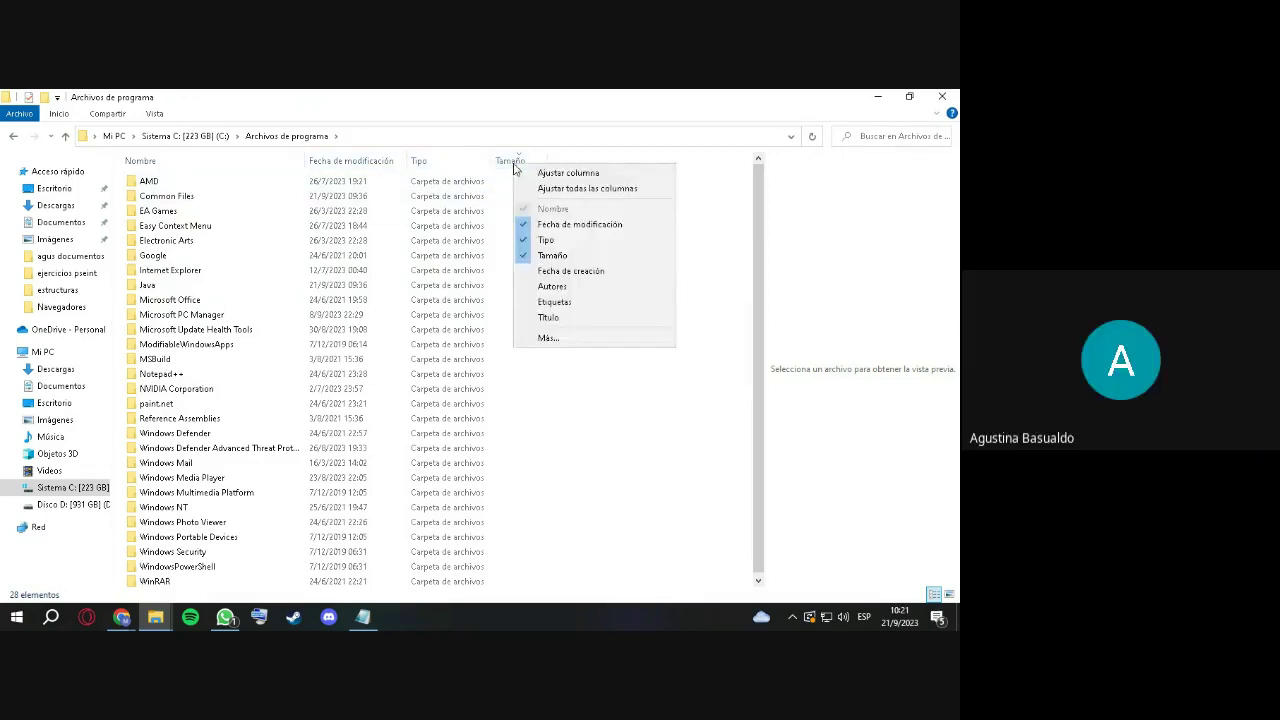
click(388, 163)
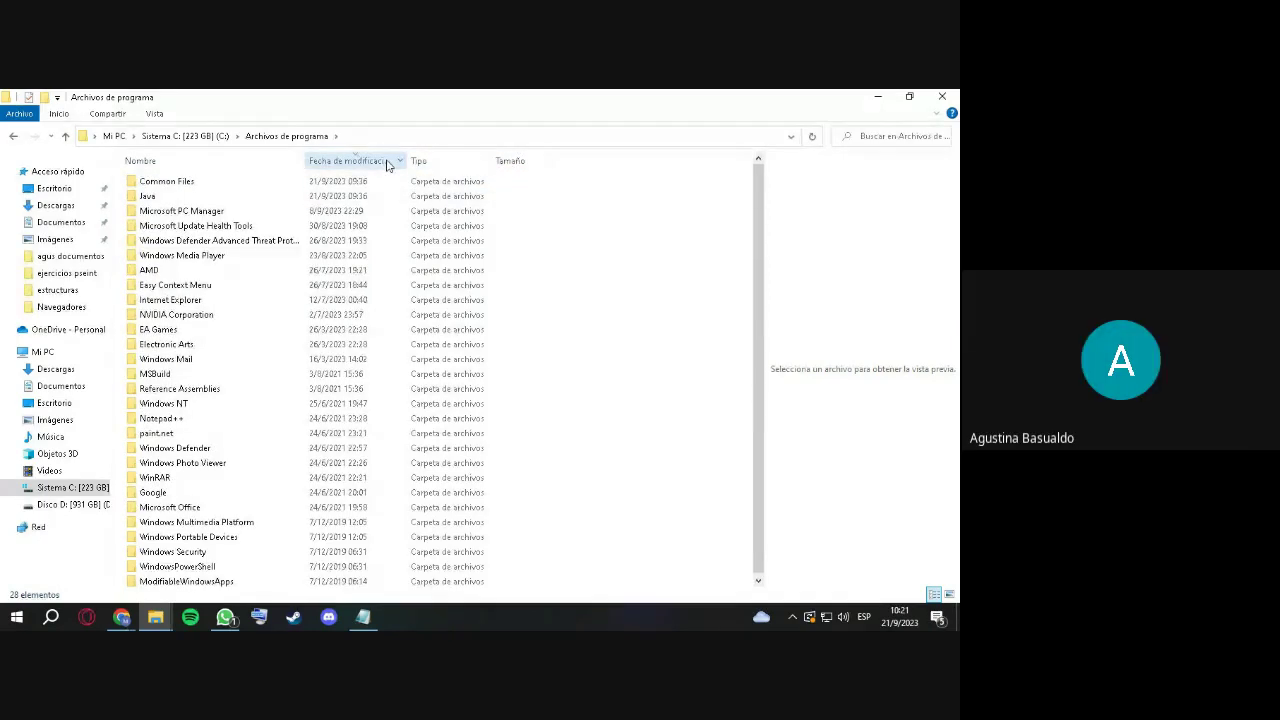
click(399, 162)
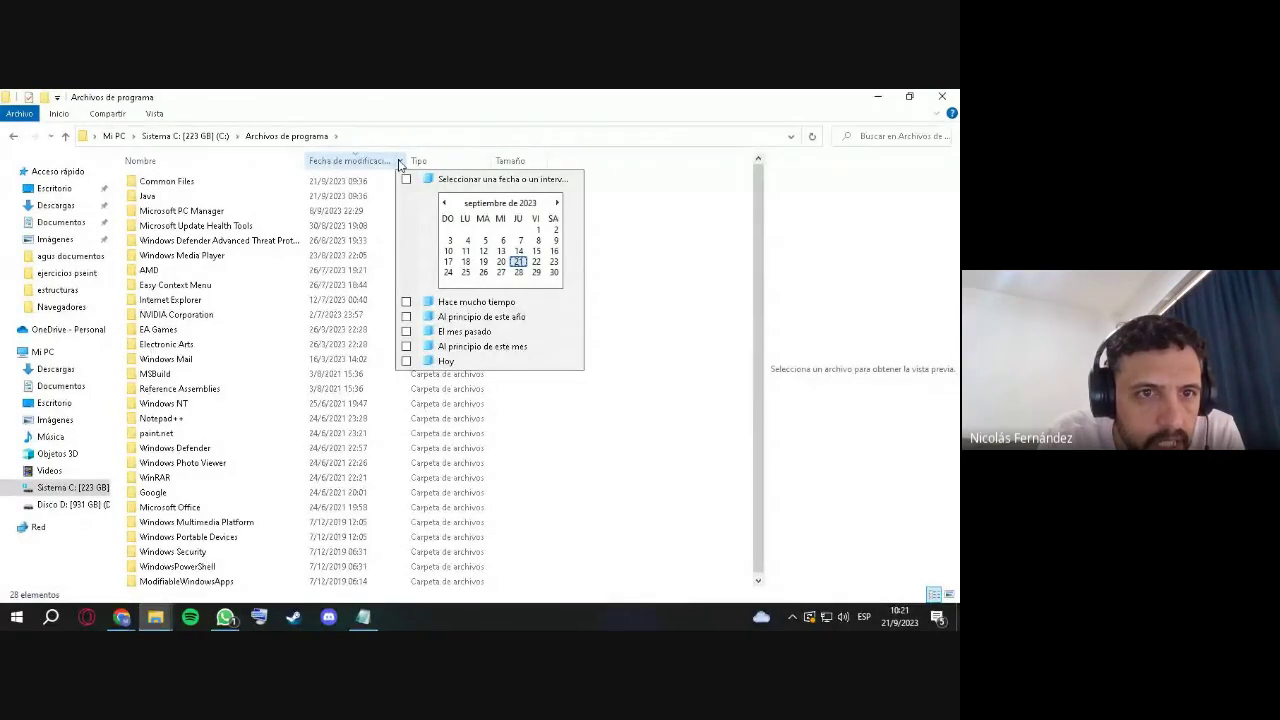
click(399, 162)
click(399, 162)
click(399, 162)
click(399, 162)
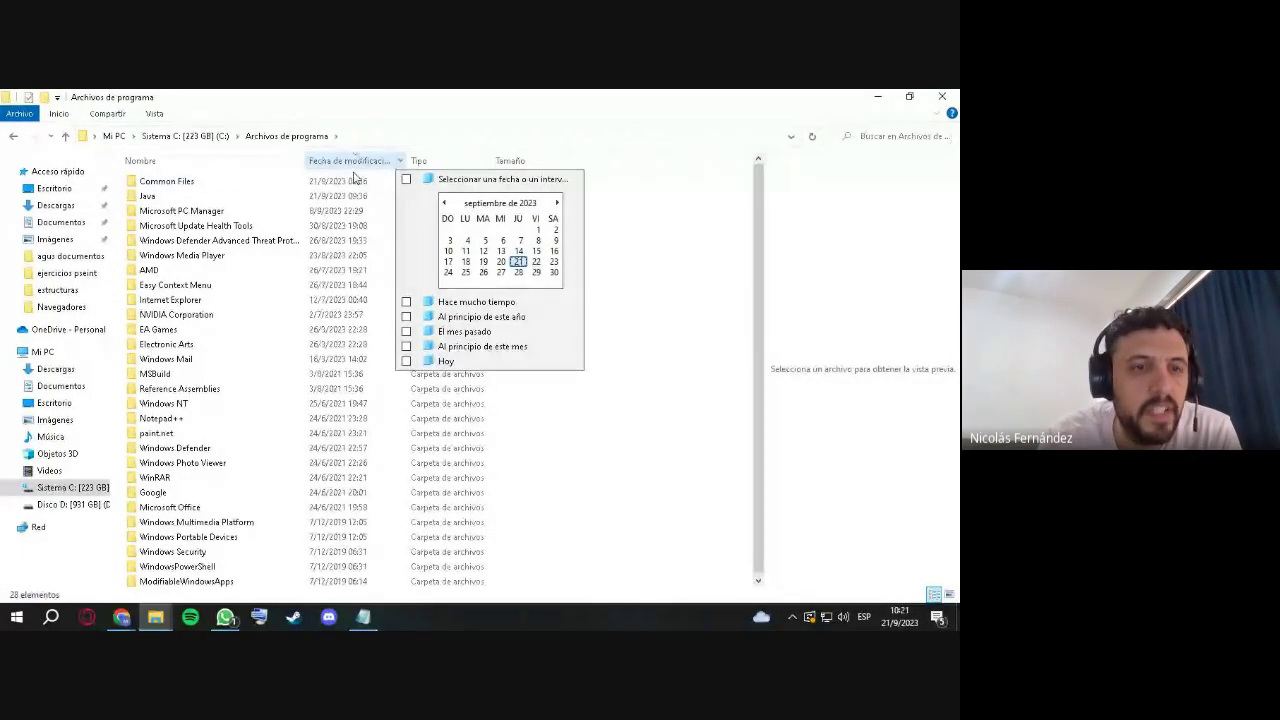
click(275, 200)
double_click(275, 200)
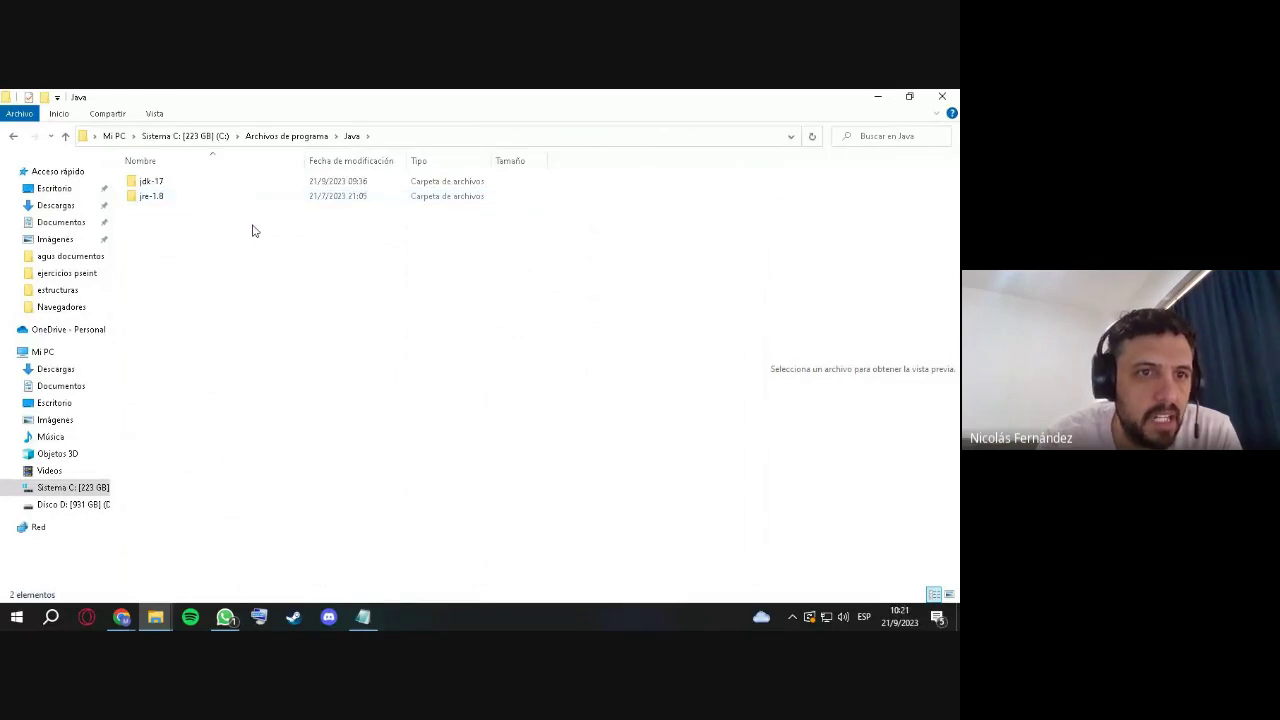
Open the bin folder inside jdk-17 and locate the javaw application.
double_click(225, 184)
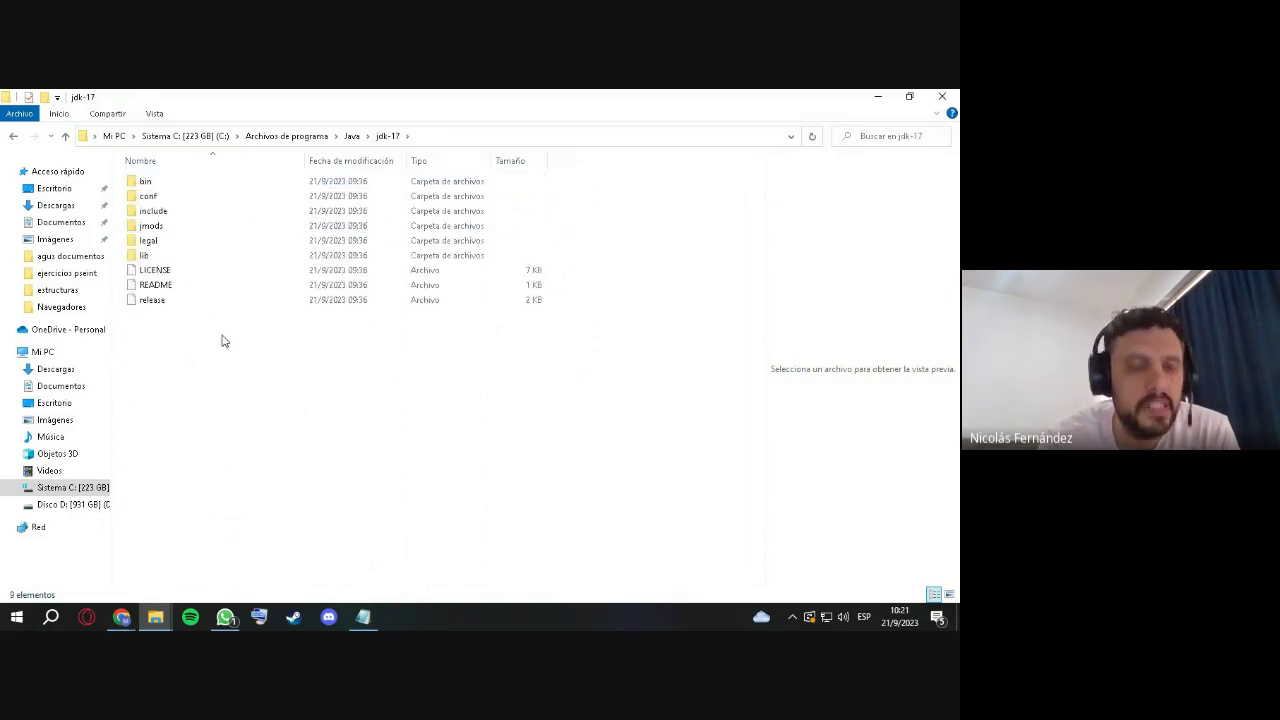
double_click(189, 183)
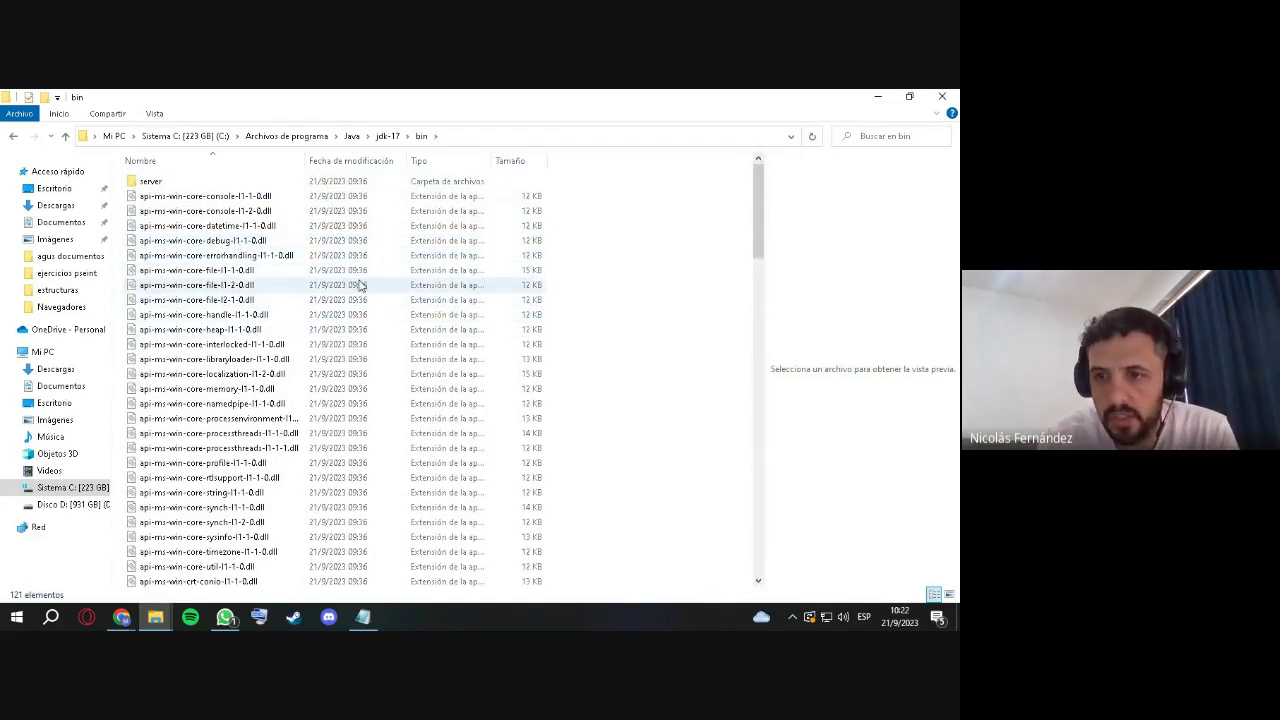
scroll(356, 292, down, 3)
scroll(355, 290, up, 3)
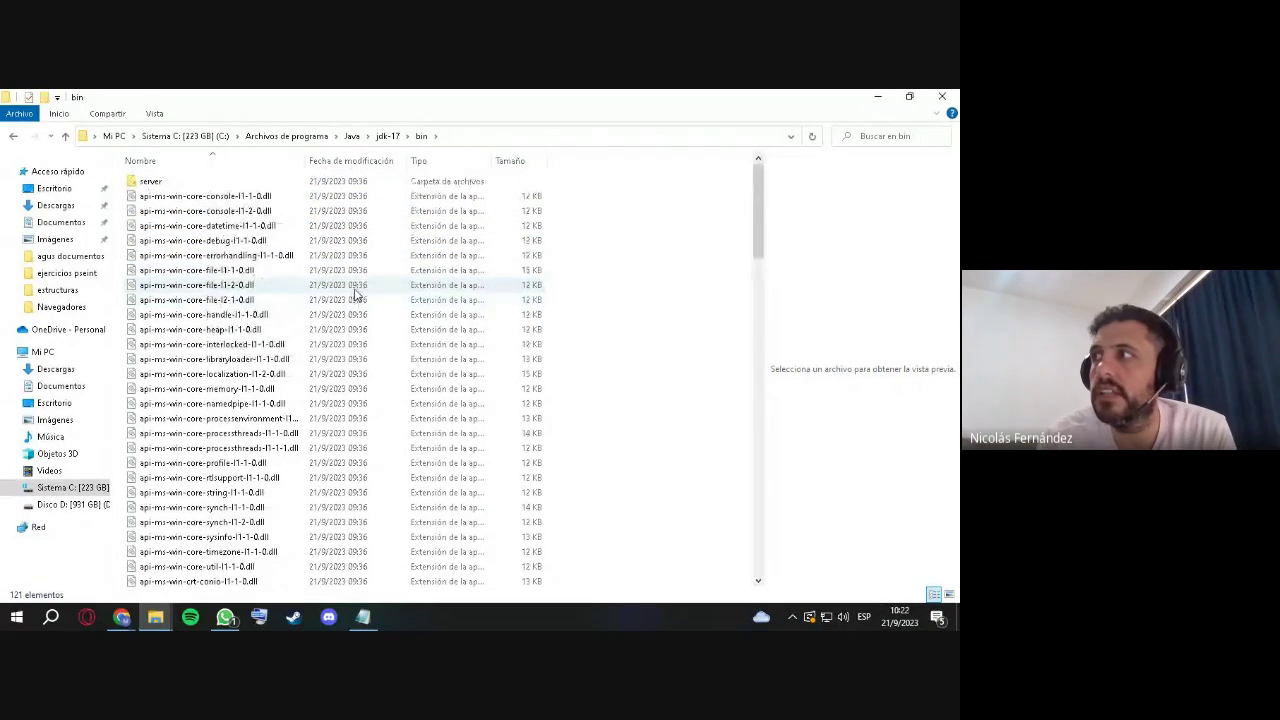
scroll(315, 250, down, 15)
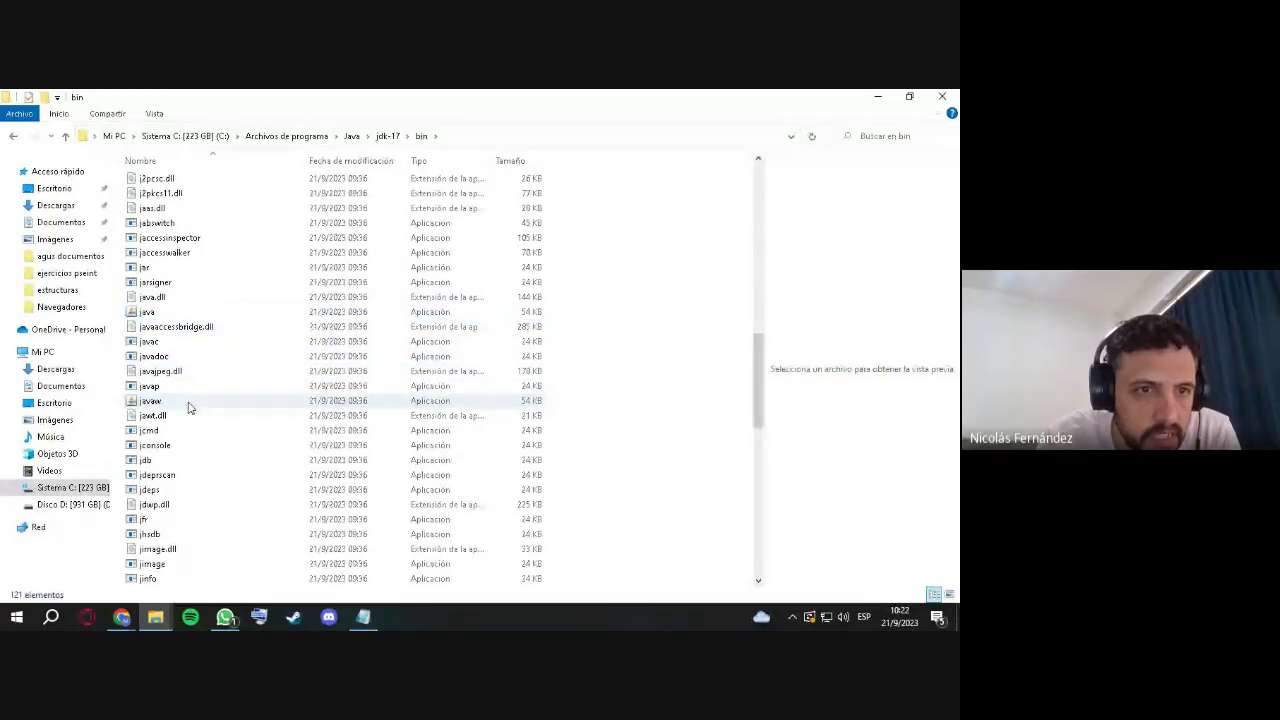
mouse_move(168, 405)
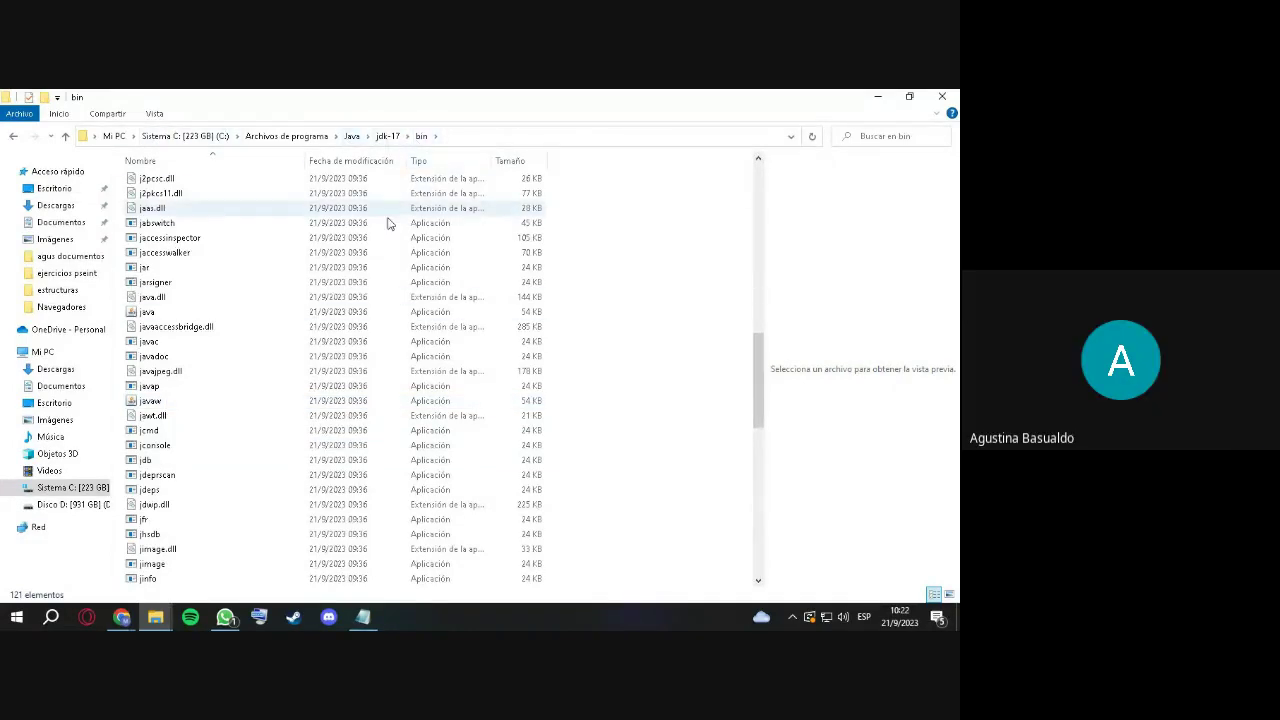
Copy the address of the jdk-17 bin folder and paste it into the empty line below "-vm" in the eclipse configuration file.
right_click(449, 139)
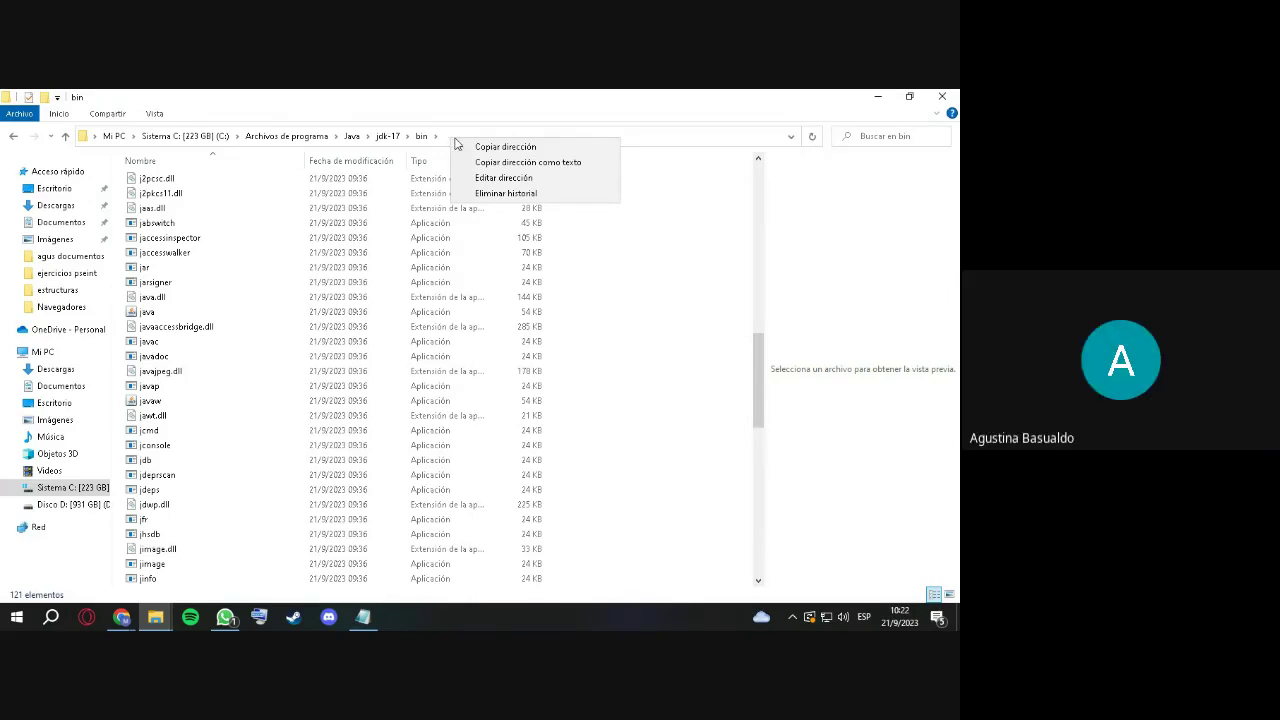
click(528, 149)
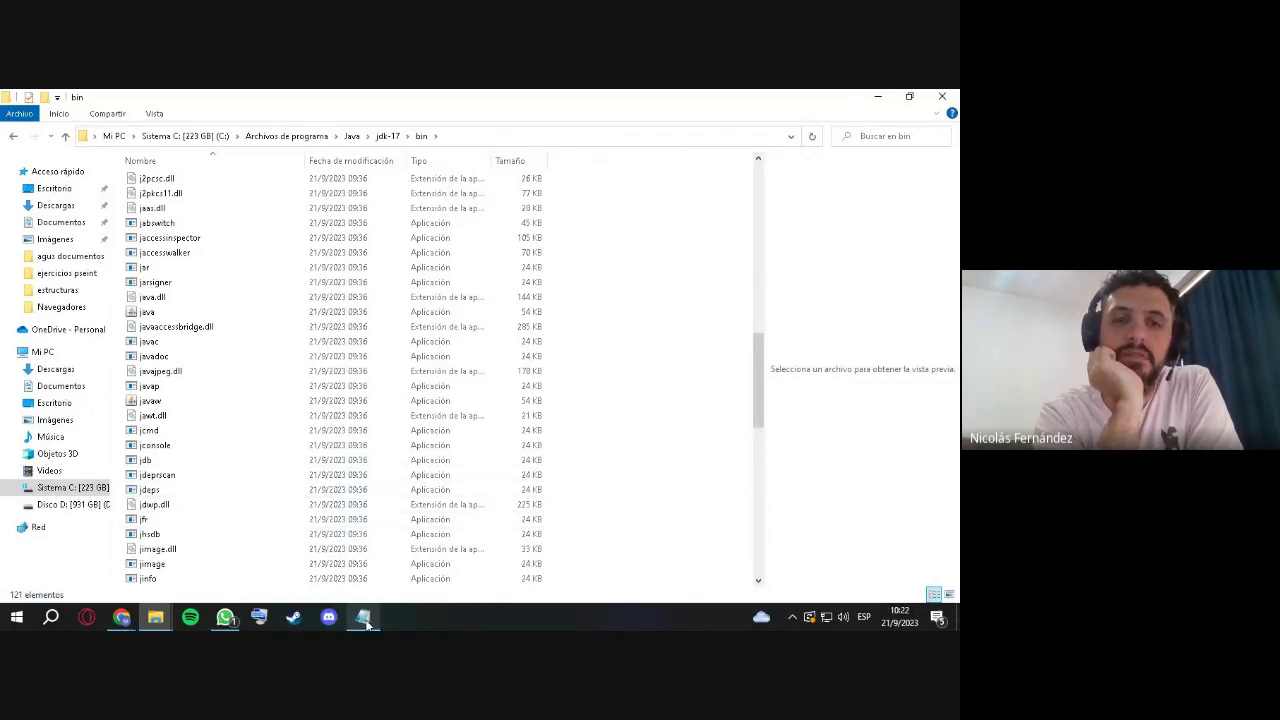
click(887, 97)
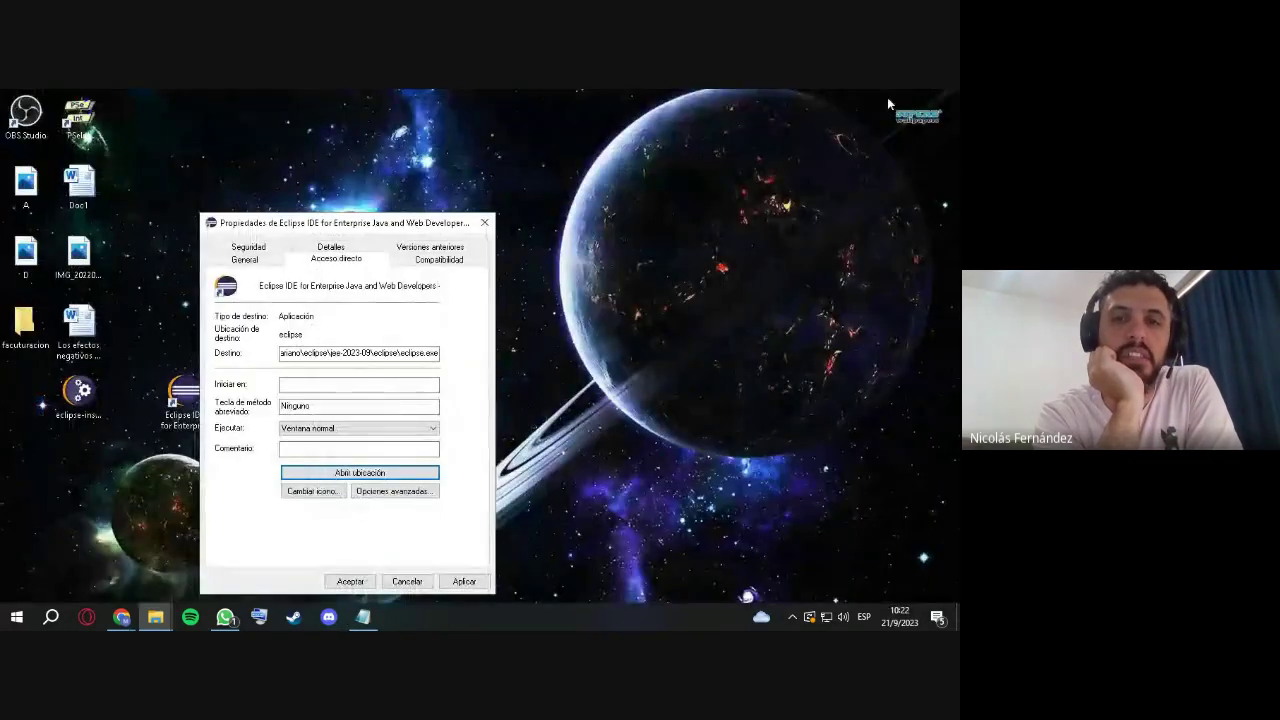
click(157, 617)
mouse_move(155, 617)
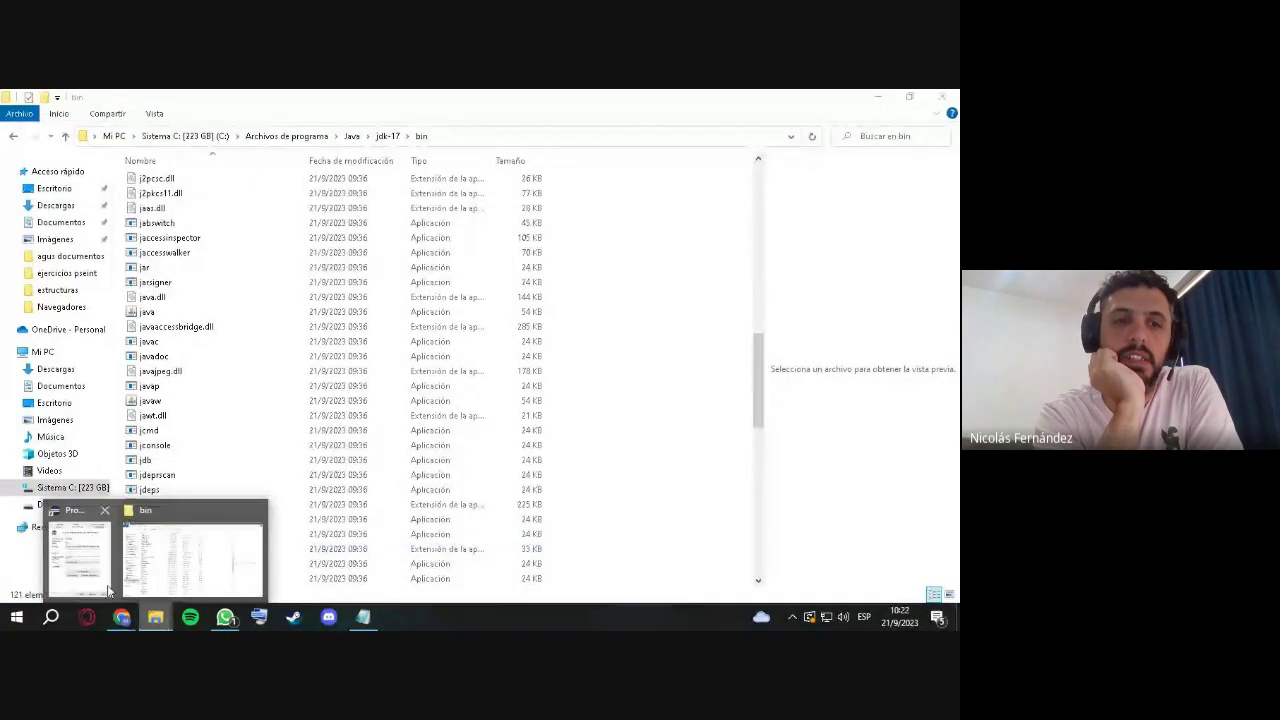
click(211, 523)
click(363, 617)
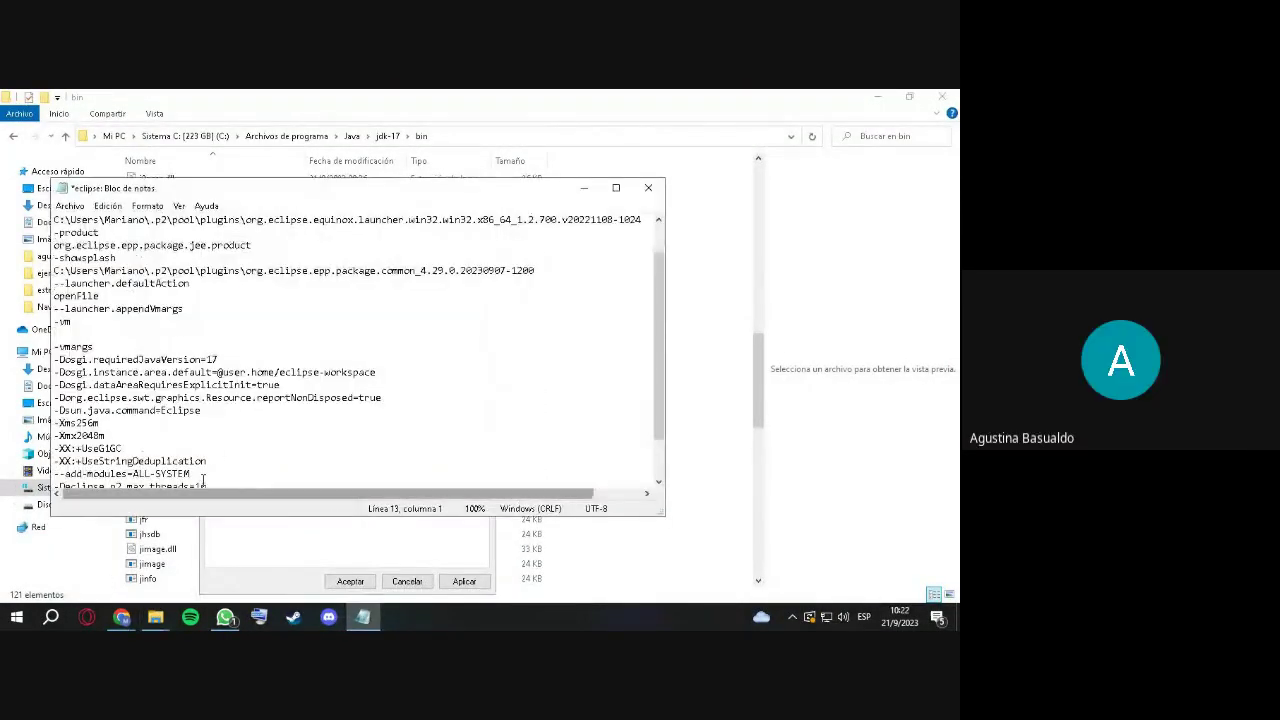
scroll(216, 355, down, 2)
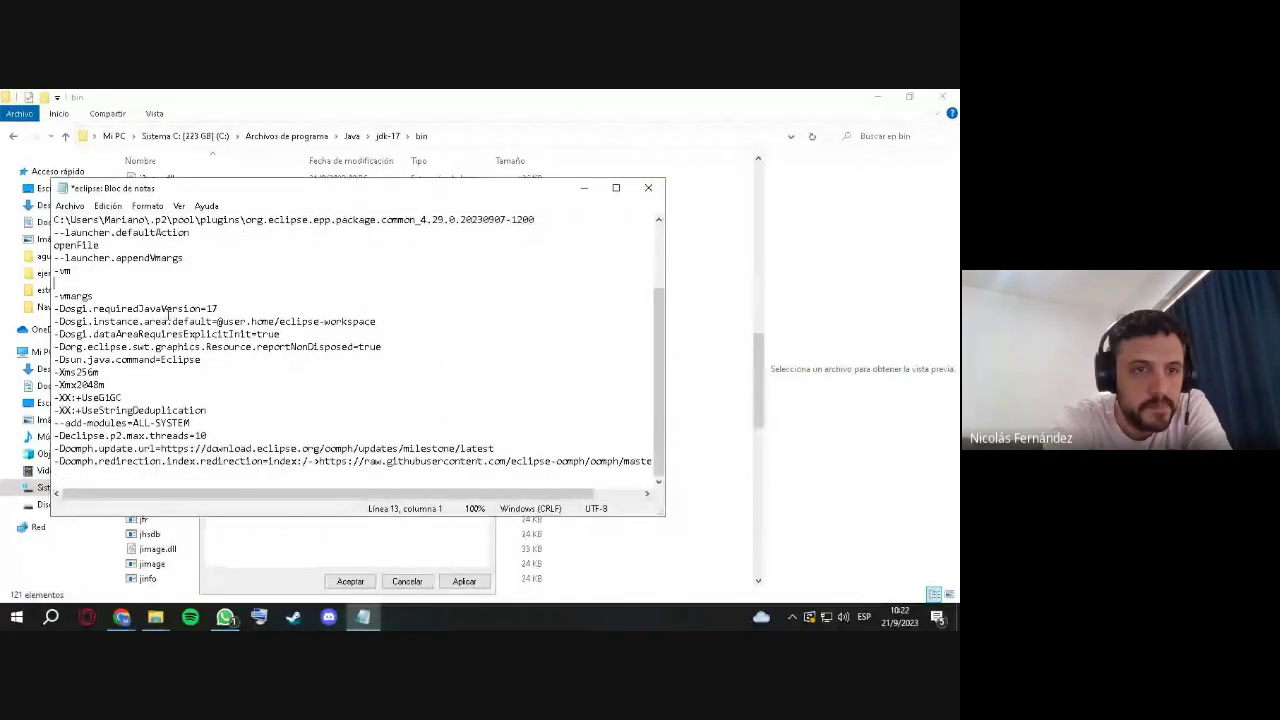
right_click(73, 290)
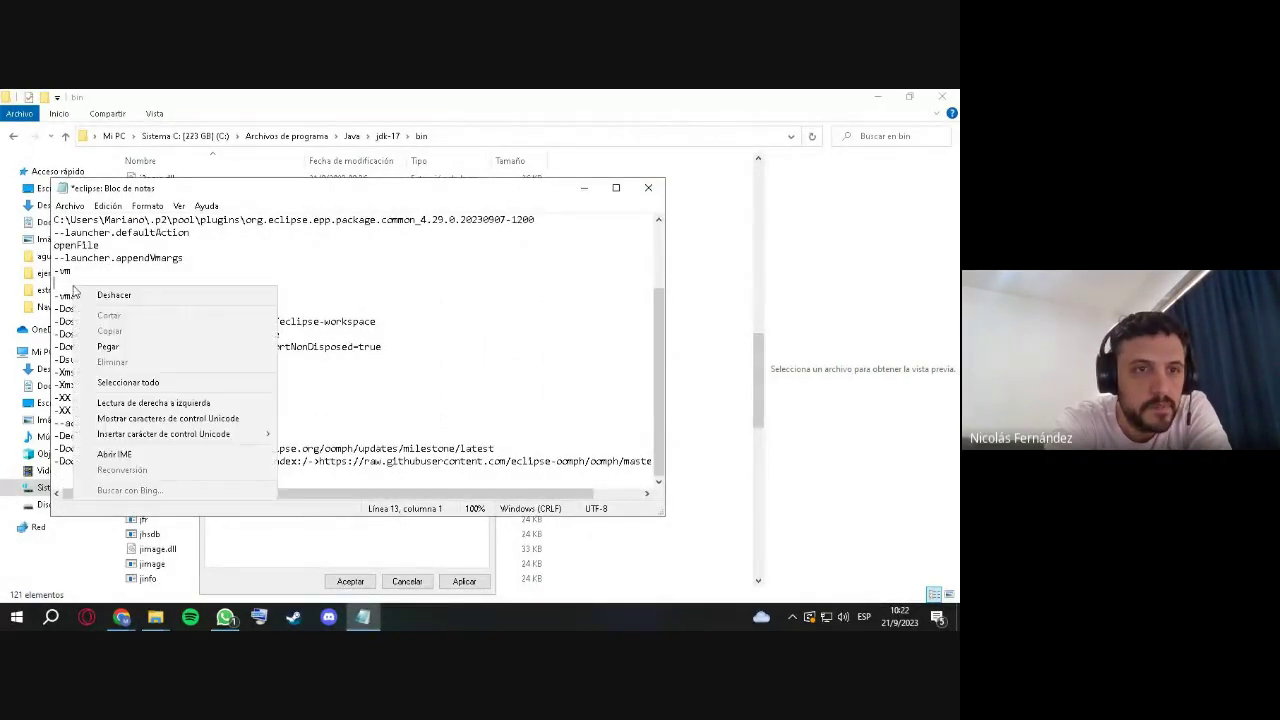
click(108, 346)
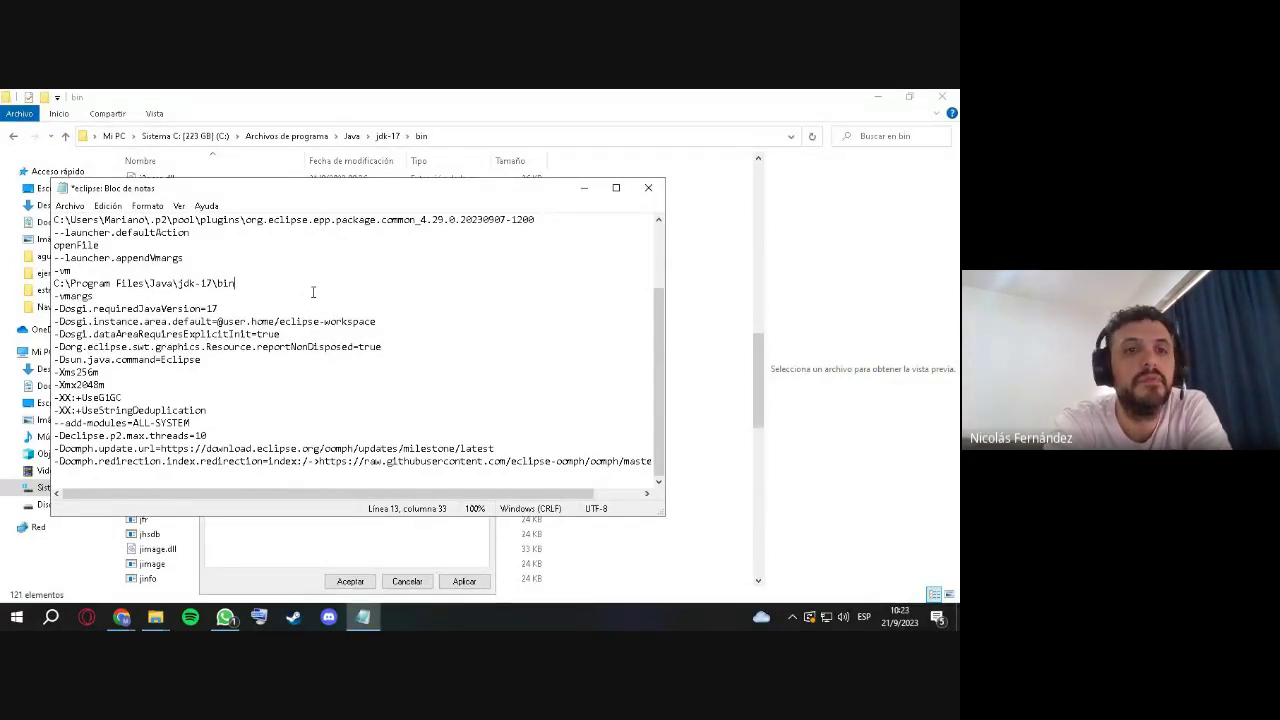
Append "\javaw.exe" to the C:\Program Files\Java\jdk-17\bin path below "-vm", copying the backslash from within the path.
text(/)
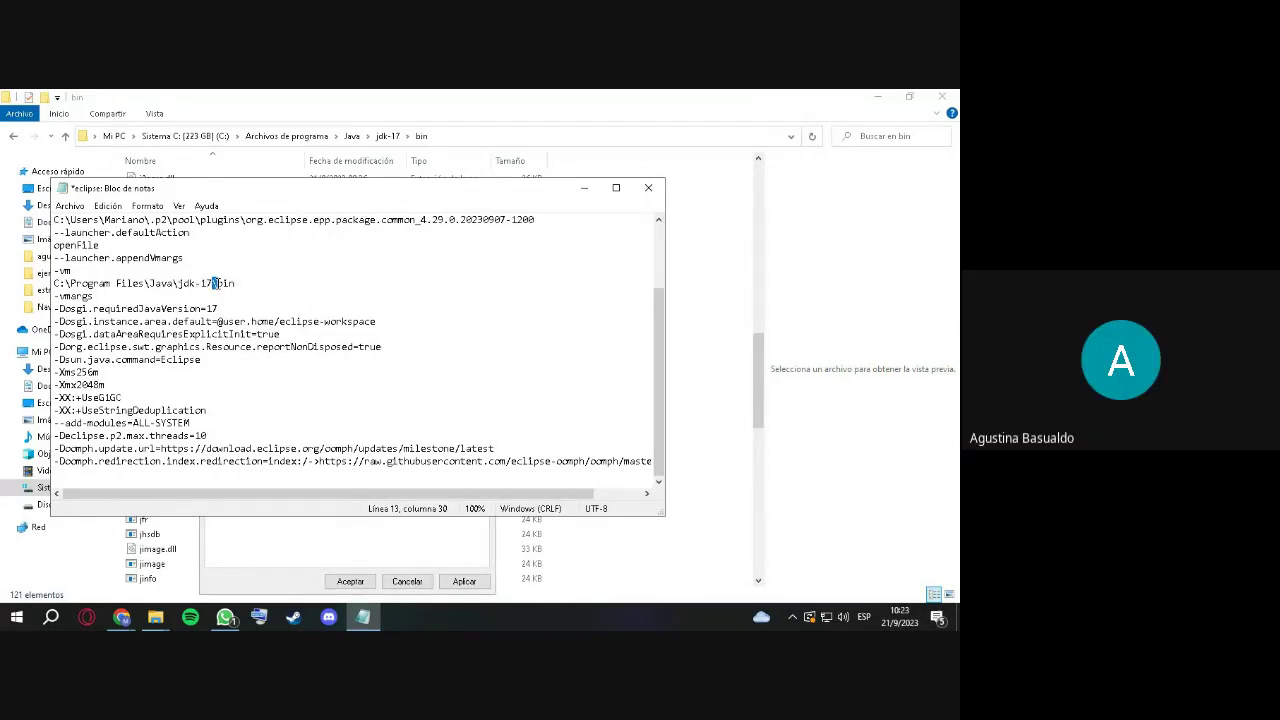
right_click(213, 283)
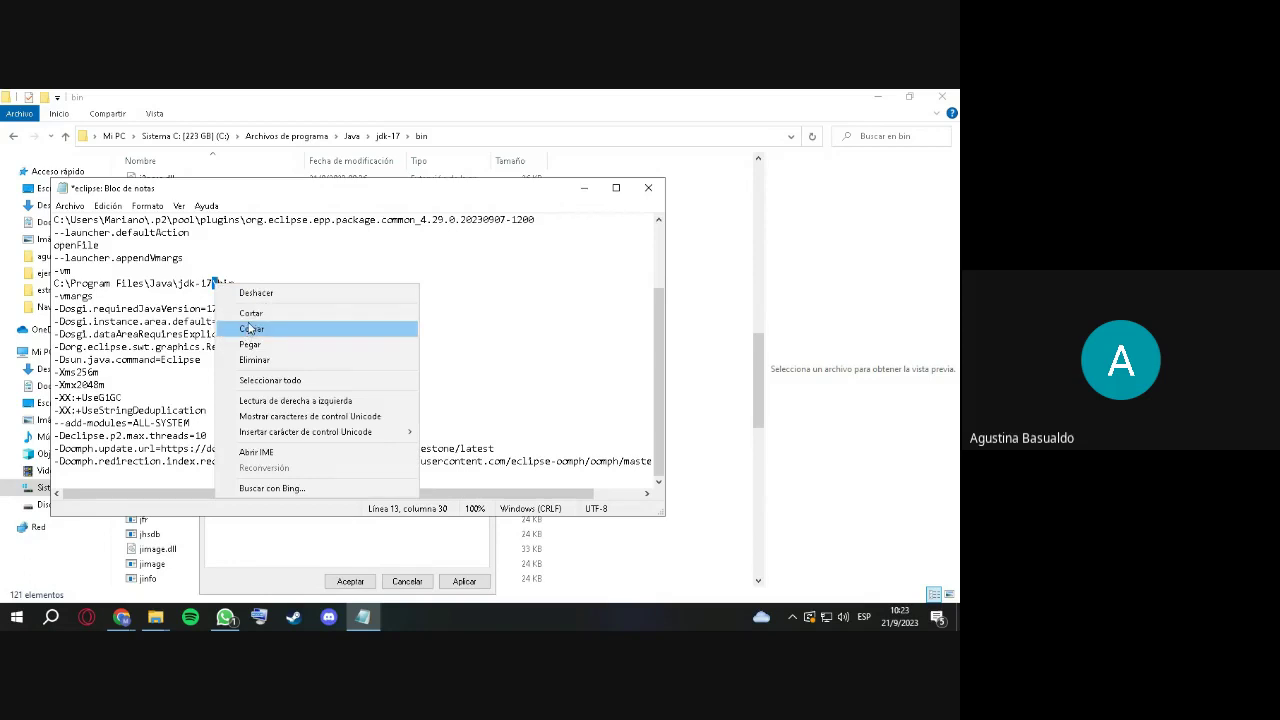
click(248, 326)
click(255, 283)
right_click(255, 283)
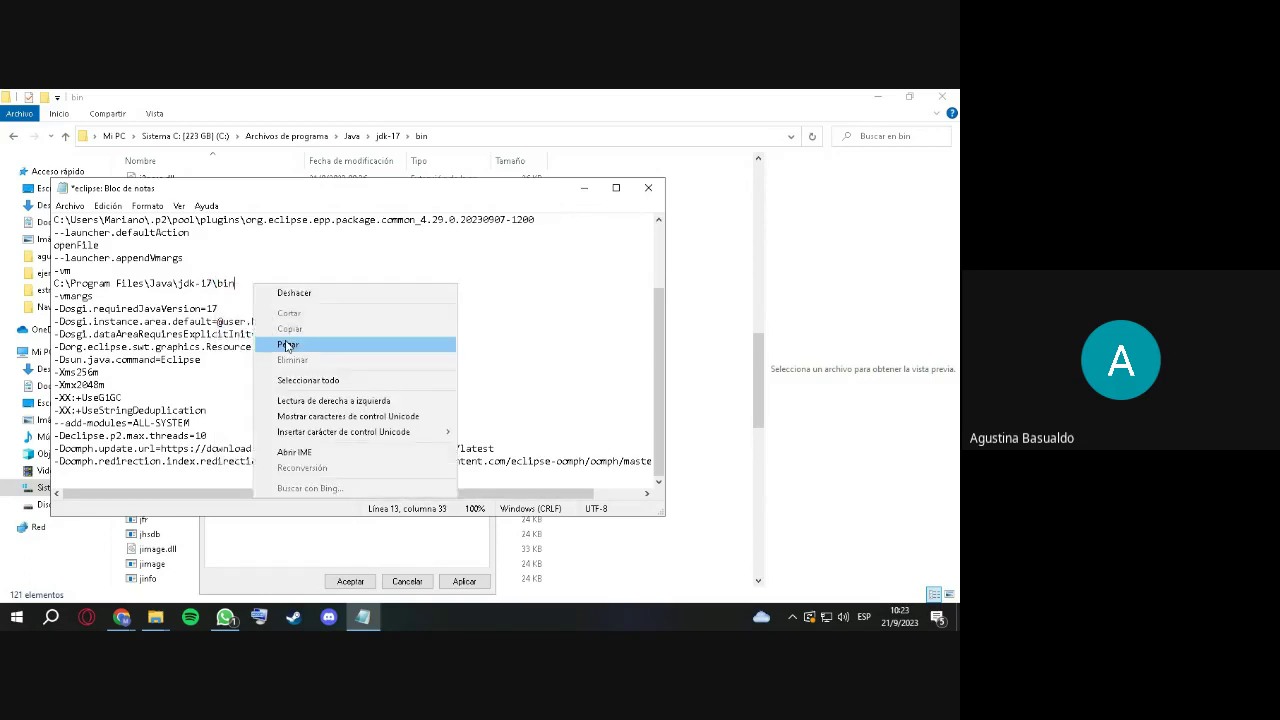
click(300, 345)
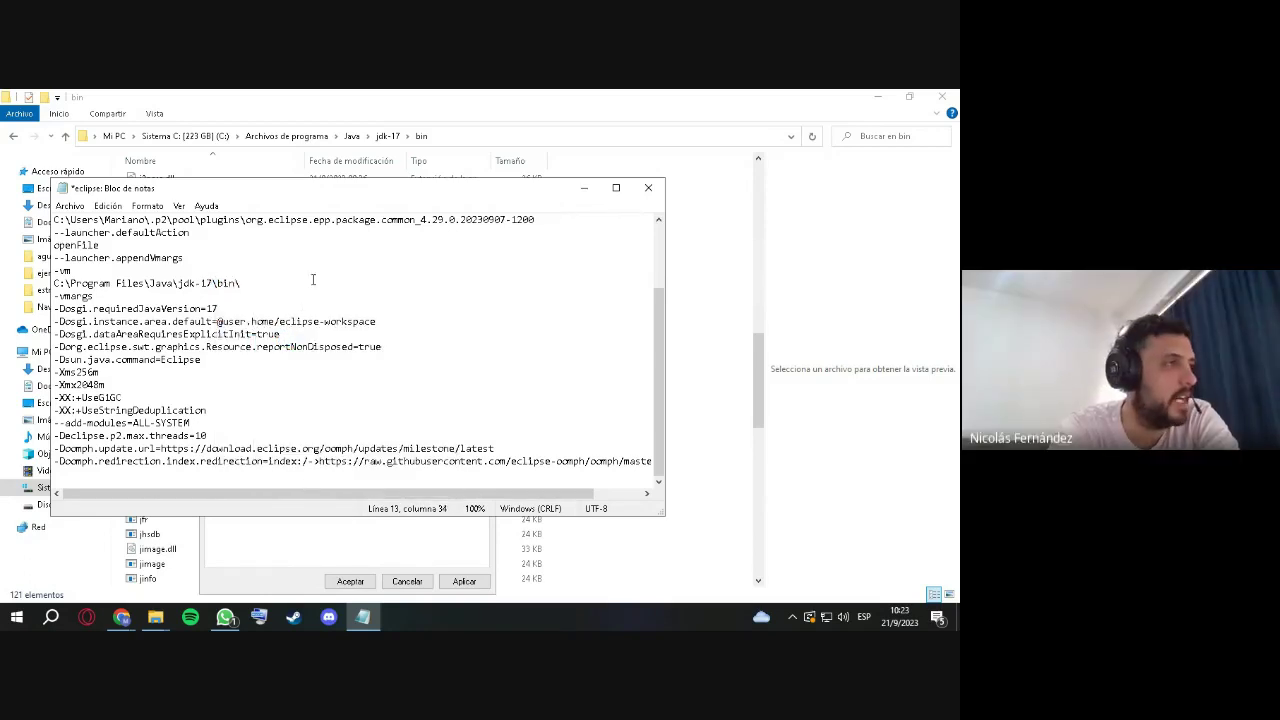
text(j)
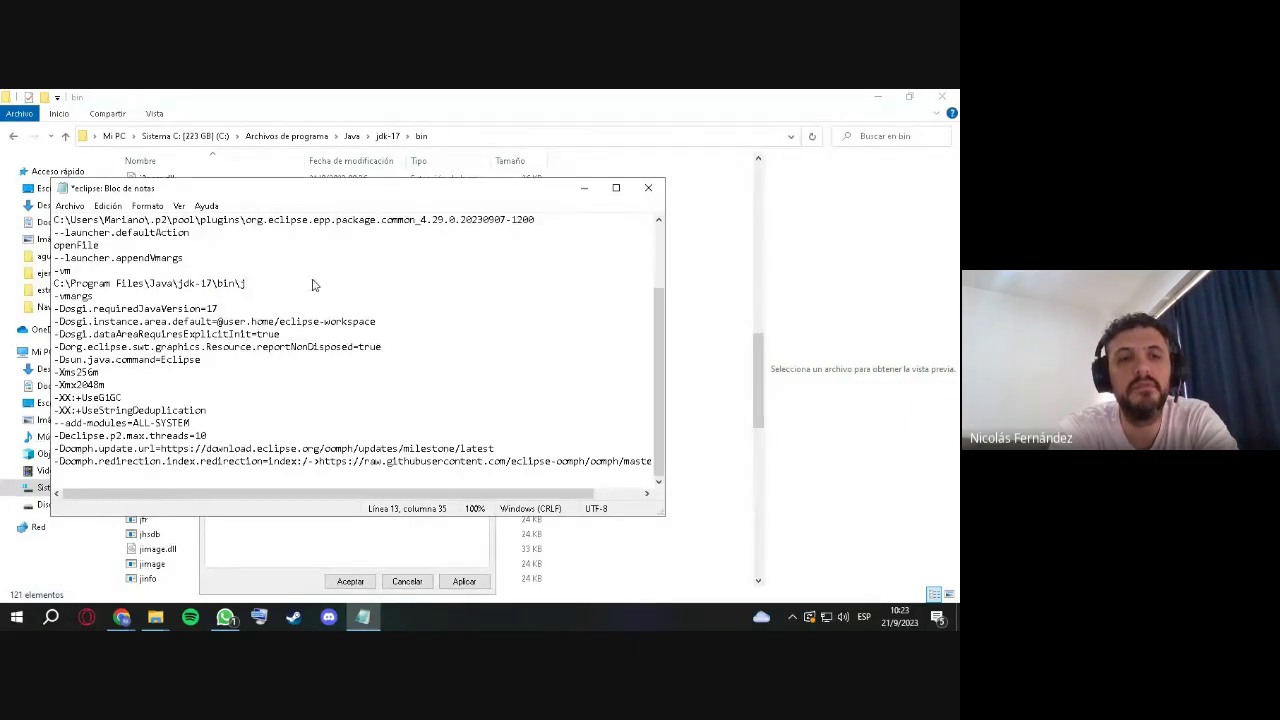
text(avaw)
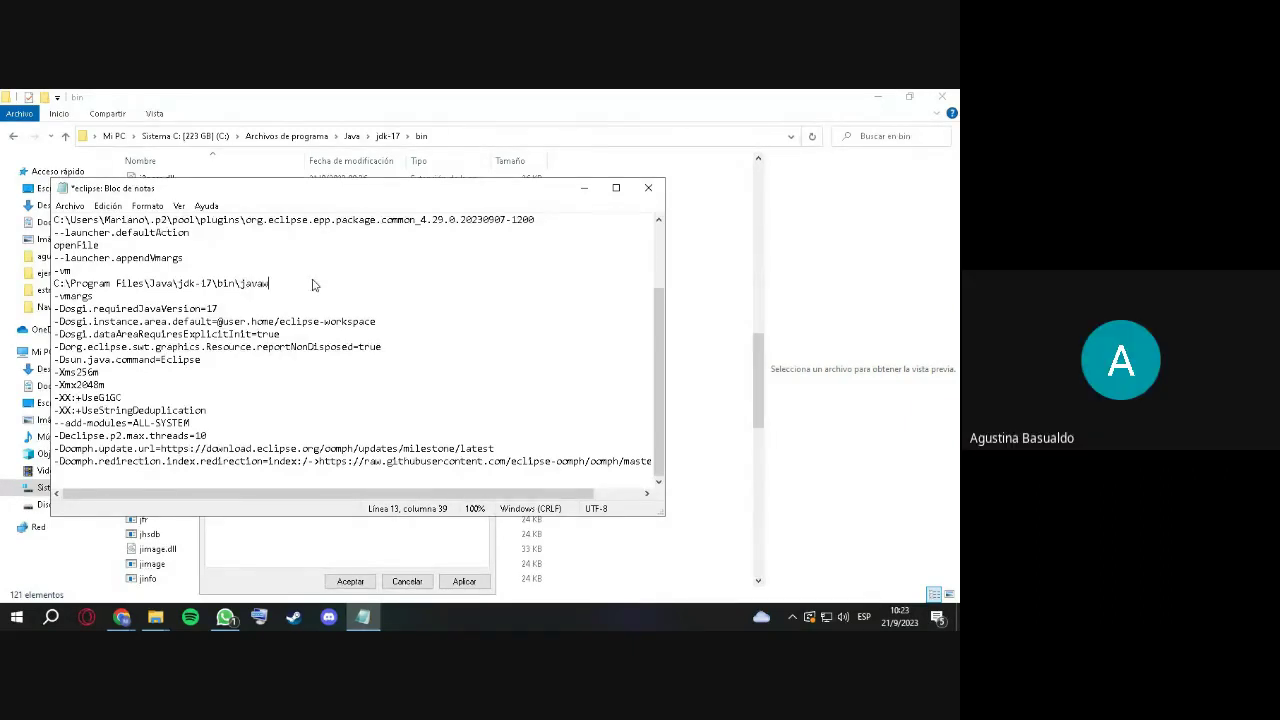
text(.)
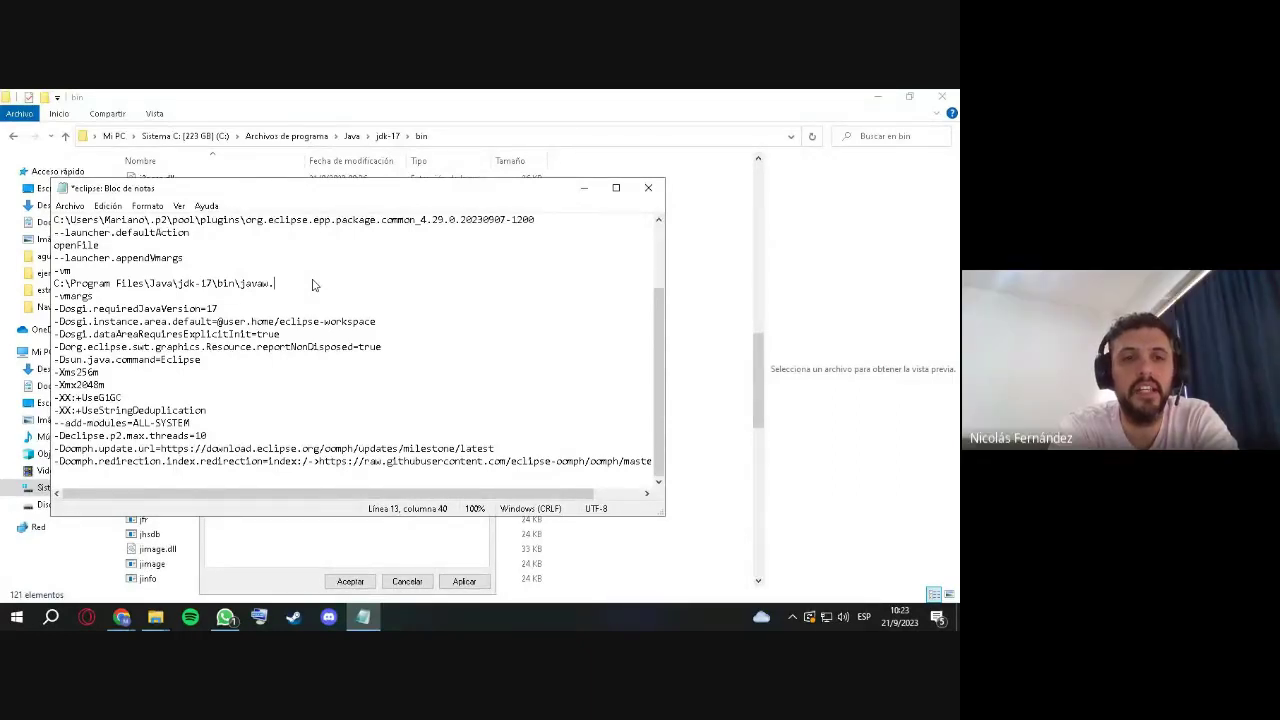
text(exe)
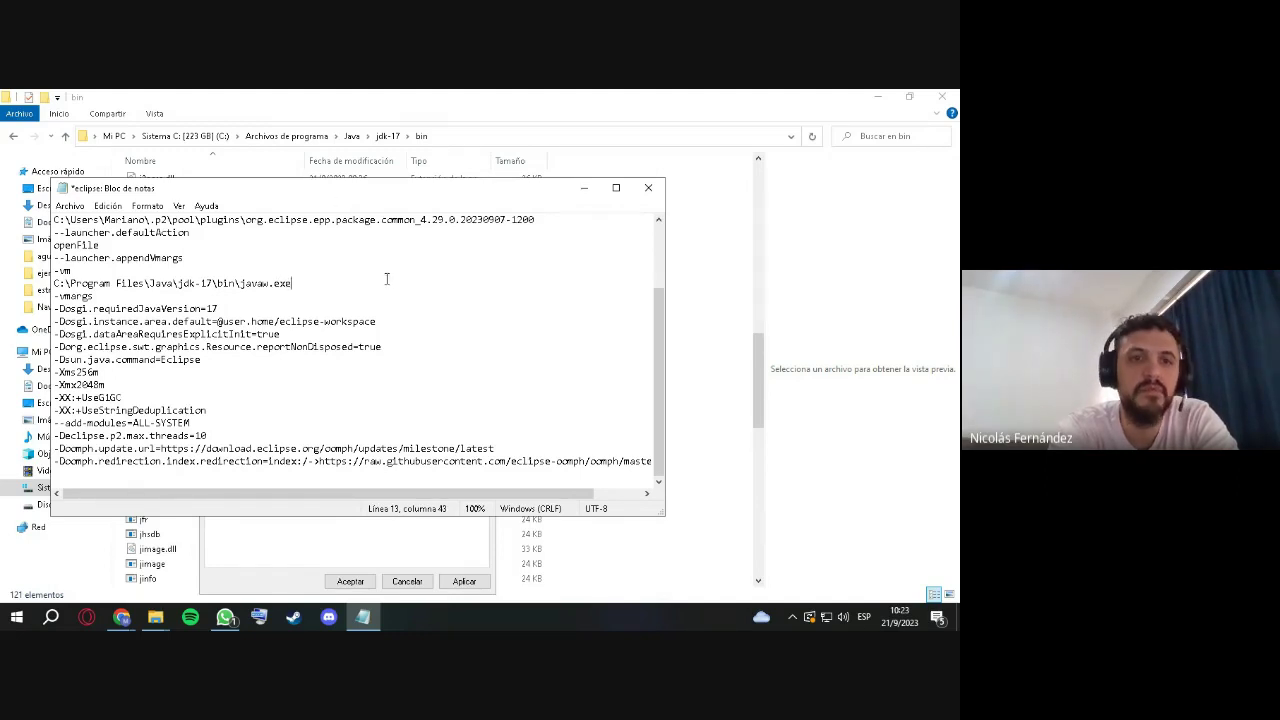
Close the eclipse.ini file saving its changes, and close the Eclipse shortcut's properties.
click(648, 188)
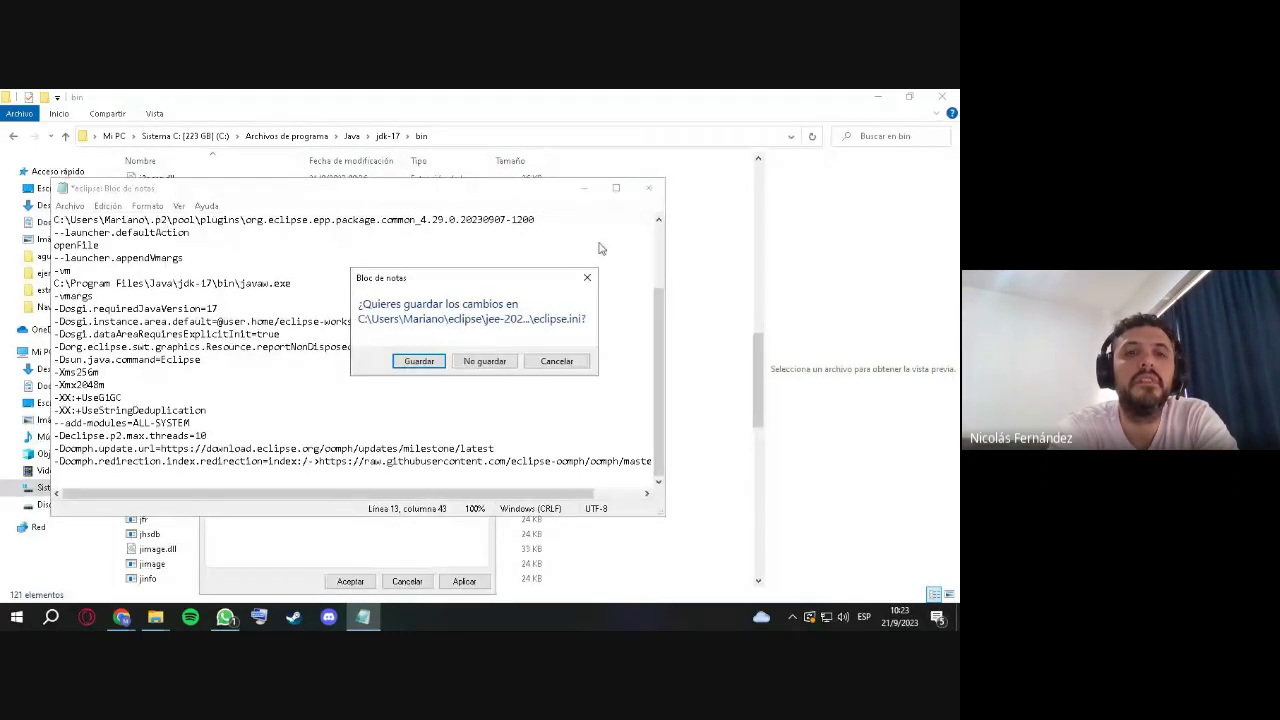
click(420, 362)
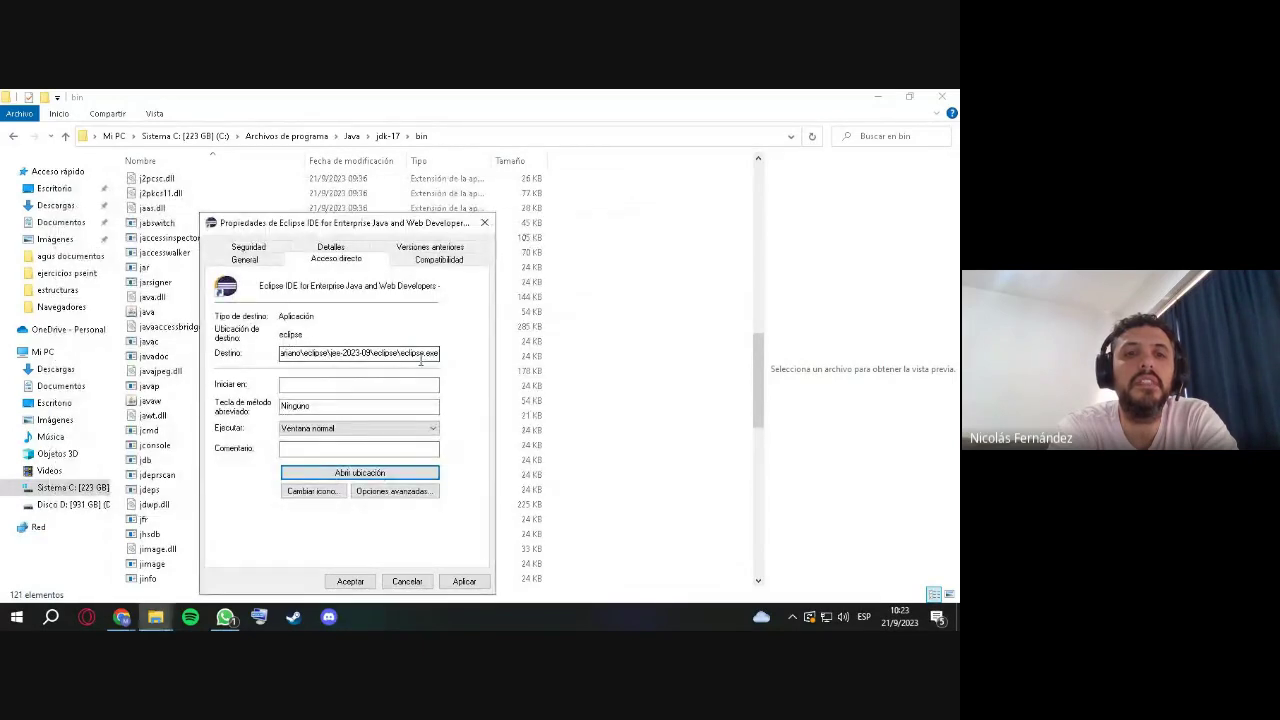
click(485, 224)
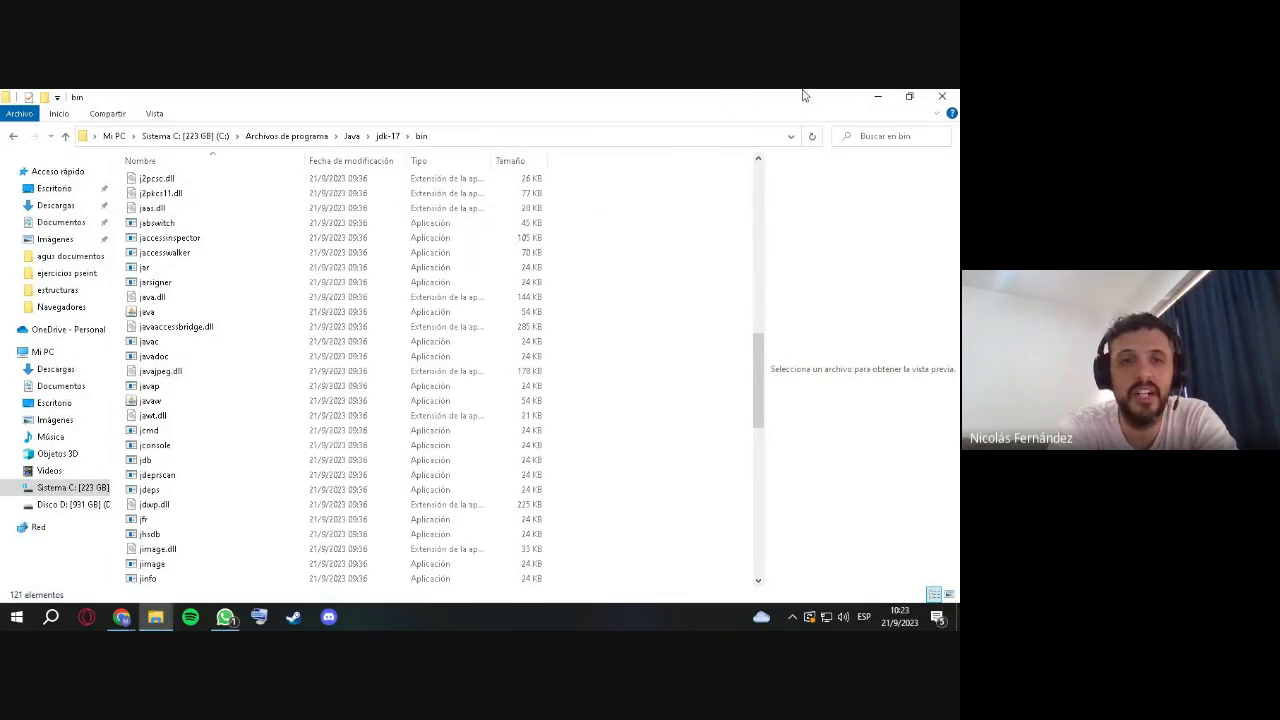
Start Eclipse from the desktop and launch it with the eclipse-workspace directory set as the default workspace without asking again.
click(893, 103)
double_click(185, 395)
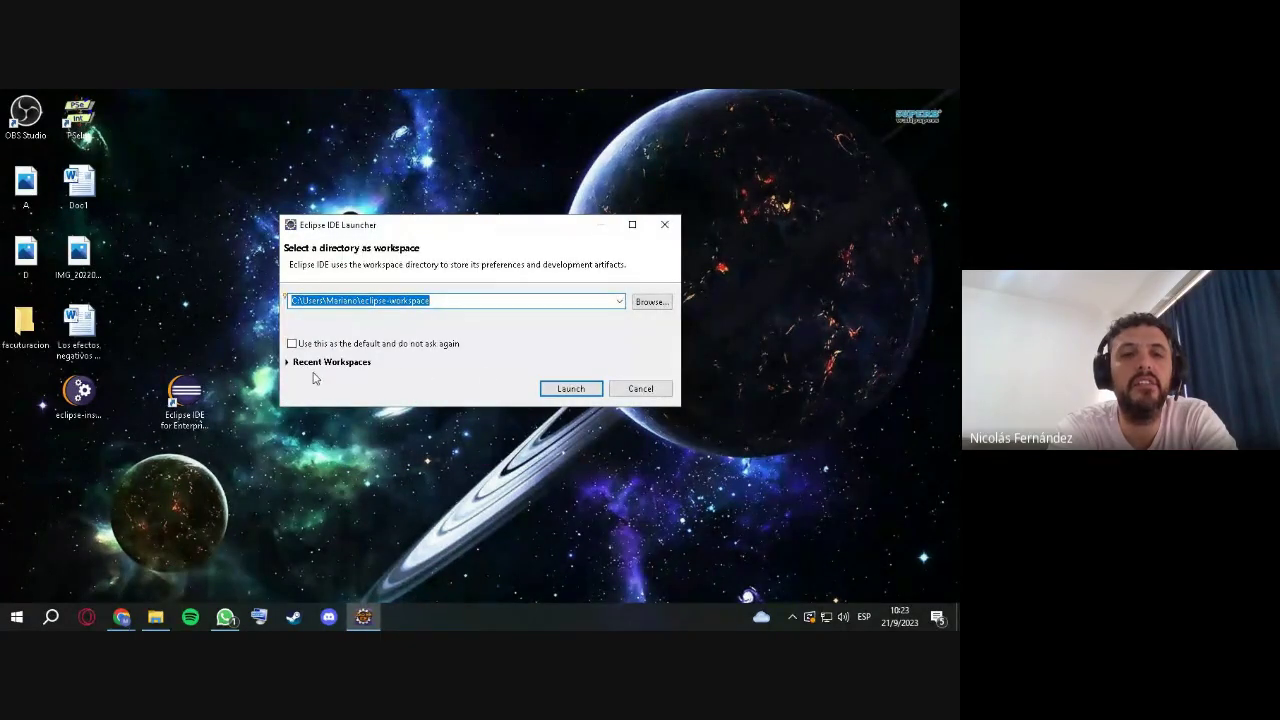
click(292, 343)
click(572, 388)
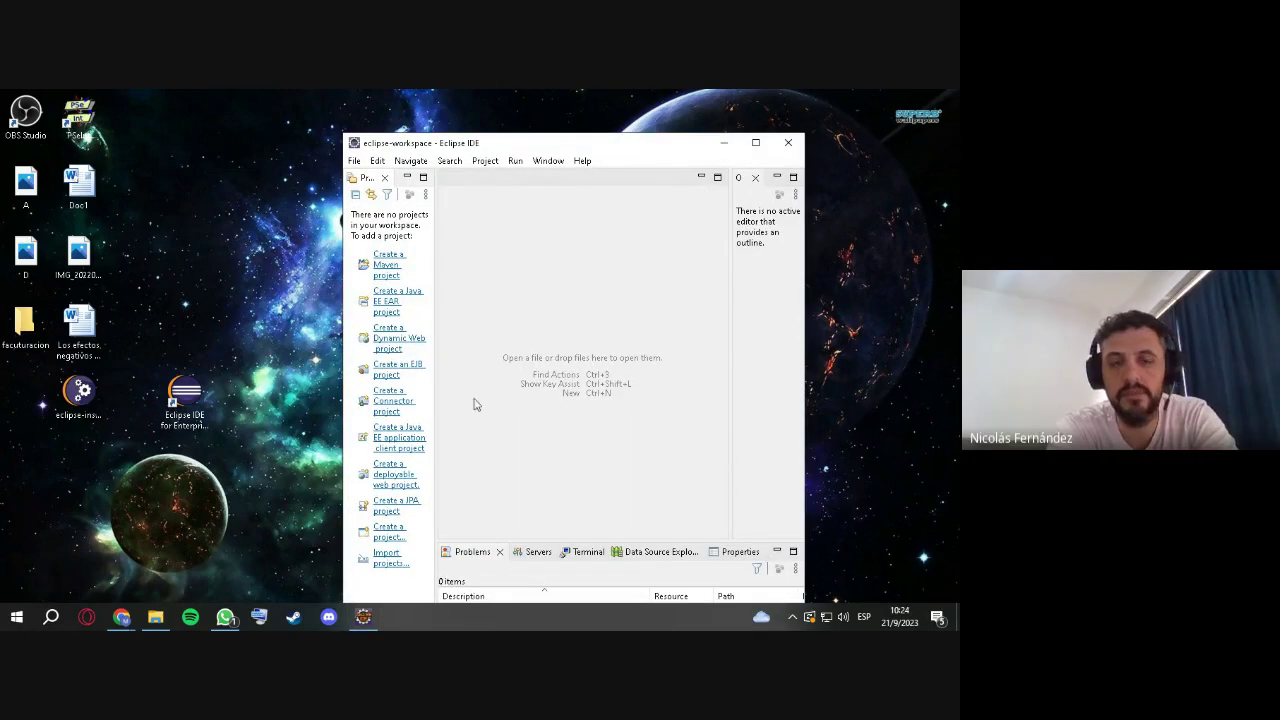
Switch to the Google Meet call in Chrome, mute the microphone and open the options for the ongoing screen presentation.
click(121, 617)
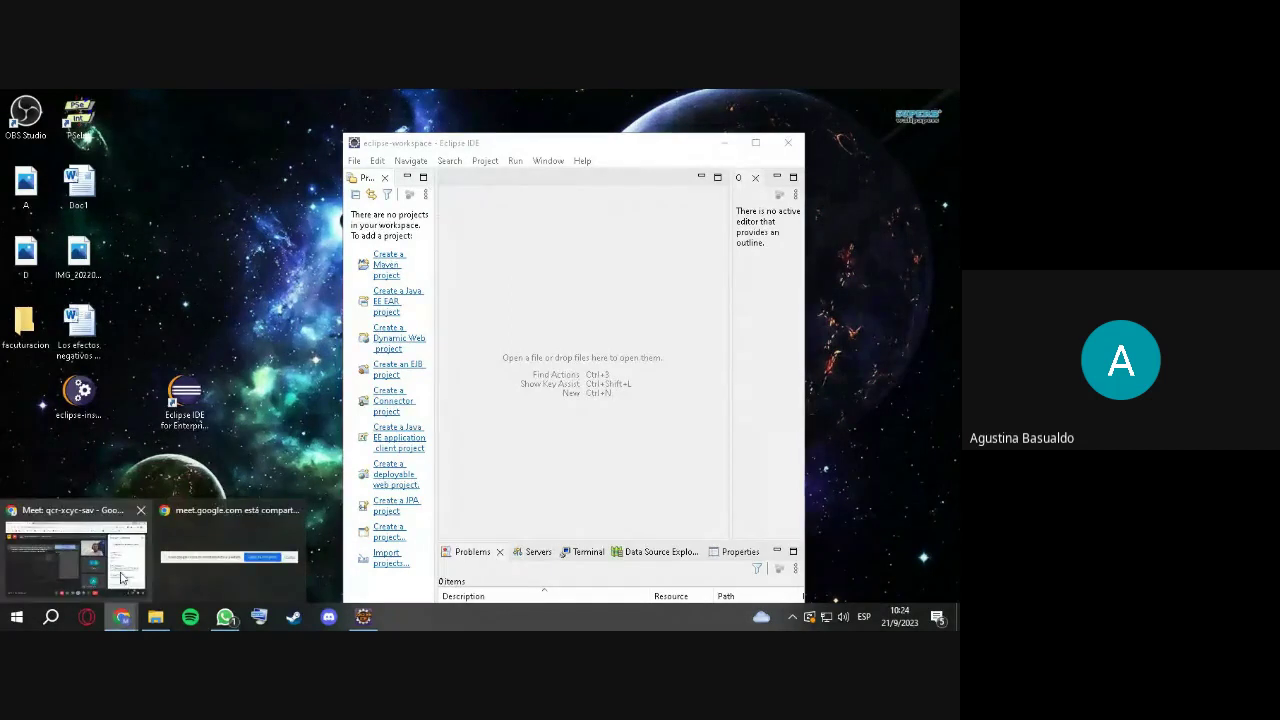
click(75, 545)
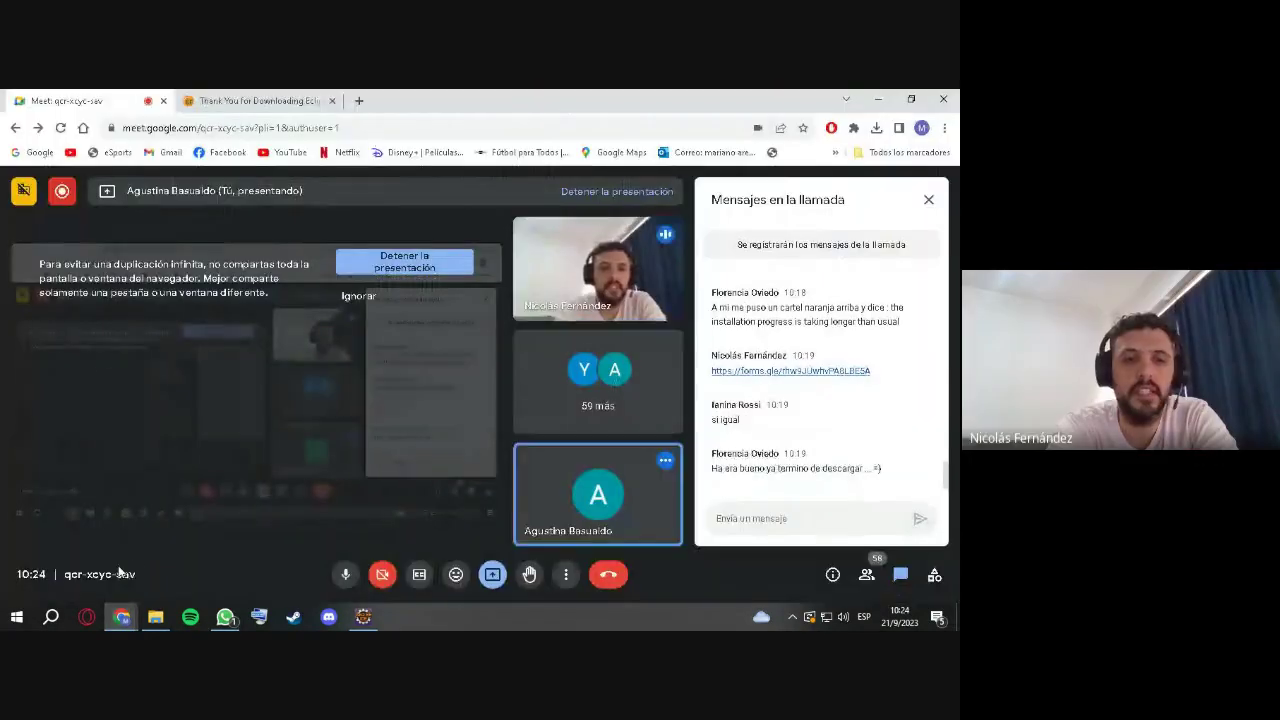
click(337, 577)
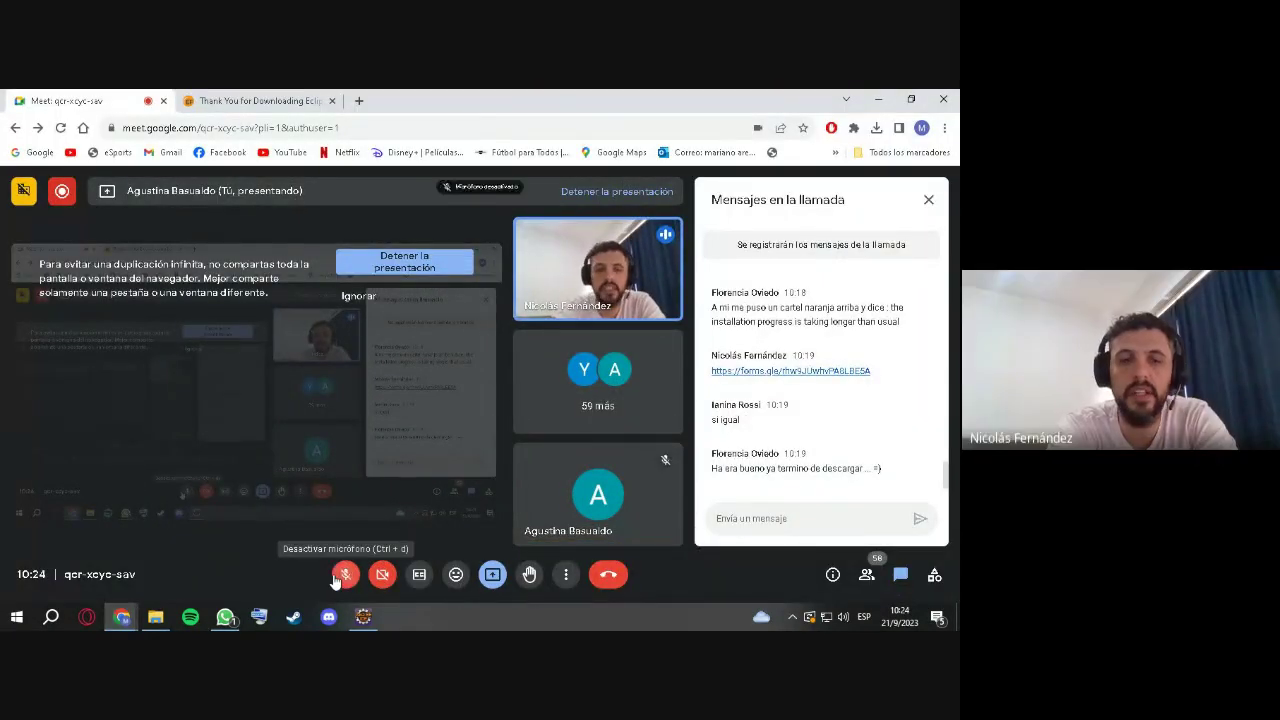
click(493, 578)
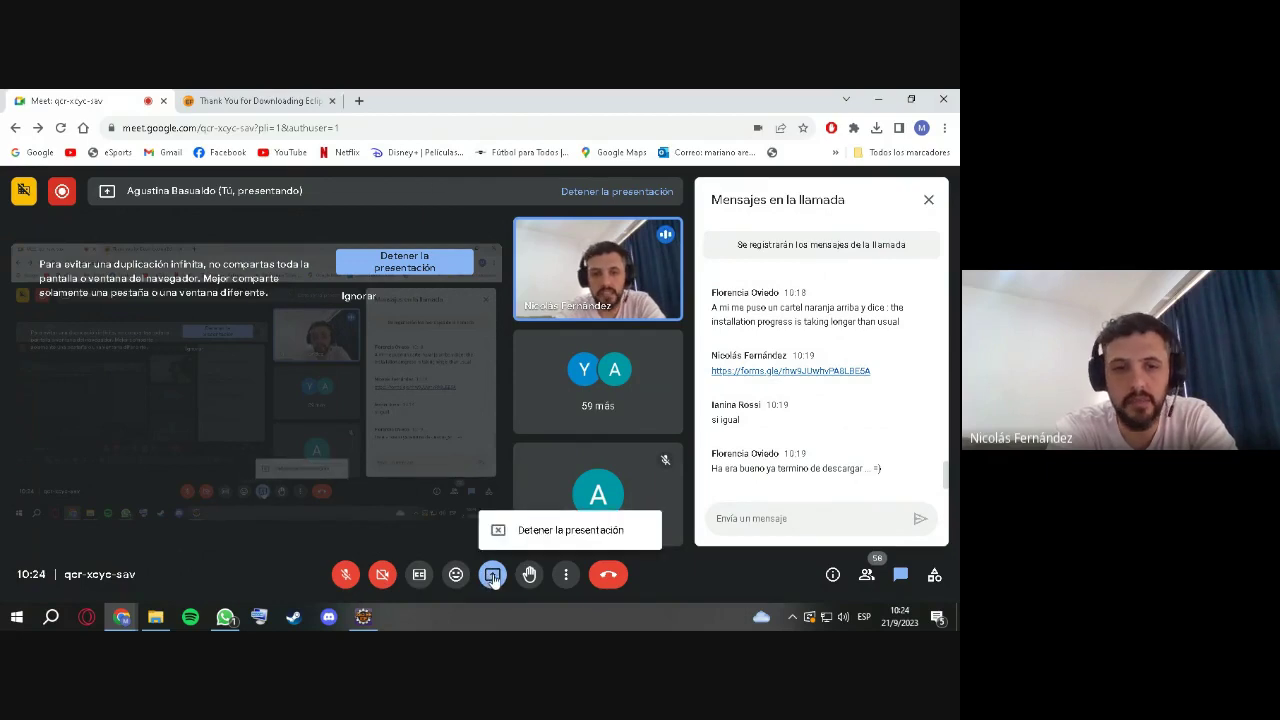